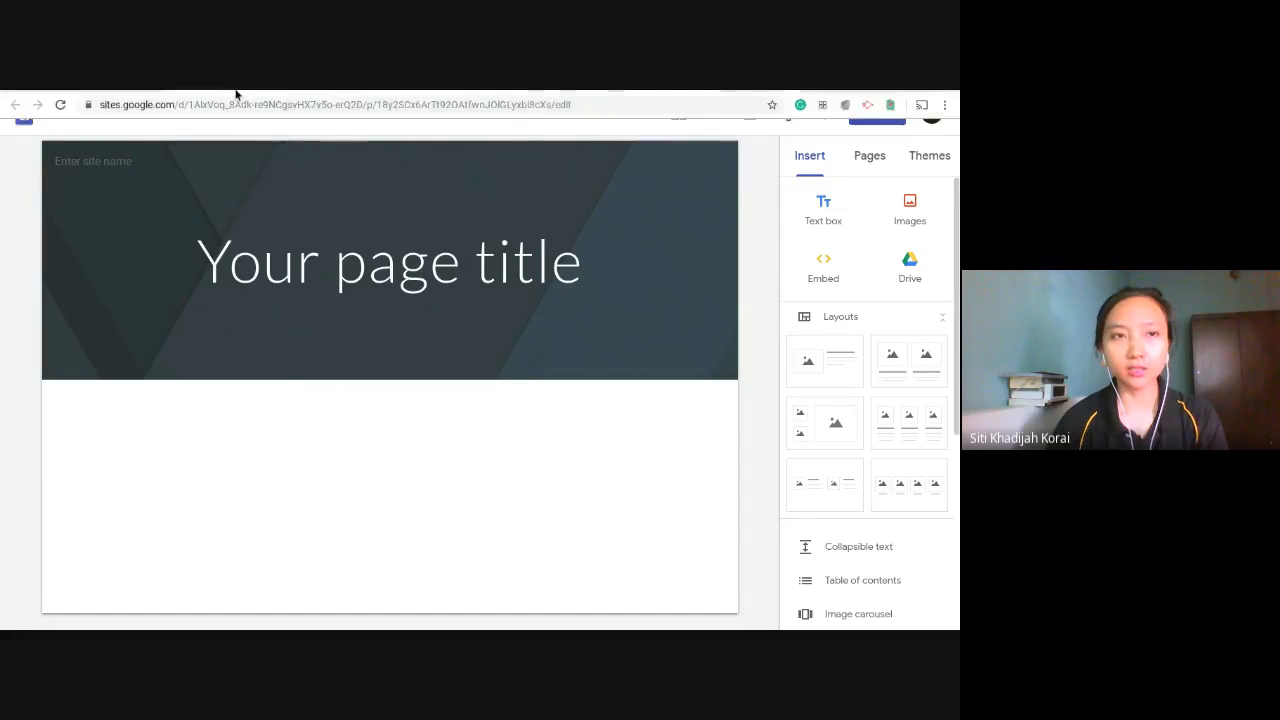
# - Review the home page and Page 2 of the Demo site, and return to the untitled site
pyautogui.moveTo(254, 101)
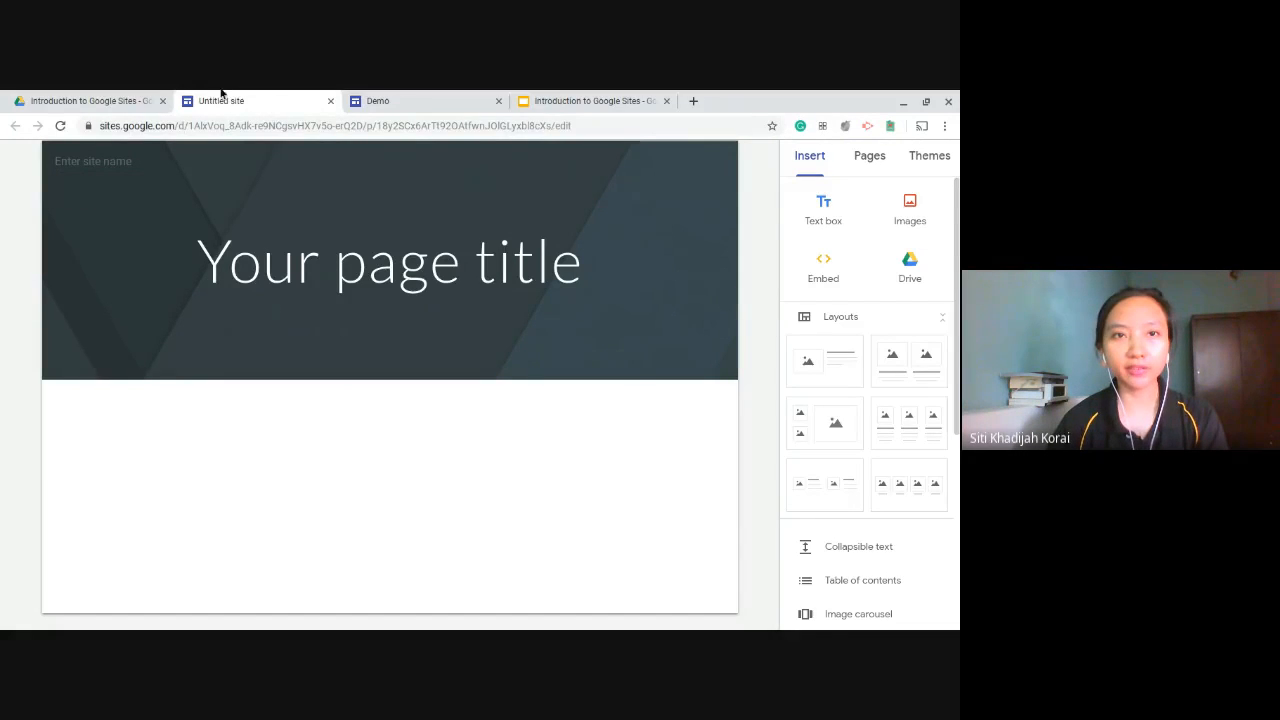
pyautogui.click(390, 96)
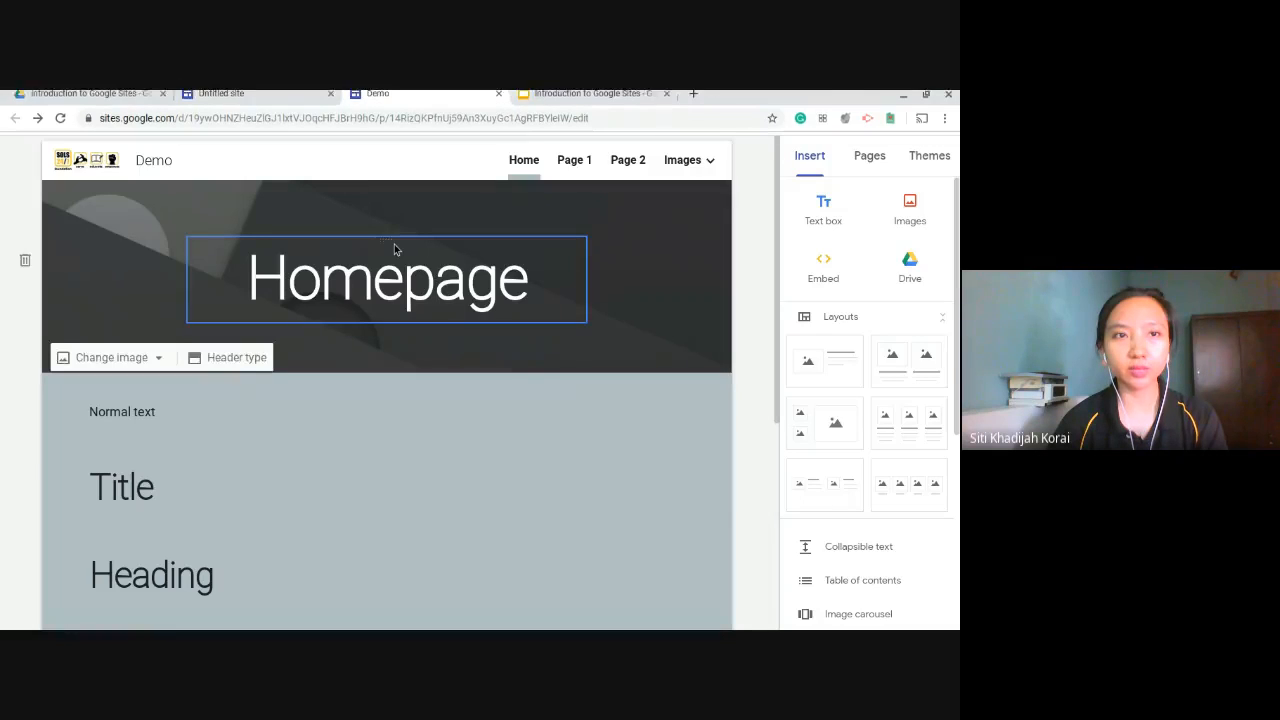
pyautogui.moveTo(300, 92)
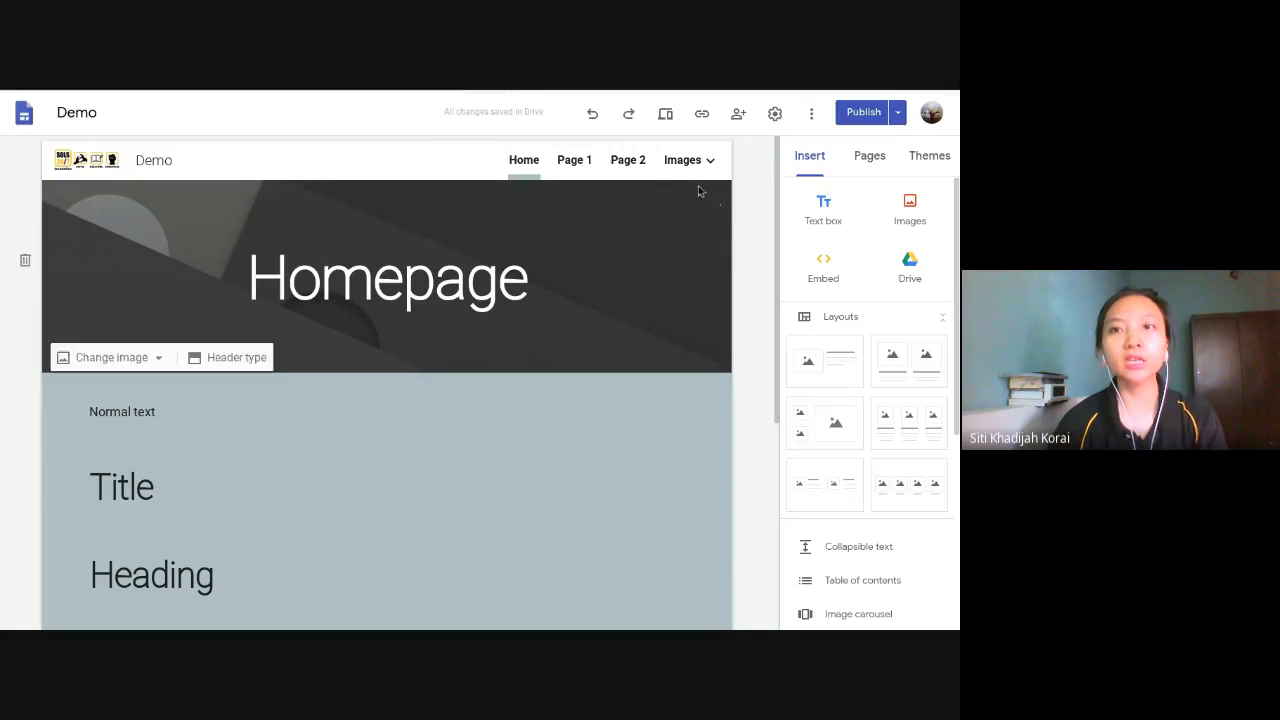
pyautogui.click(638, 160)
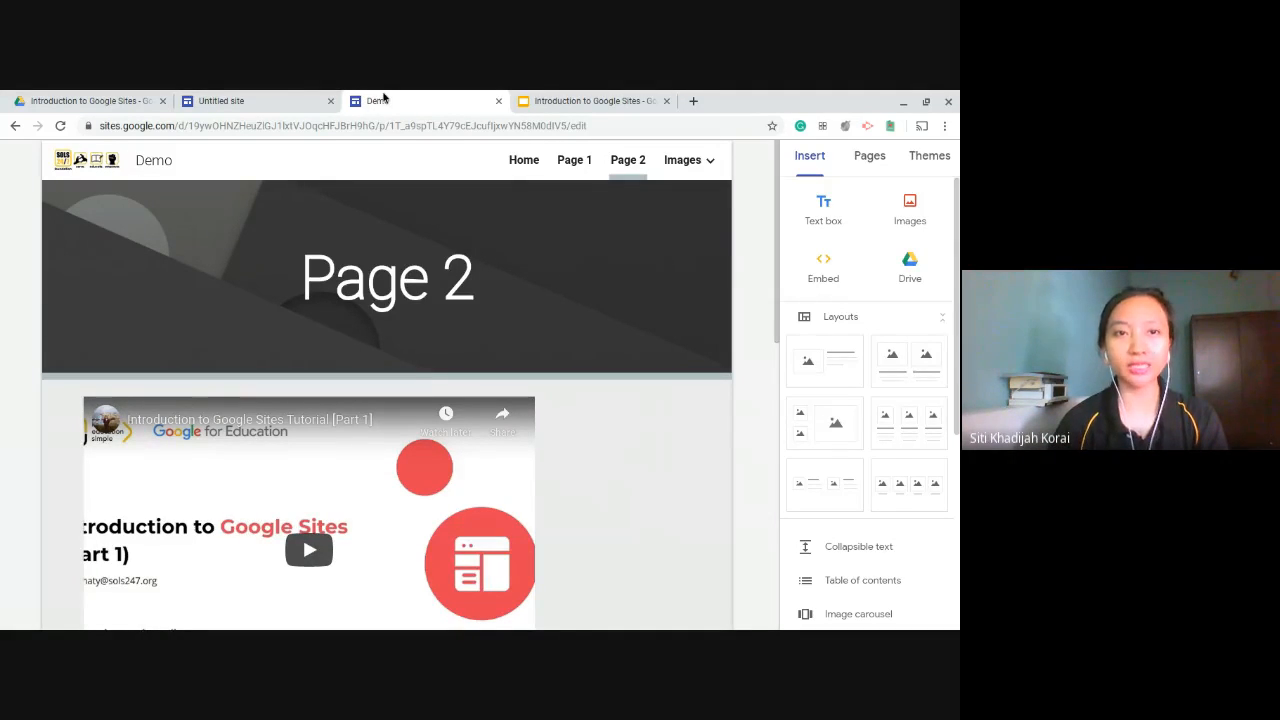
pyautogui.click(240, 99)
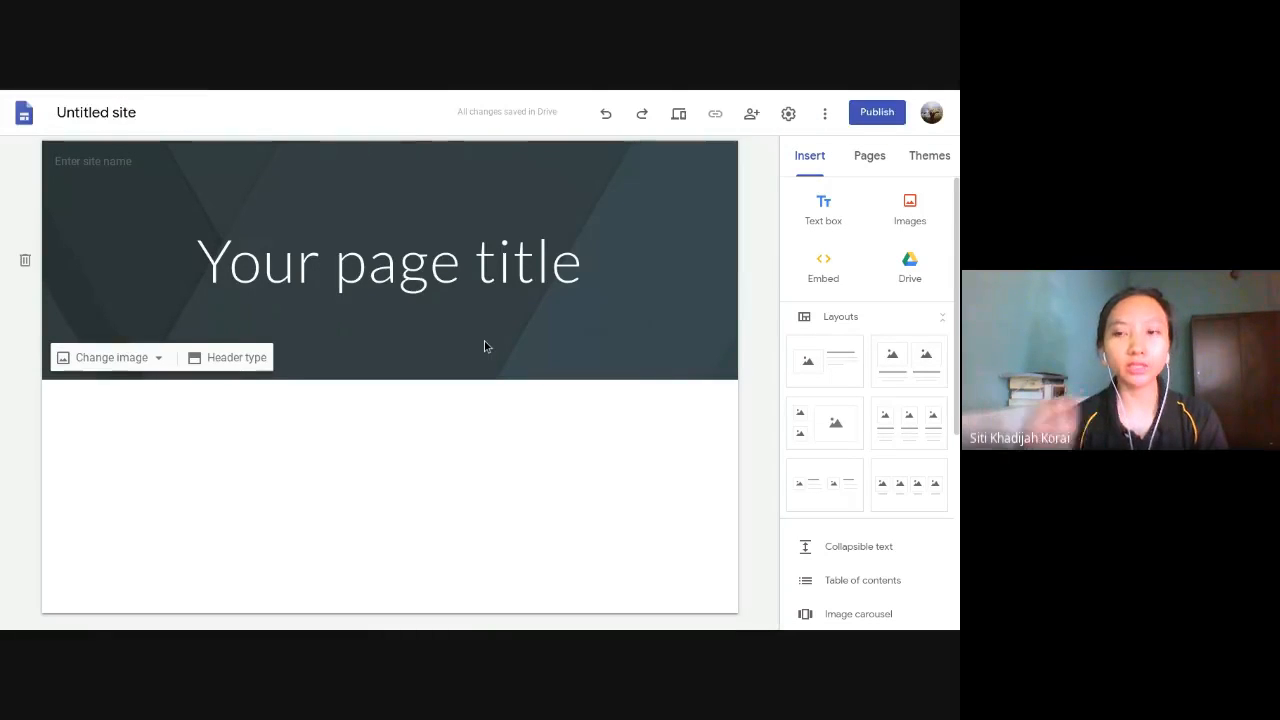
# - Replace the placeholder page title in the header with "Home"
pyautogui.click(210, 359)
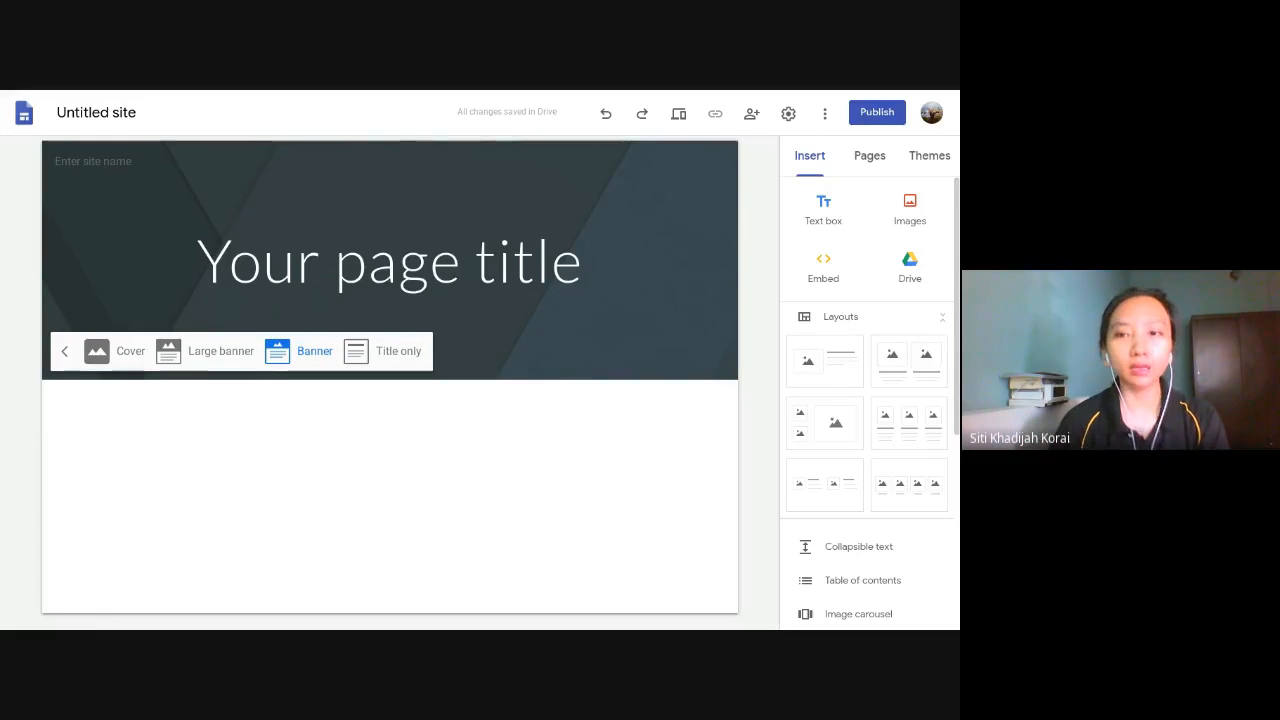
pyautogui.click(398, 267)
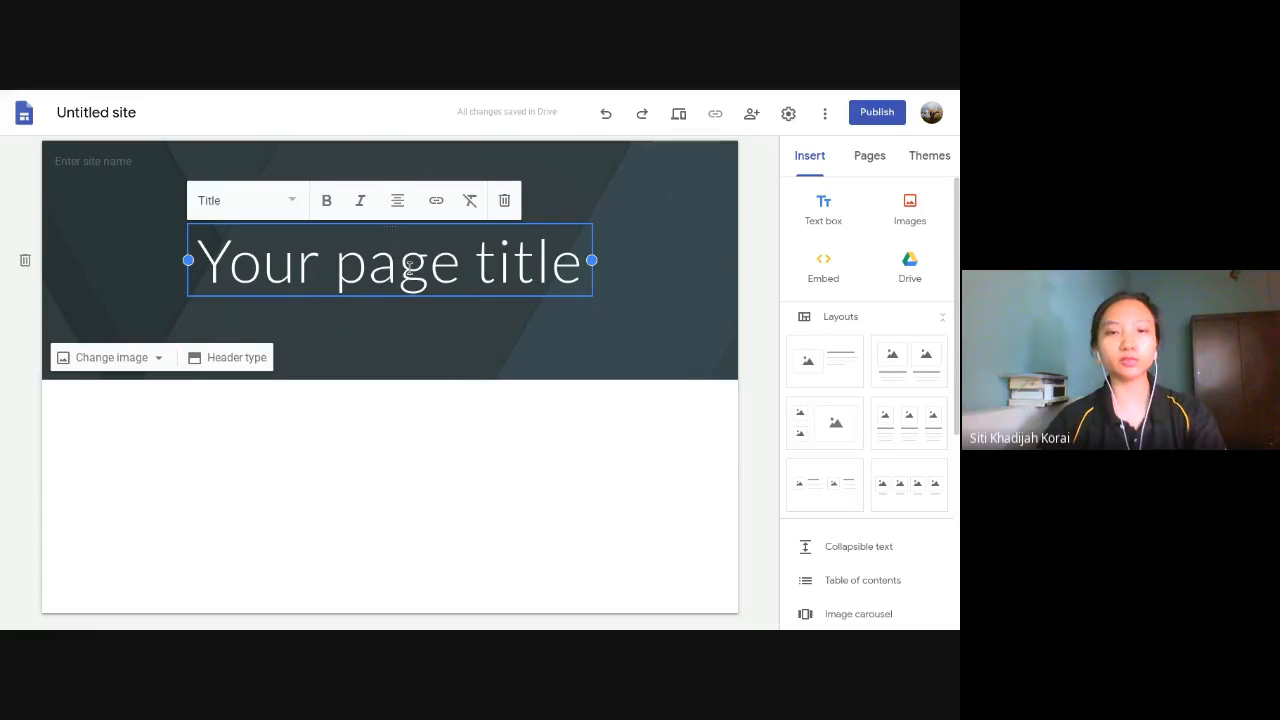
pyautogui.hotkey('ctrl', 'a')
pyautogui.write('Home')
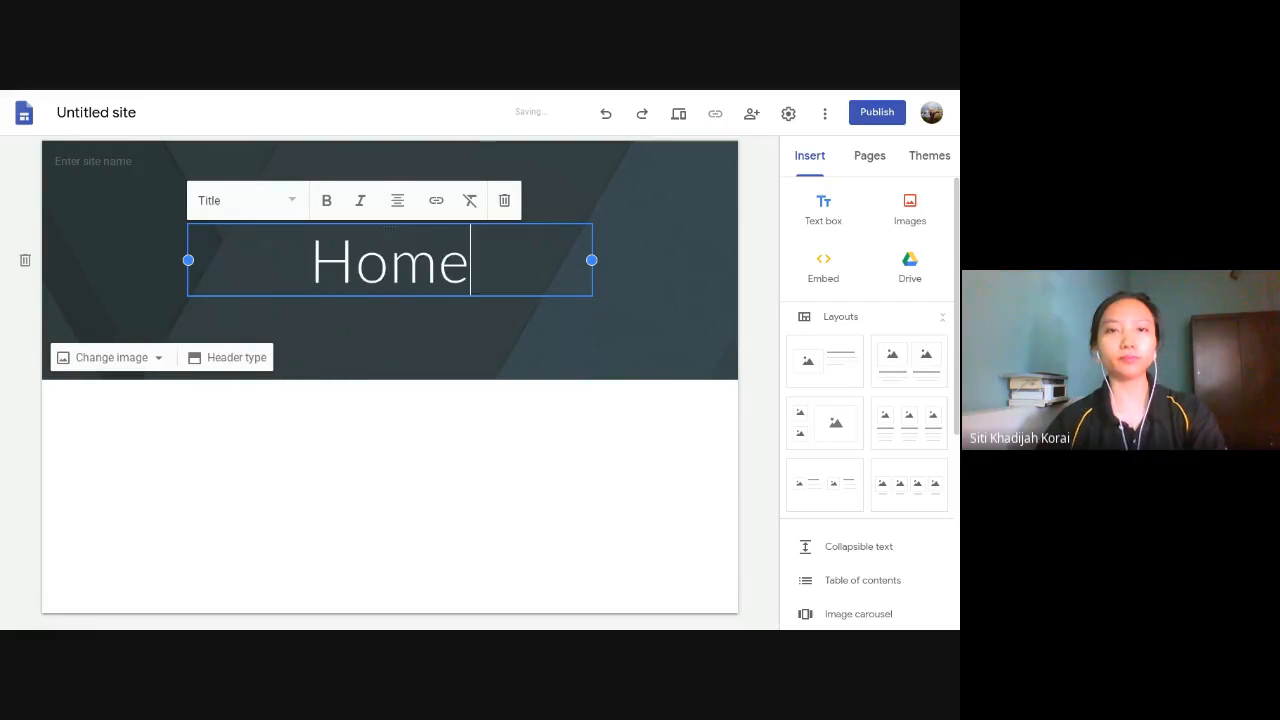
pyautogui.click(6, 302)
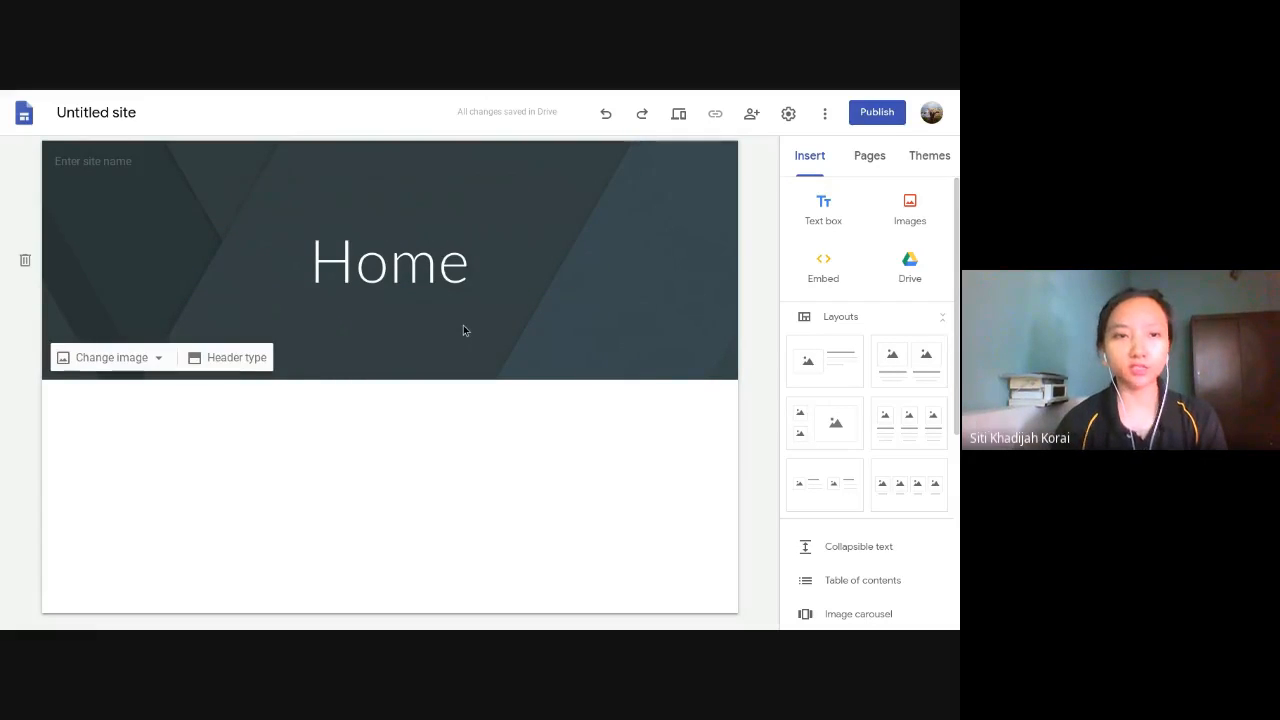
# - Set the home page's header type to Cover and look over the enlarged header
pyautogui.click(201, 364)
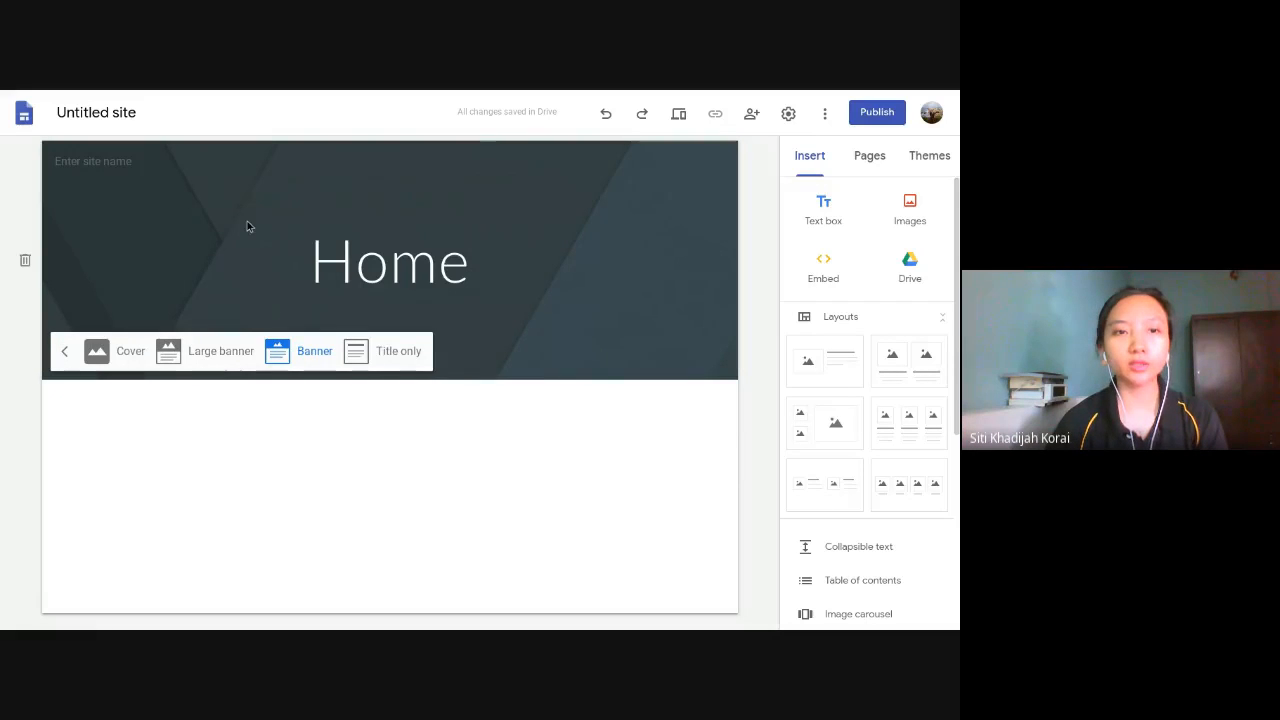
pyautogui.click(130, 351)
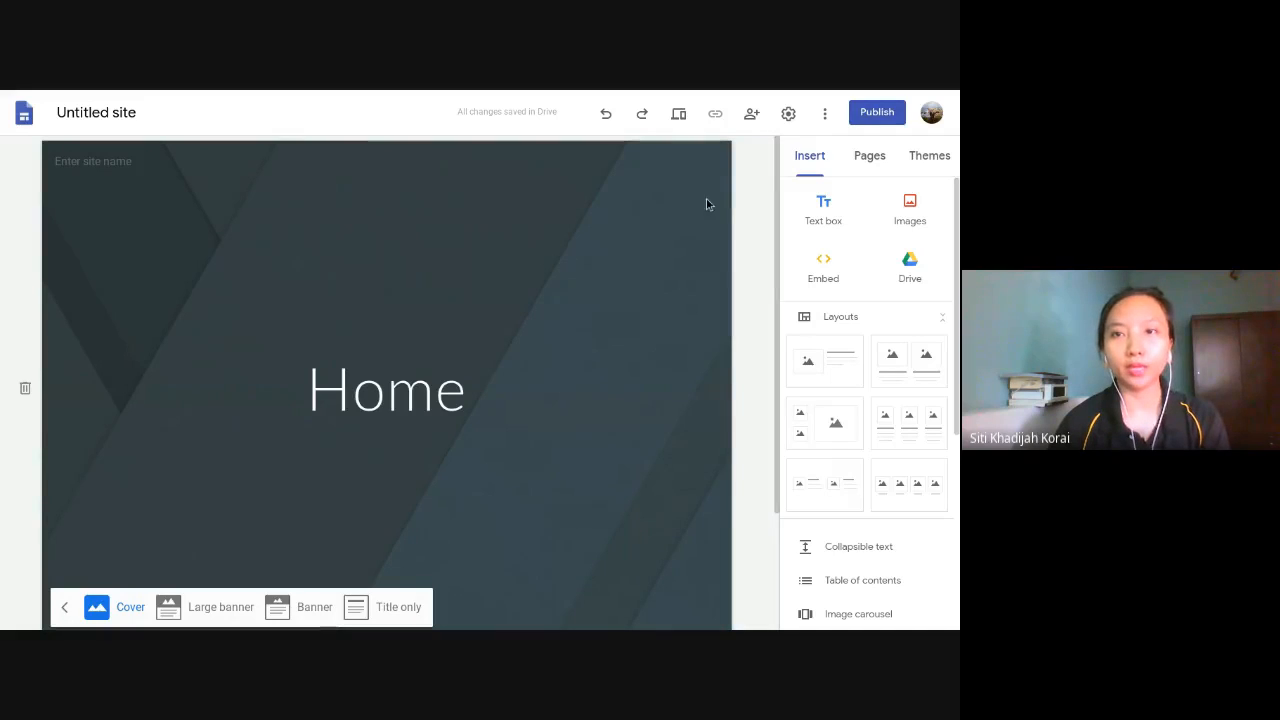
pyautogui.click(824, 114)
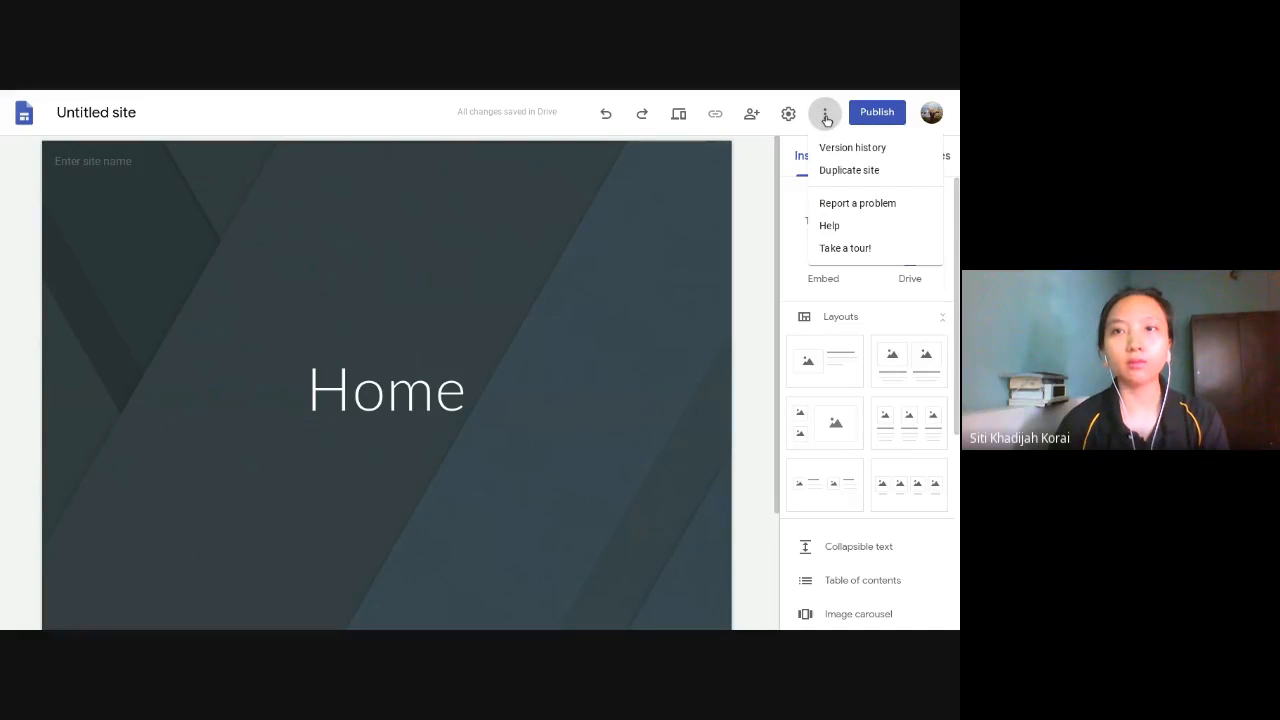
pyautogui.click(745, 180)
pyautogui.scroll(-1, 600, 236)
pyautogui.scroll(-1, 600, 236)
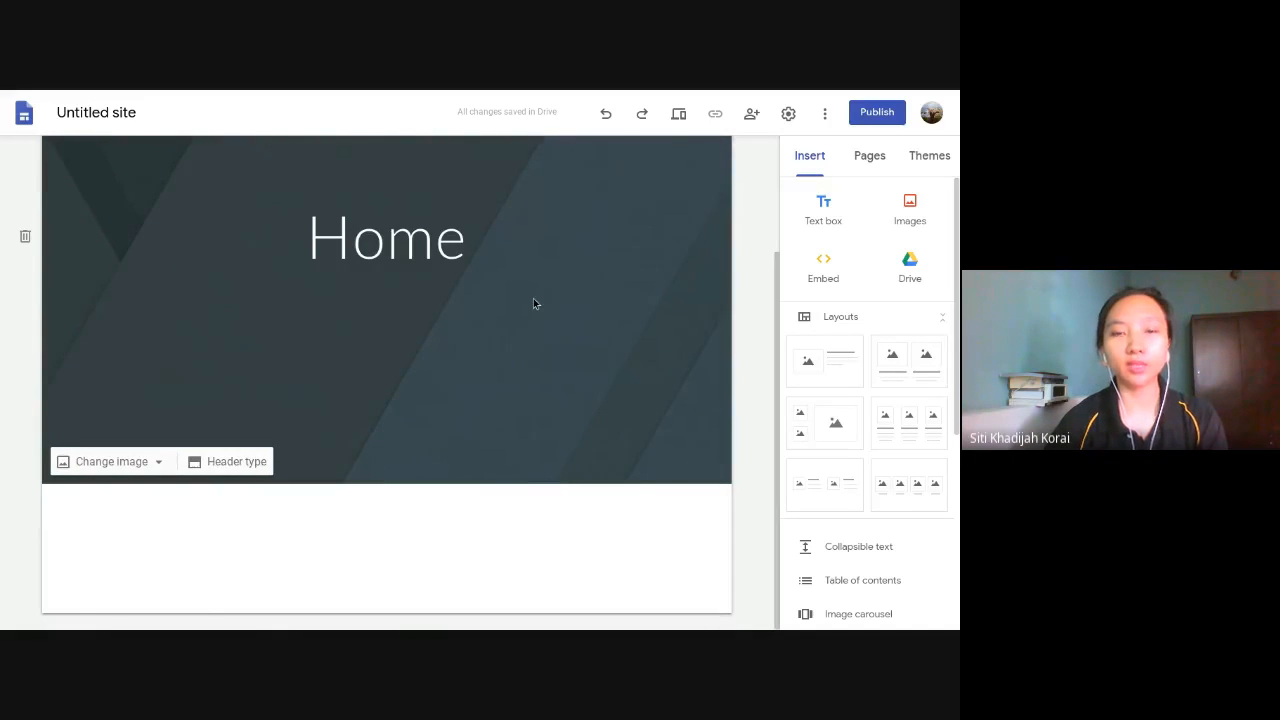
pyautogui.scroll(2, 533, 298)
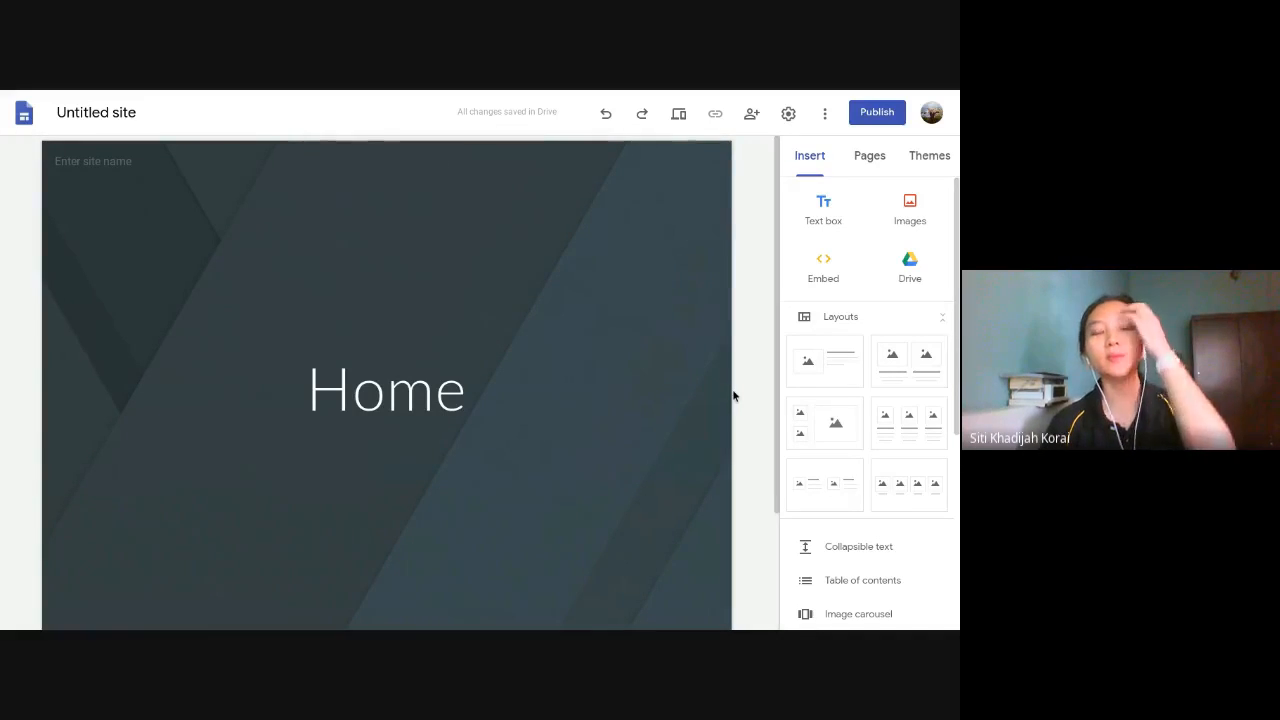
# - Preview the site with the Cover header at large-screen, tablet and phone sizes, and exit the preview
pyautogui.click(683, 114)
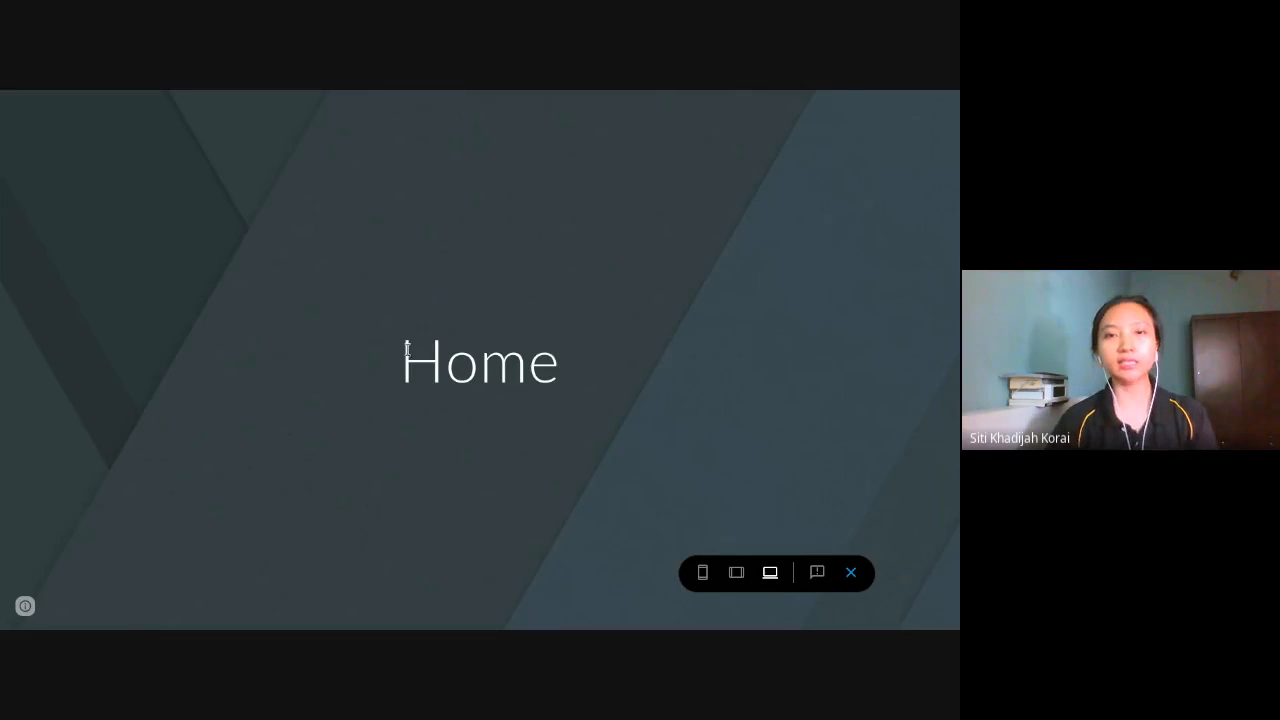
pyautogui.click(737, 572)
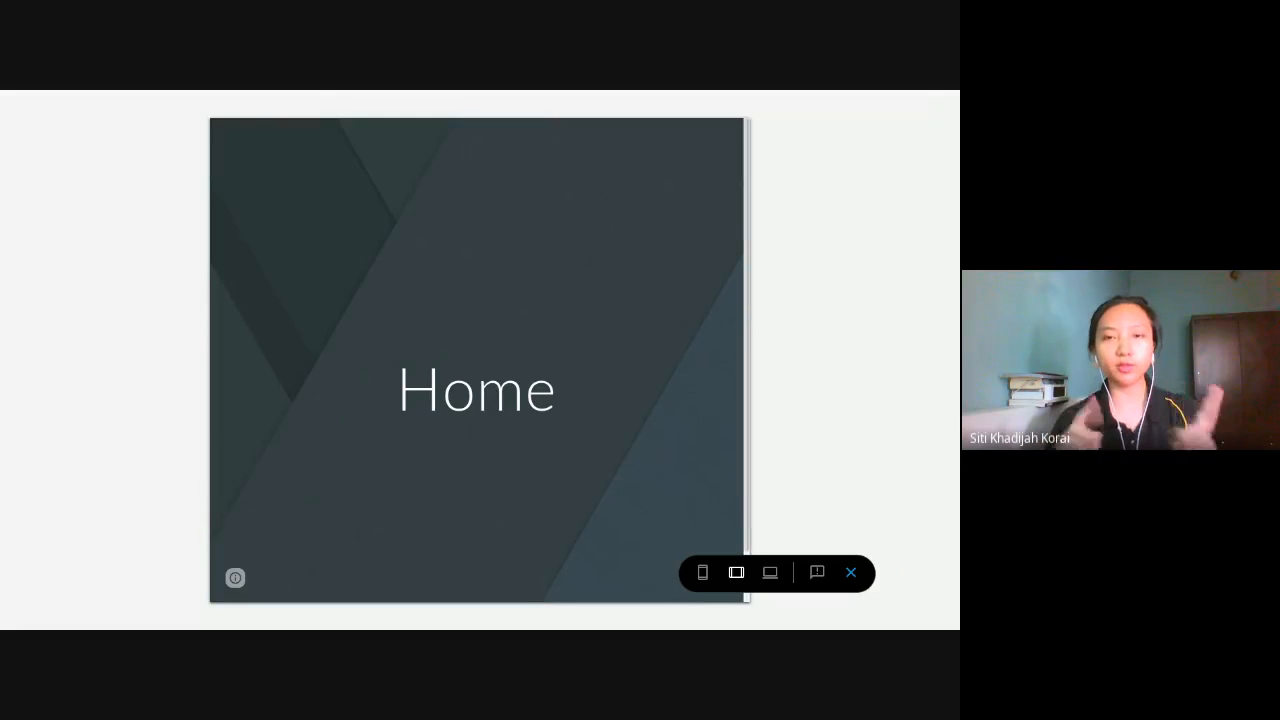
pyautogui.click(702, 572)
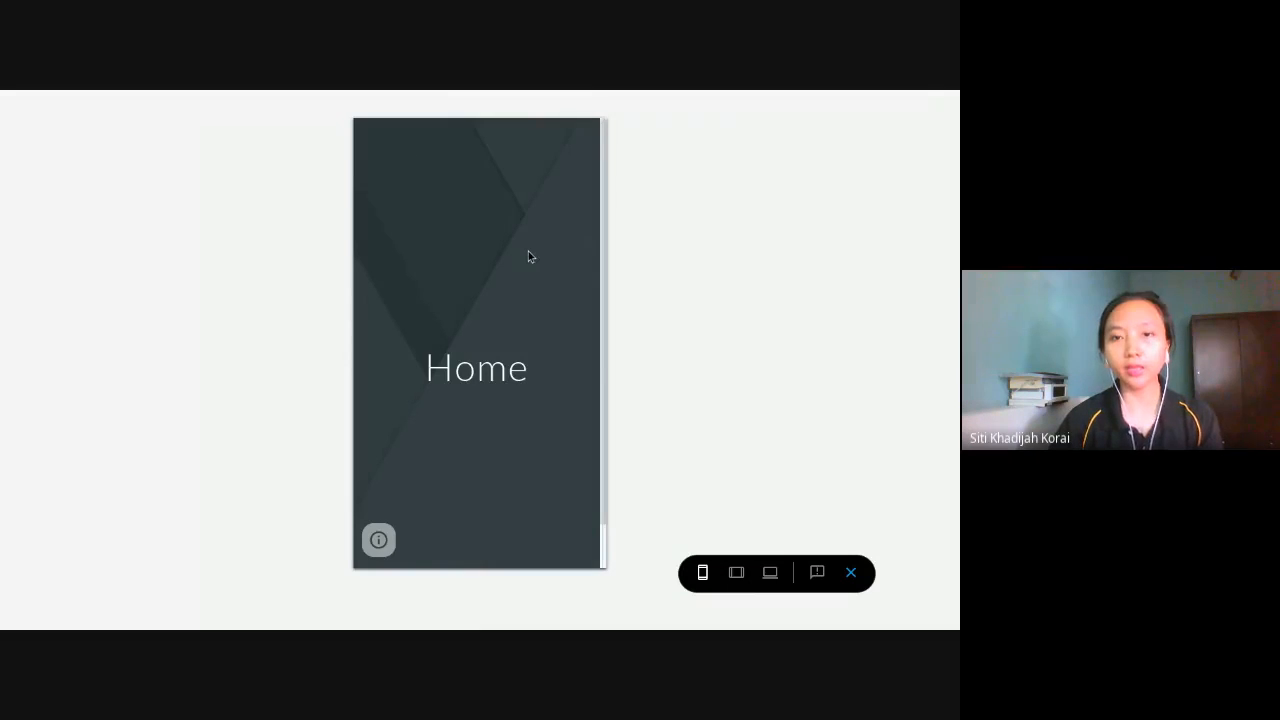
pyautogui.scroll(-1, 528, 251)
pyautogui.scroll(1, 528, 251)
pyautogui.scroll(-1, 528, 251)
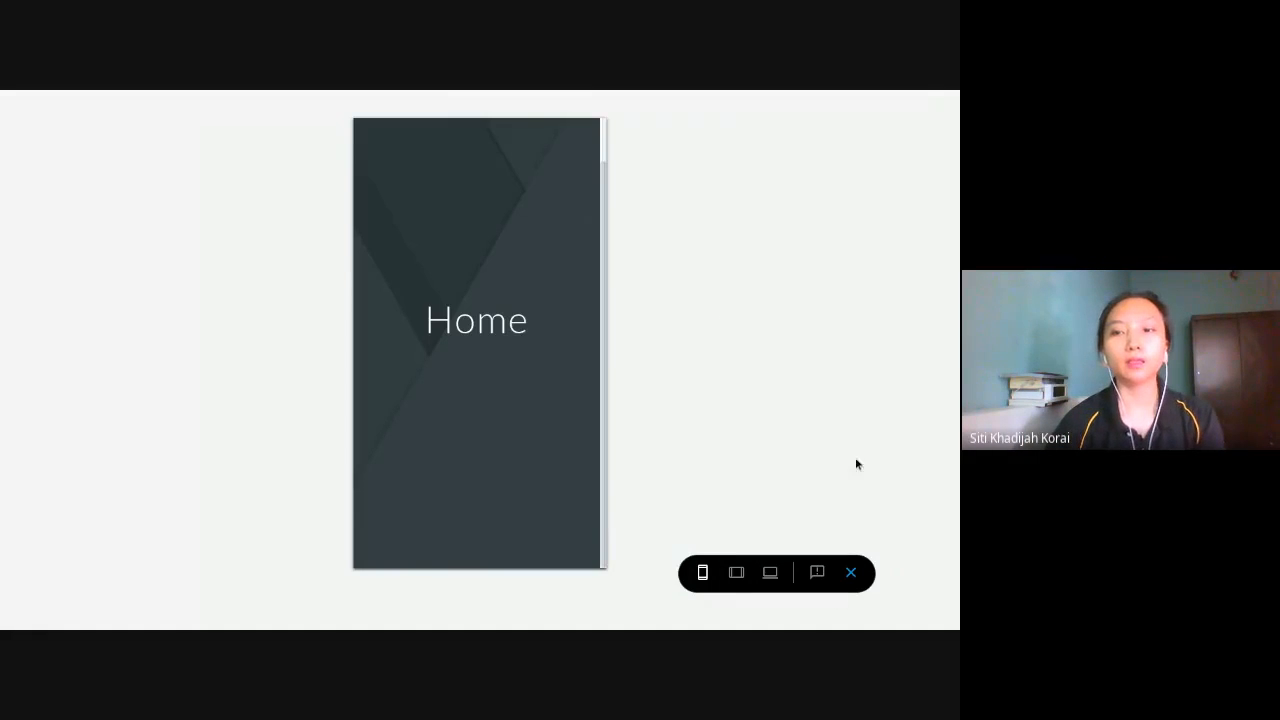
pyautogui.click(860, 578)
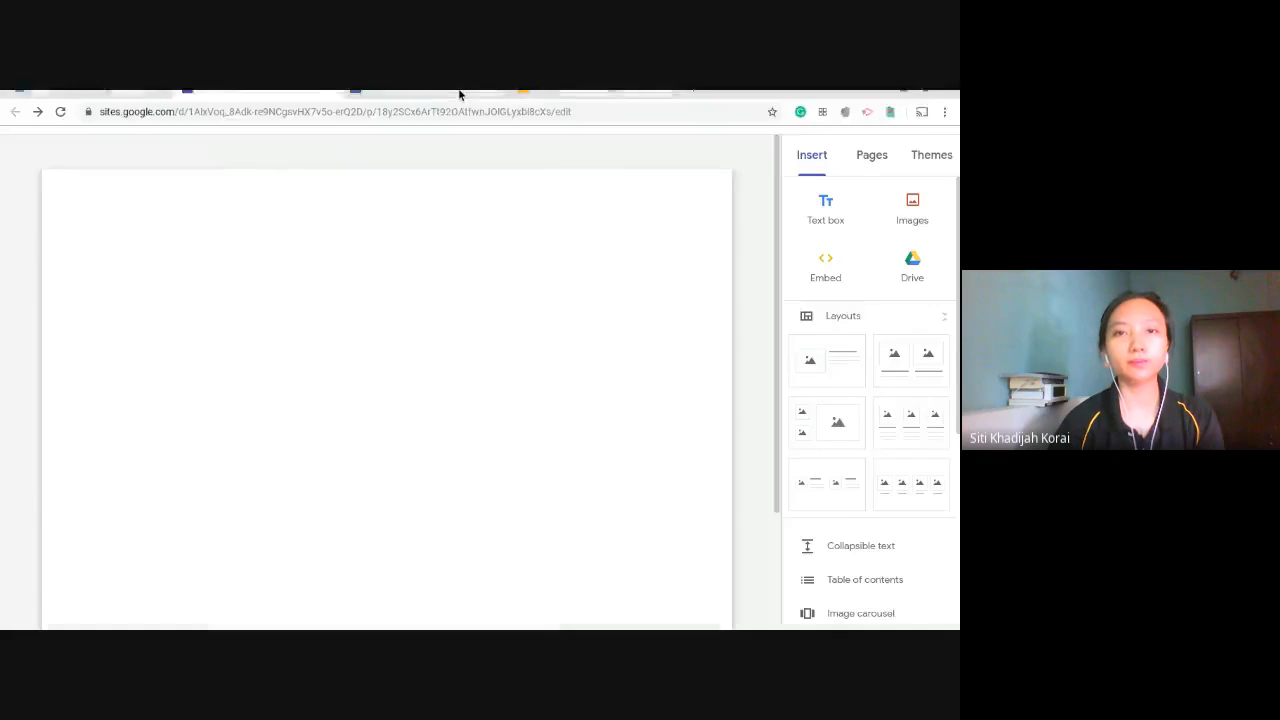
# - Change the home page's header type to Large banner
pyautogui.scroll(-2, 172, 413)
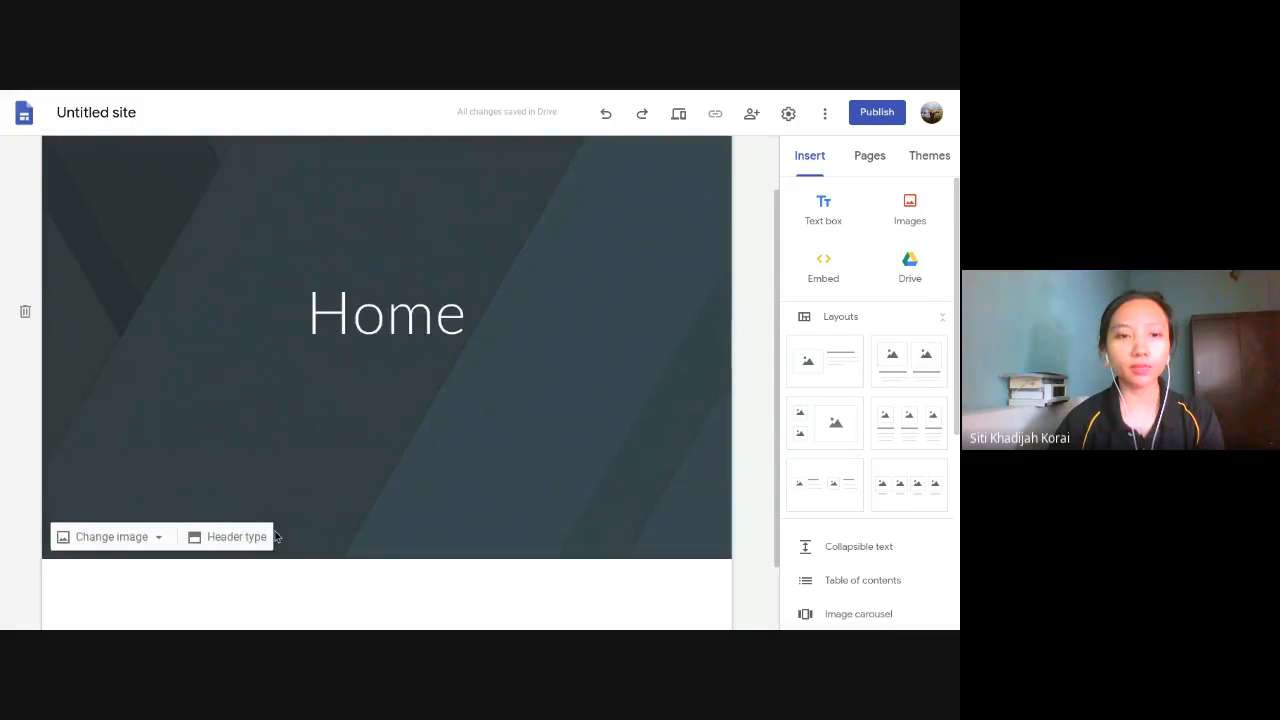
pyautogui.click(215, 480)
pyautogui.click(209, 474)
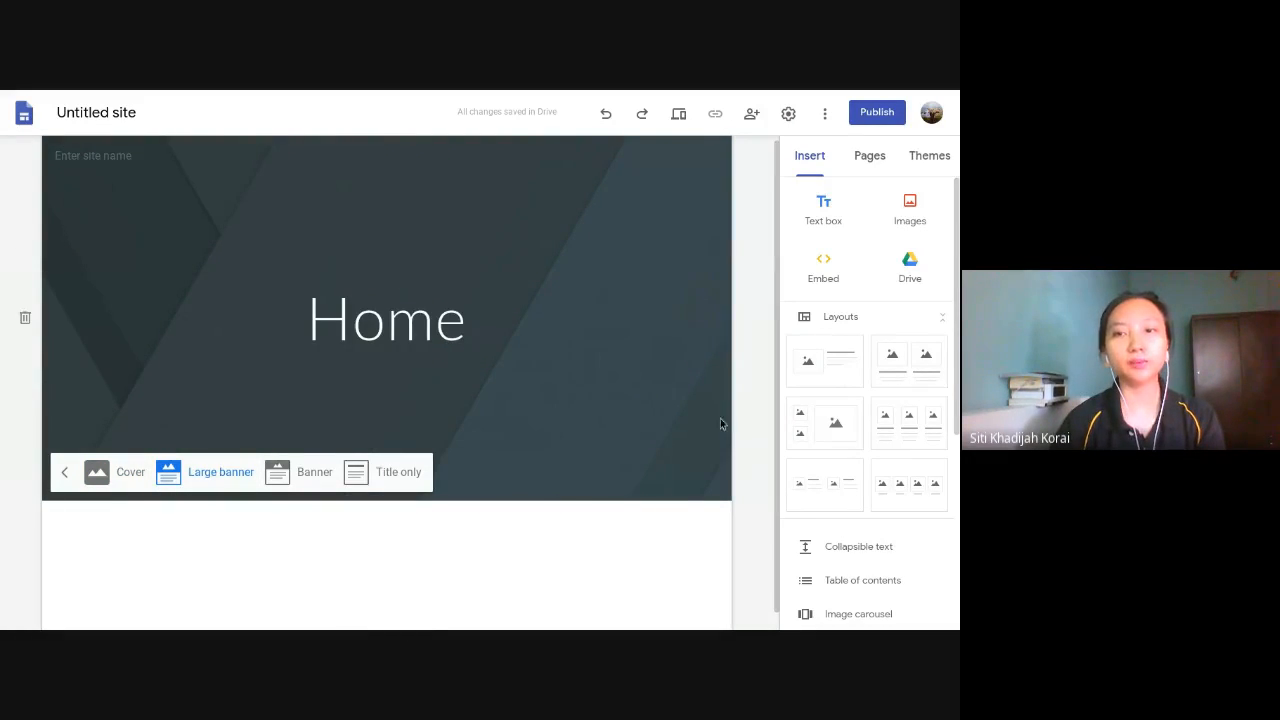
# - Preview the Large banner header at phone, tablet and large-screen sizes, and return to editing
pyautogui.click(679, 118)
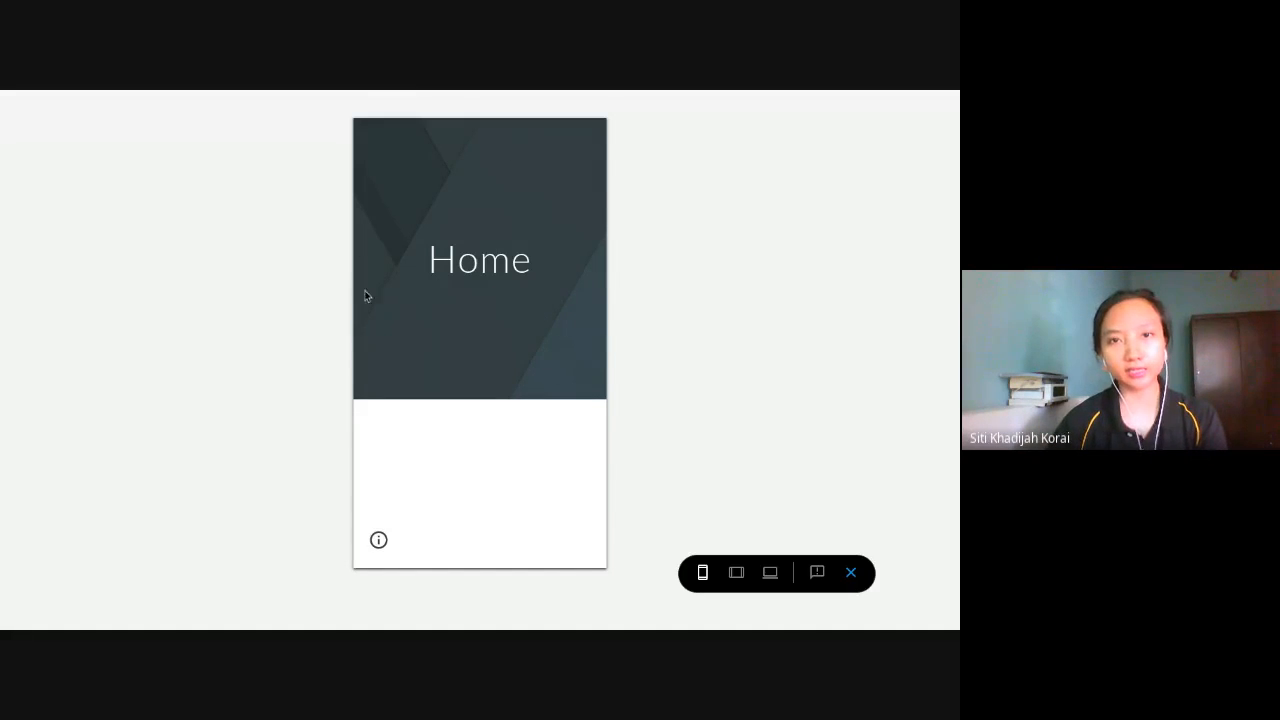
pyautogui.click(749, 572)
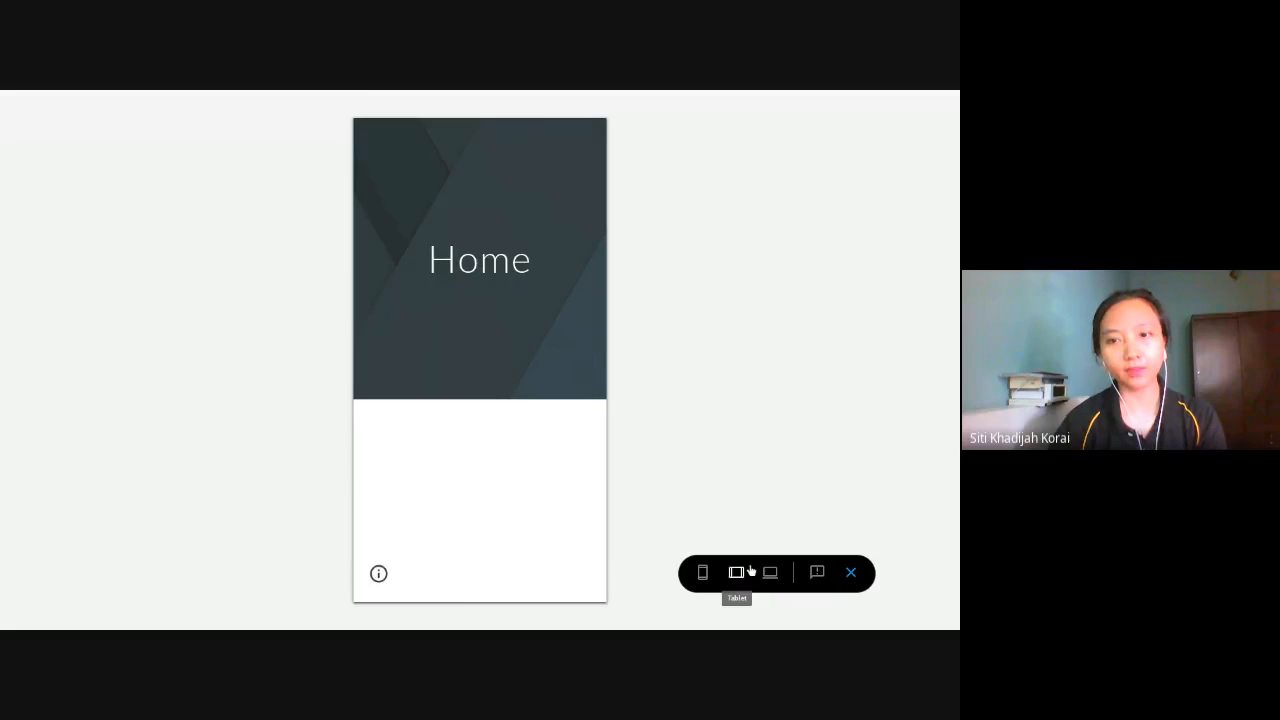
pyautogui.click(770, 572)
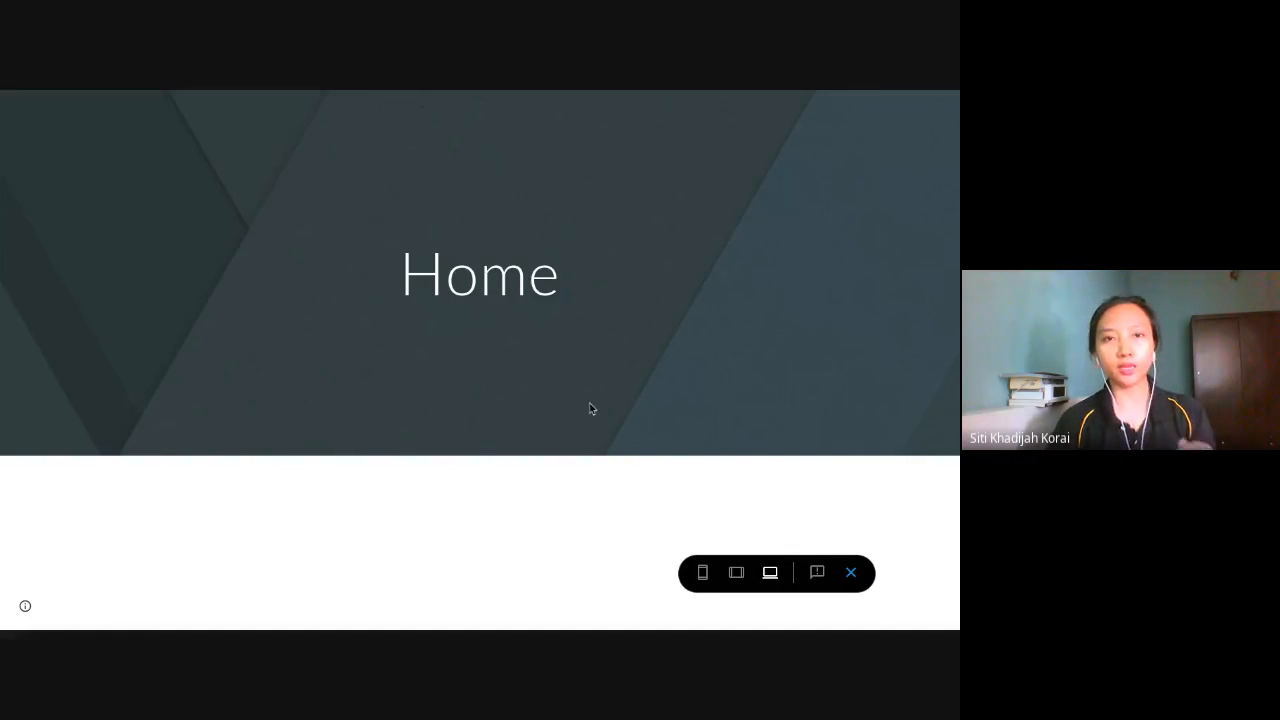
pyautogui.click(851, 572)
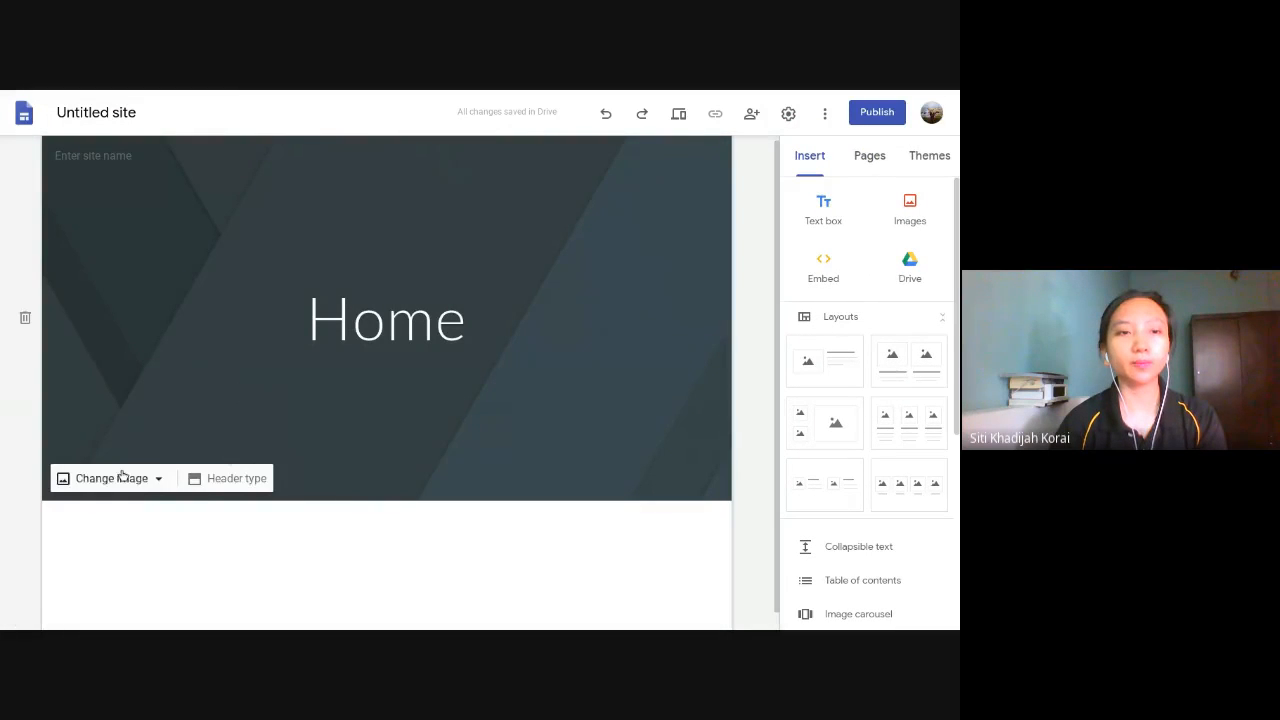
# - Change the header type to Banner and check it in the large-screen preview
pyautogui.click(217, 481)
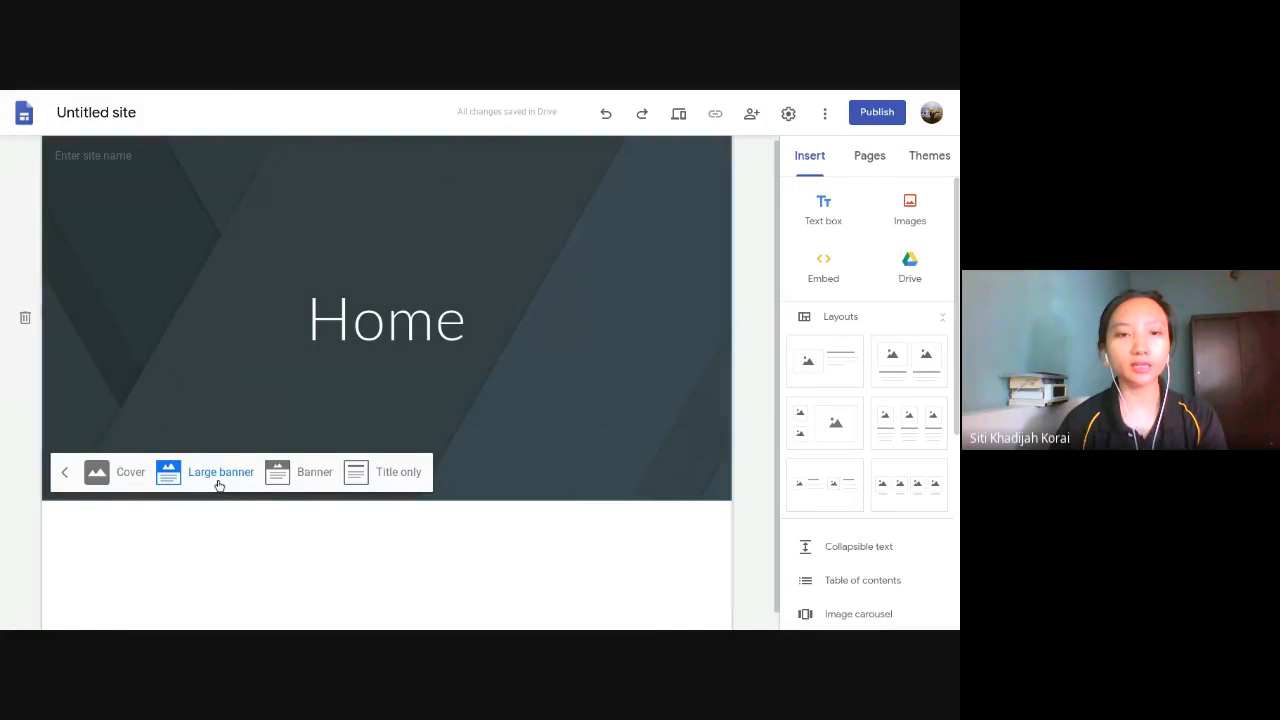
pyautogui.click(294, 476)
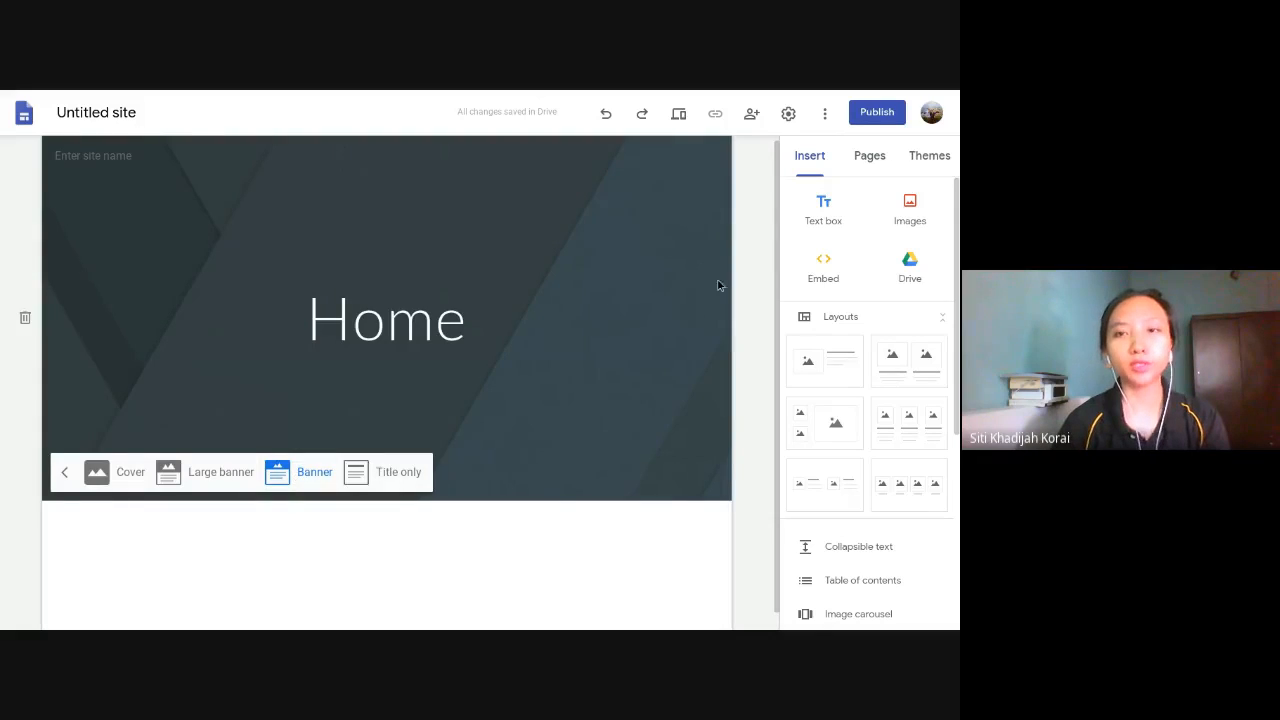
pyautogui.click(679, 116)
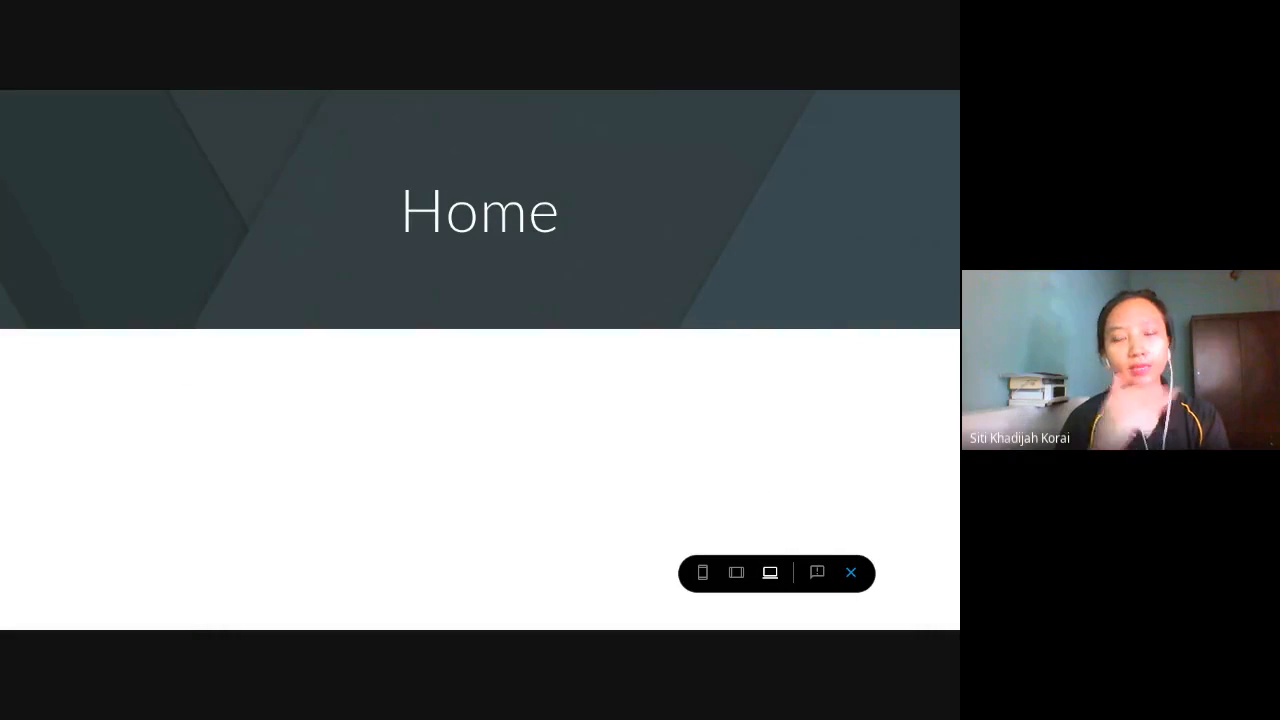
pyautogui.click(851, 573)
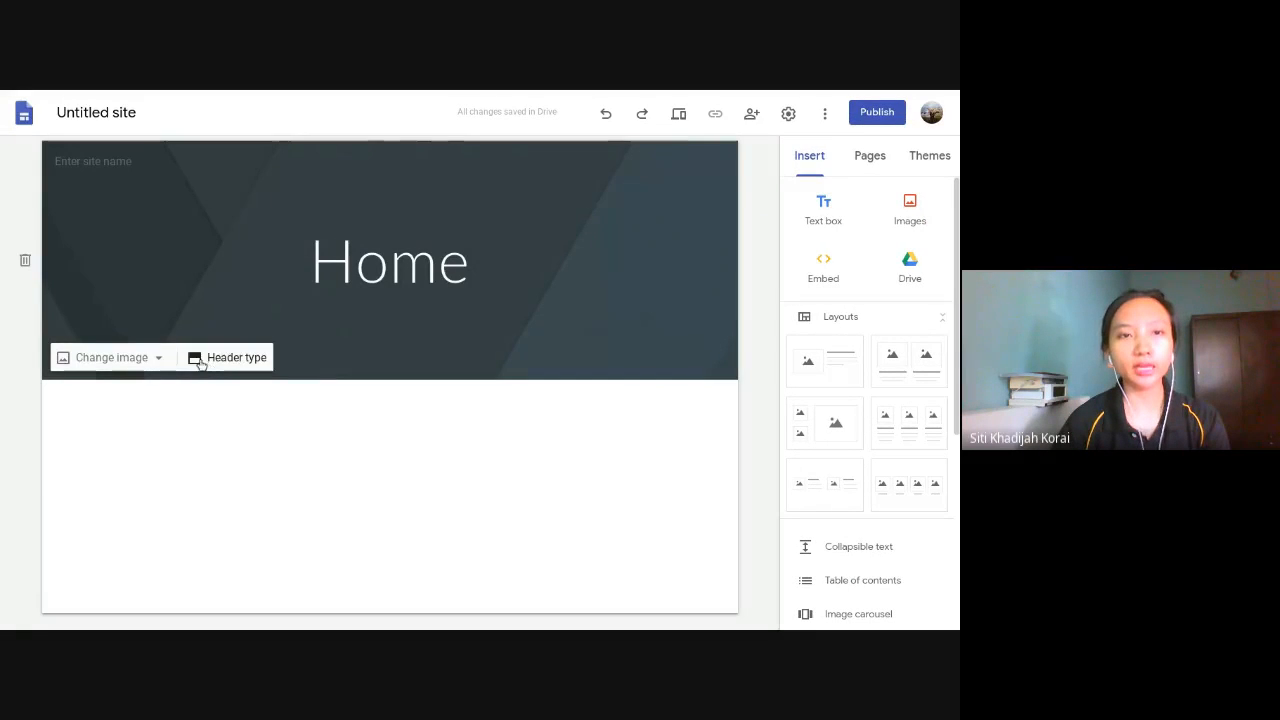
# - Change the header type to Title only and preview the page at large-screen, tablet and phone sizes
pyautogui.click(206, 362)
pyautogui.click(412, 362)
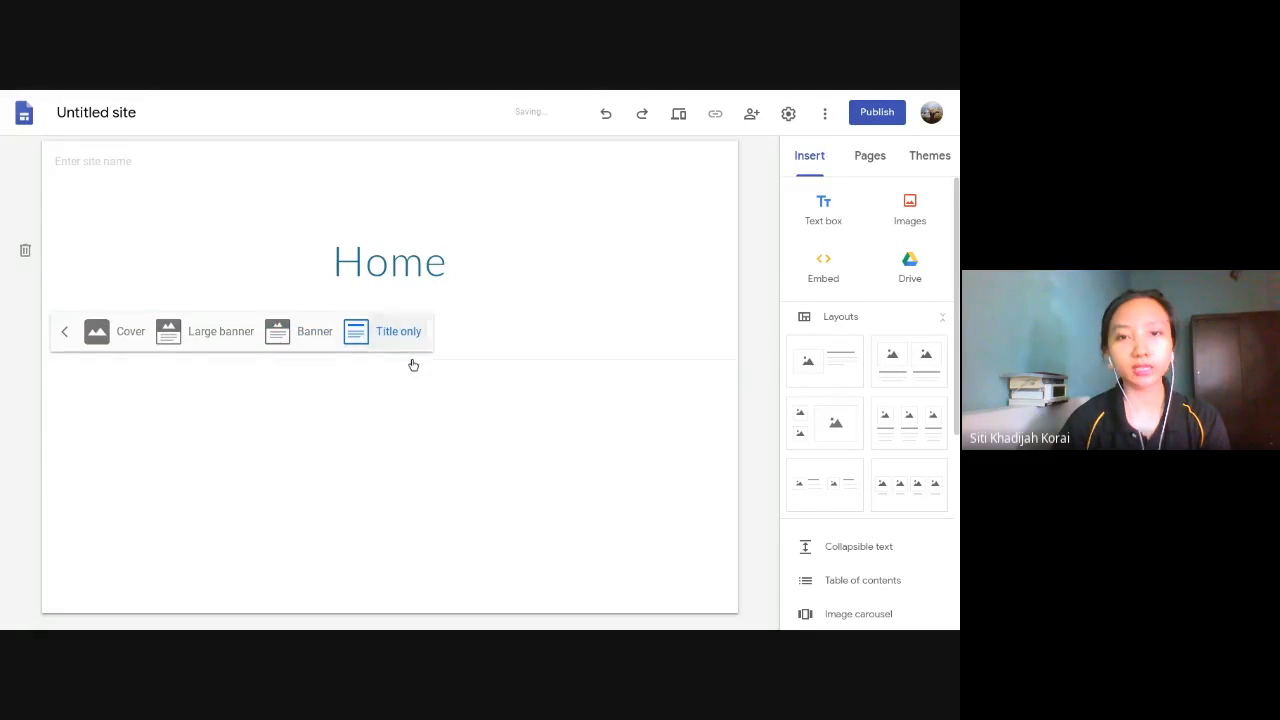
pyautogui.click(680, 115)
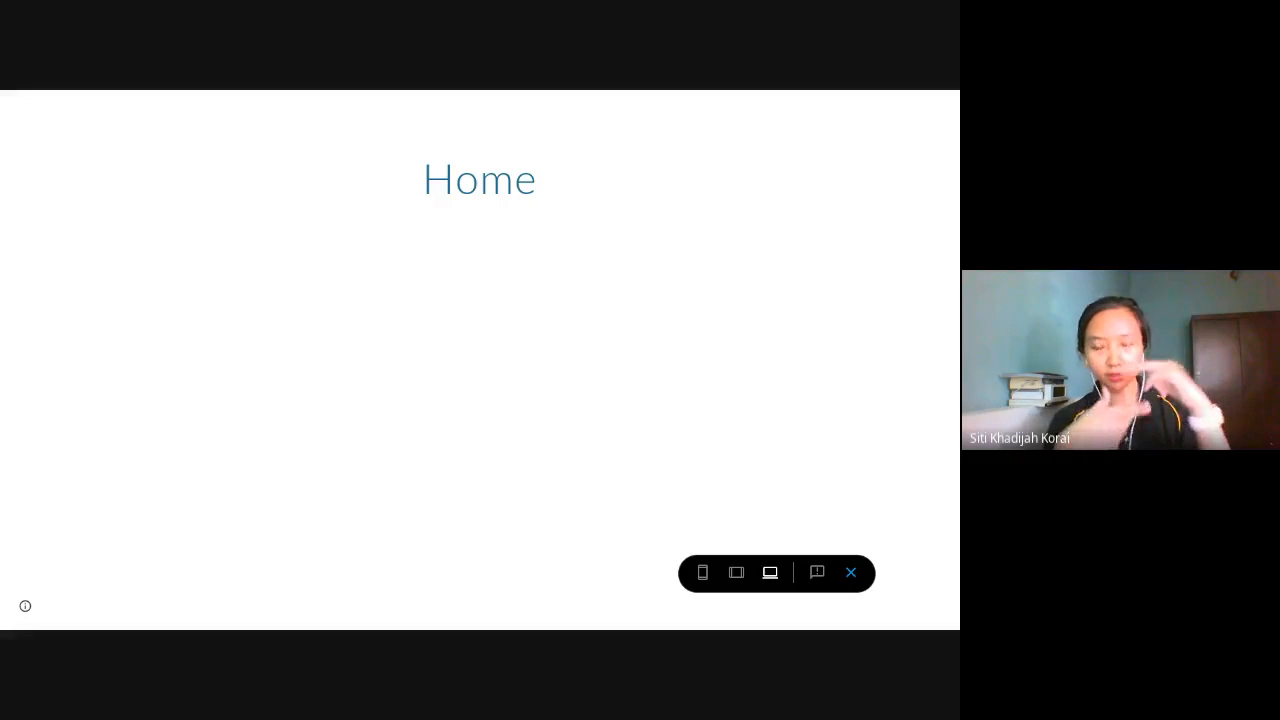
pyautogui.click(737, 572)
pyautogui.click(703, 573)
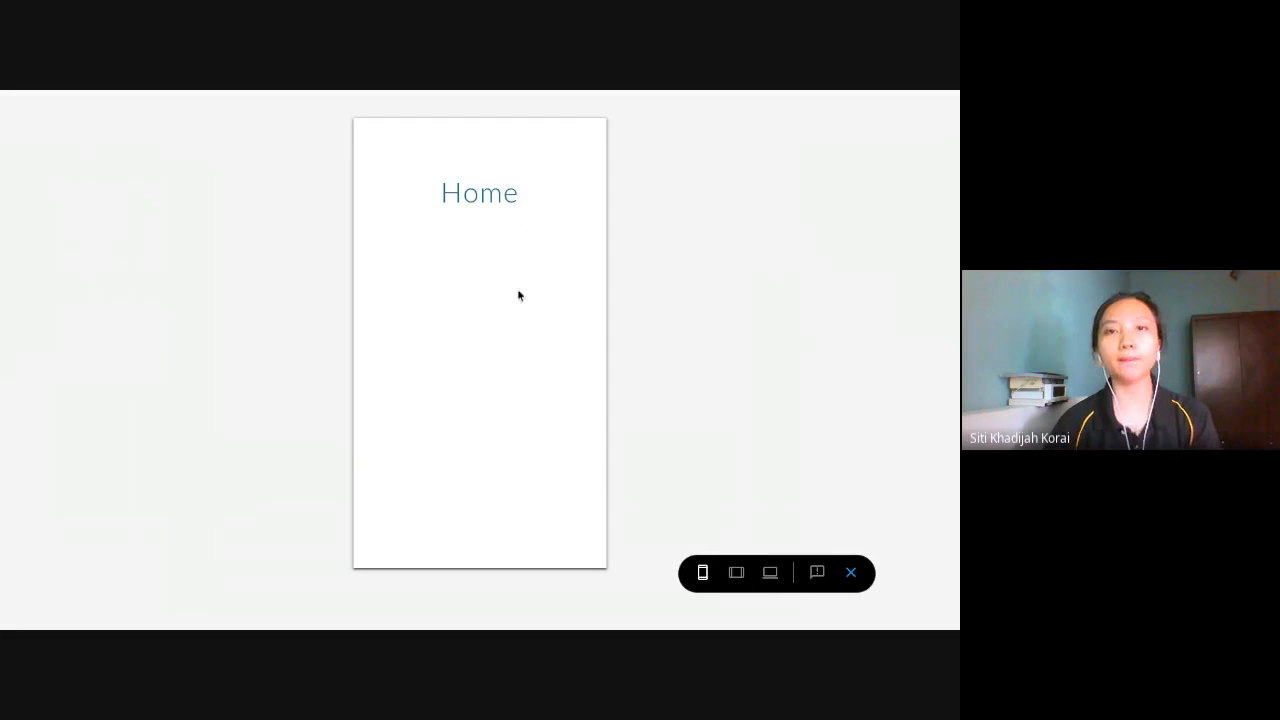
pyautogui.moveTo(406, 91)
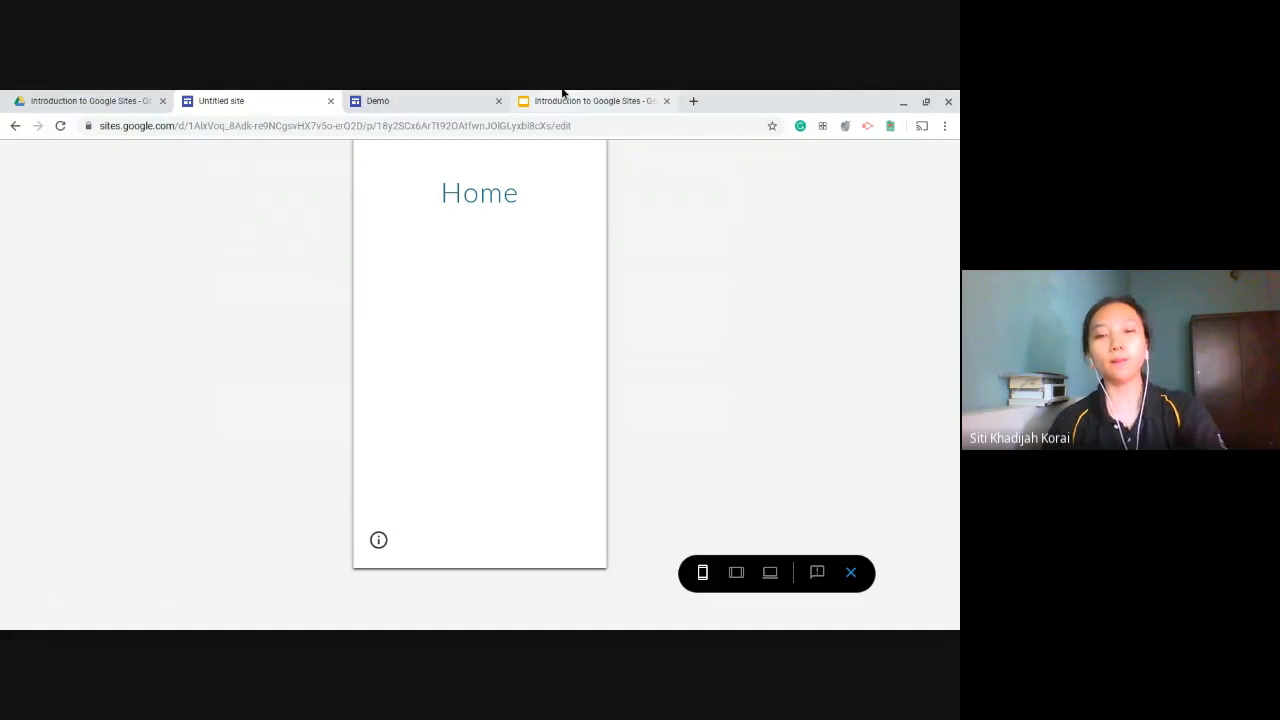
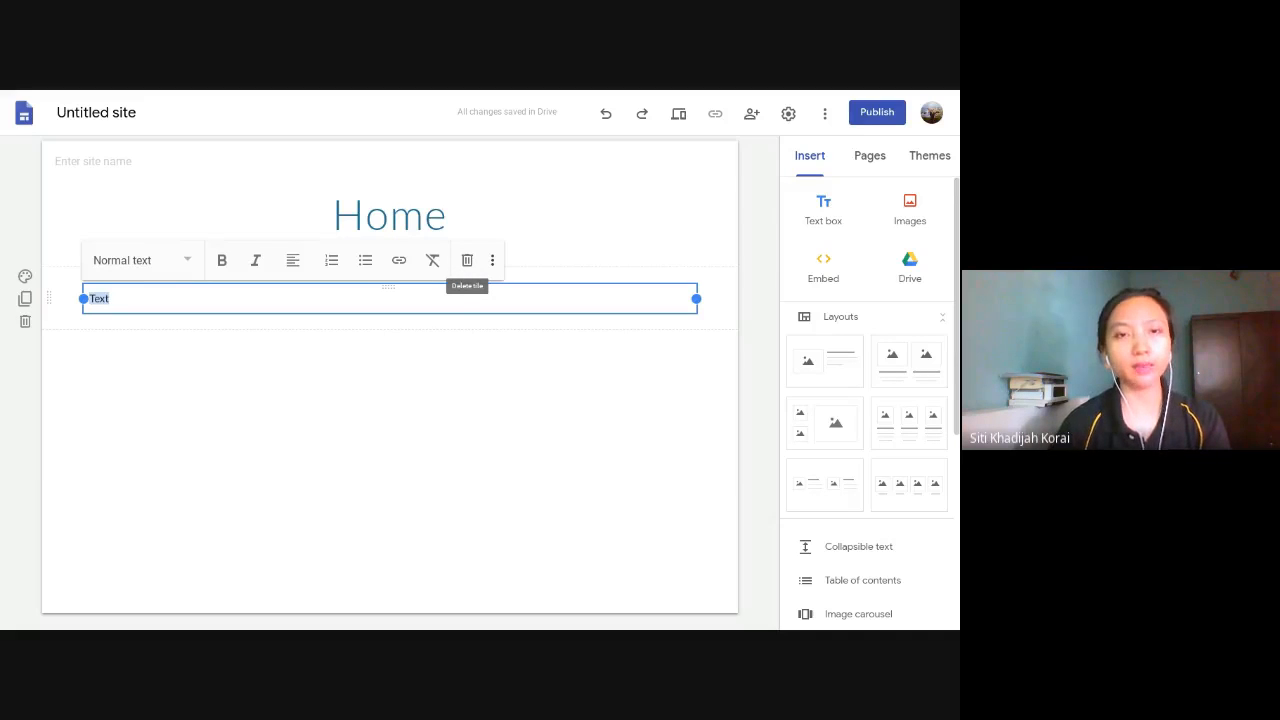
# - Try centre alignment on the text box's word "Text" and return it to left alignment
pyautogui.click(297, 263)
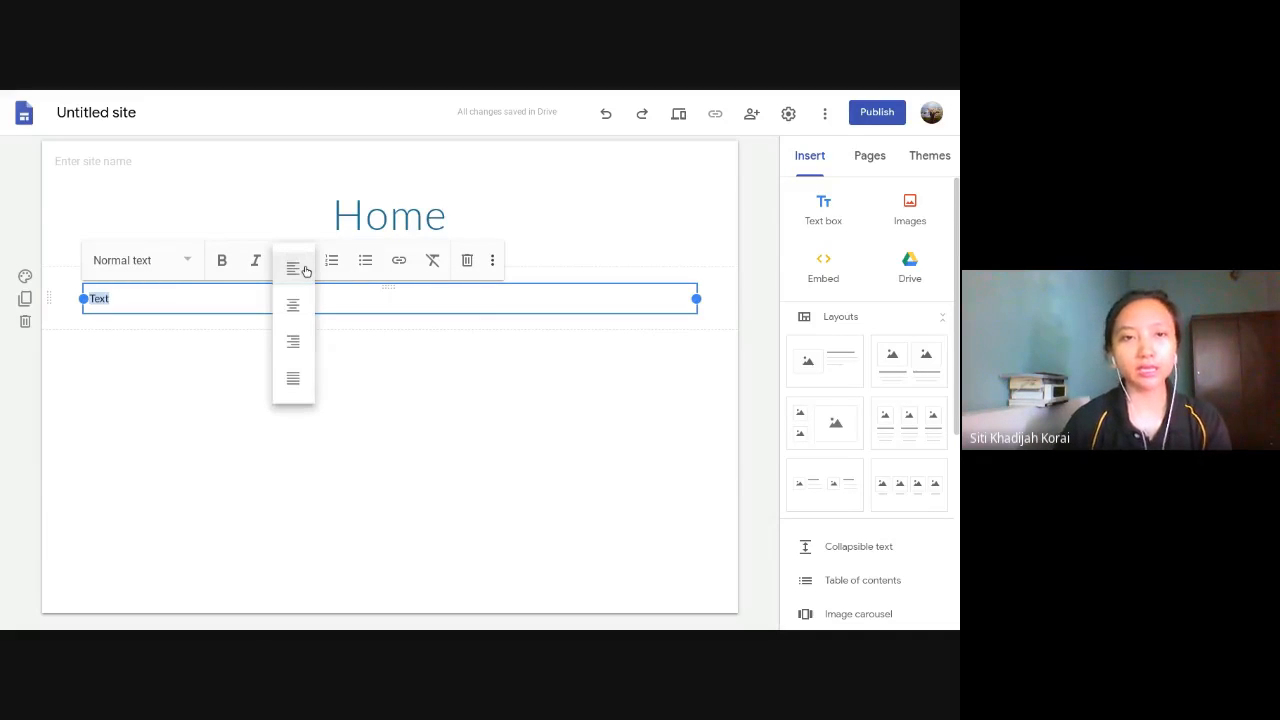
pyautogui.click(294, 303)
pyautogui.click(293, 262)
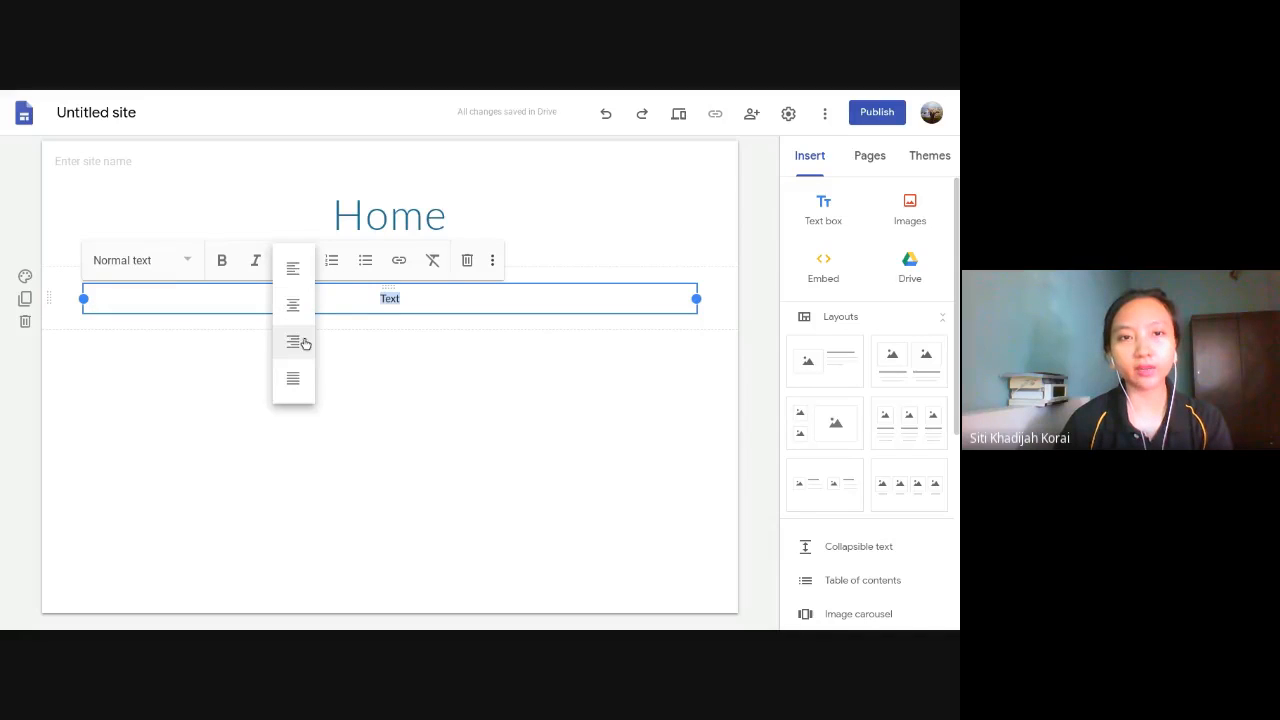
pyautogui.click(290, 283)
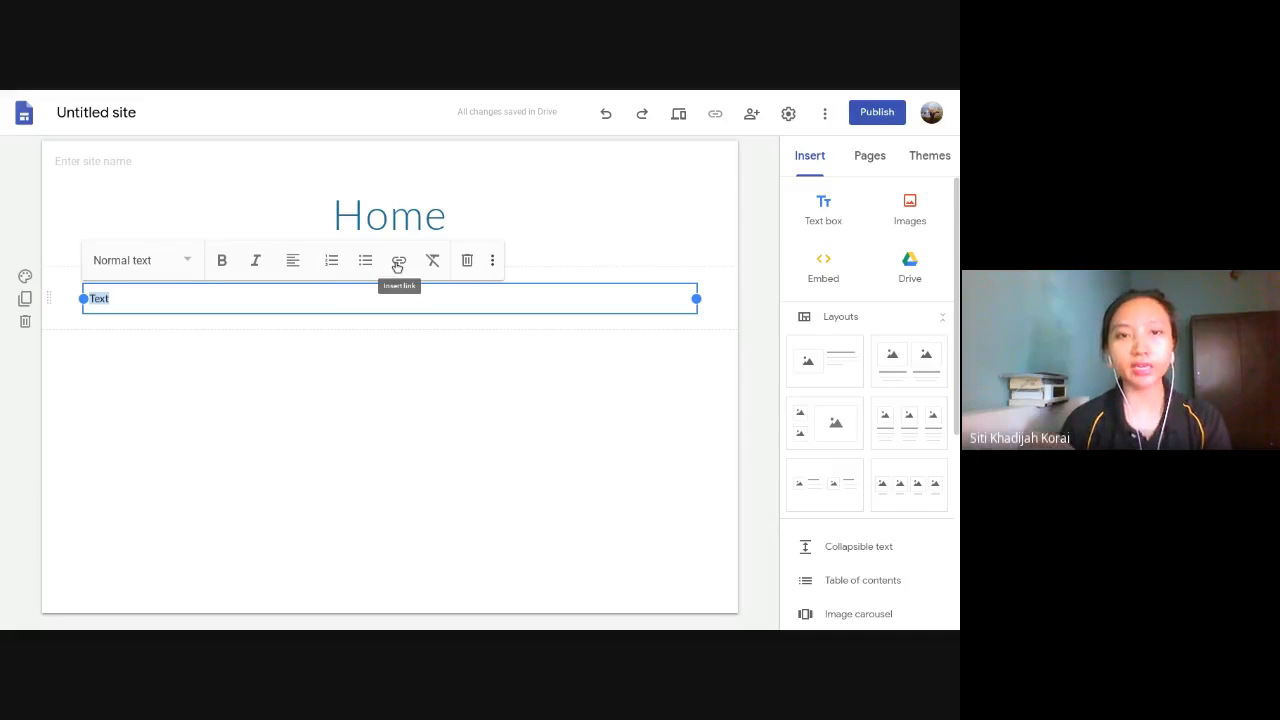
# - Try the Title, Heading and Subheading styles on the word "Text", return it to Normal text and deselect the text box
pyautogui.click(189, 267)
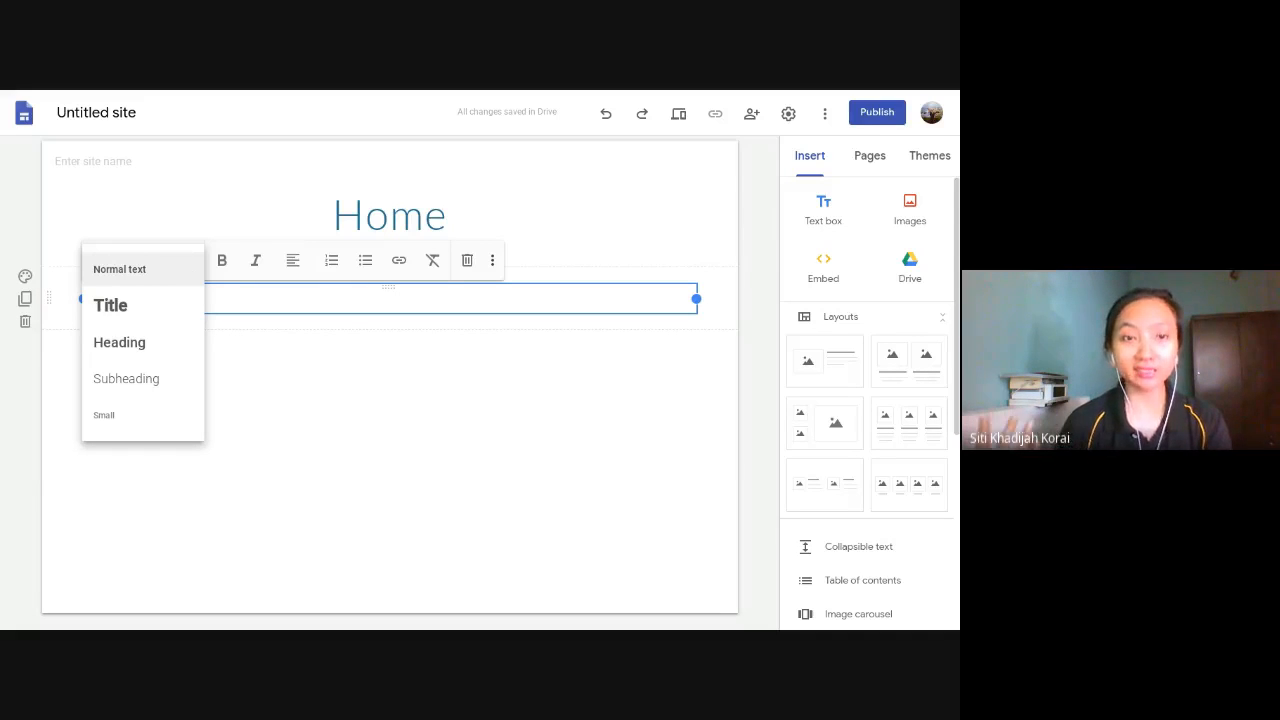
pyautogui.click(274, 298)
pyautogui.click(172, 265)
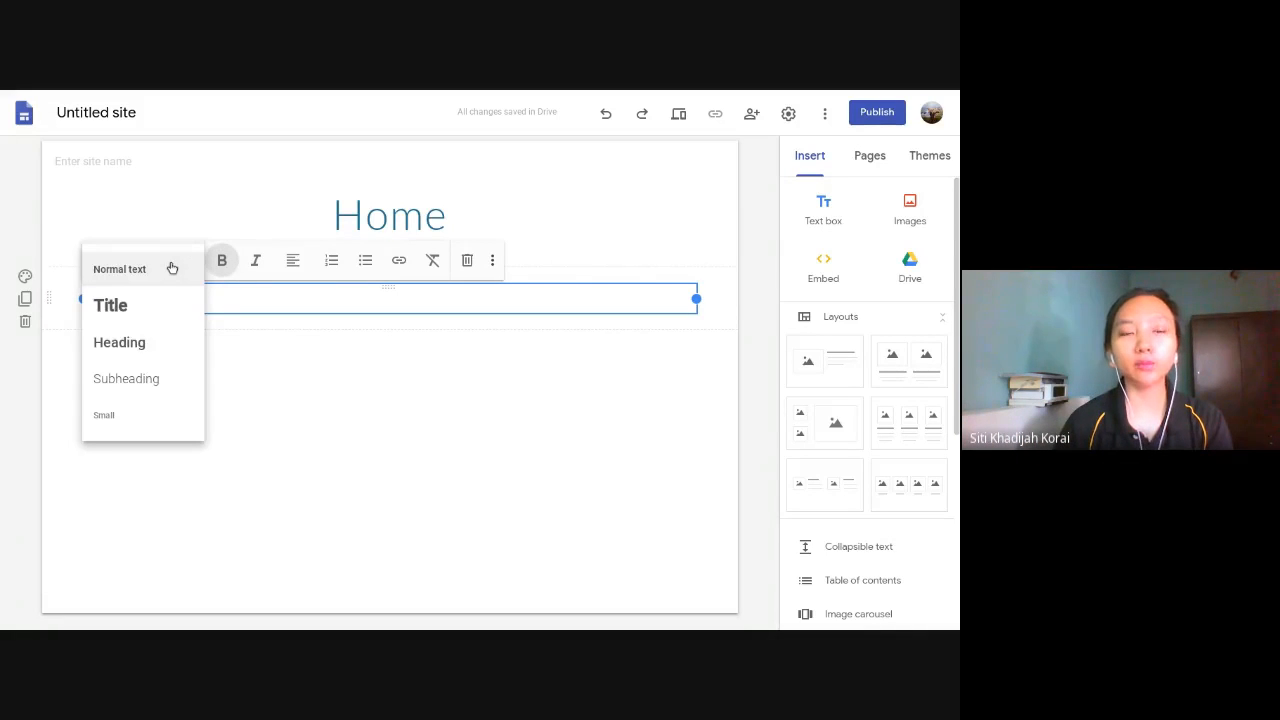
pyautogui.click(149, 311)
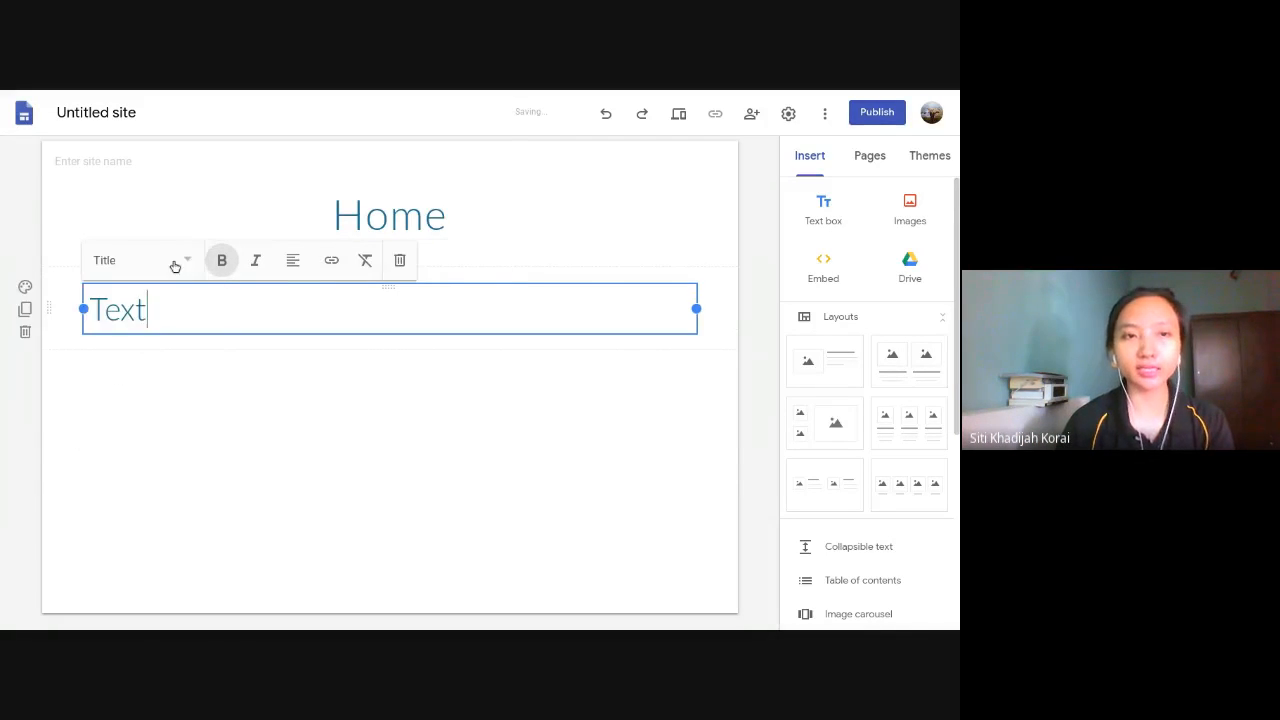
pyautogui.click(180, 263)
pyautogui.click(166, 337)
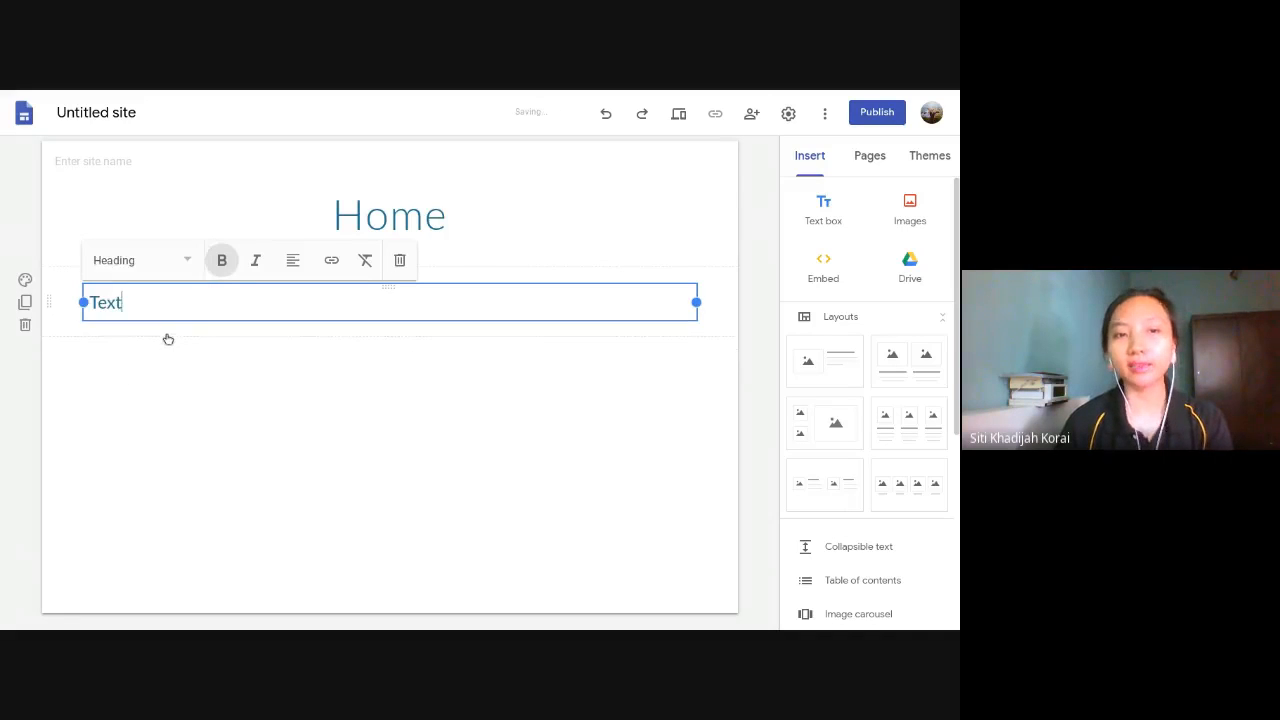
pyautogui.click(184, 254)
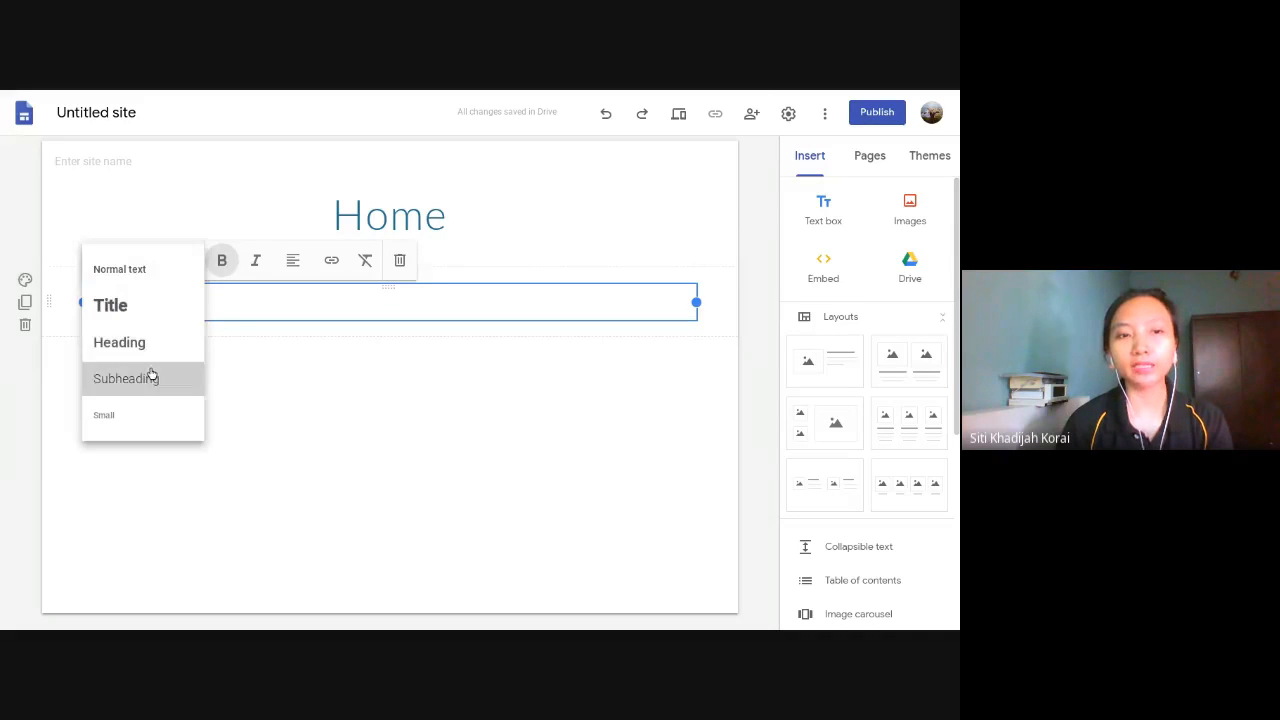
pyautogui.click(151, 377)
pyautogui.click(168, 266)
pyautogui.click(153, 270)
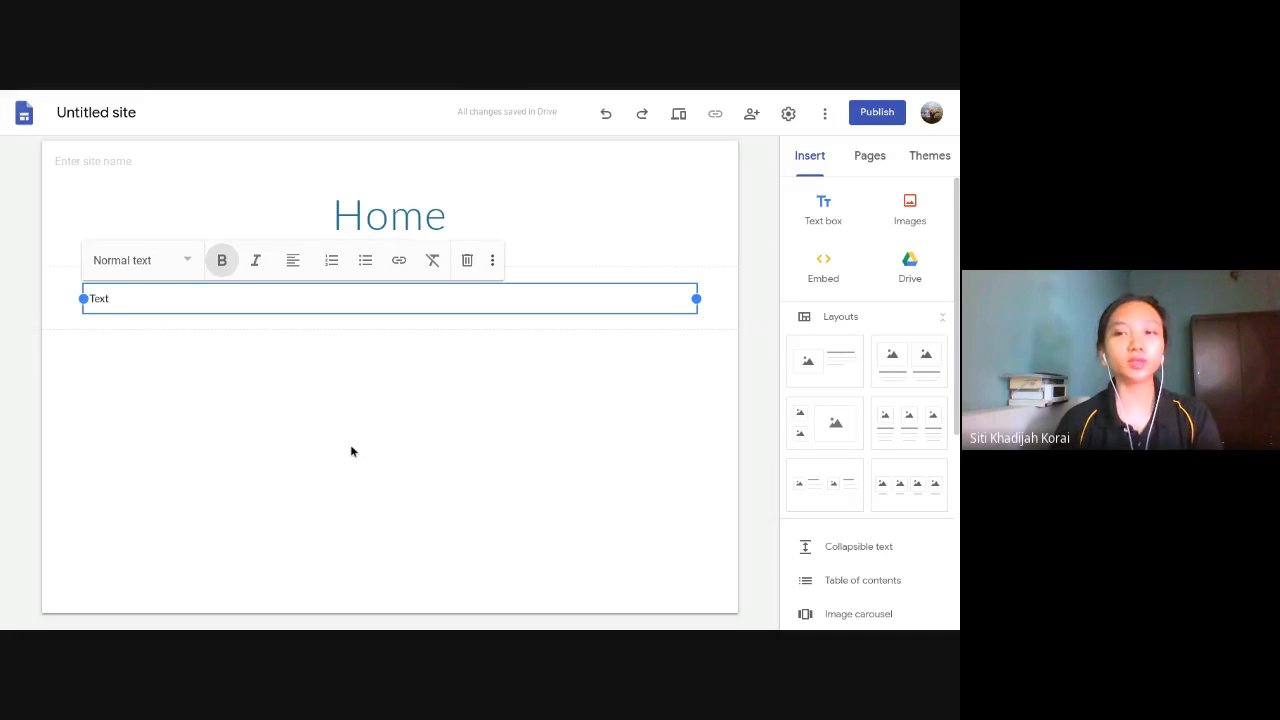
pyautogui.click(176, 259)
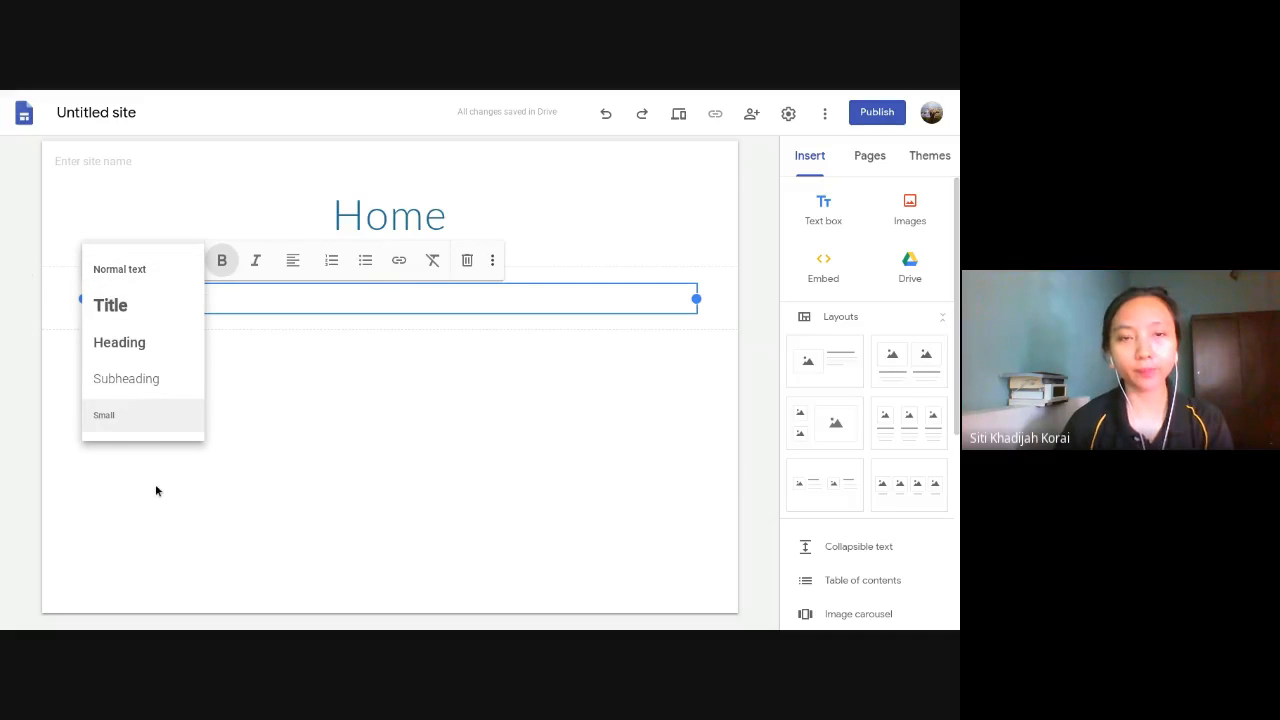
pyautogui.click(490, 293)
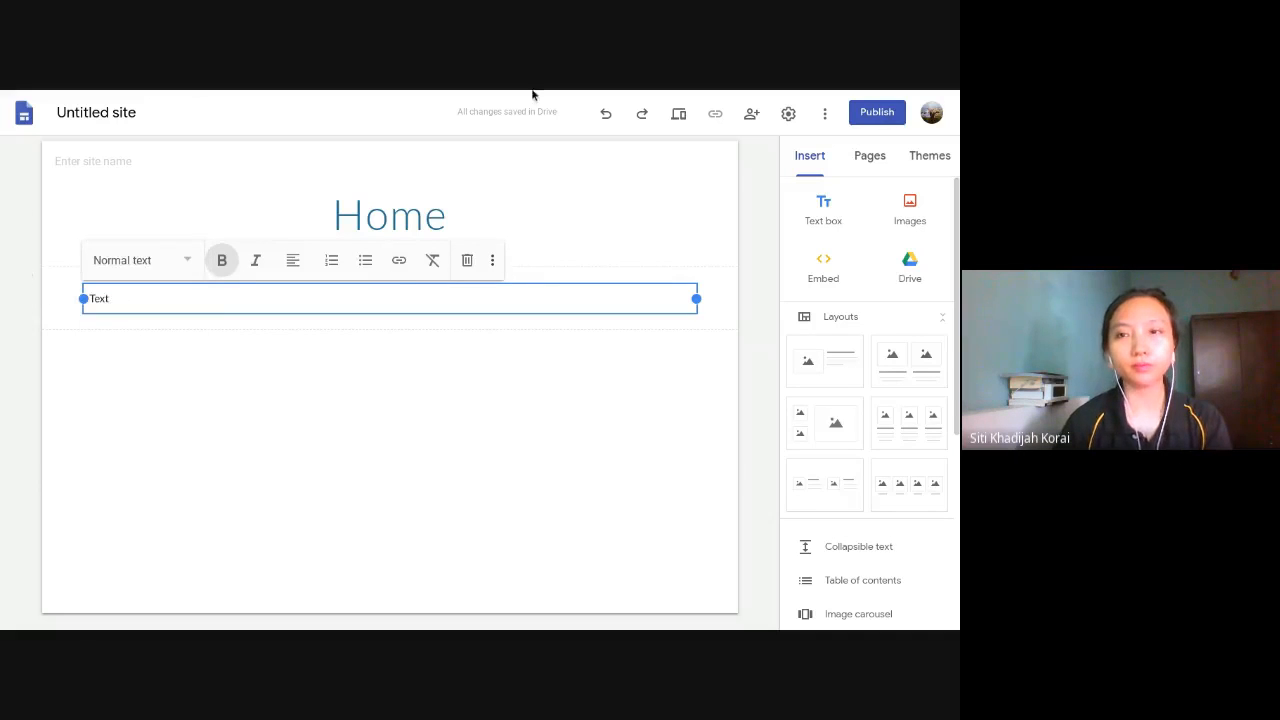
pyautogui.click(575, 349)
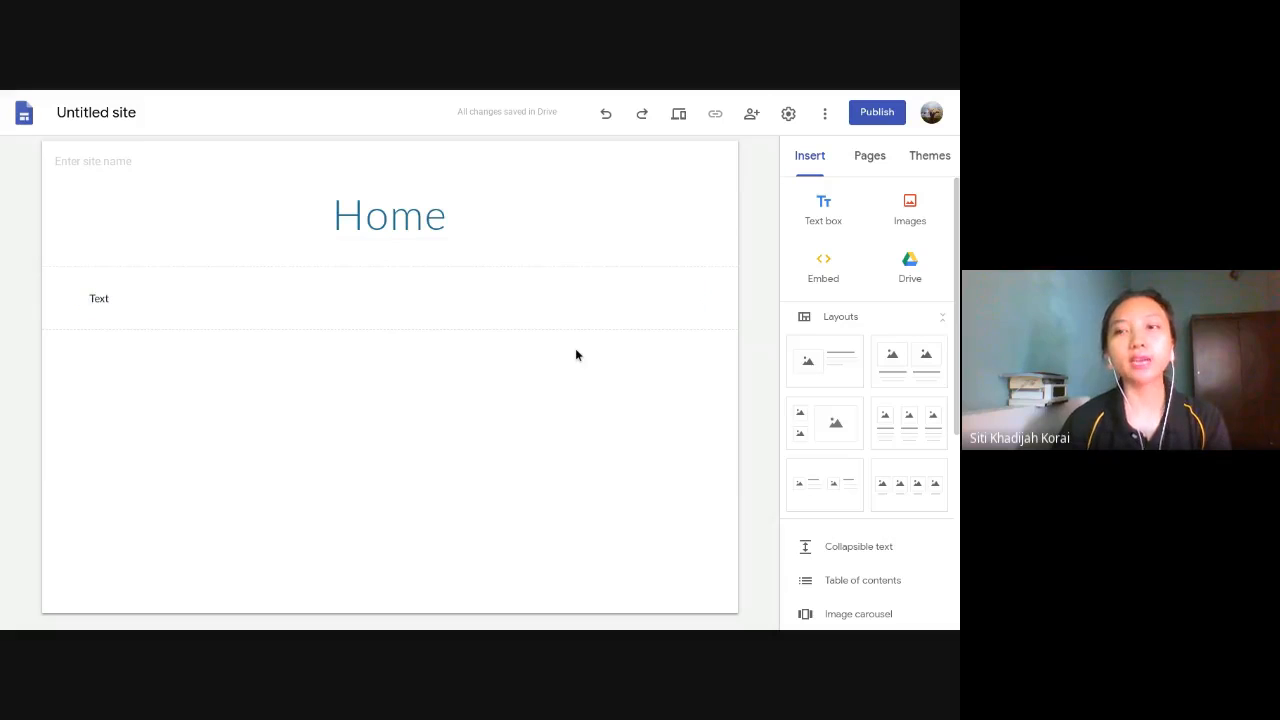
# - Search Google Images for "rainbow" and insert the photo of a rainbow in a blue and pink sky with birds
pyautogui.click(901, 203)
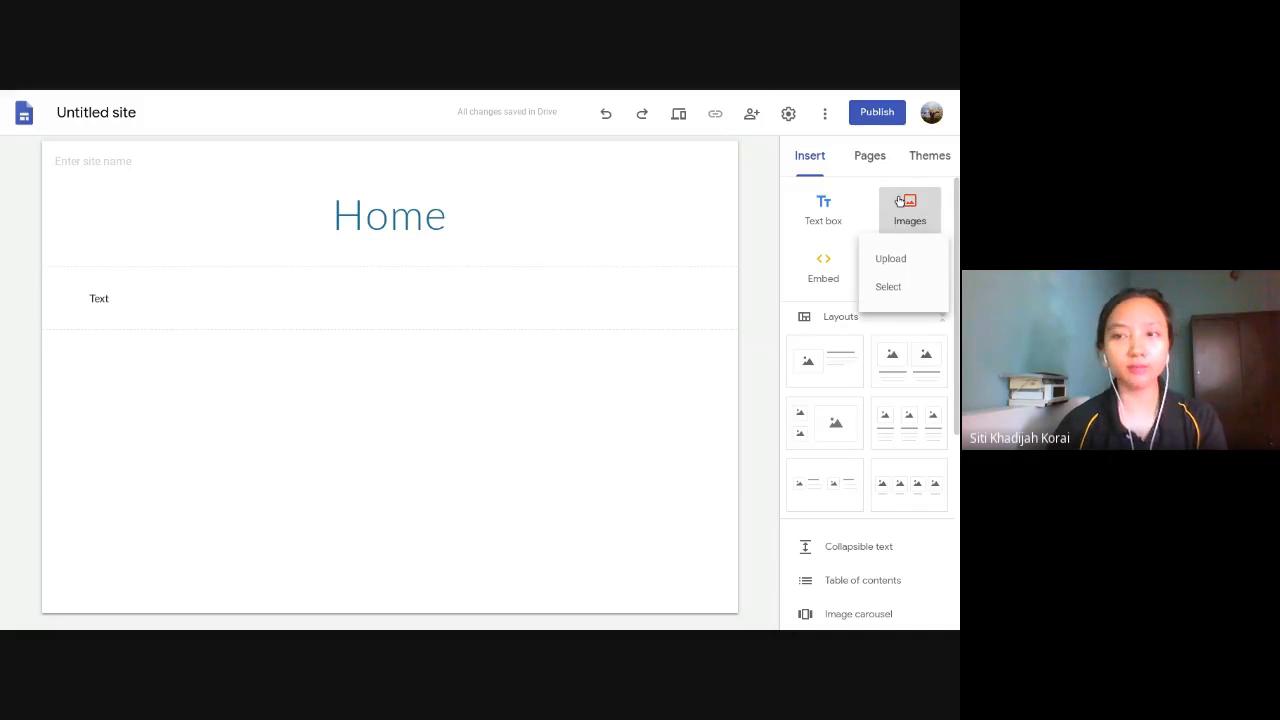
pyautogui.click(890, 287)
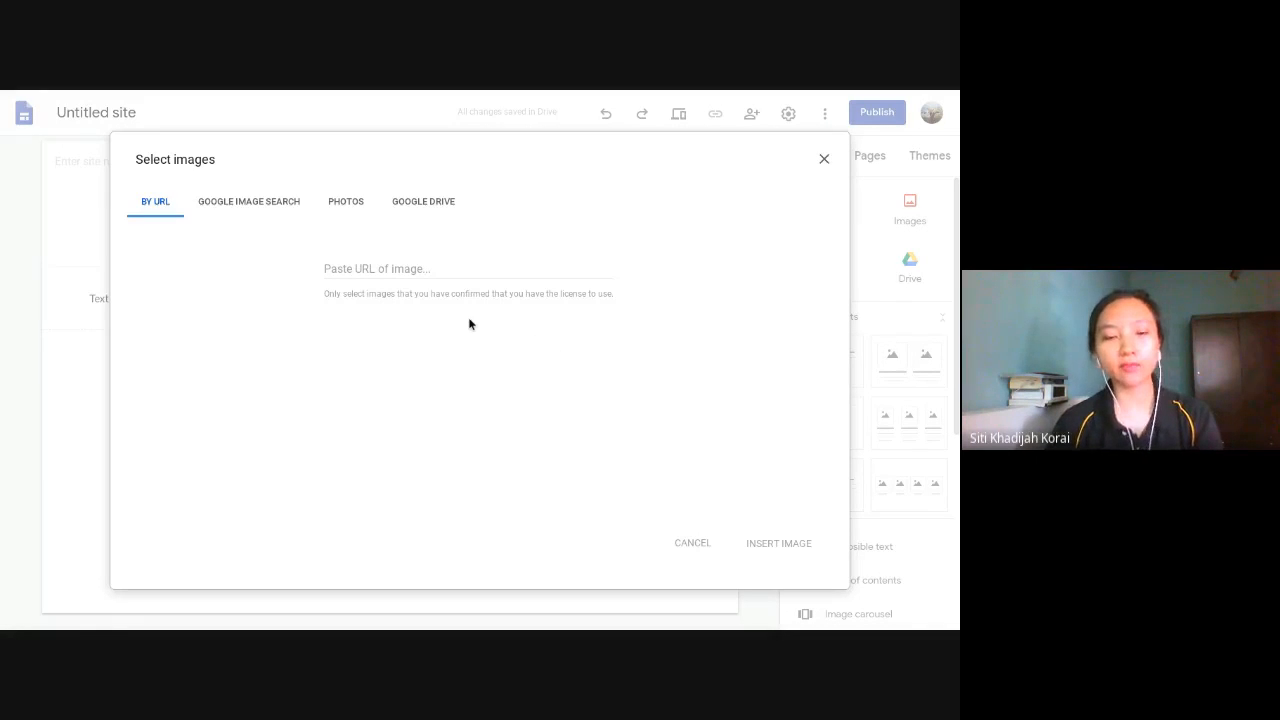
pyautogui.click(446, 272)
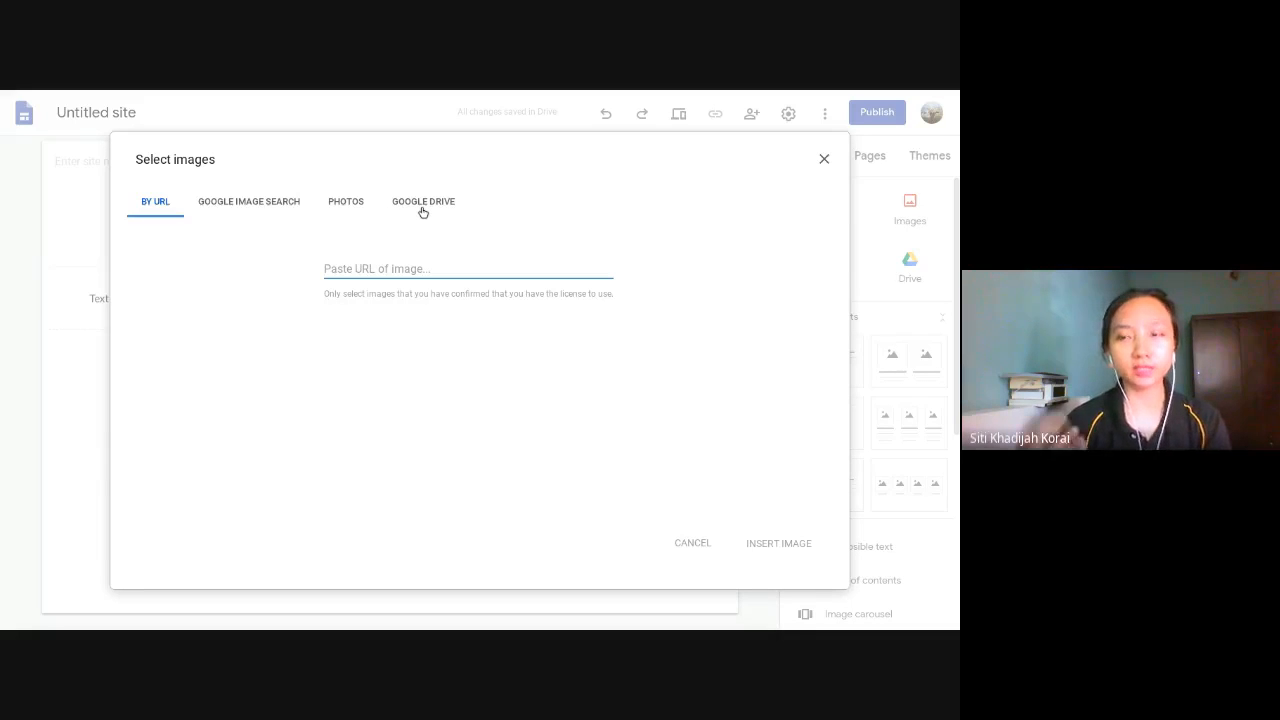
pyautogui.click(271, 210)
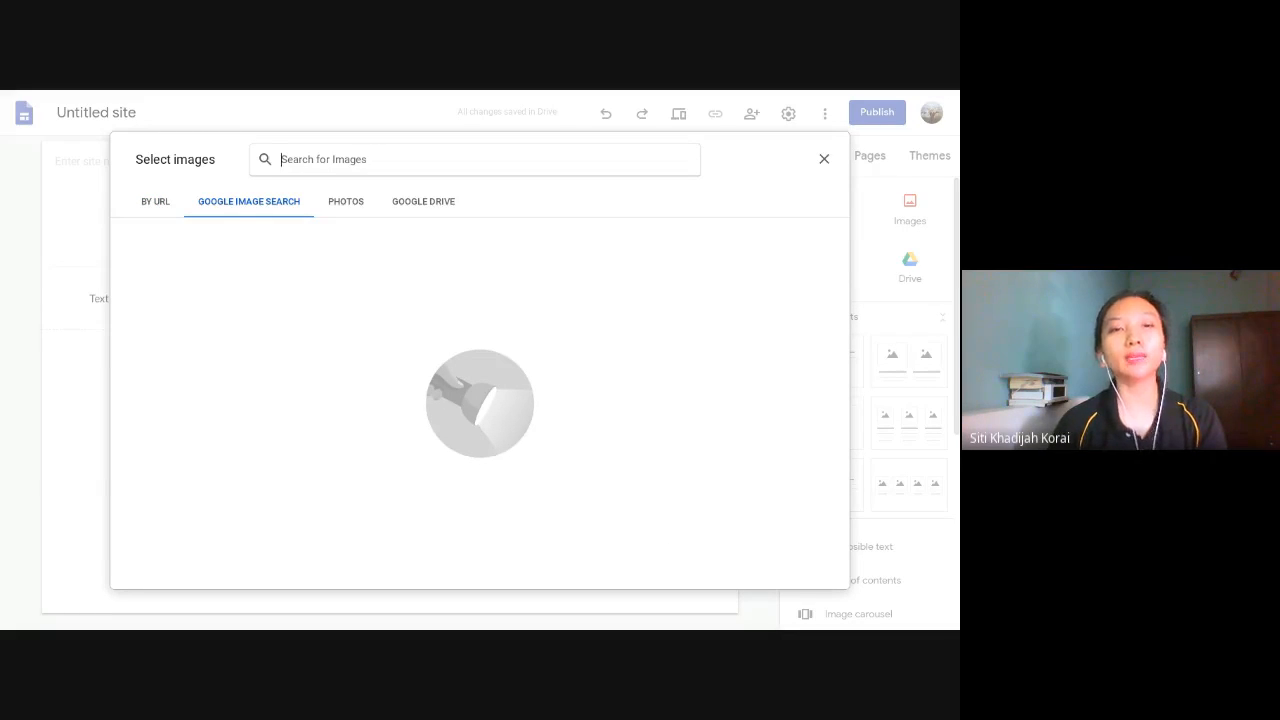
pyautogui.write('rainbow')
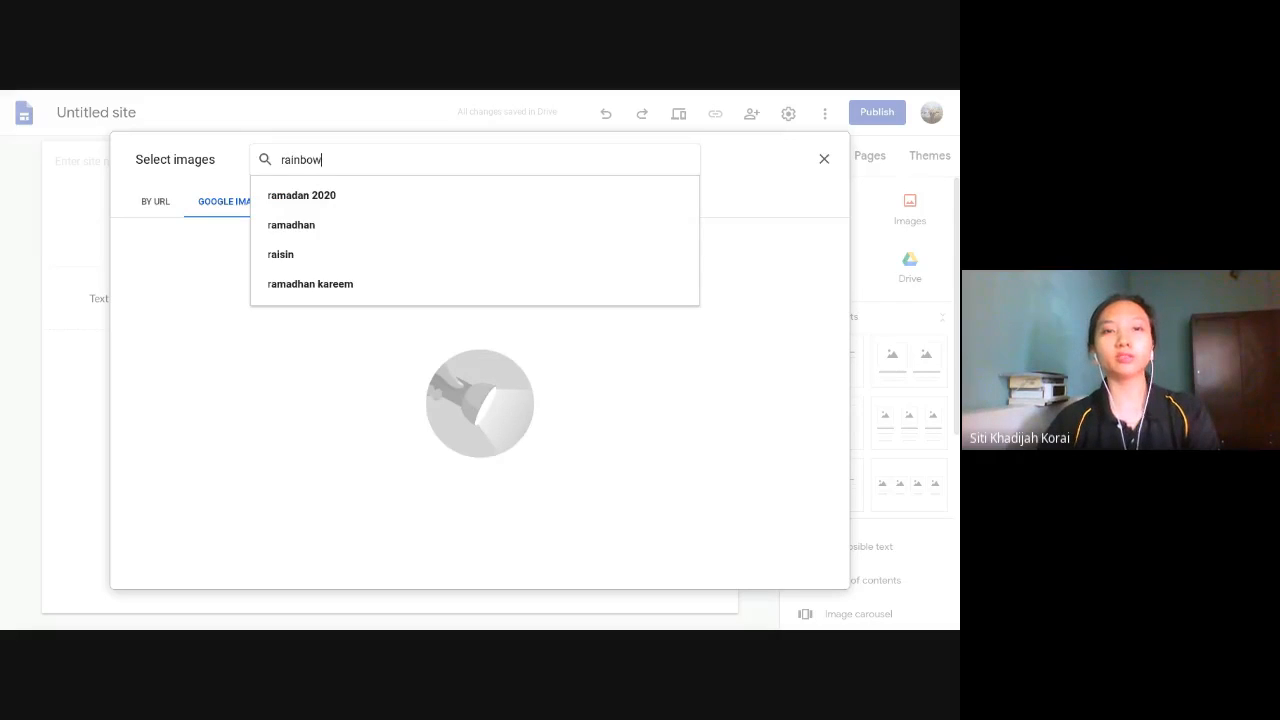
pyautogui.press('Return')
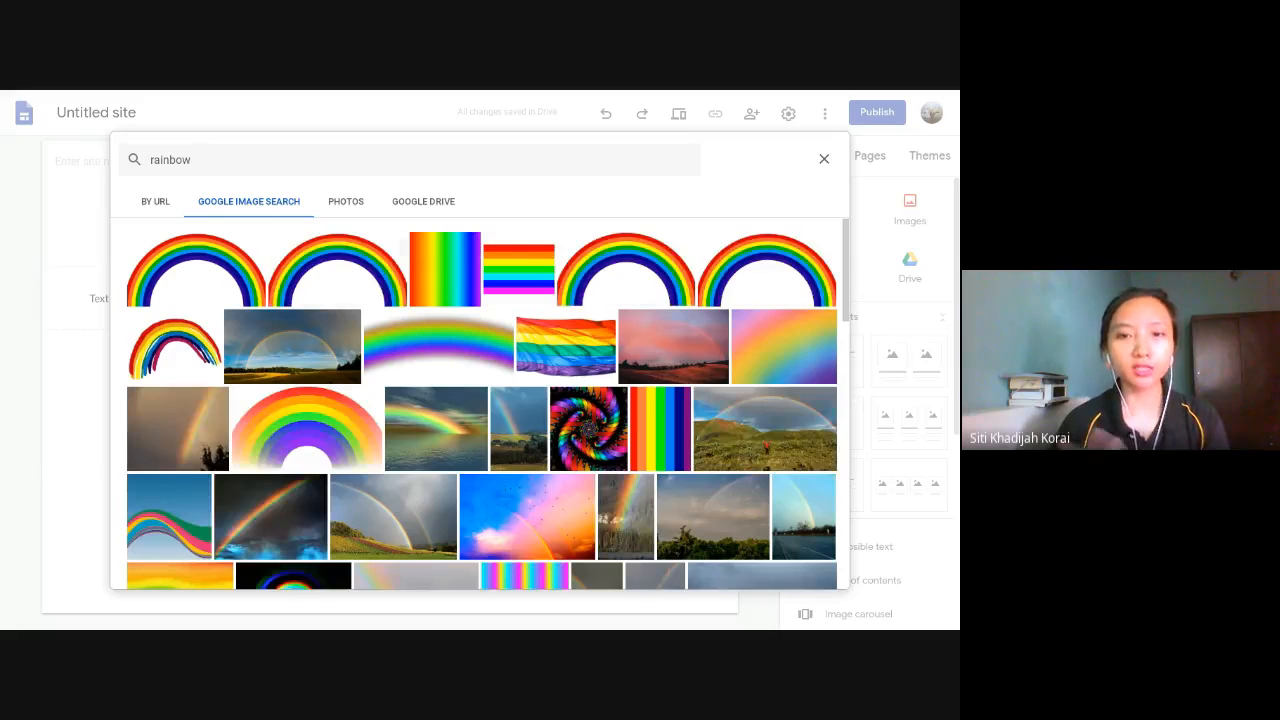
pyautogui.click(503, 495)
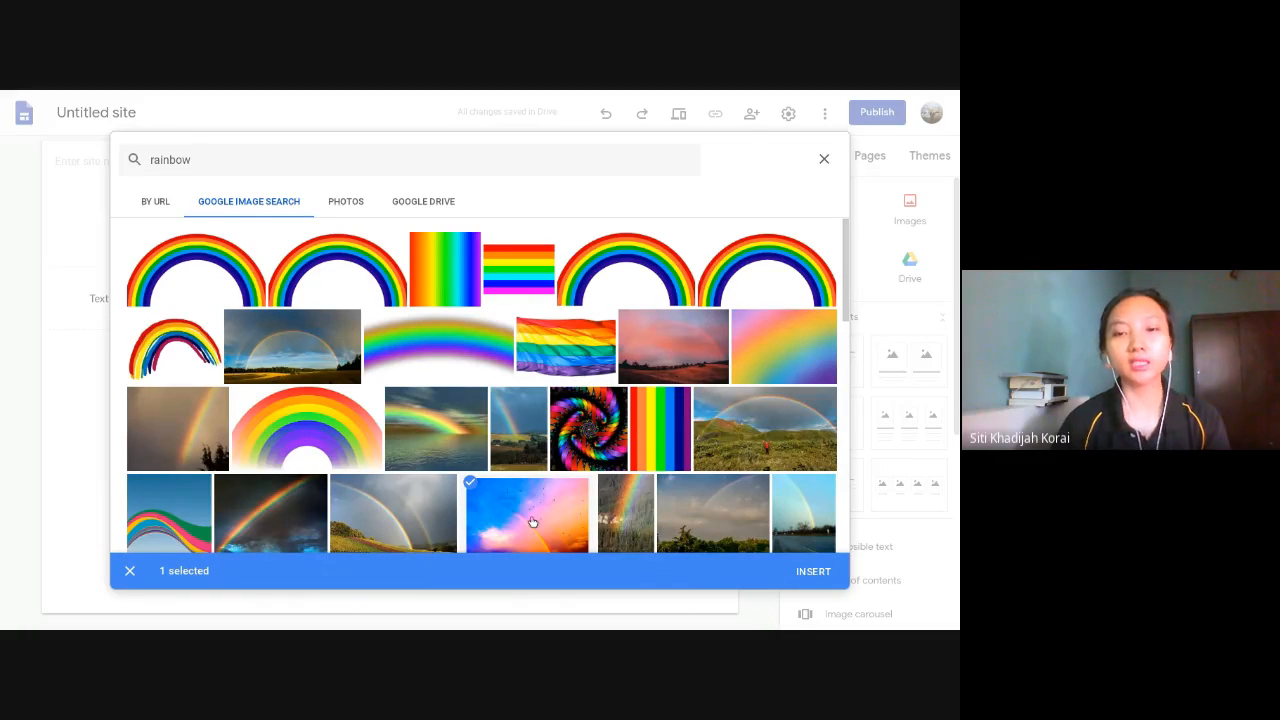
pyautogui.click(822, 575)
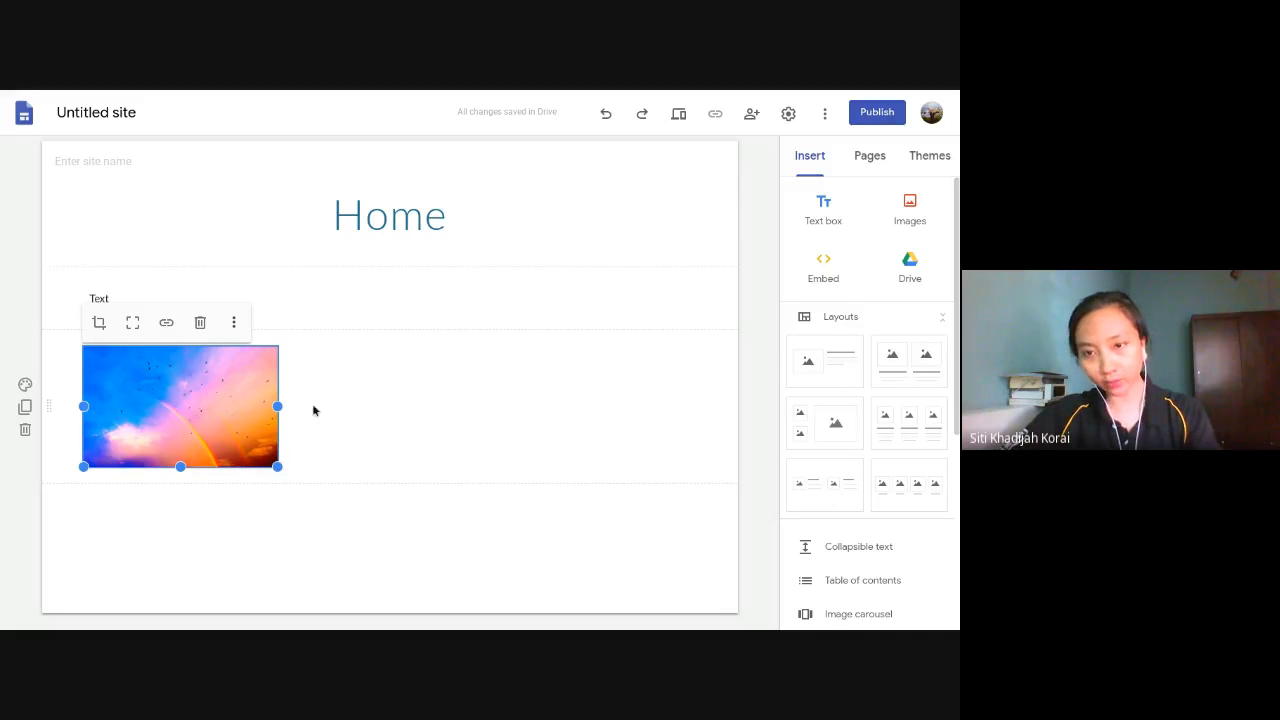
# - Enlarge the rainbow image and centre it below the text box, spanning the same columns as the Home title
pyautogui.moveTo(277, 466); pyautogui.dragTo(281, 477)
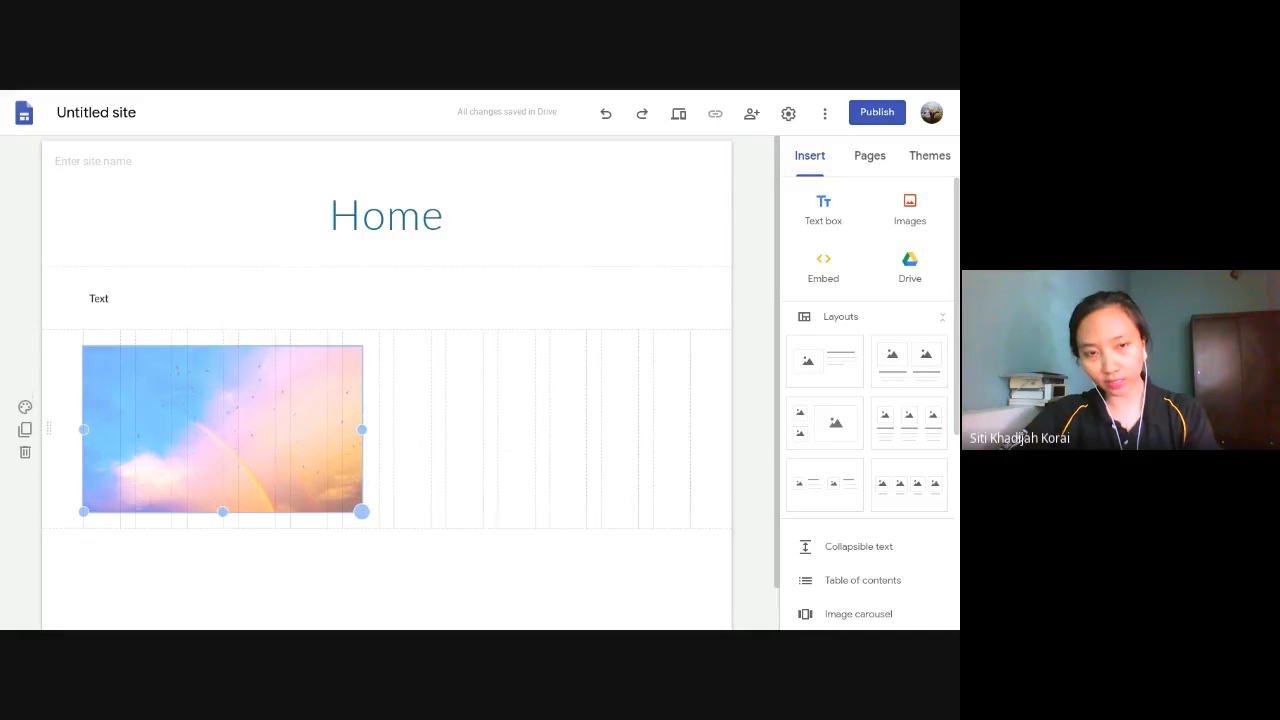
pyautogui.moveTo(361, 511); pyautogui.dragTo(430, 536)
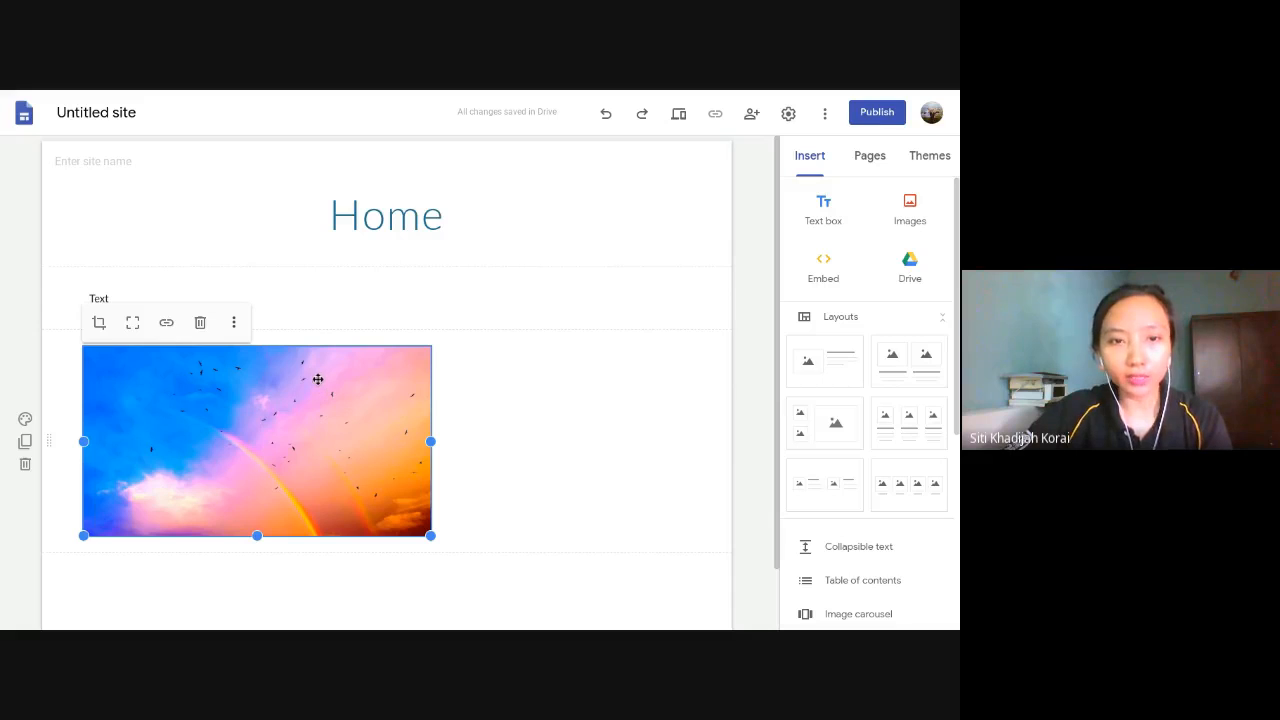
pyautogui.moveTo(318, 379); pyautogui.dragTo(390, 379)
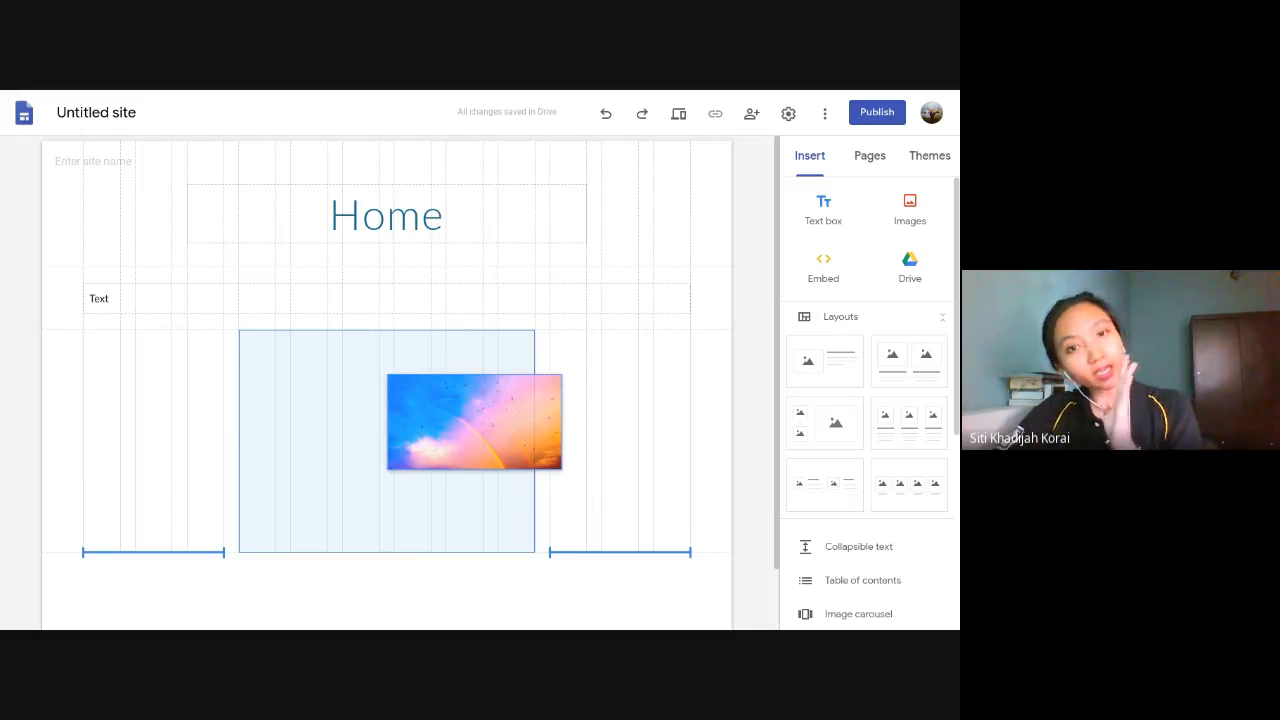
pyautogui.moveTo(389, 377)
pyautogui.mouseDown()
pyautogui.moveTo(360, 374)
pyautogui.moveTo(390, 378)
pyautogui.moveTo(372, 374)
pyautogui.mouseUp()
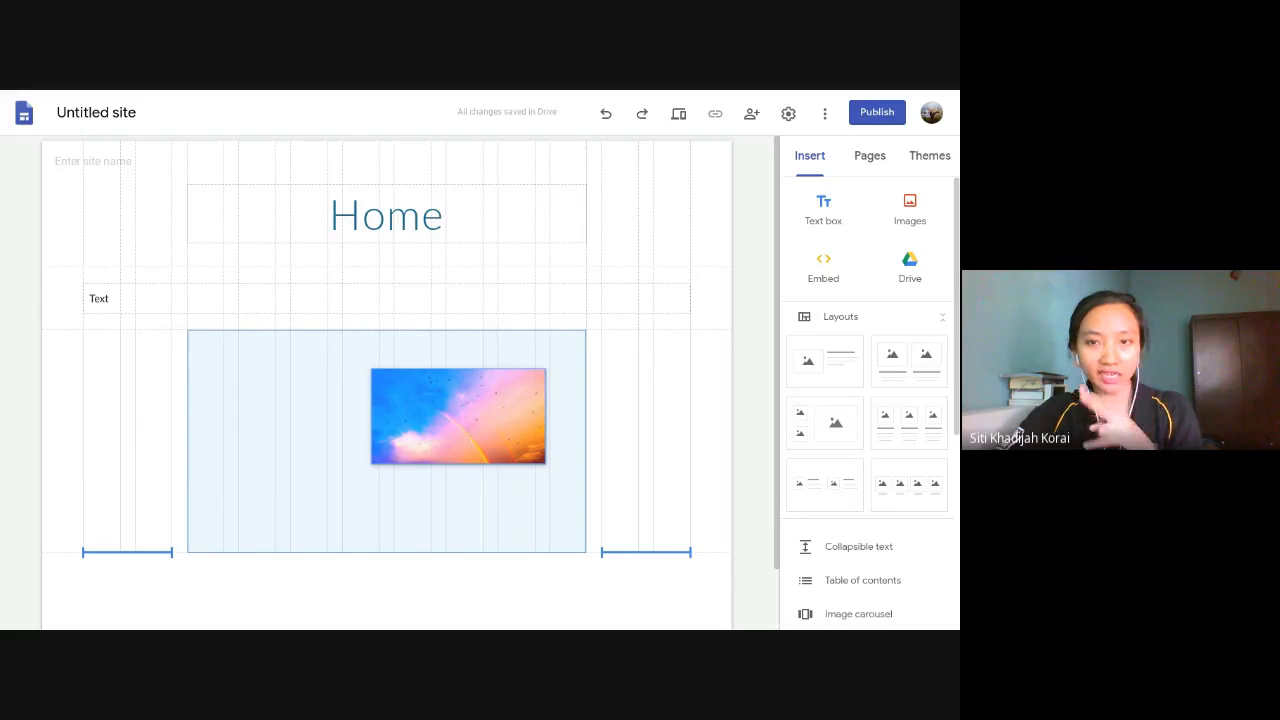
pyautogui.moveTo(372, 374); pyautogui.dragTo(395, 386)
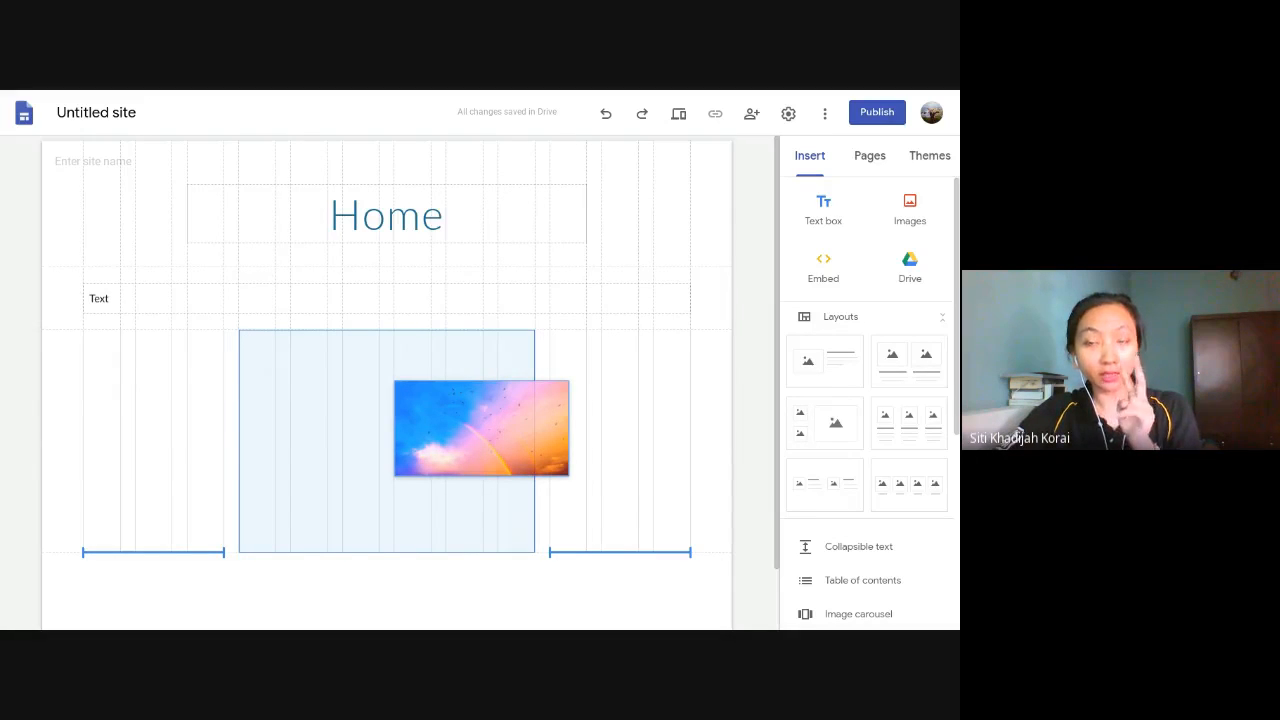
pyautogui.moveTo(396, 386)
pyautogui.mouseDown()
pyautogui.moveTo(425, 392)
pyautogui.moveTo(378, 396)
pyautogui.mouseUp()
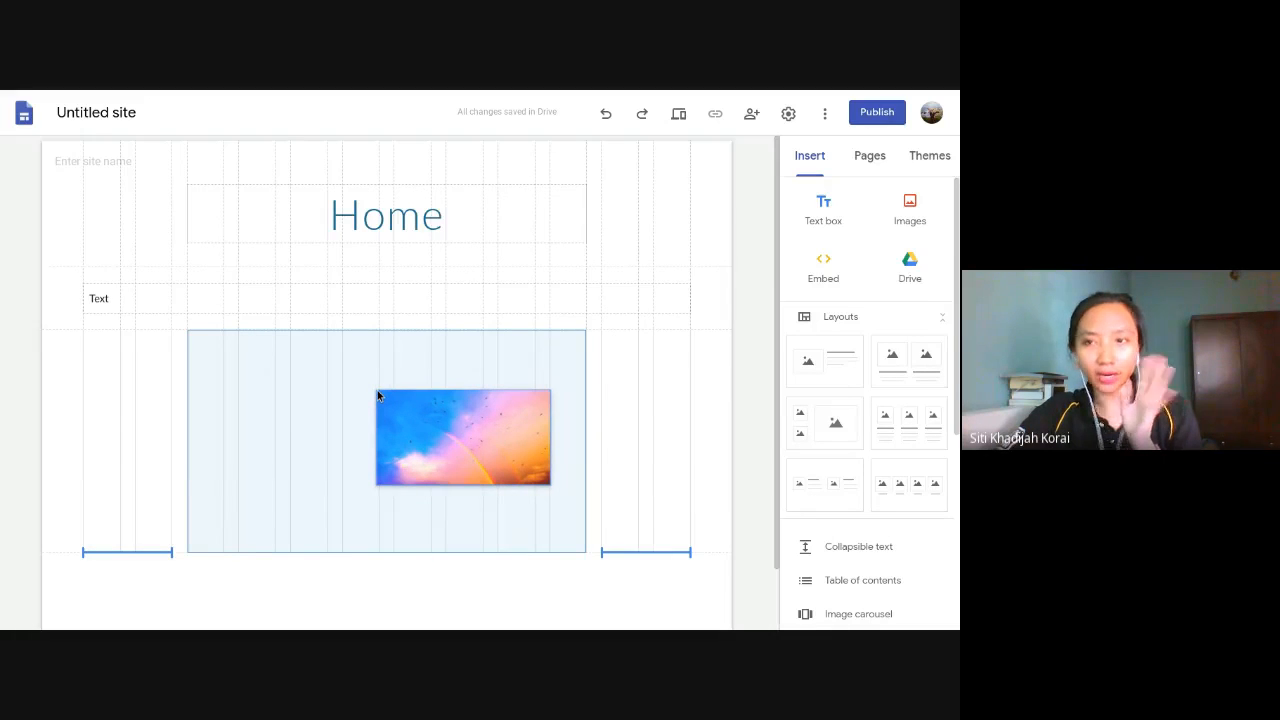
pyautogui.moveTo(378, 396); pyautogui.dragTo(380, 397)
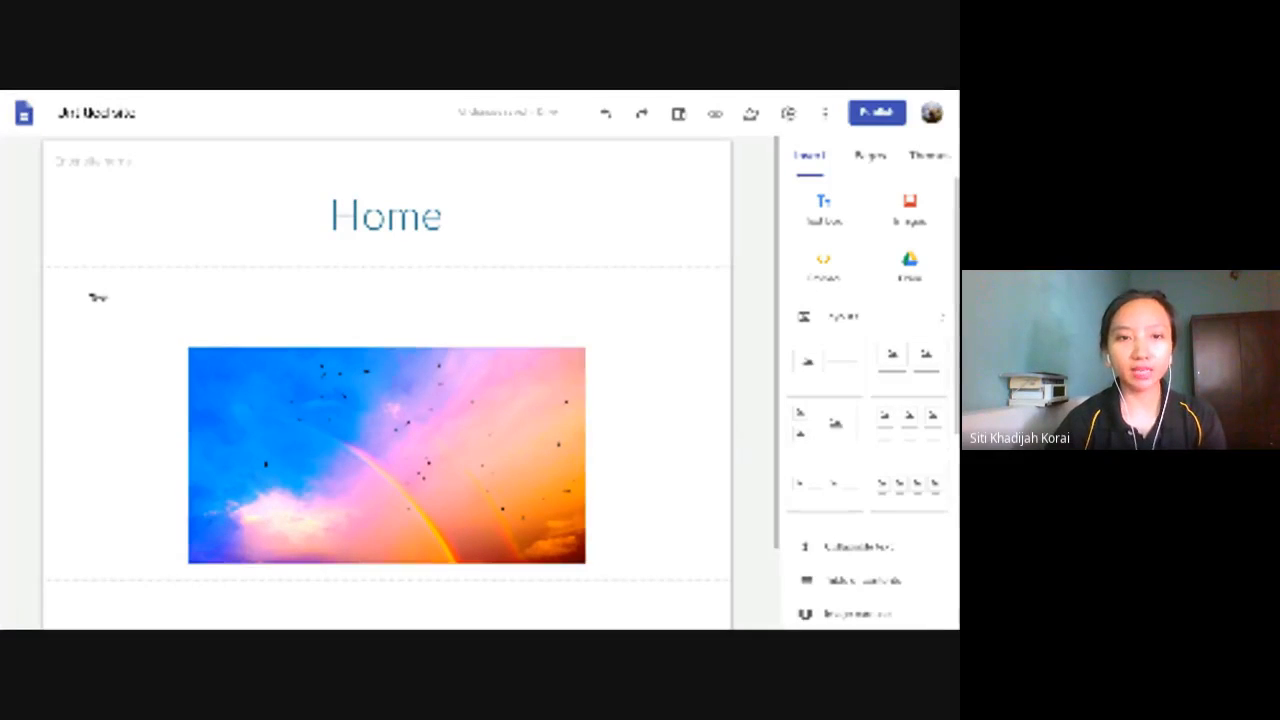
# - Start a web embed by URL, and copy the address of the channel's "Auto Generate Certificate from Google Forms Tutorial (Group B)" video from youtube.com
pyautogui.click(830, 275)
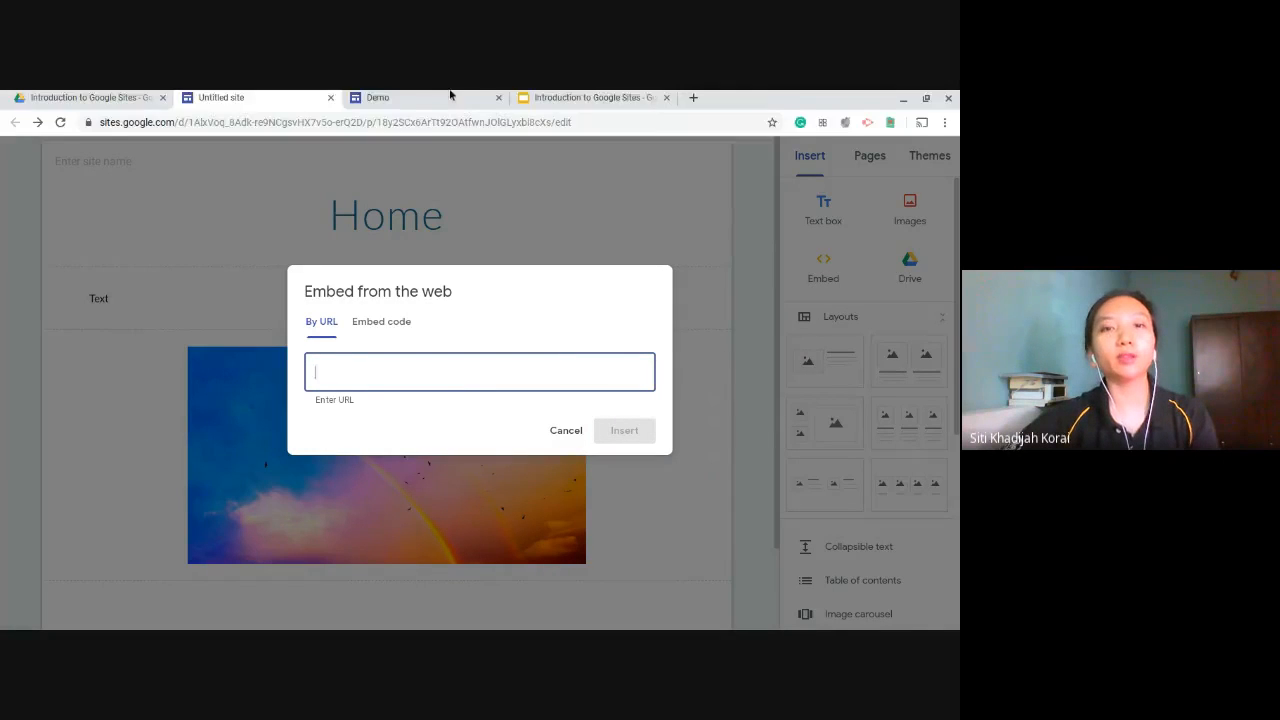
pyautogui.click(693, 98)
pyautogui.write('youtube.com')
pyautogui.press('Return')
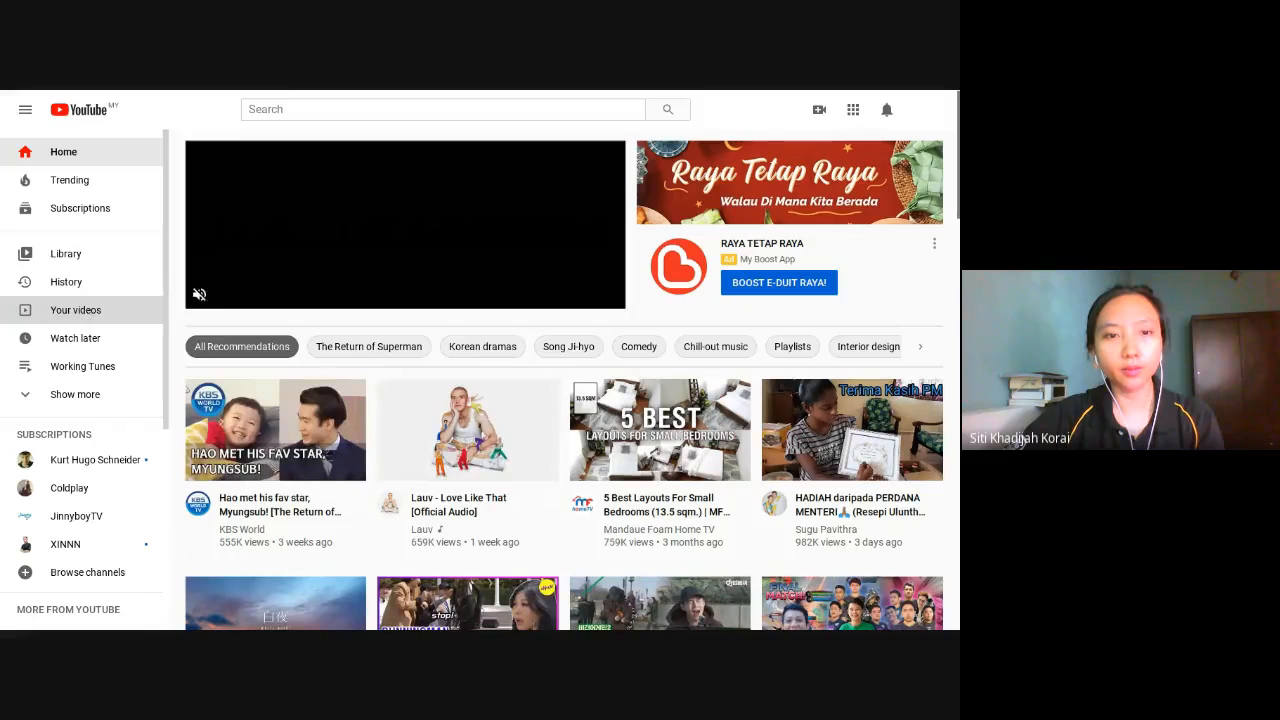
pyautogui.click(75, 310)
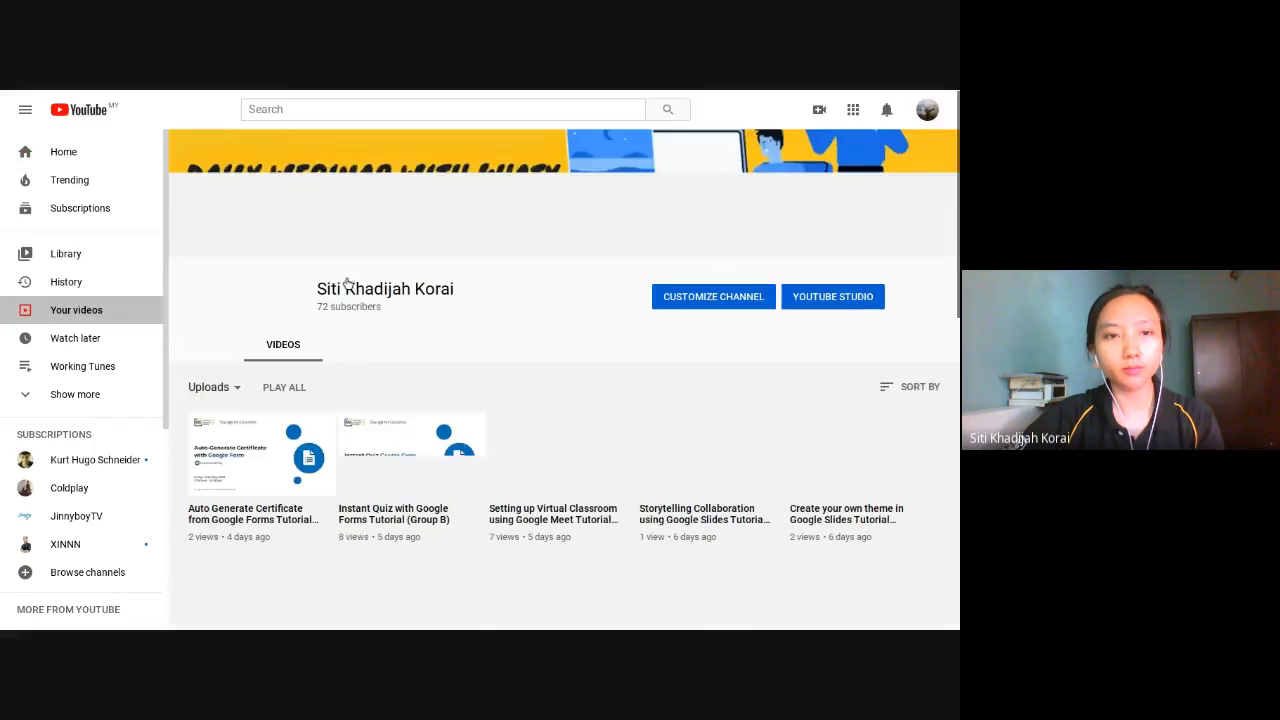
pyautogui.click(254, 461)
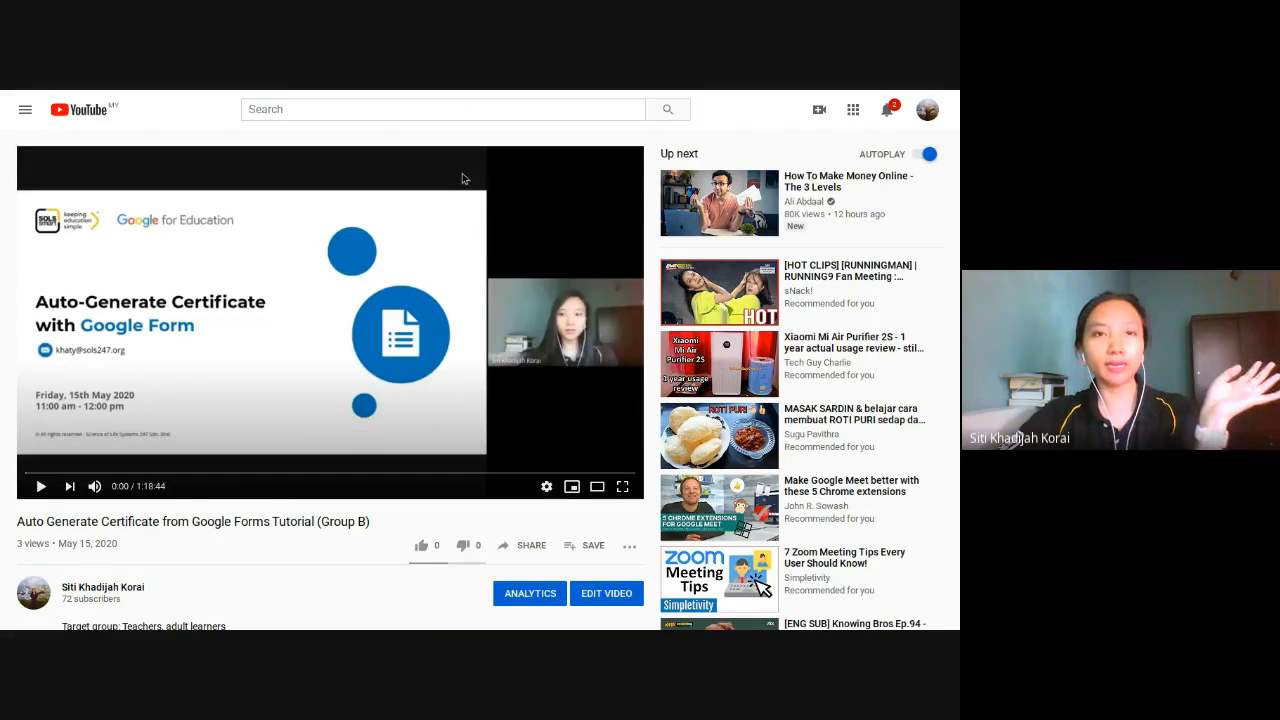
pyautogui.click(451, 121)
pyautogui.hotkey('ctrl', 'c')
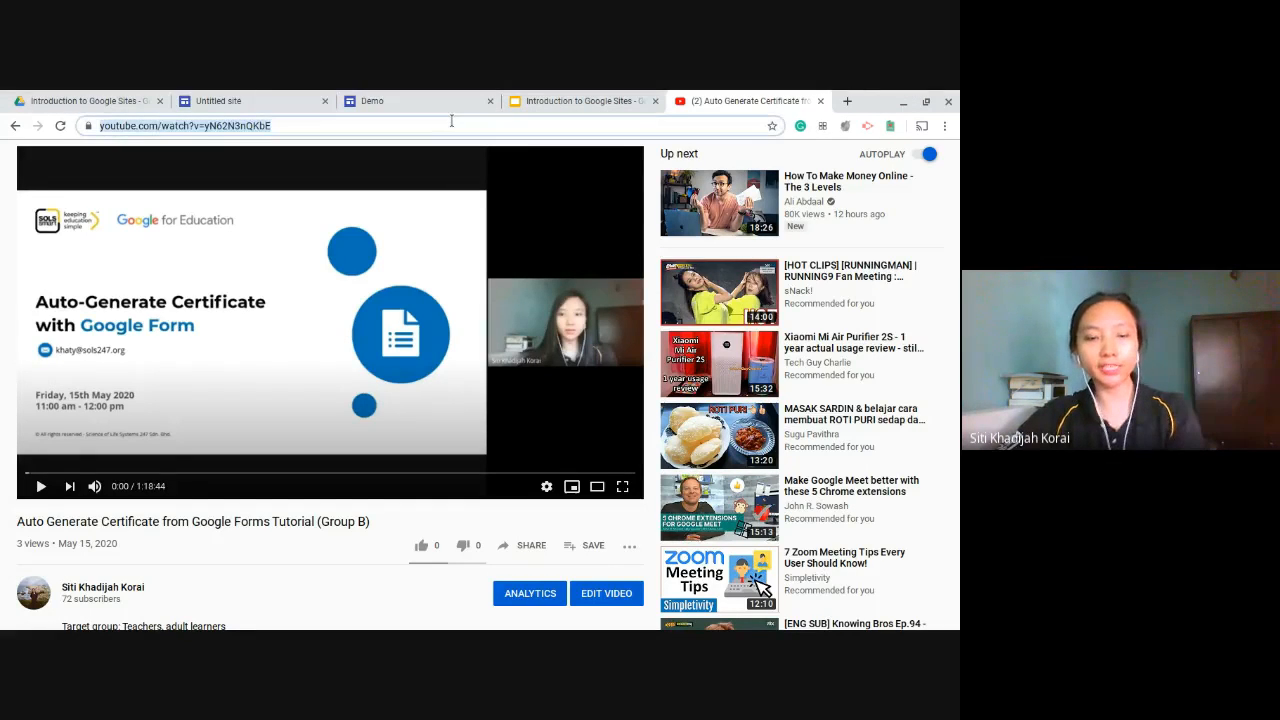
pyautogui.click(252, 95)
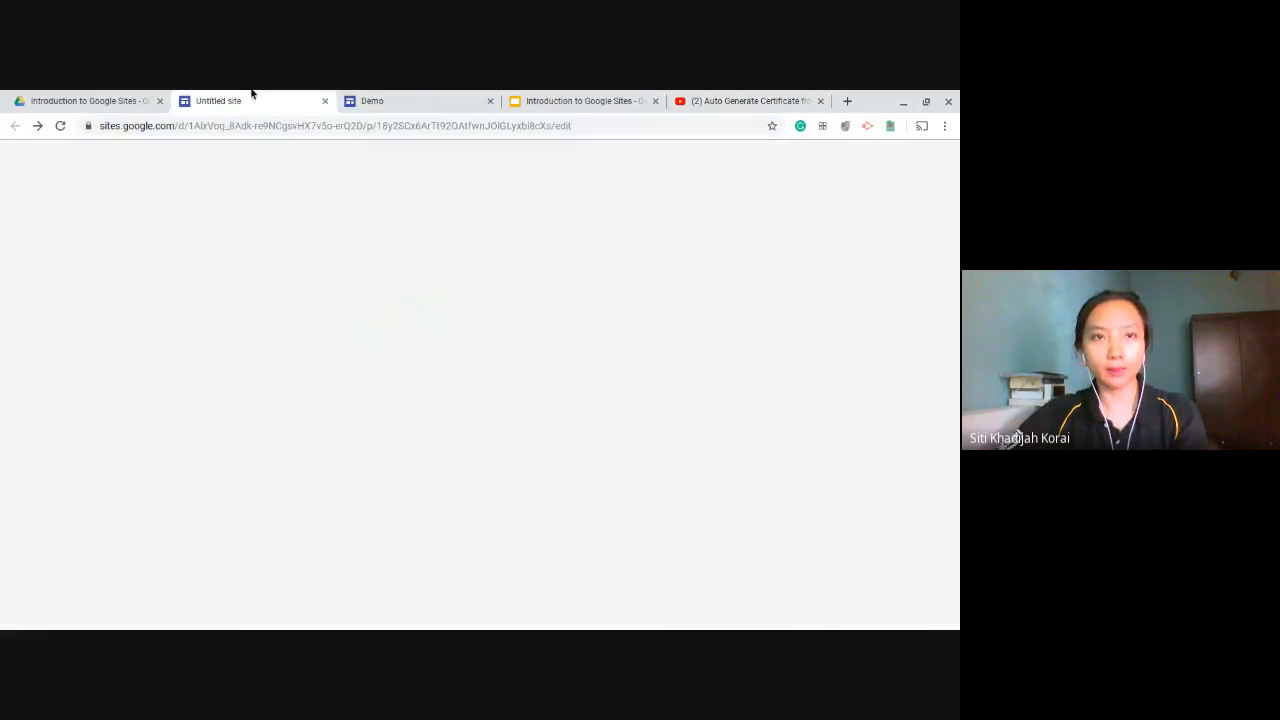
pyautogui.hotkey('ctrl', 'v')
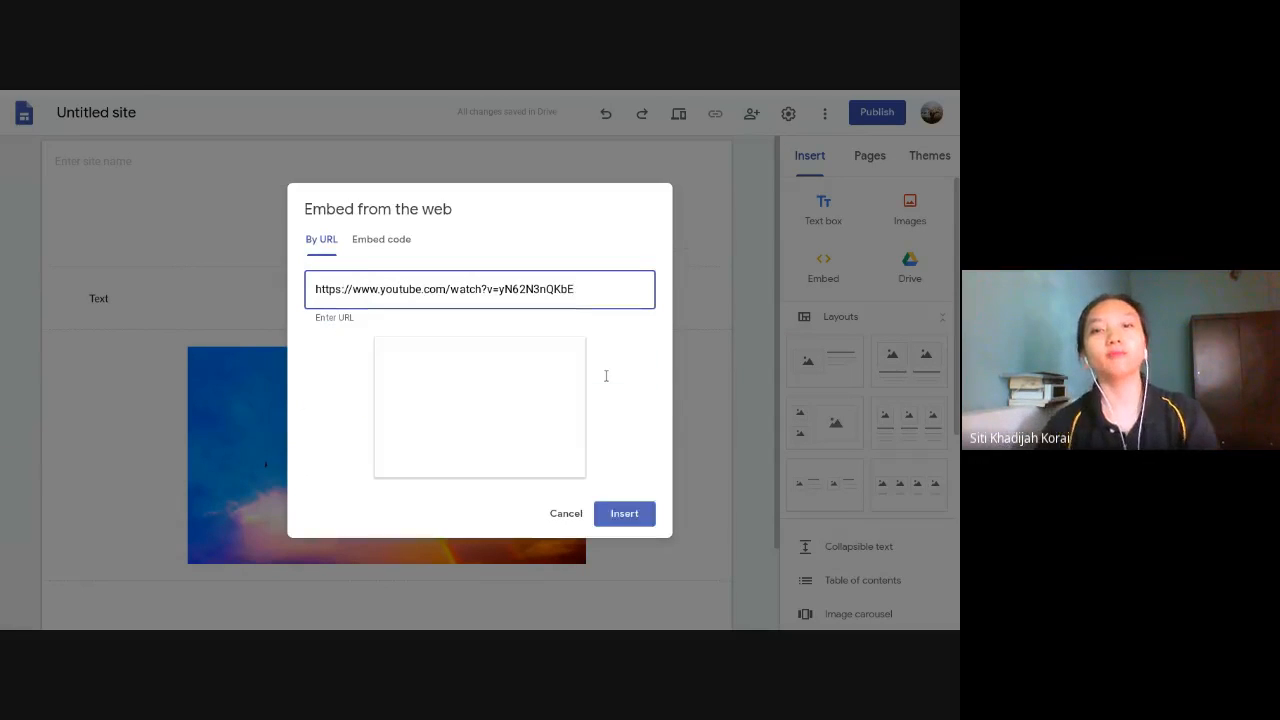
pyautogui.click(624, 514)
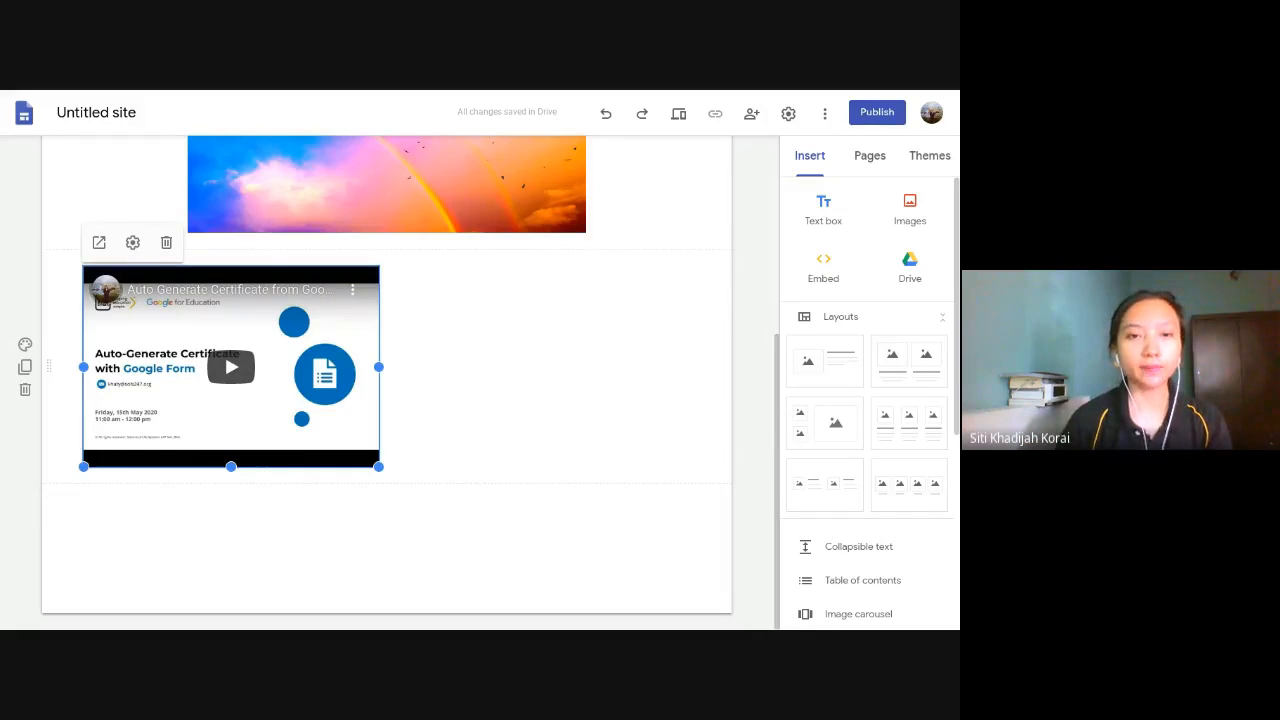
# - View the HTML embed code option of the web embed dialog and close it without embedding anything
pyautogui.click(450, 384)
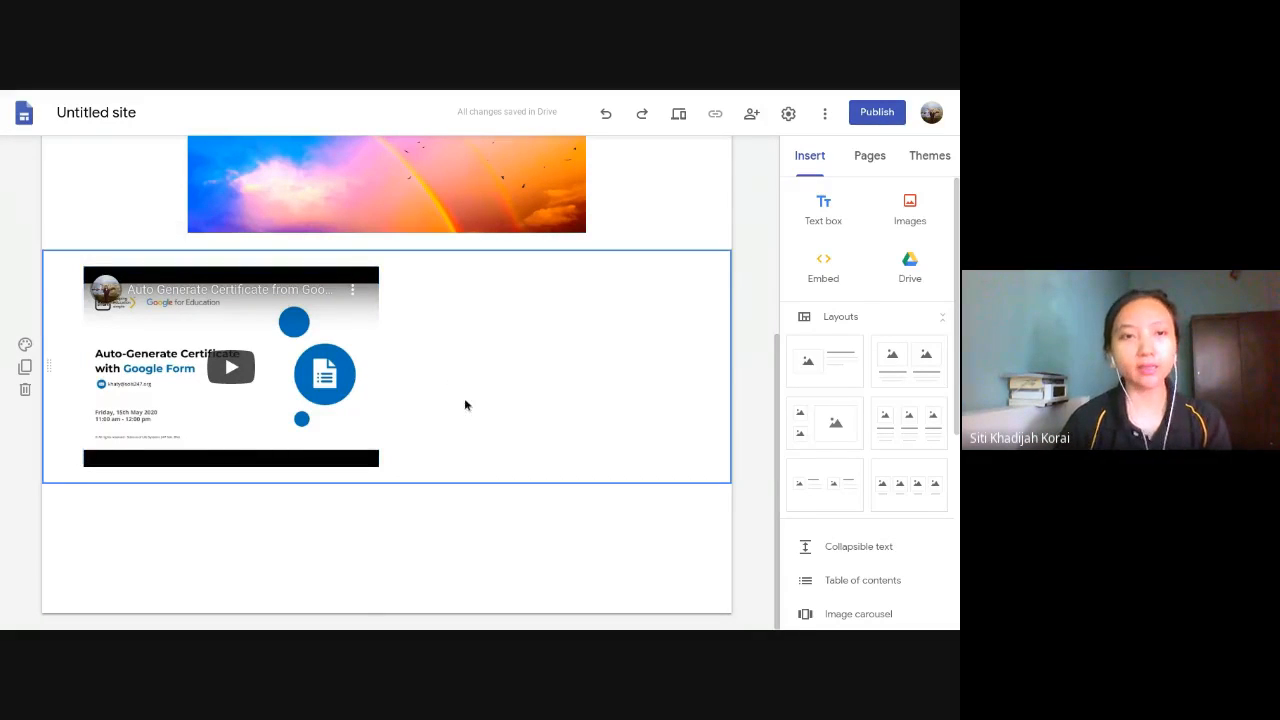
pyautogui.click(837, 264)
pyautogui.click(410, 330)
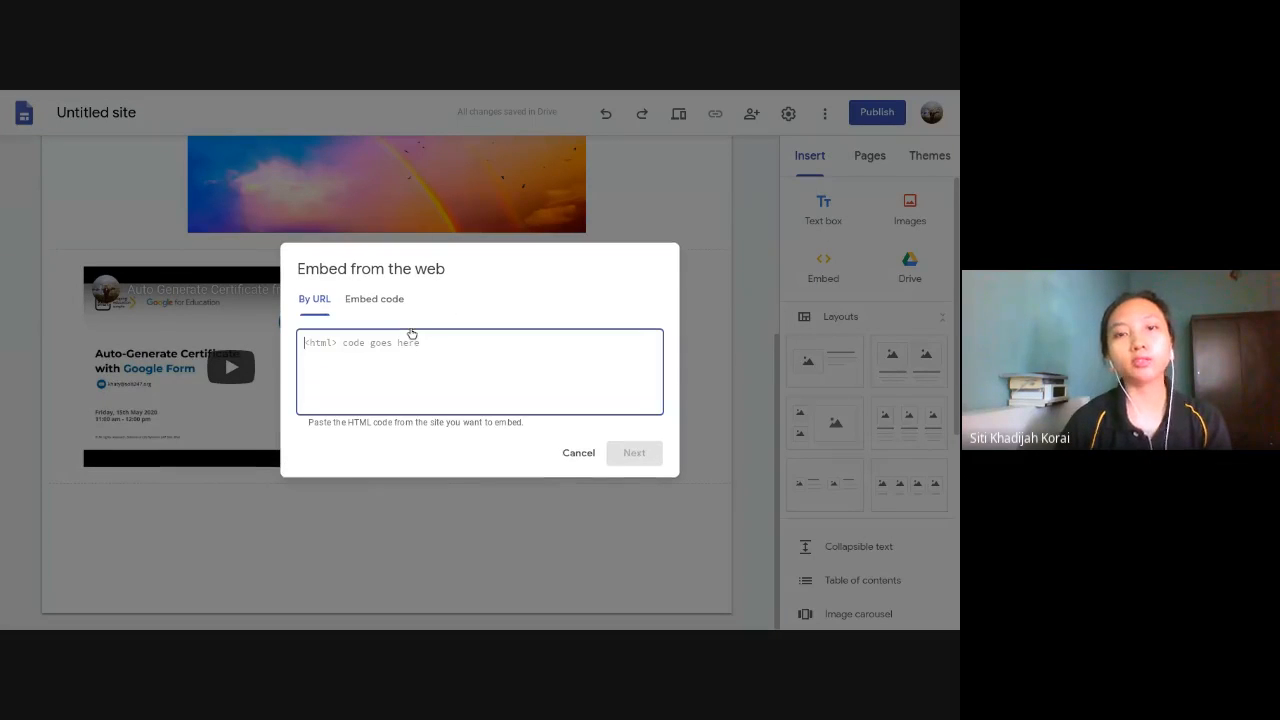
pyautogui.moveTo(621, 94)
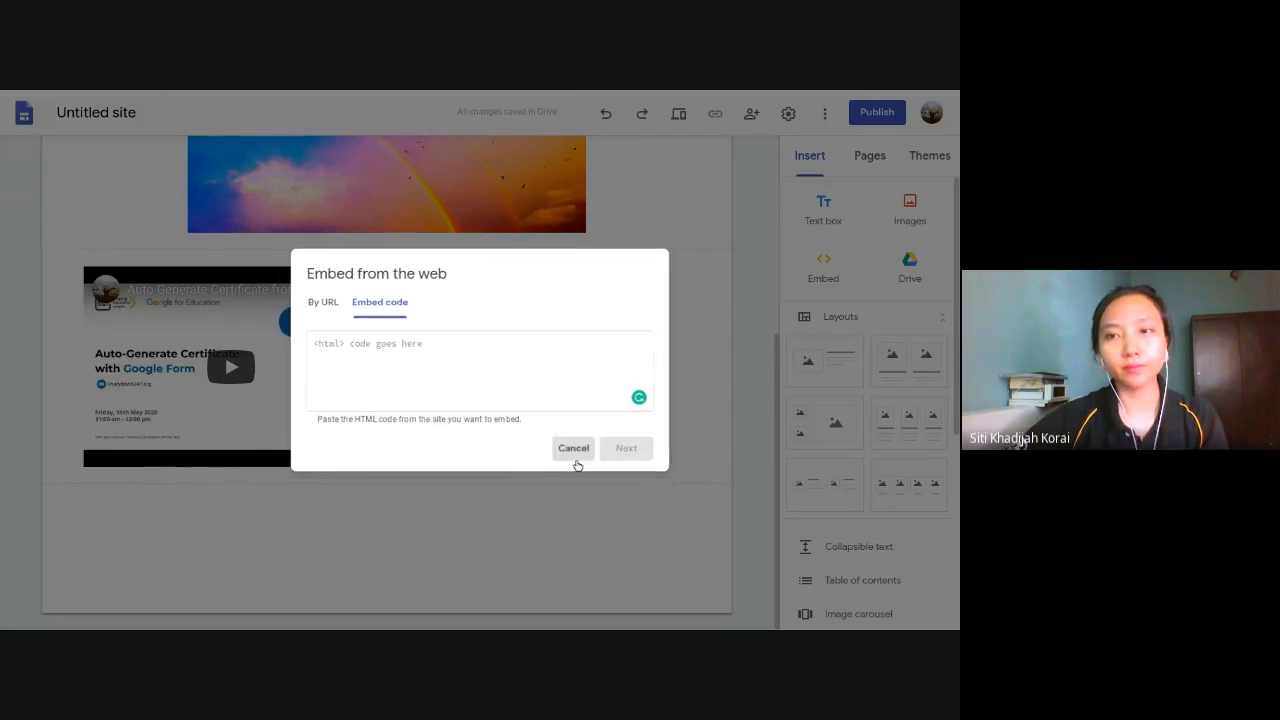
pyautogui.click(578, 453)
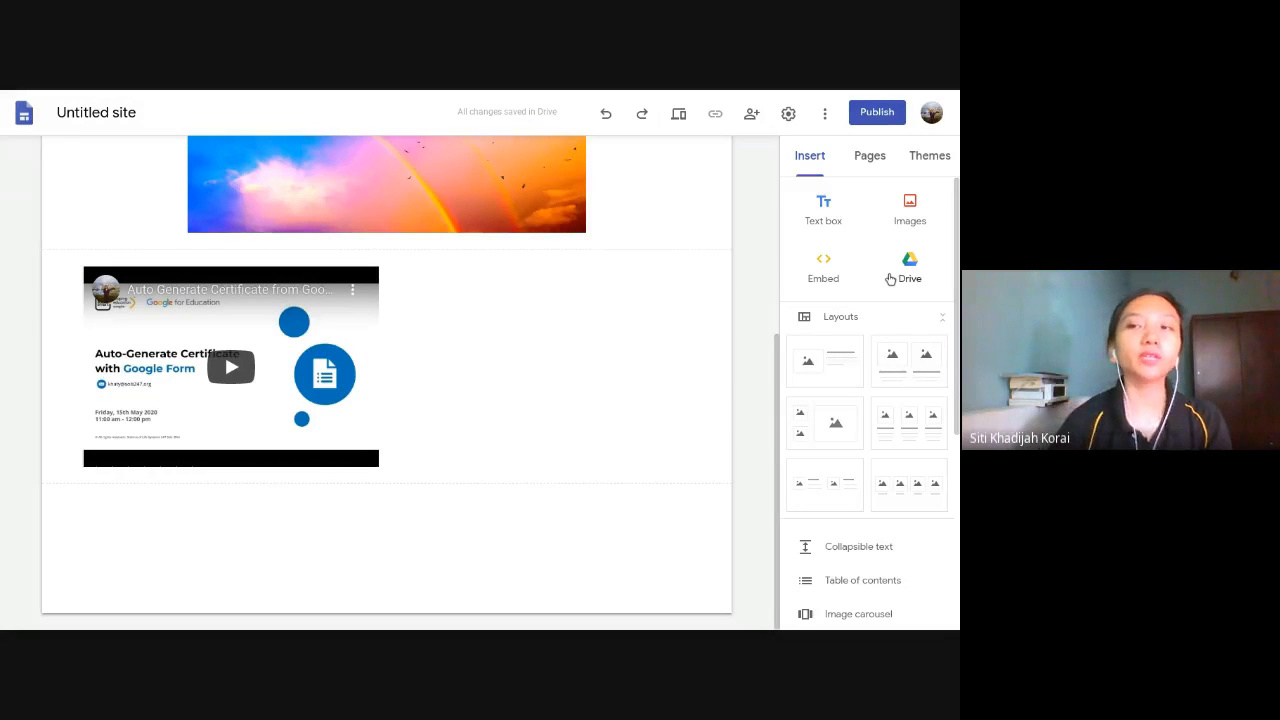
# - Insert the Drive folder "Introduction to Google Docs, Google Slides and Google Sheets" from Google > Webinar Google for Education below the video
pyautogui.click(890, 279)
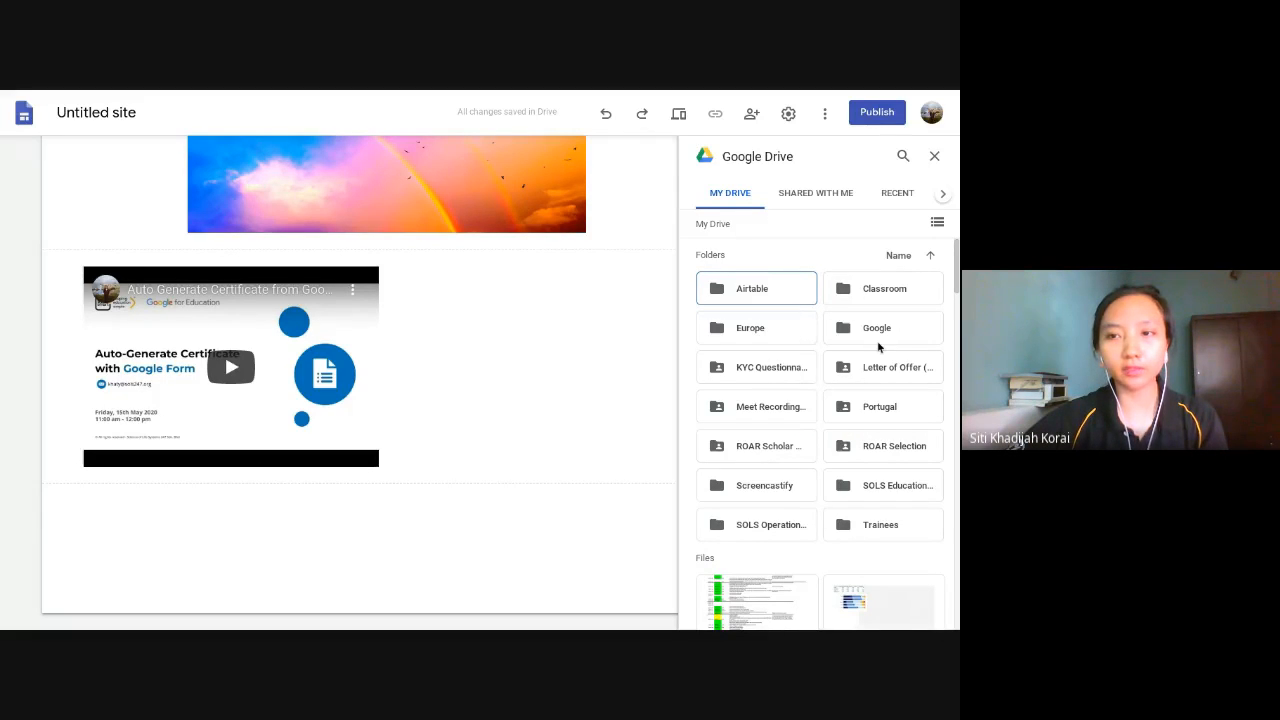
pyautogui.doubleClick(878, 330)
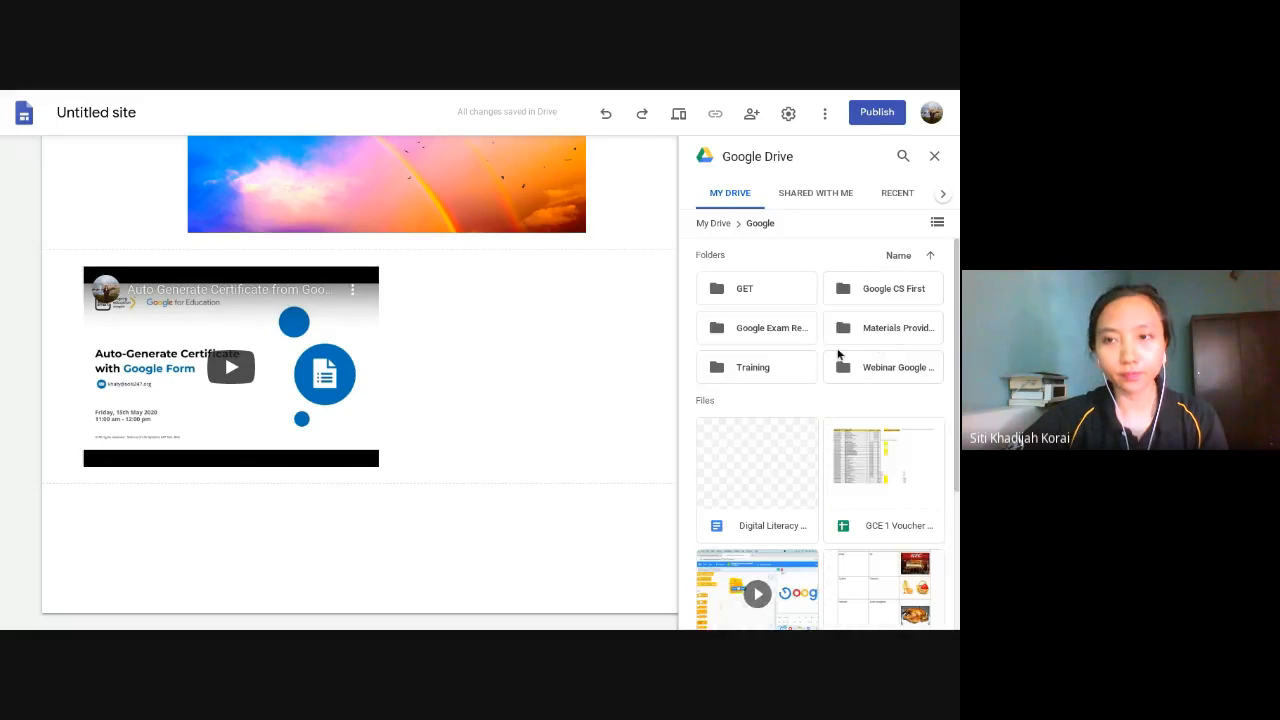
pyautogui.doubleClick(874, 368)
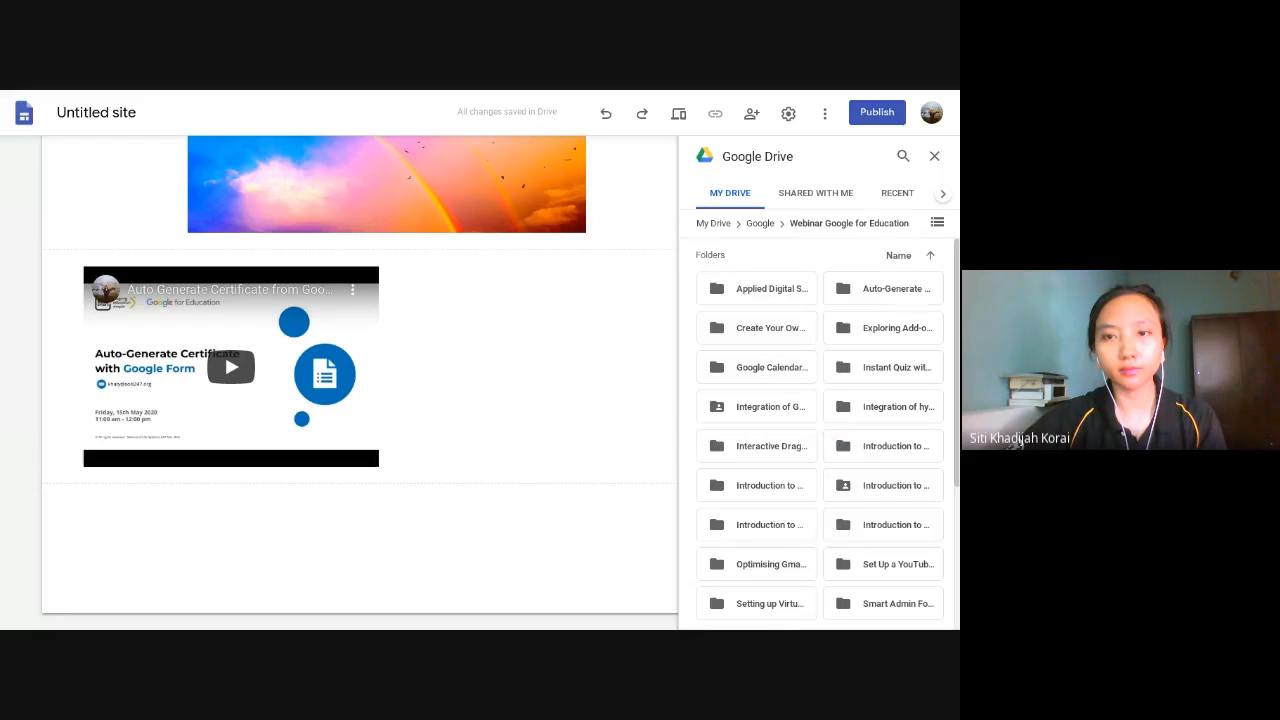
pyautogui.click(859, 486)
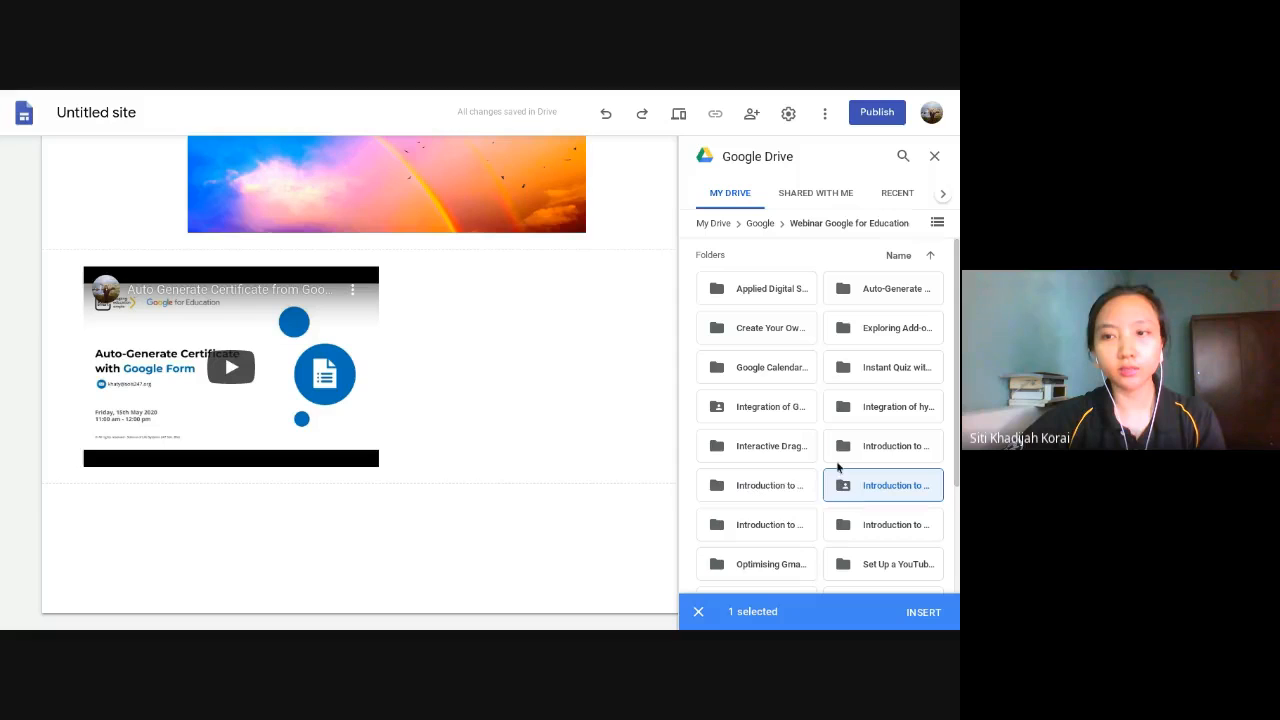
pyautogui.click(775, 533)
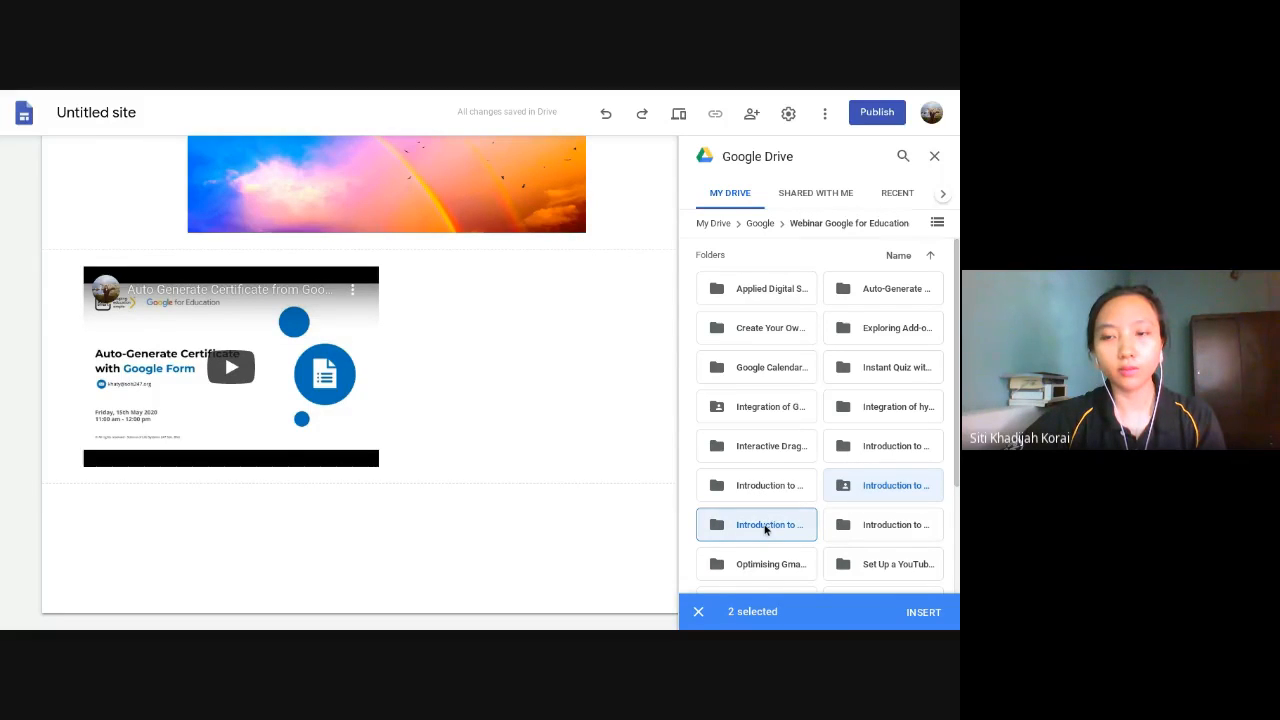
pyautogui.scroll(-1, 765, 529)
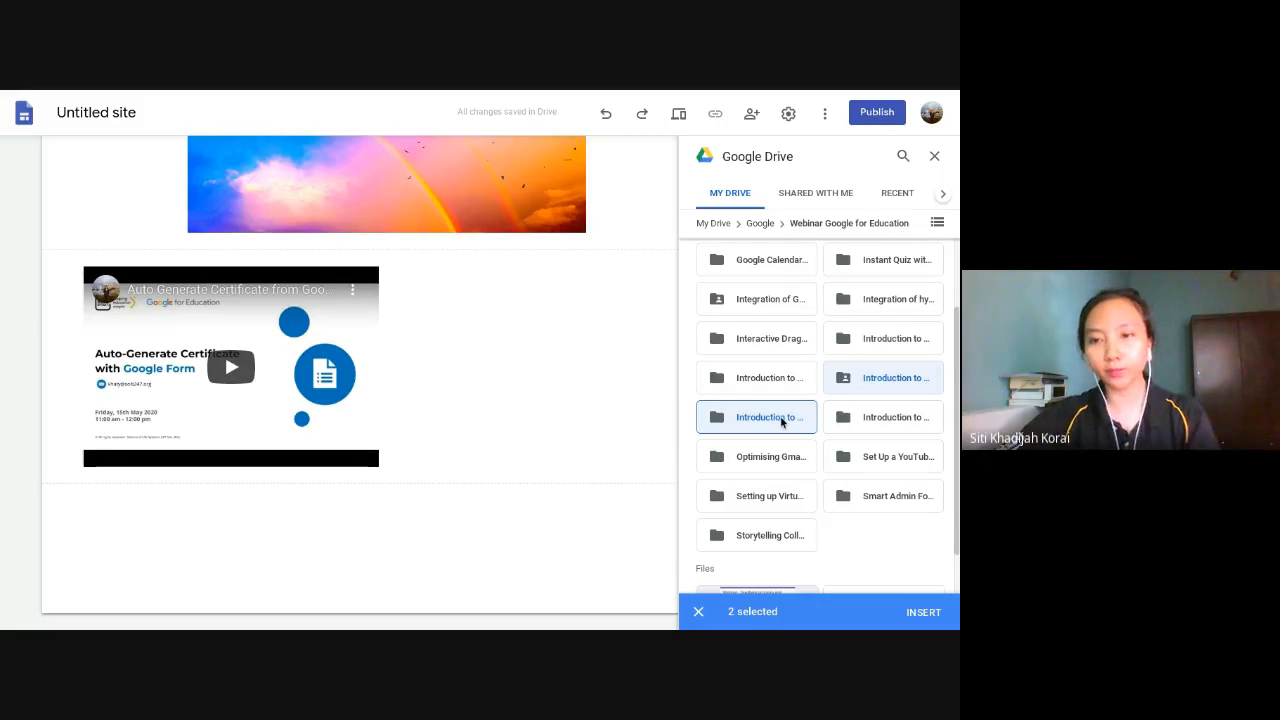
pyautogui.click(853, 372)
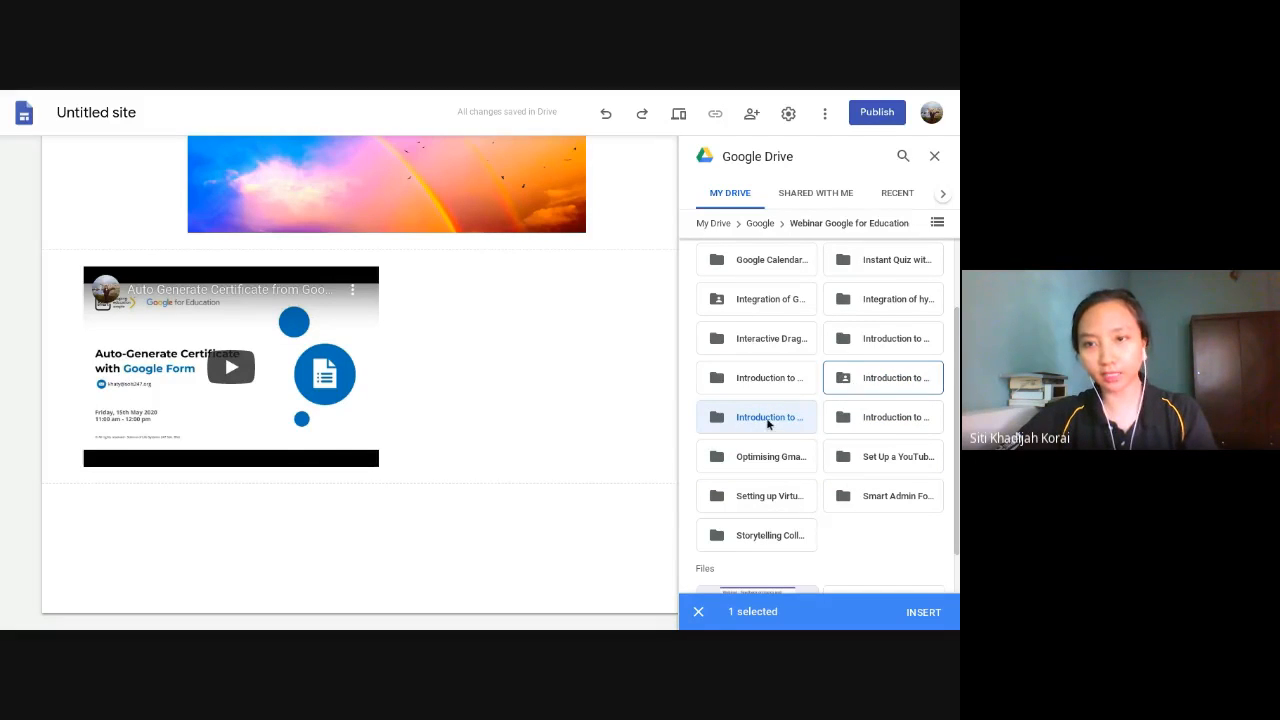
pyautogui.click(806, 425)
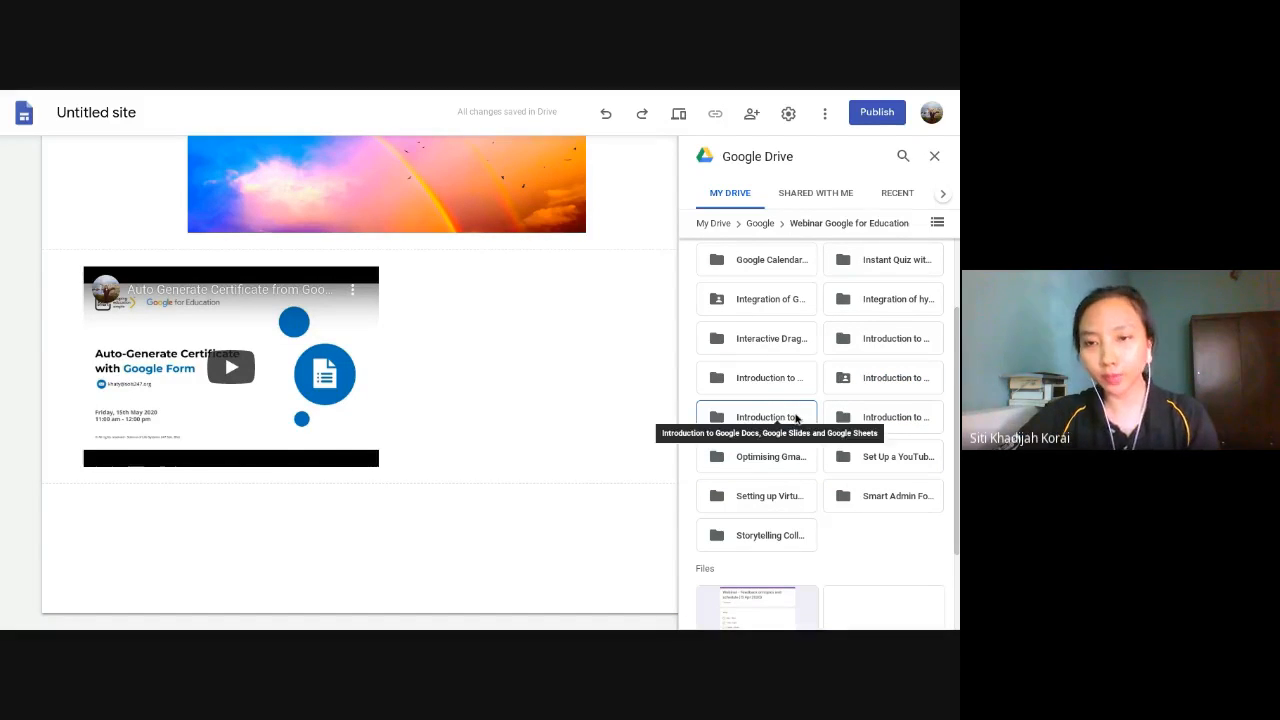
pyautogui.click(796, 419)
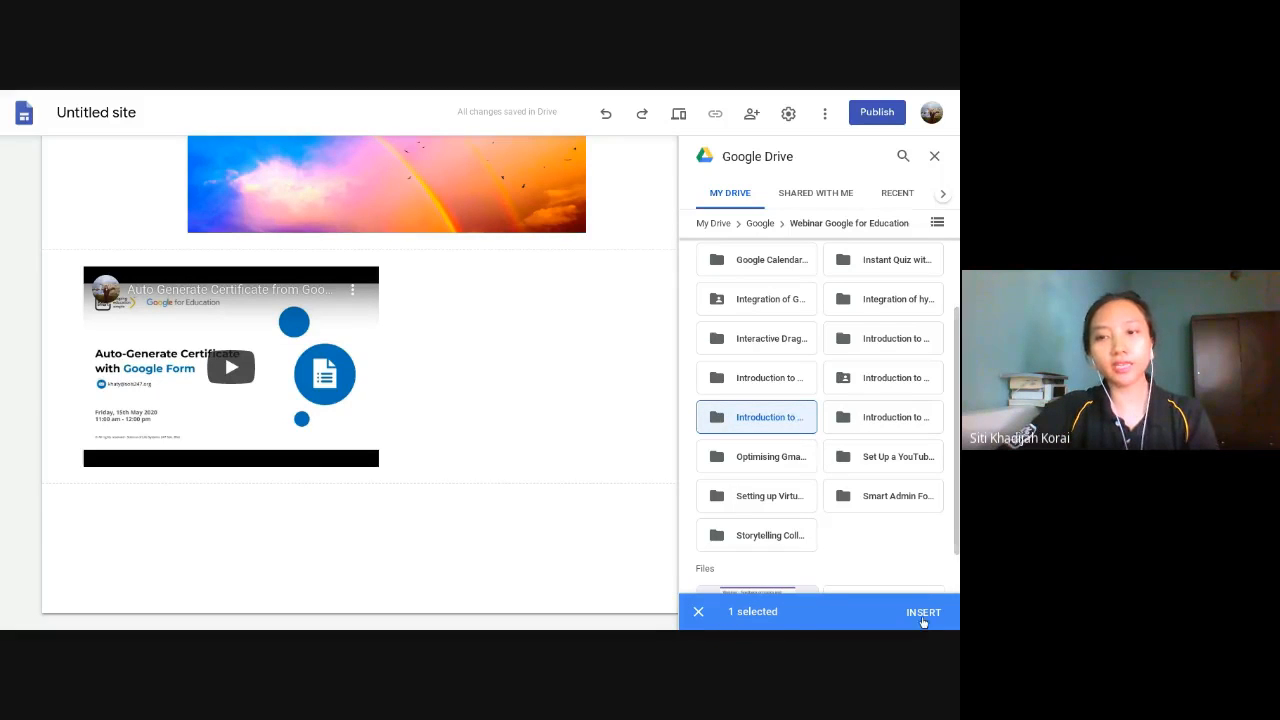
pyautogui.click(922, 612)
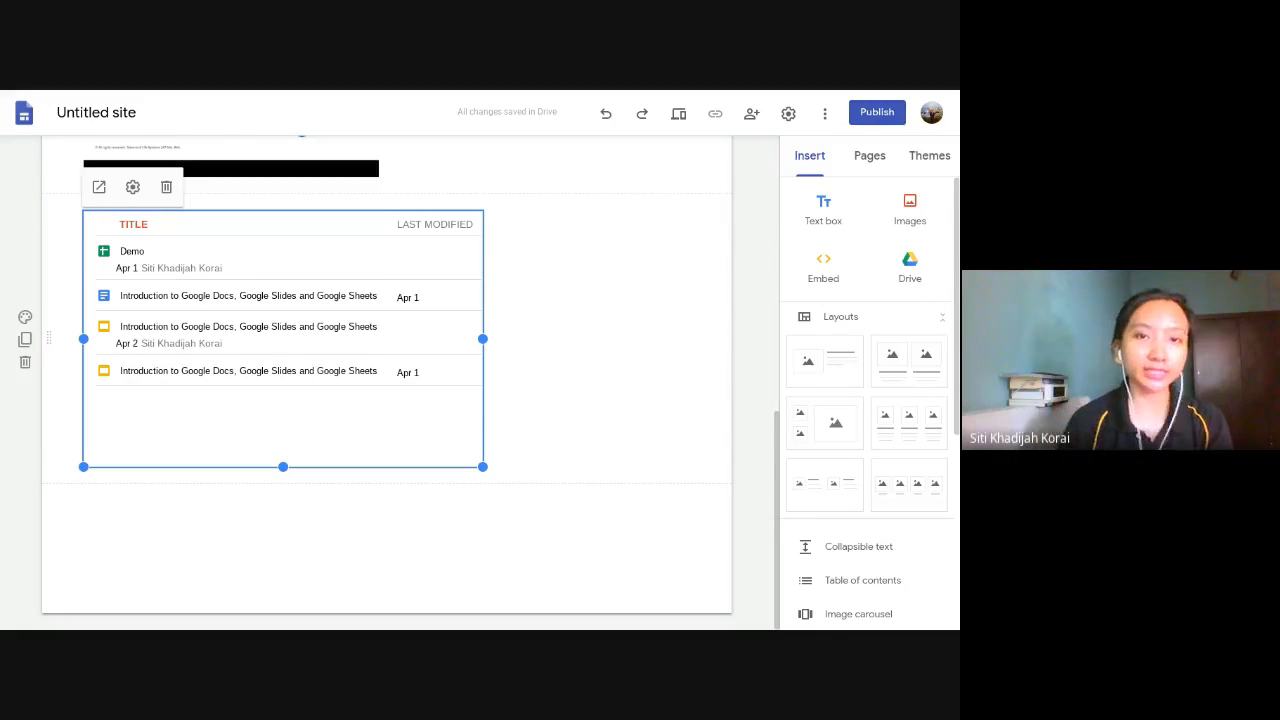
pyautogui.click(578, 446)
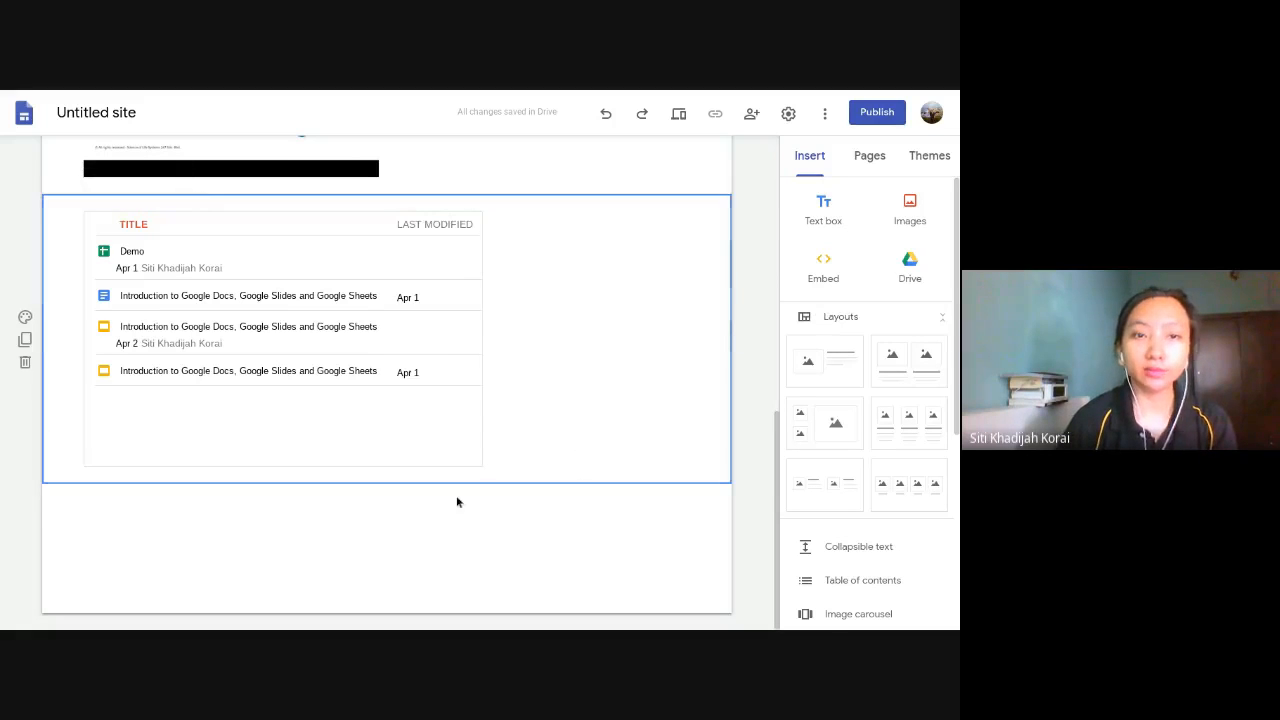
# - Insert today's "Introduction to ..." slide presentation from the recent Drive files below the embedded folder
pyautogui.click(909, 262)
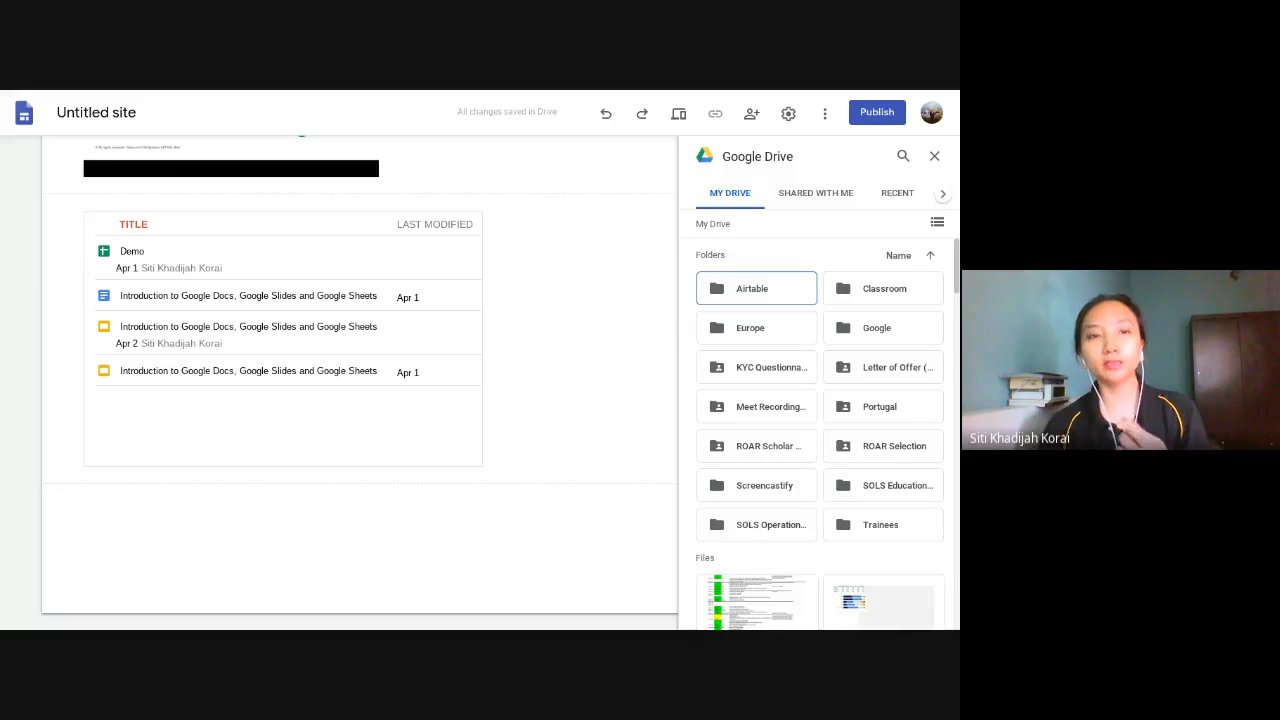
pyautogui.click(888, 197)
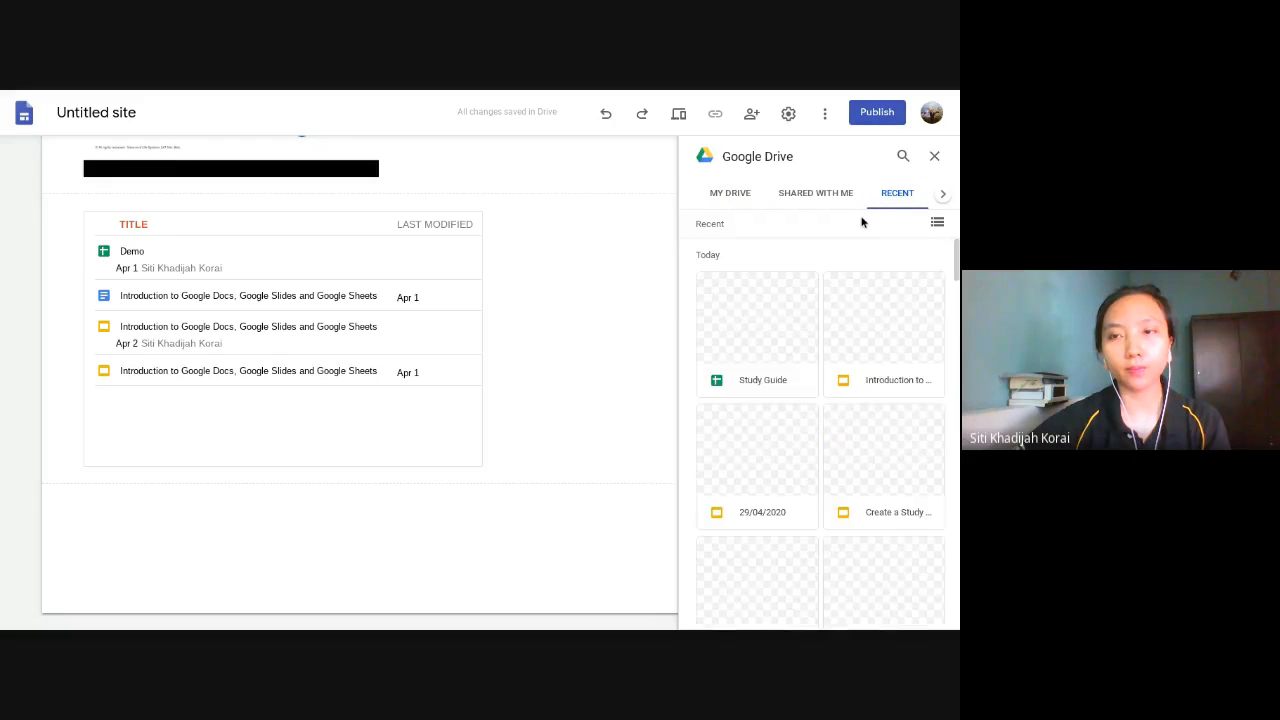
pyautogui.click(870, 323)
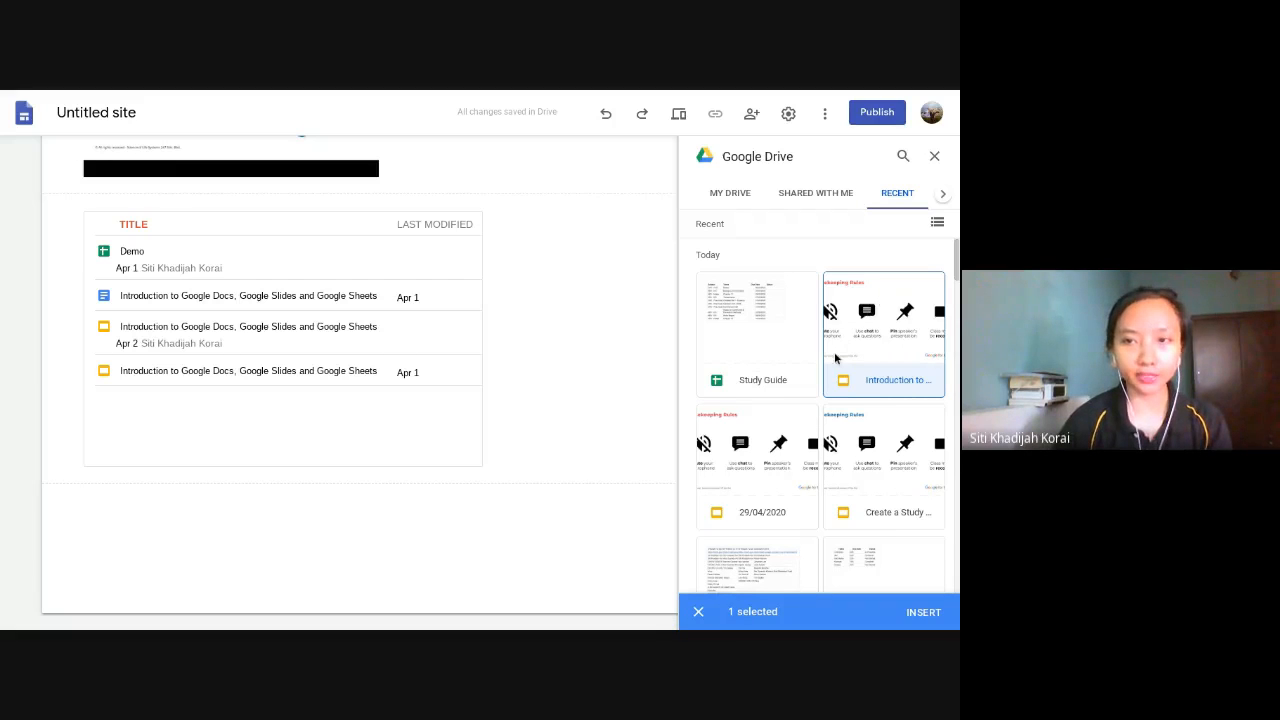
pyautogui.click(929, 621)
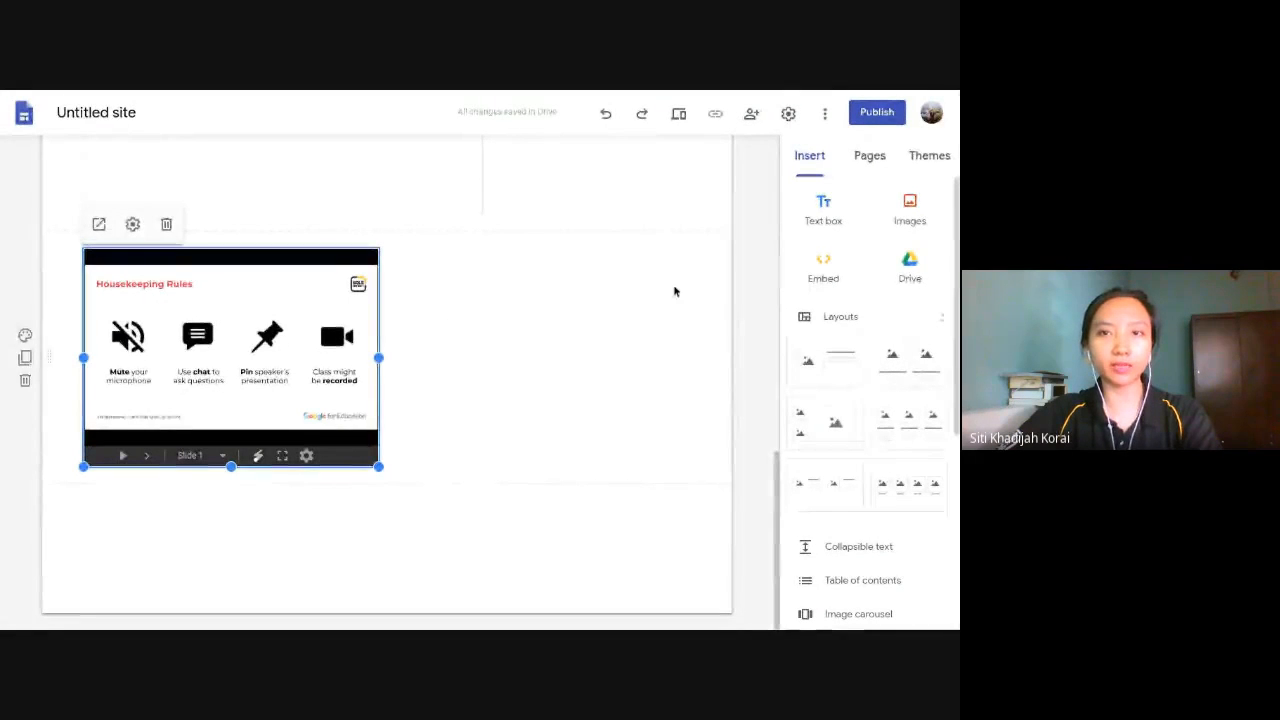
# - Change the page title to "~Home~" by adding a tilde on each side of the word
pyautogui.scroll(10, 675, 291)
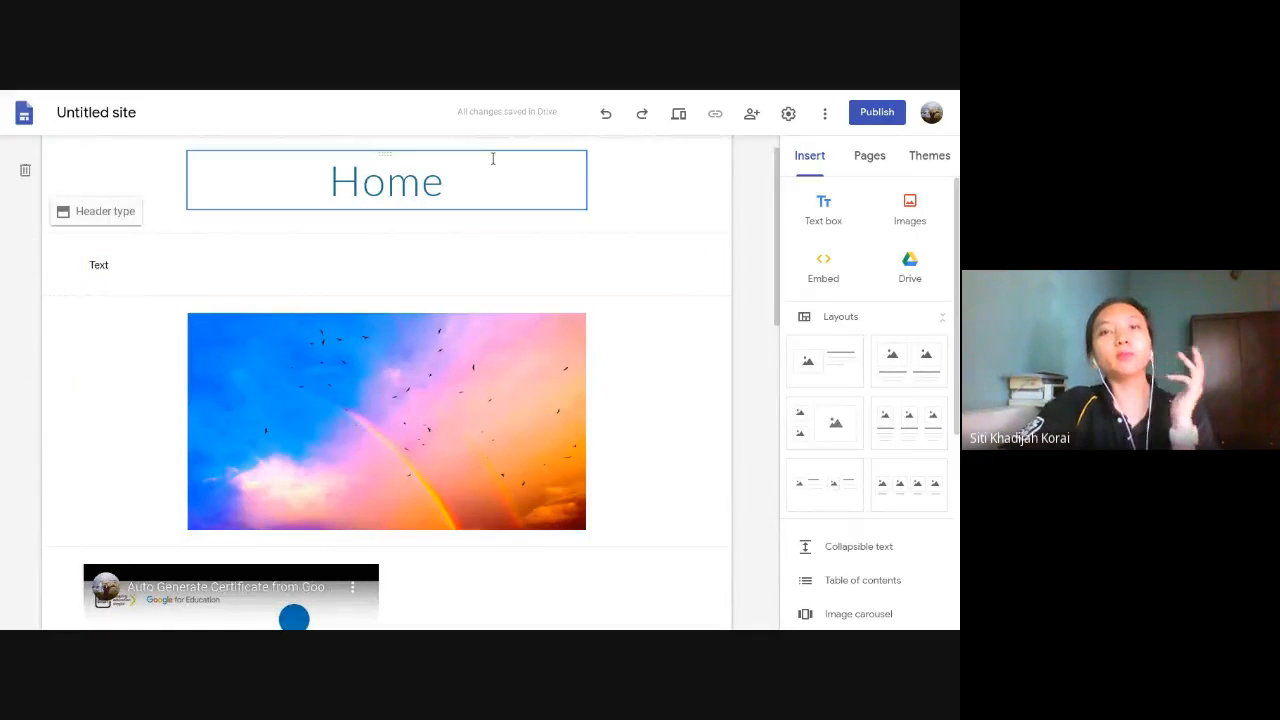
pyautogui.click(495, 194)
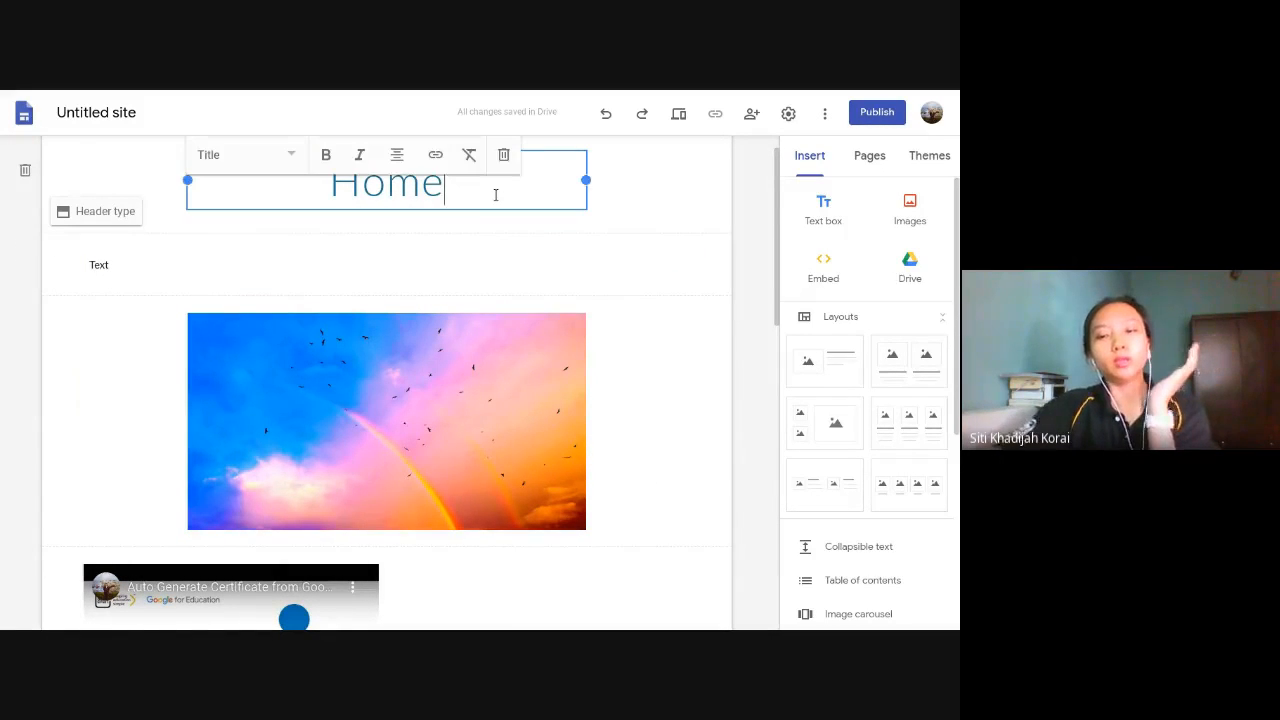
pyautogui.write('~')
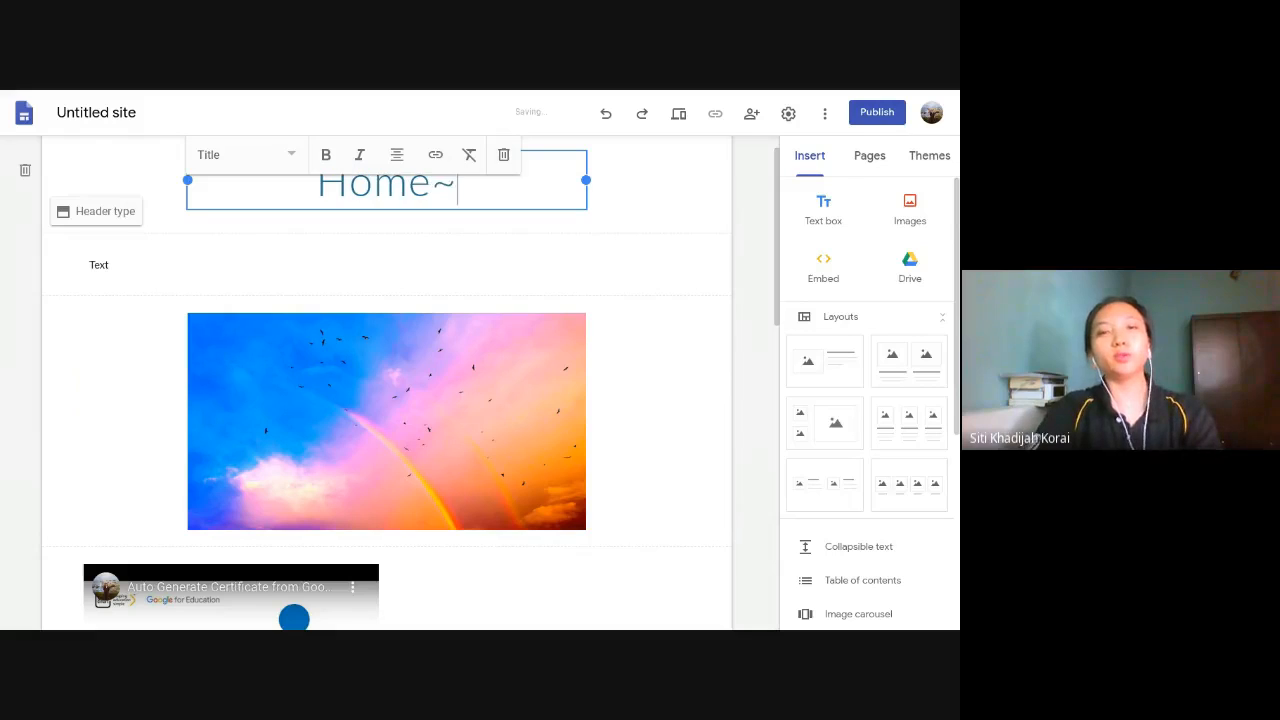
pyautogui.press('Home')
pyautogui.write('~')
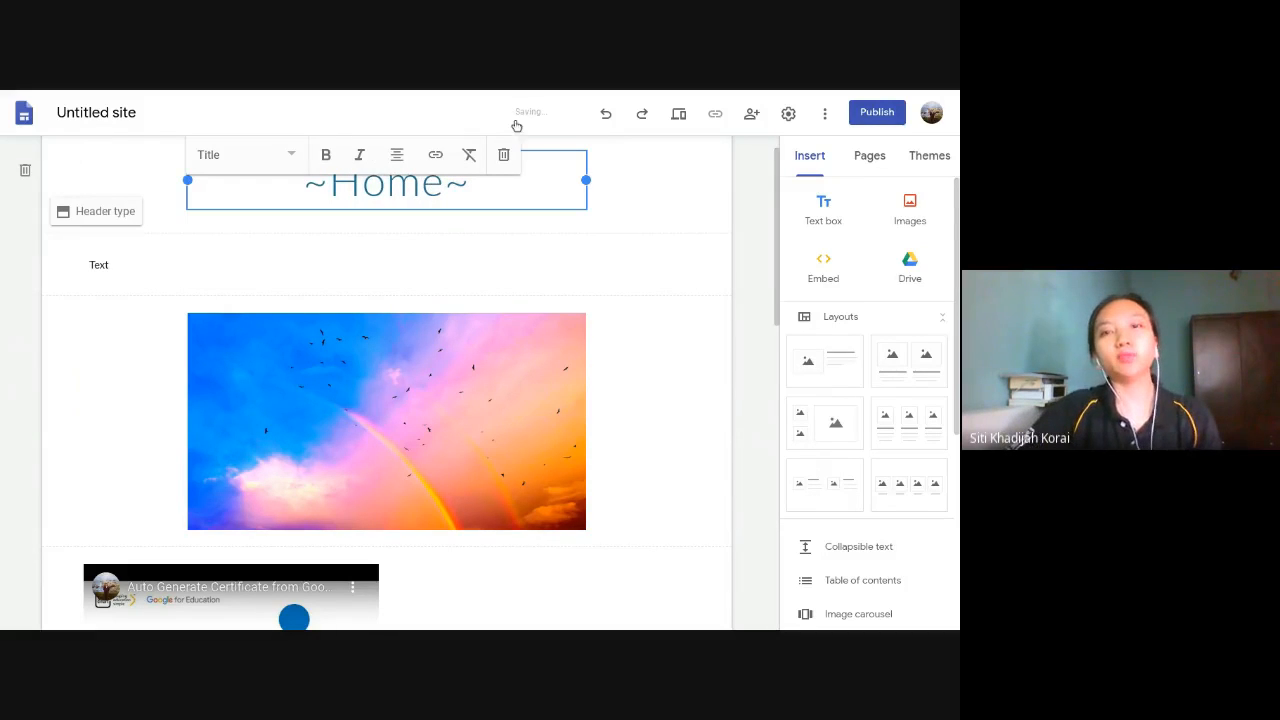
pyautogui.click(746, 263)
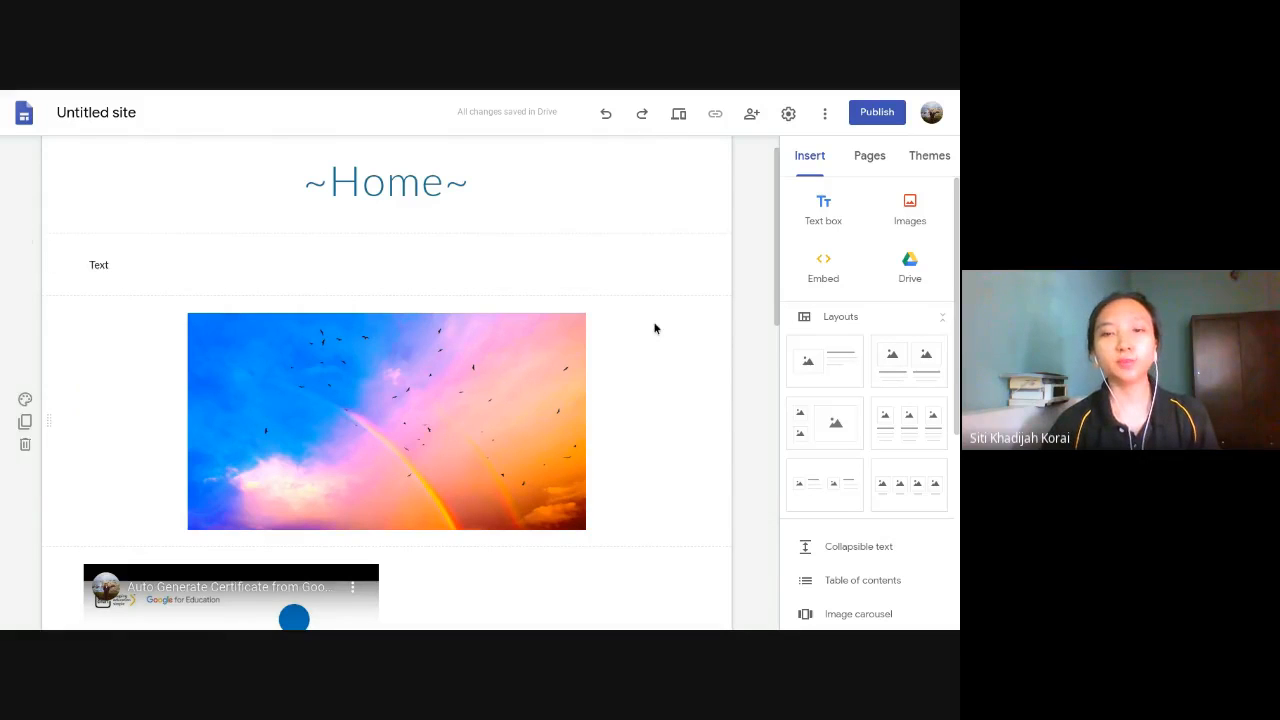
# - Look over the page content and open the site preview in phone size
pyautogui.scroll(-2, 655, 328)
pyautogui.scroll(3, 660, 300)
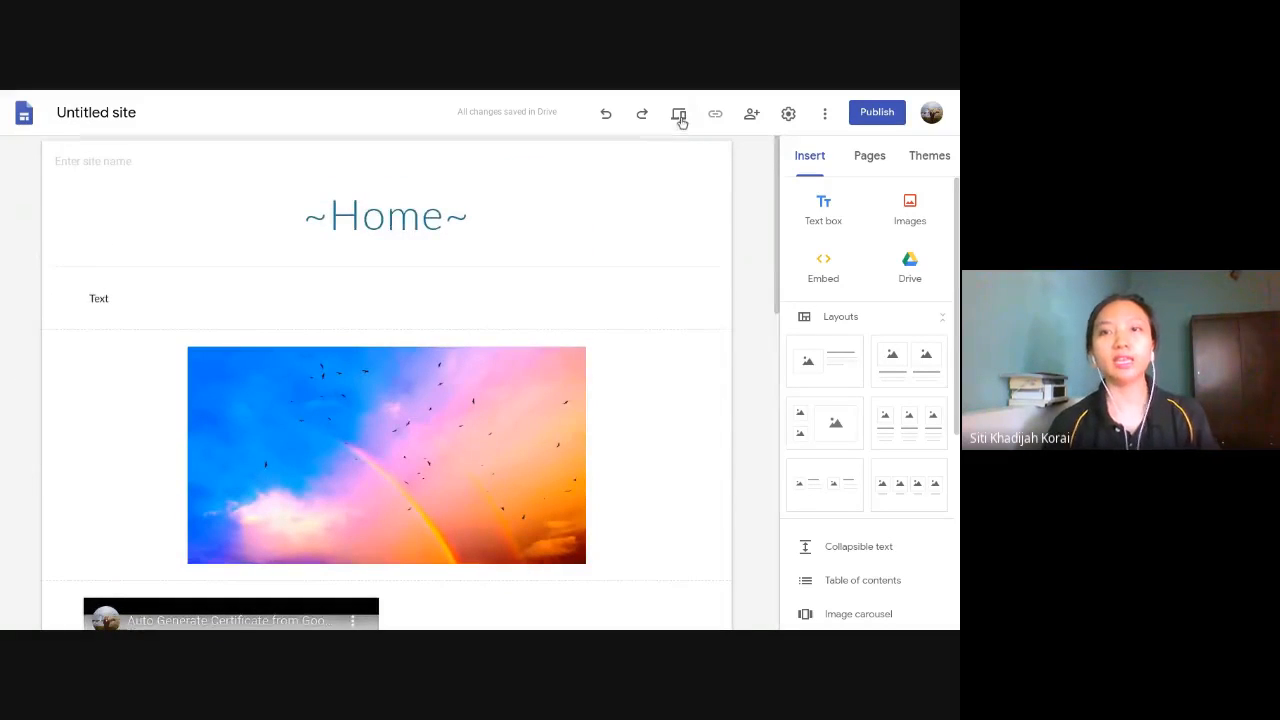
pyautogui.click(679, 116)
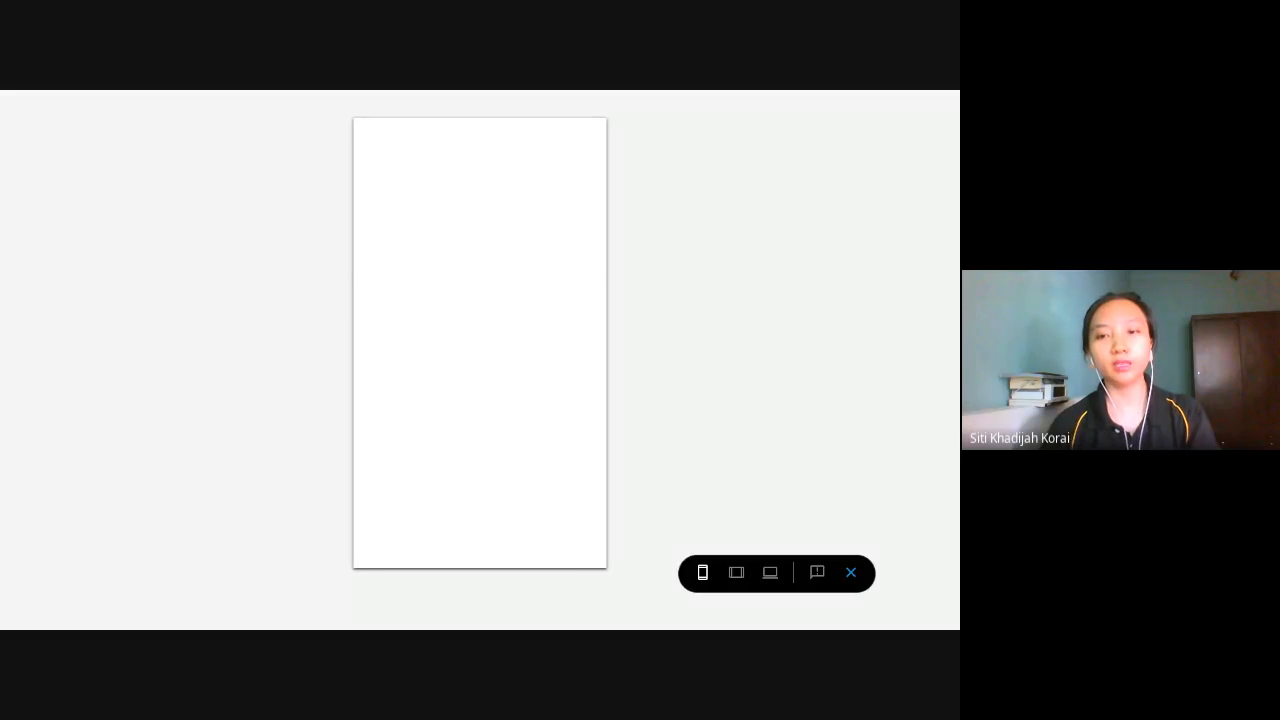
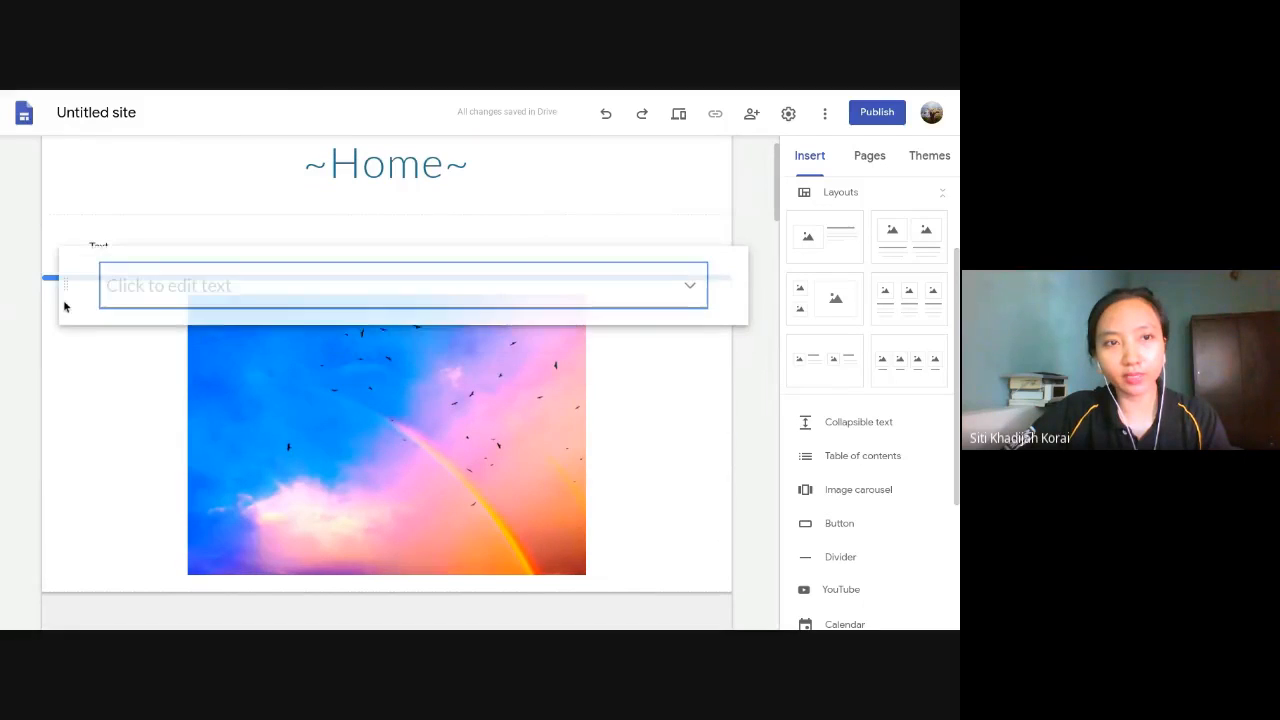
# - Enter "Hi" as the heading of the new collapsible text block above the image
pyautogui.click(148, 322)
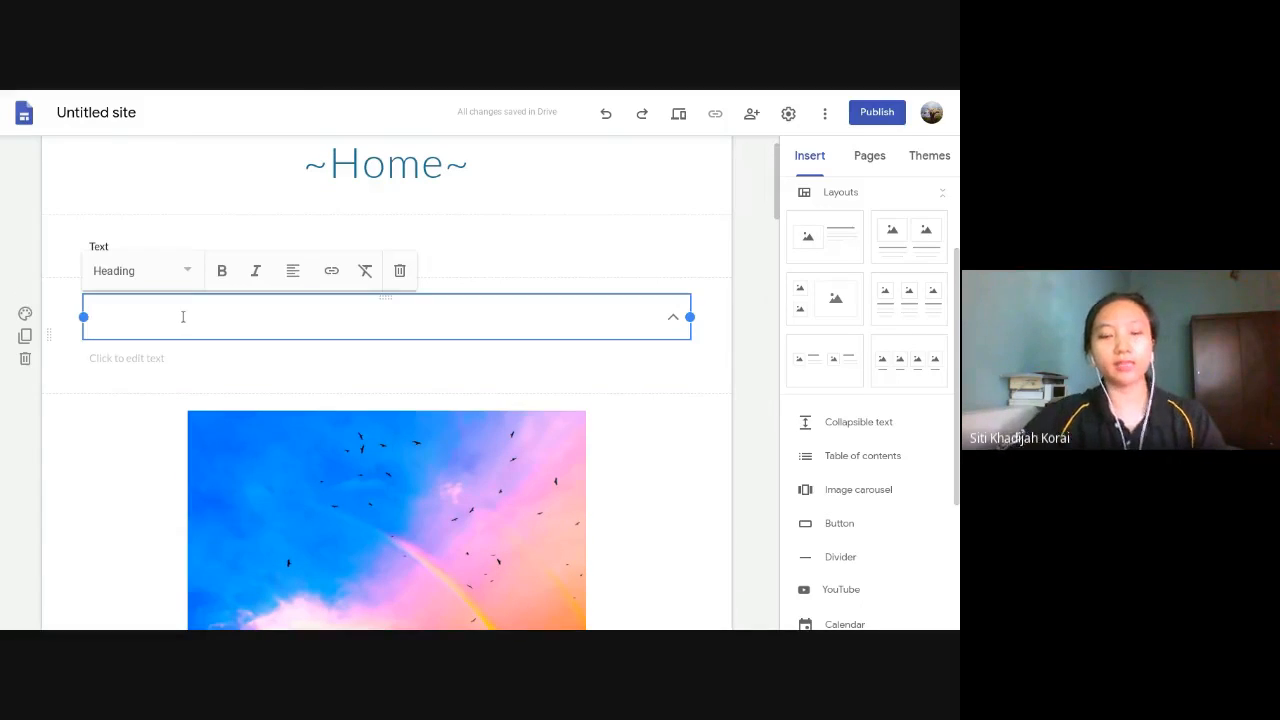
pyautogui.write('Hidden')
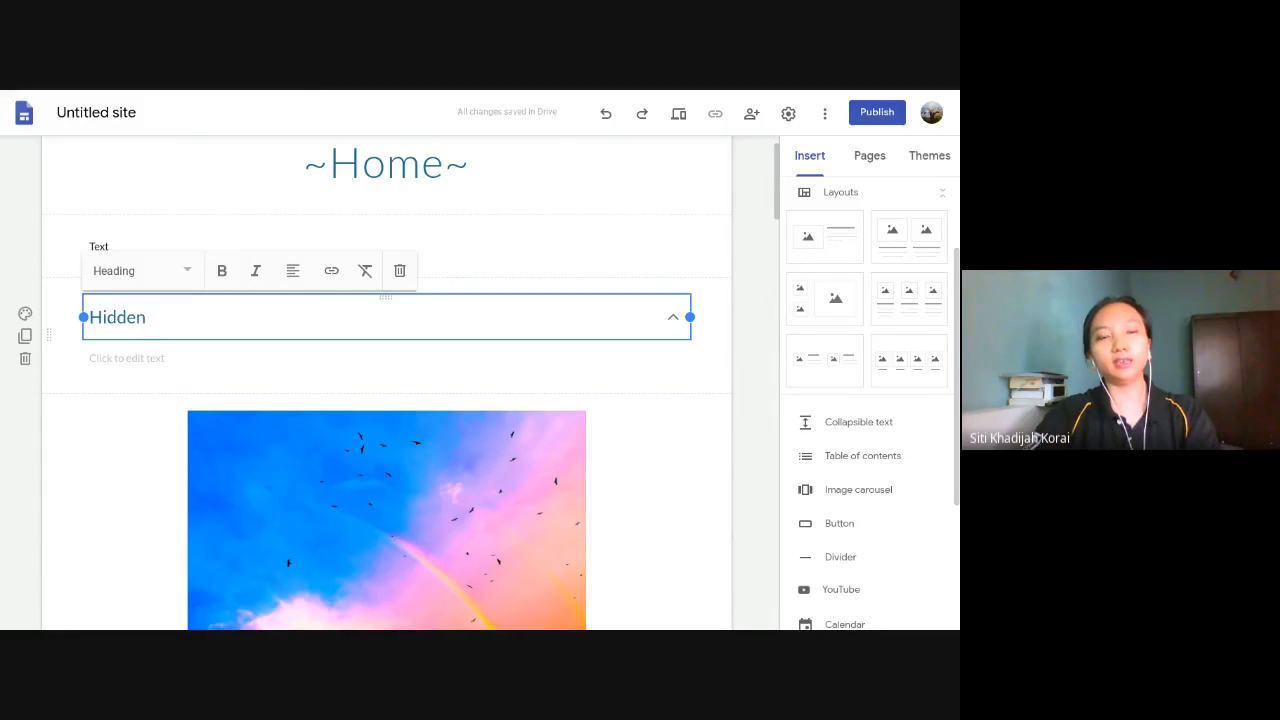
pyautogui.press('BackSpace')
pyautogui.press('BackSpace')
pyautogui.press('BackSpace')
pyautogui.press('BackSpace')
pyautogui.press('BackSpace')
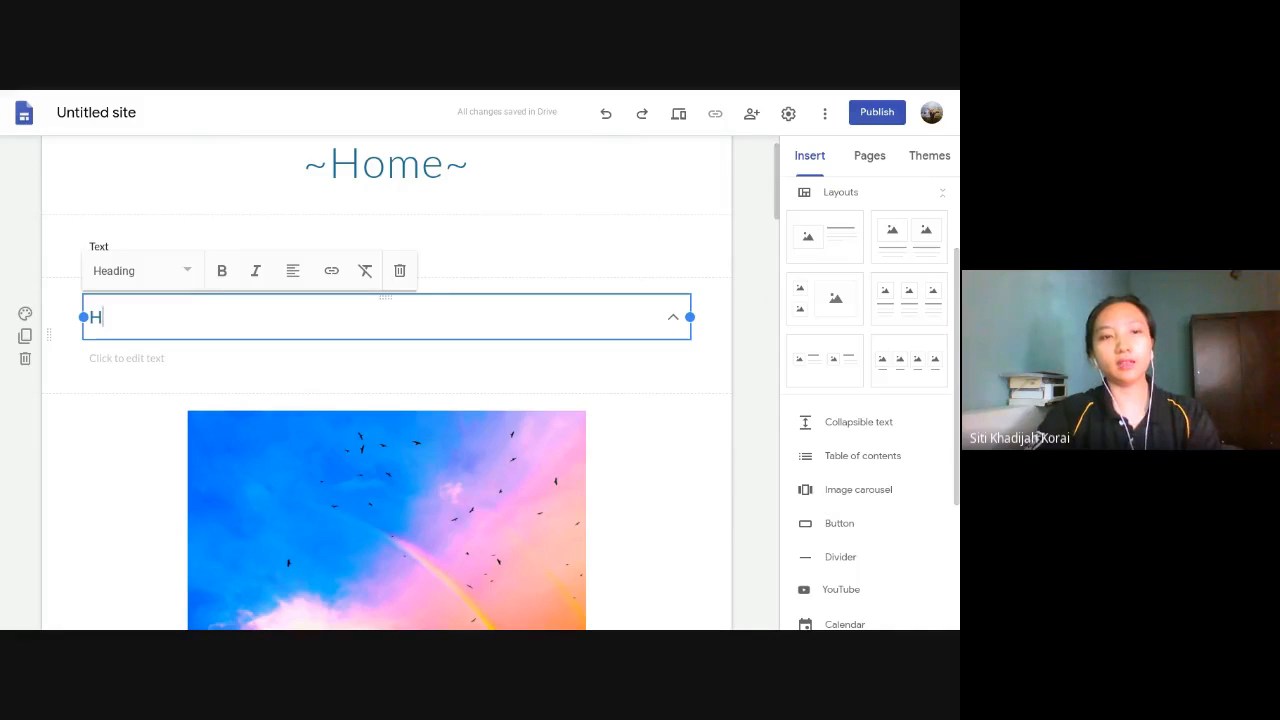
pyautogui.write('i')
# - Enter "Hidden message" as the body text of the collapsible block
pyautogui.click(148, 360)
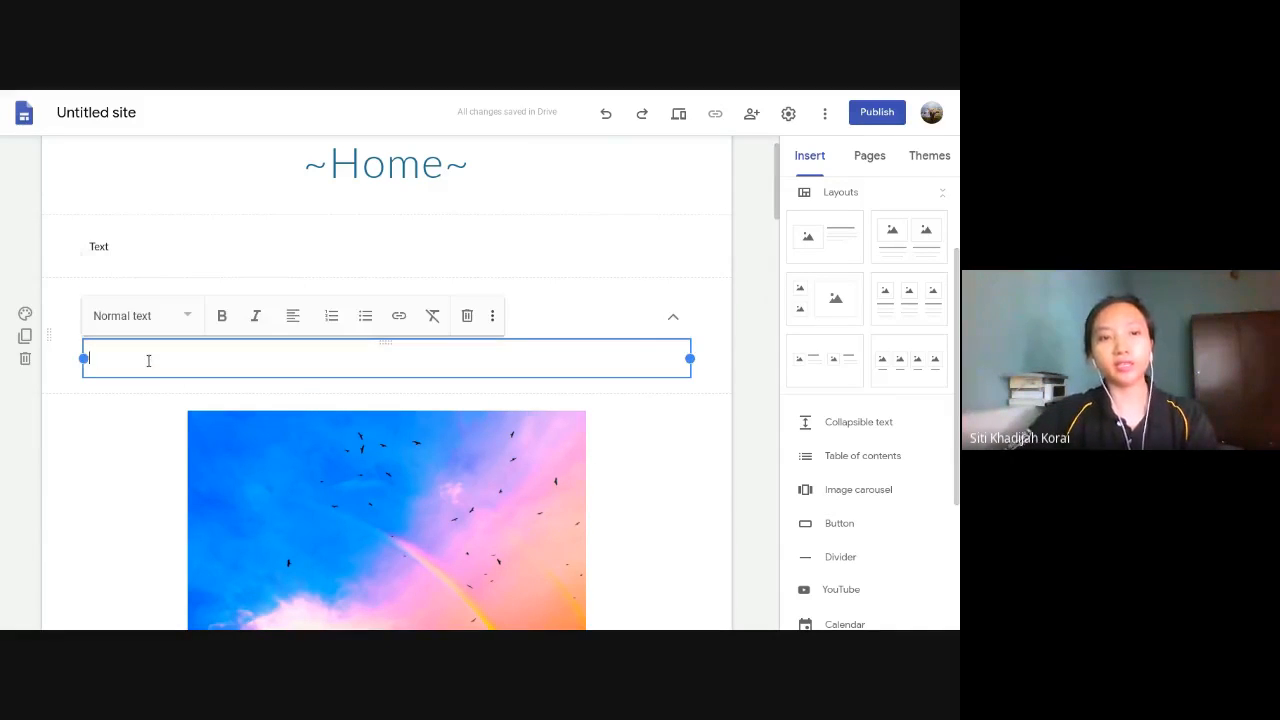
pyautogui.write('Hidden message')
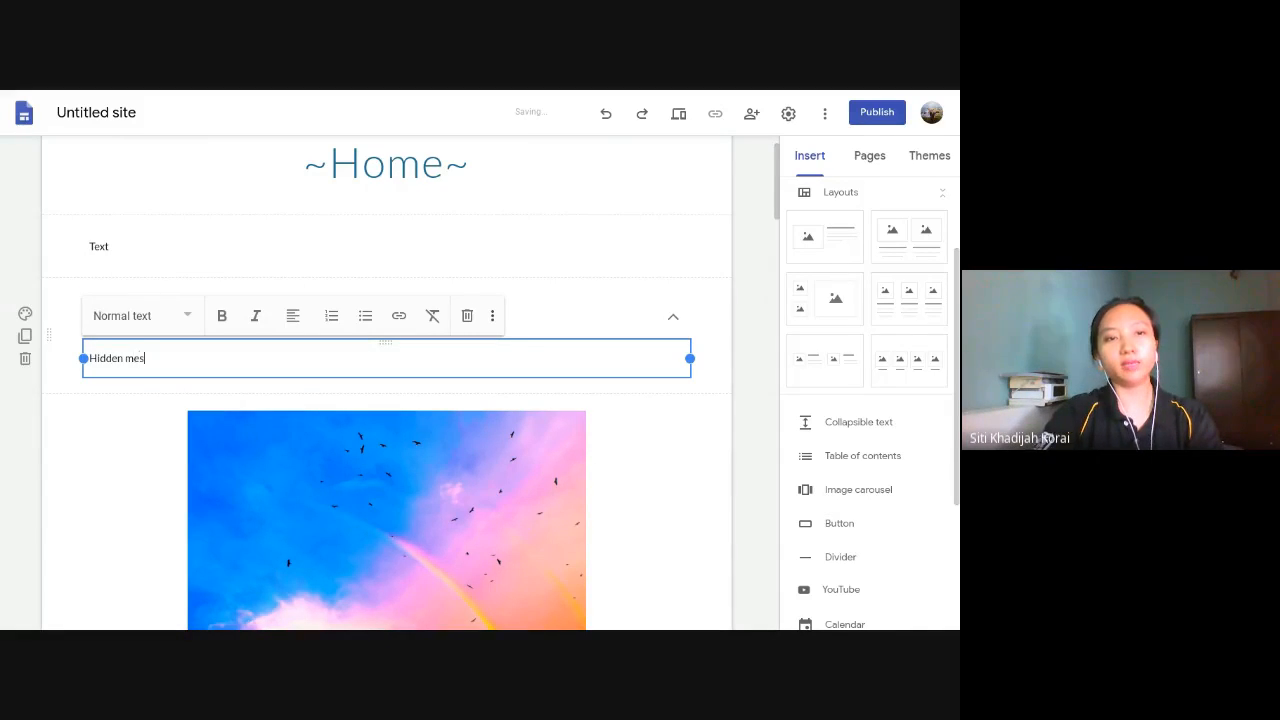
pyautogui.click(743, 323)
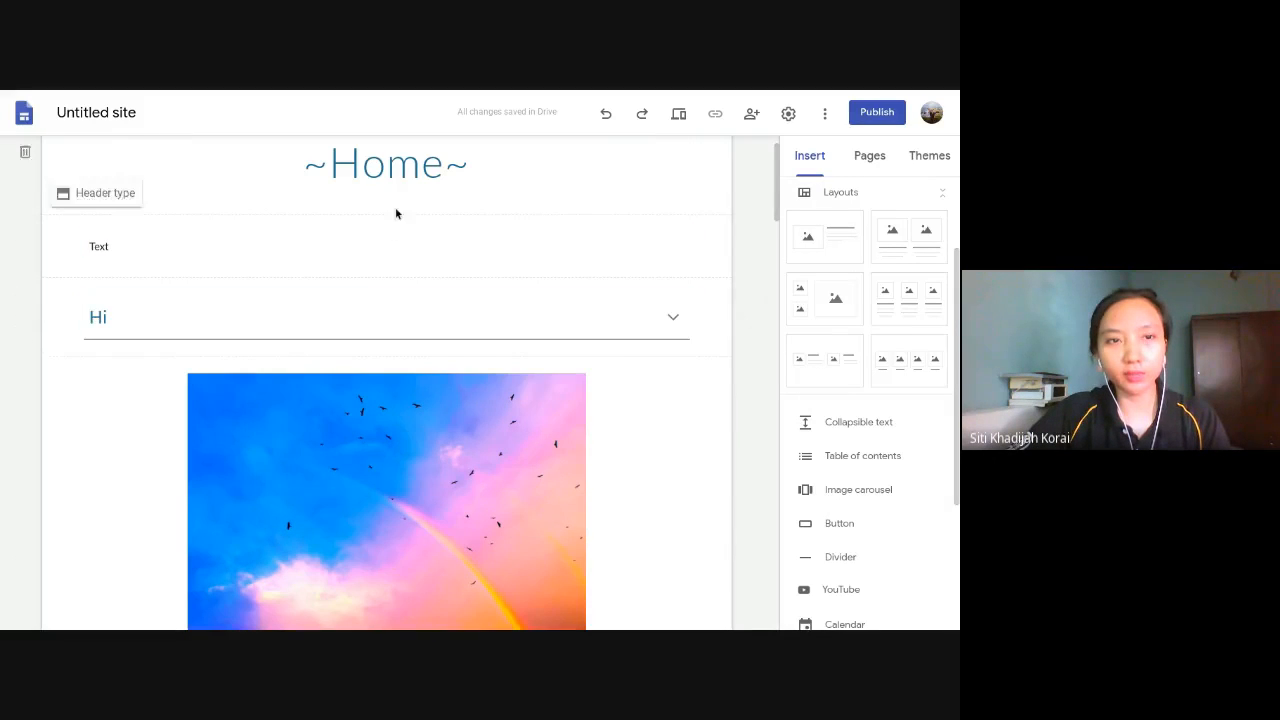
# - Expand and collapse the "Hi" block to check how its hidden text behaves
pyautogui.click(674, 320)
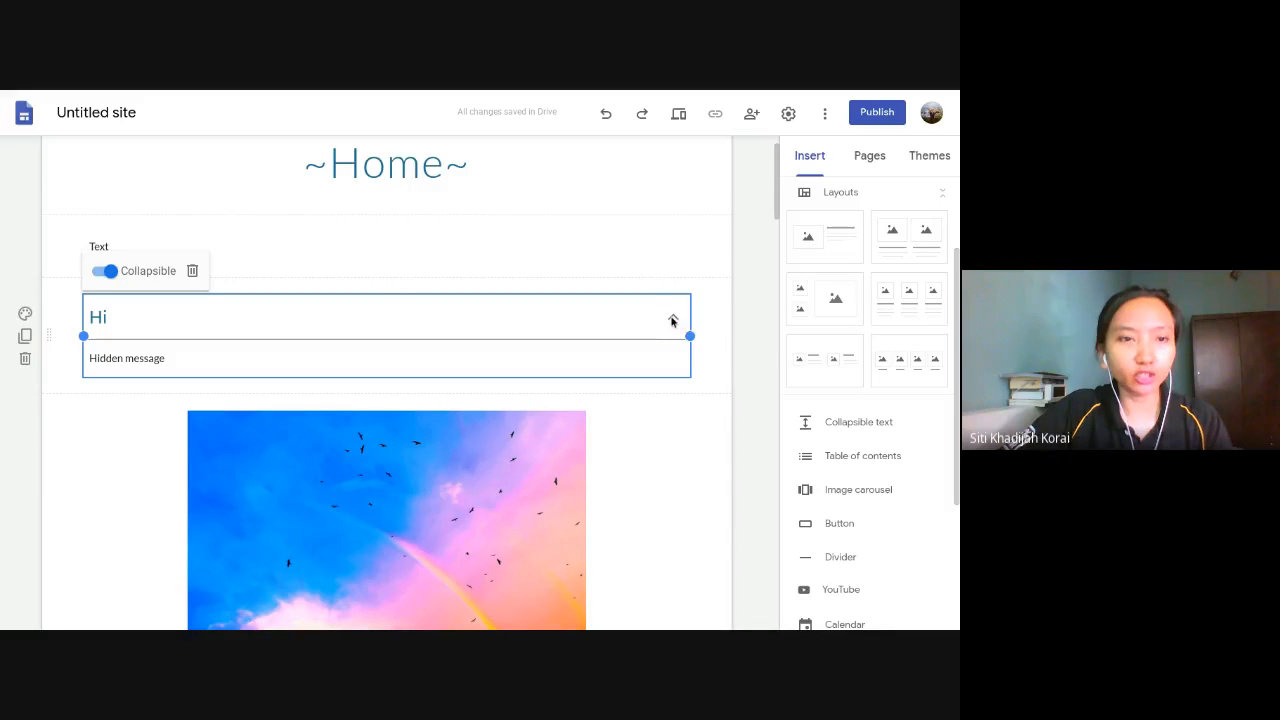
pyautogui.click(753, 332)
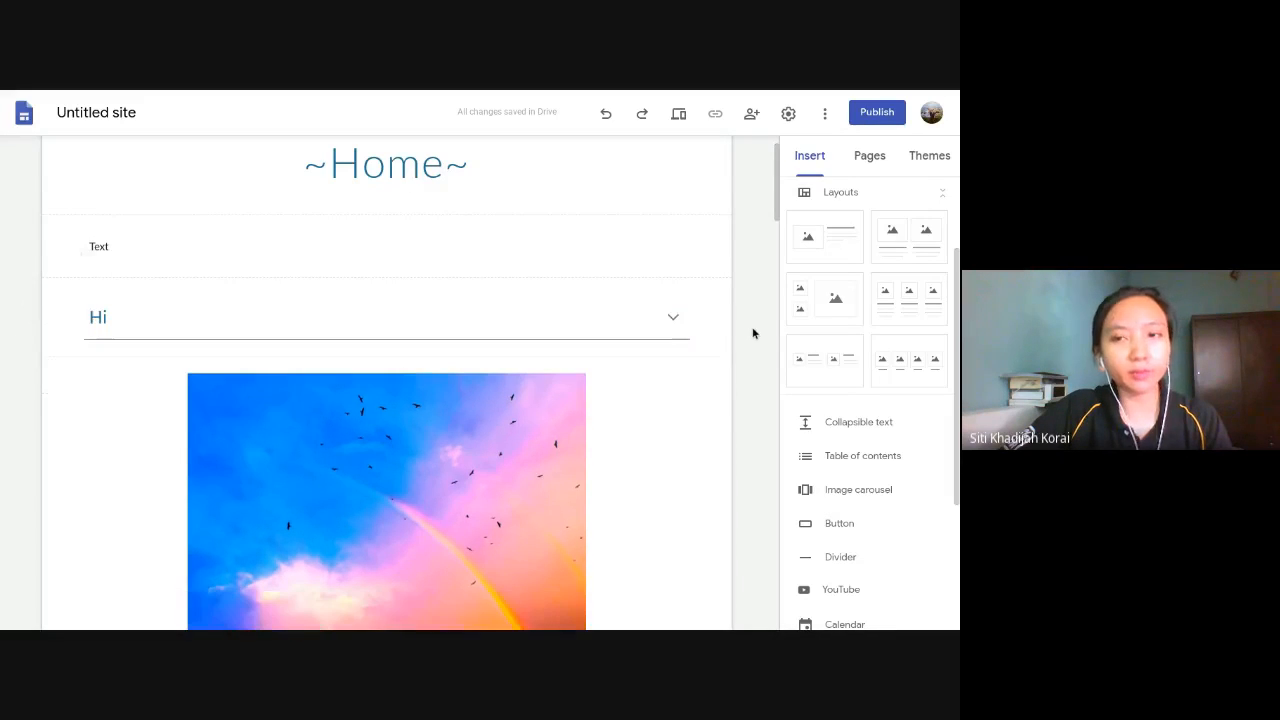
pyautogui.click(668, 319)
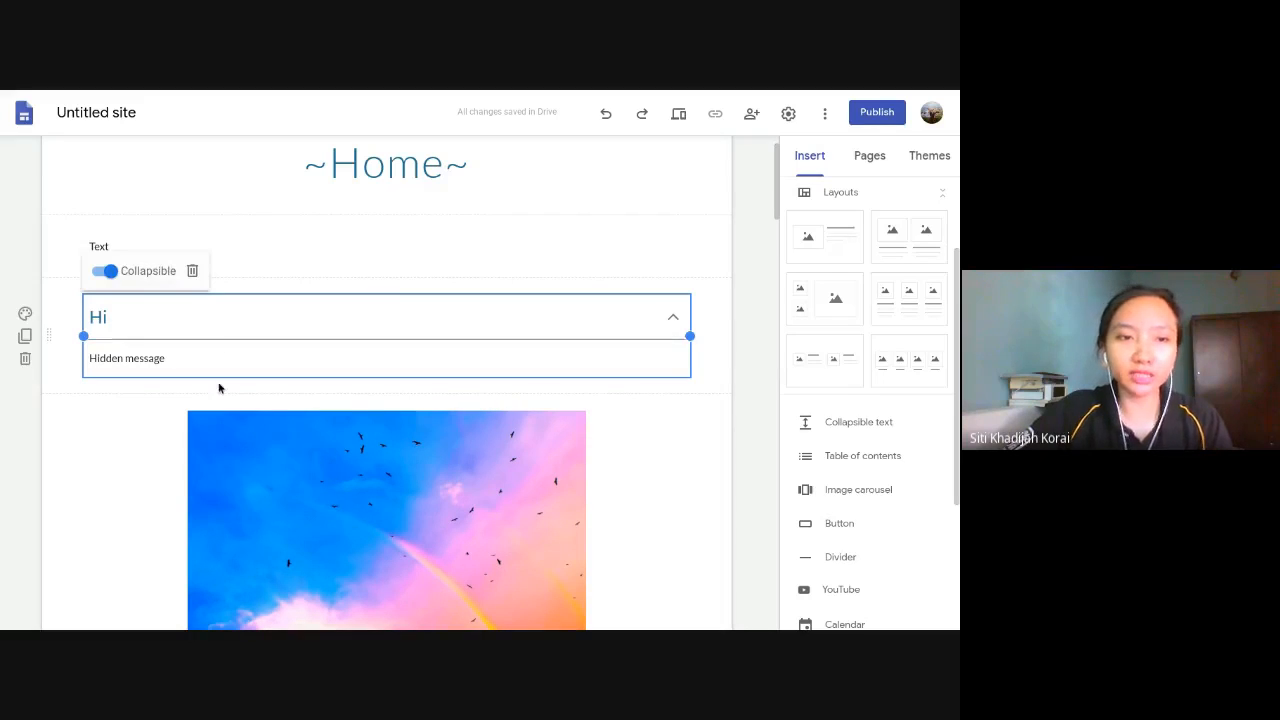
pyautogui.click(743, 324)
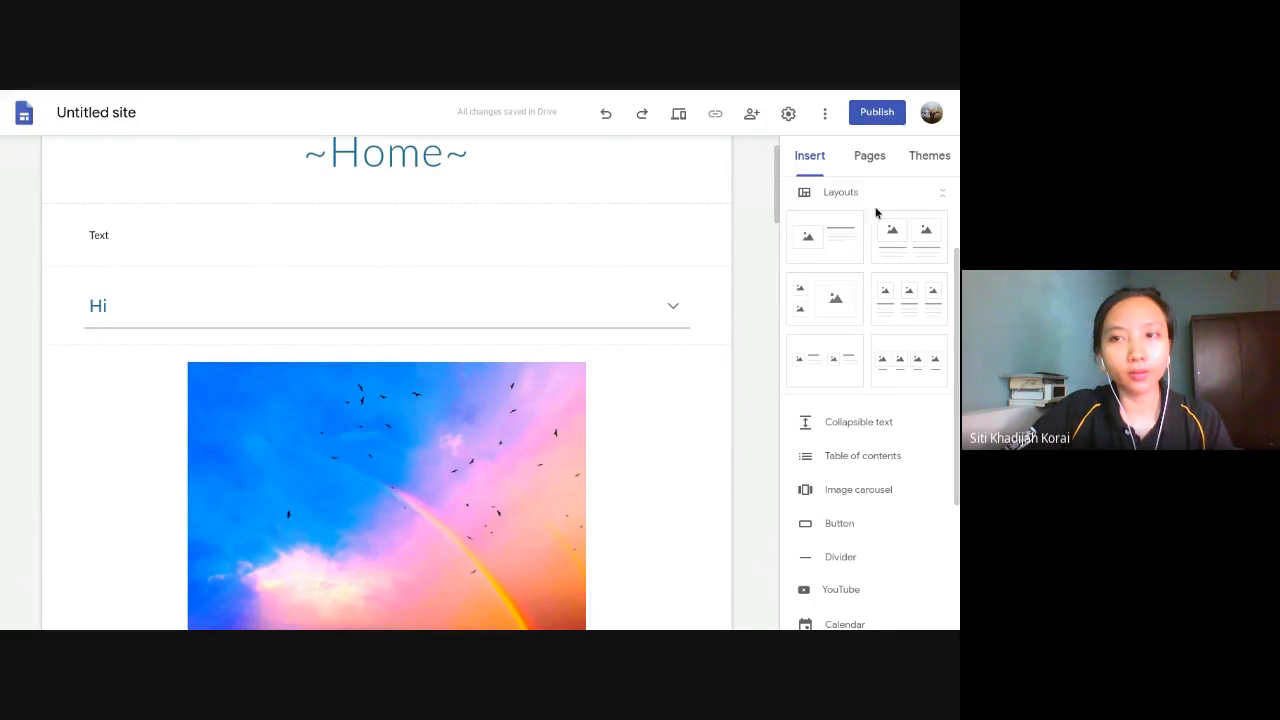
# - Insert a text box reading "Video" between the image and the embedded YouTube video
pyautogui.click(871, 157)
pyautogui.click(810, 157)
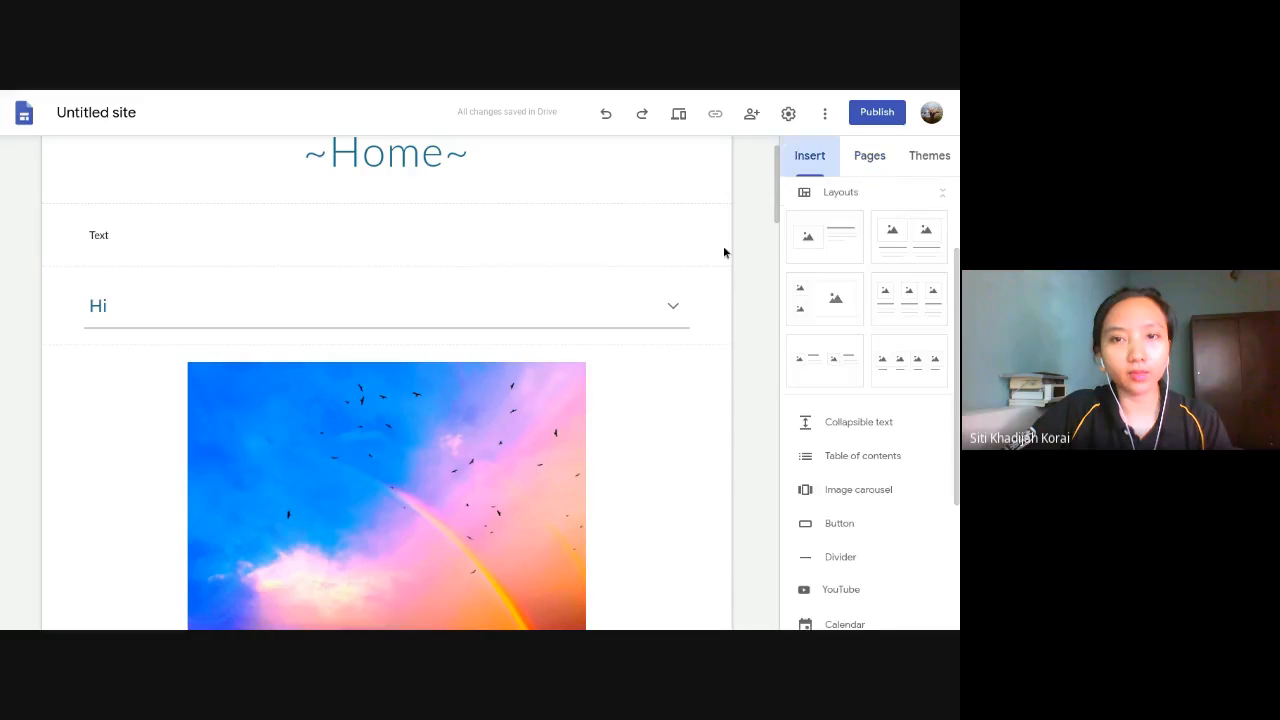
pyautogui.scroll(-2, 617, 425)
pyautogui.scroll(-5, 617, 429)
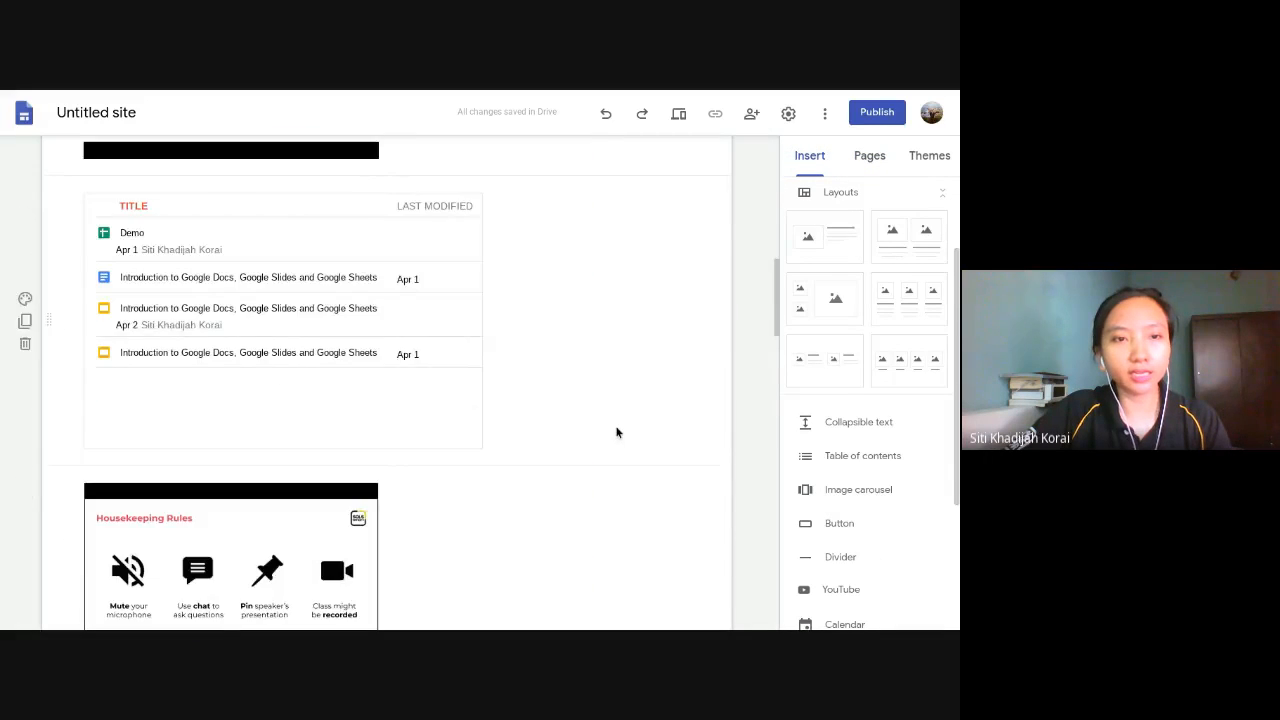
pyautogui.scroll(6, 617, 429)
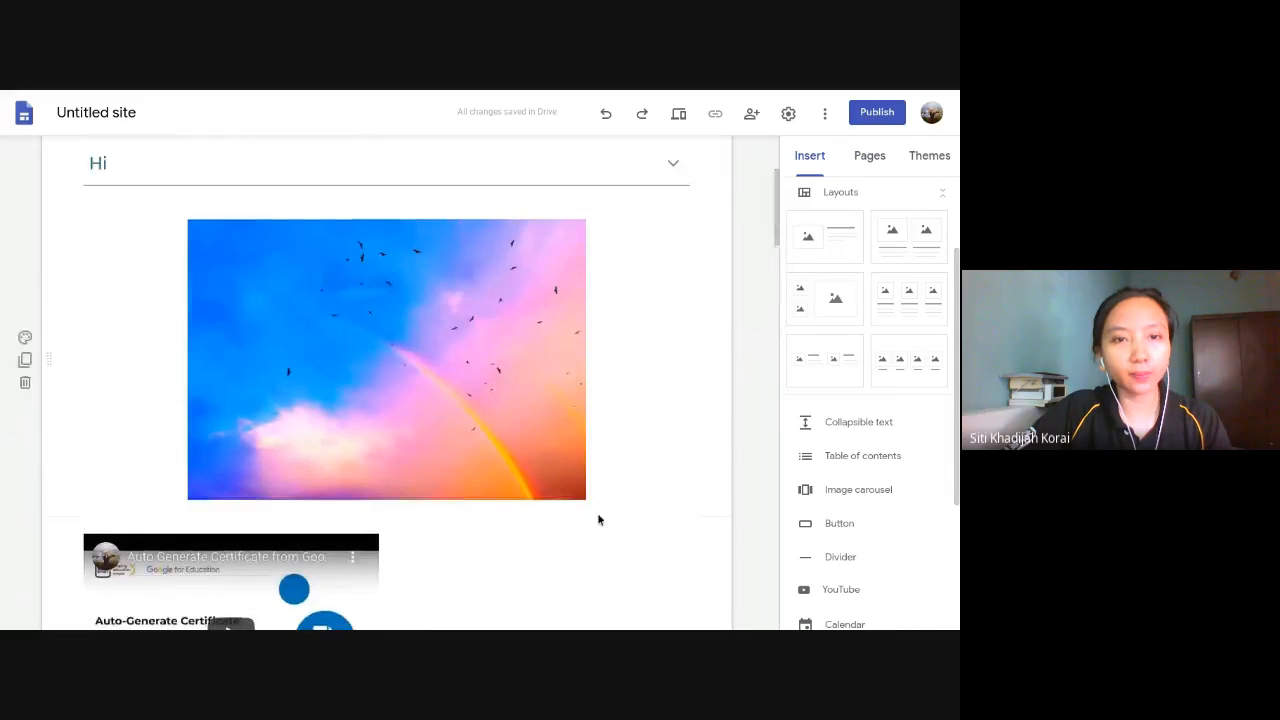
pyautogui.click(664, 492)
pyautogui.scroll(2, 846, 243)
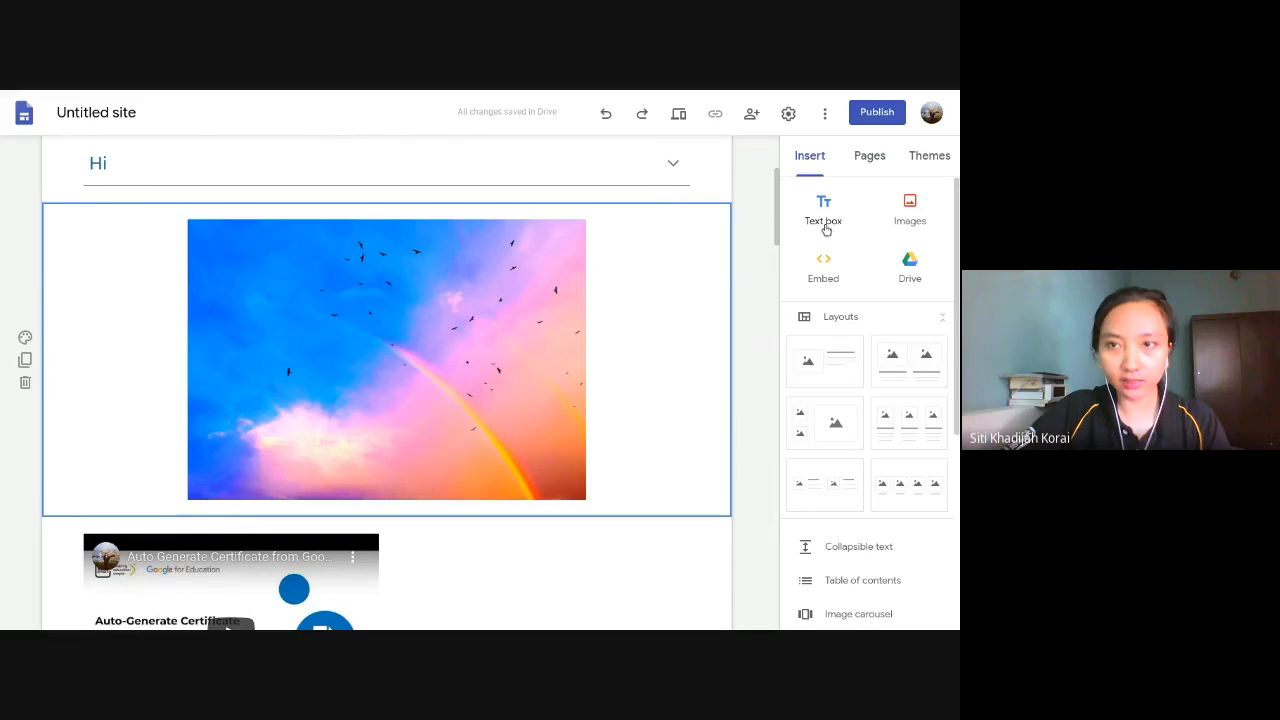
pyautogui.click(823, 210)
pyautogui.scroll(-1, 423, 337)
pyautogui.scroll(2, 423, 337)
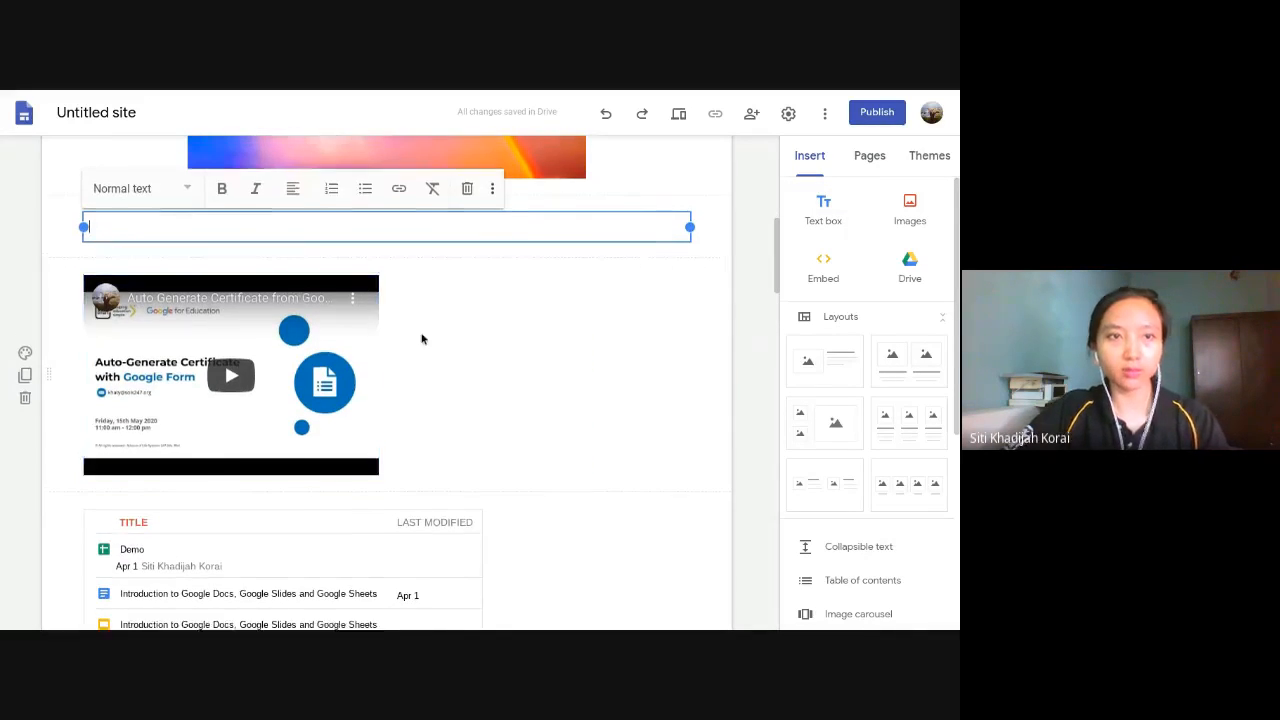
pyautogui.write('A')
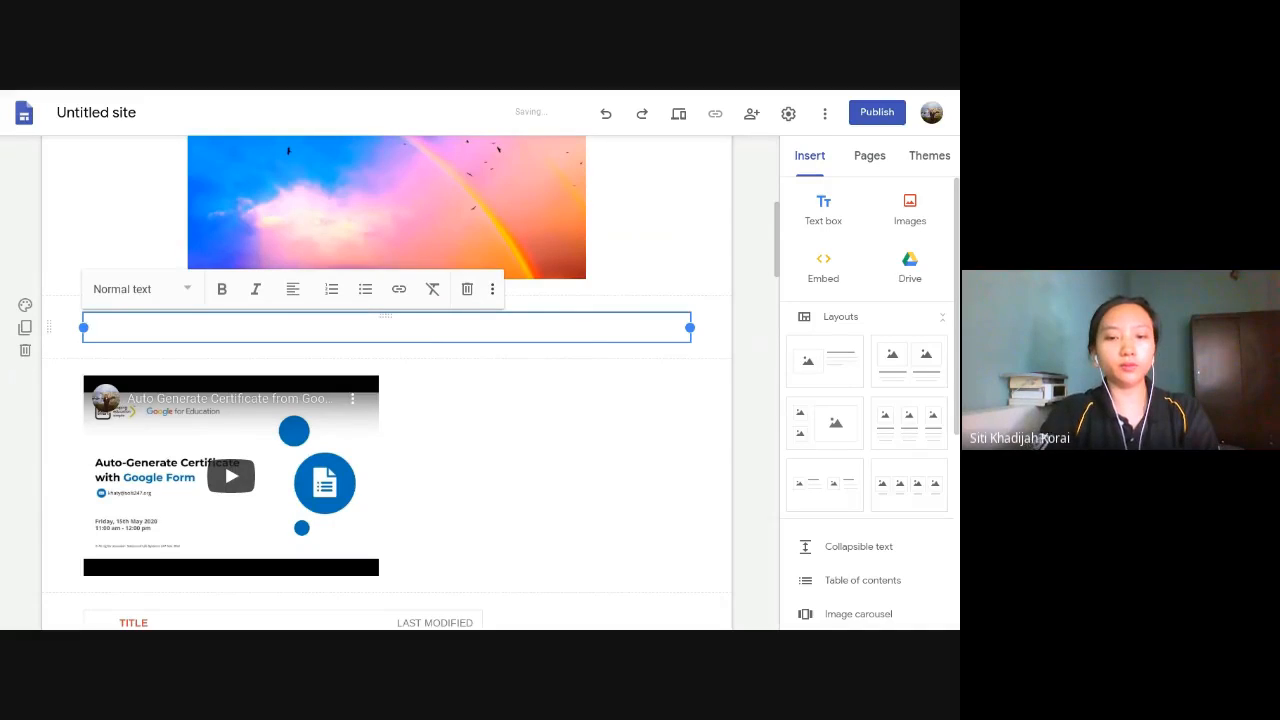
pyautogui.write('Video')
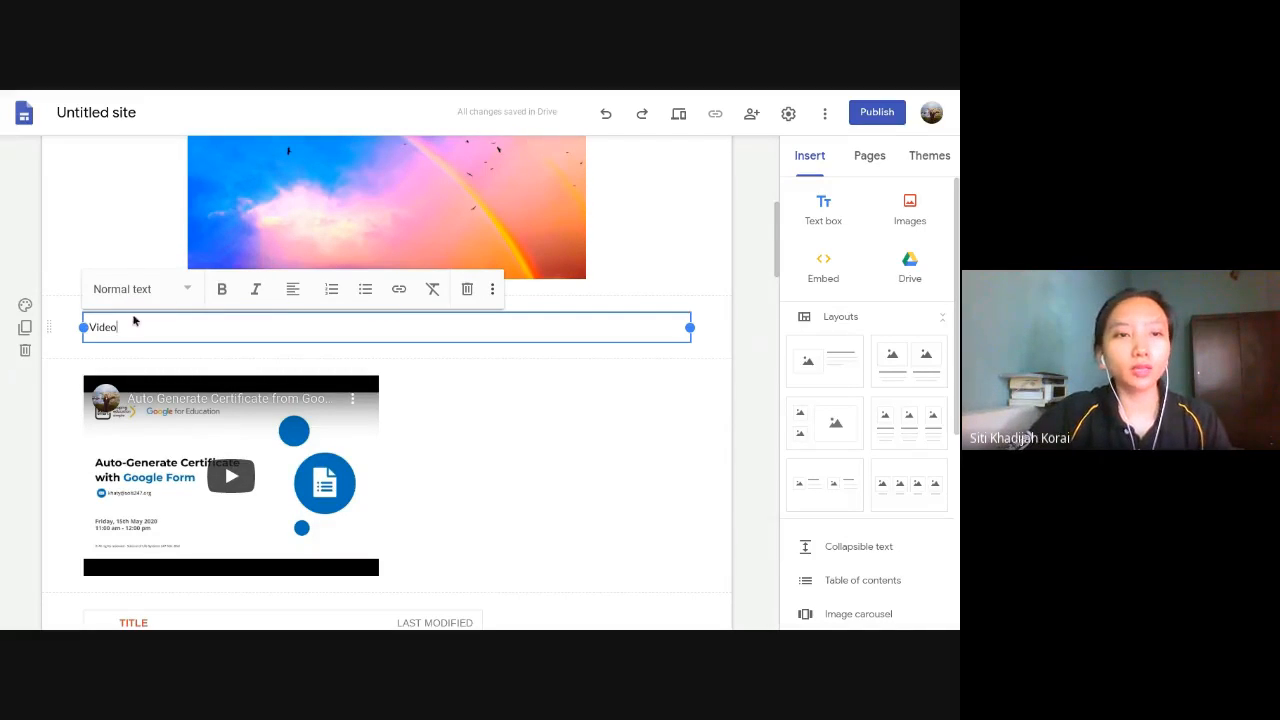
# - Format the "Video" text above the YouTube video with the Heading style
pyautogui.moveTo(137, 322); pyautogui.dragTo(36, 318)
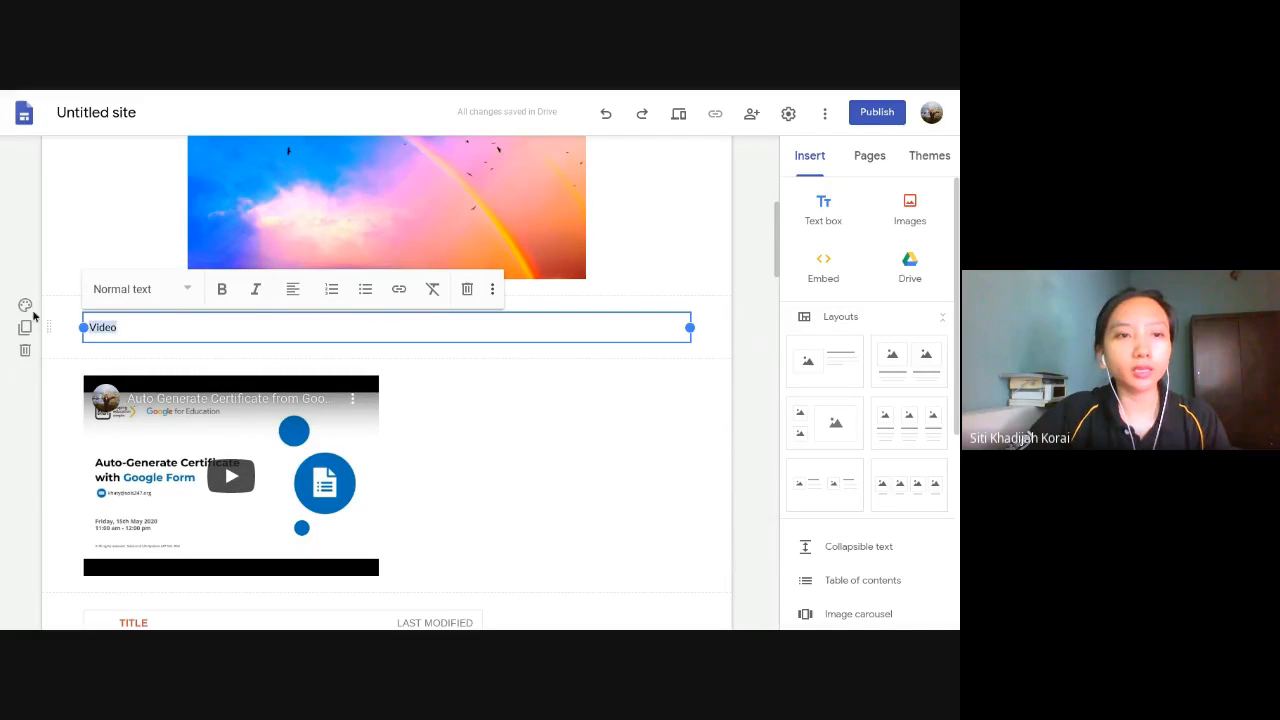
pyautogui.click(172, 295)
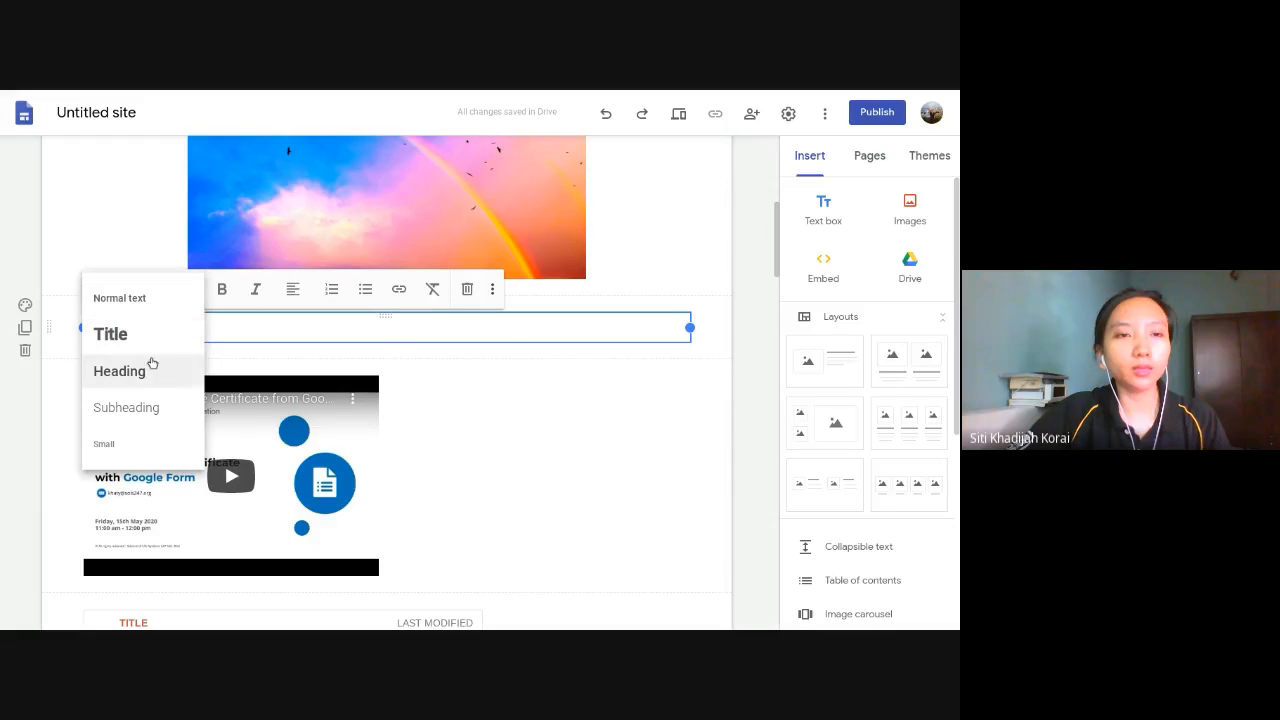
pyautogui.click(148, 371)
pyautogui.click(167, 337)
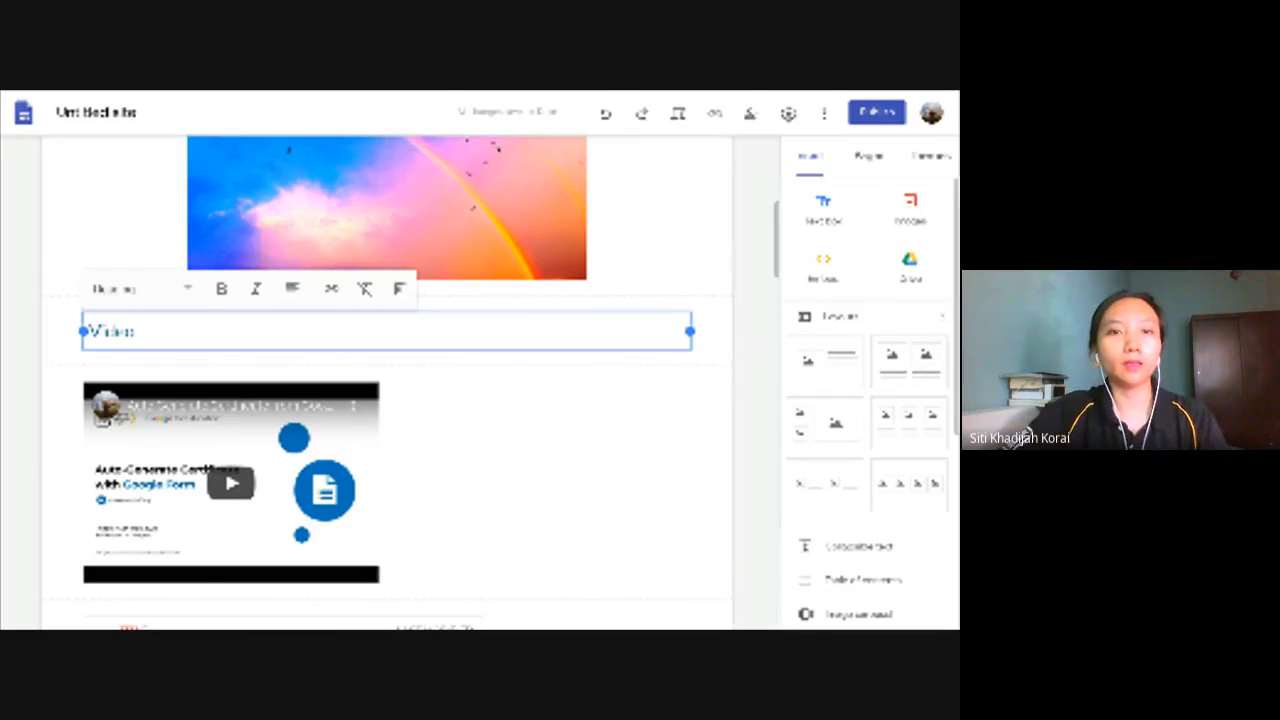
# - Insert a text box reading "Image" above the rainbow picture and format it with the Heading style
pyautogui.scroll(5, 305, 371)
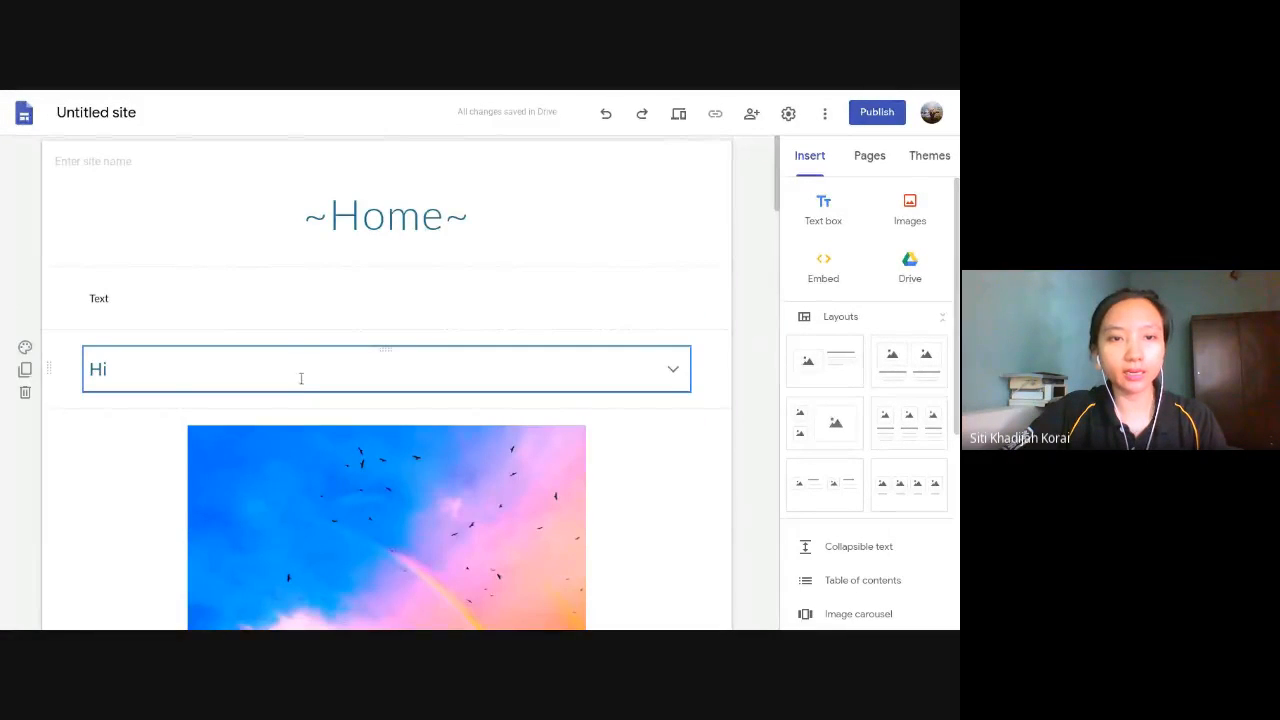
pyautogui.click(305, 371)
pyautogui.click(824, 212)
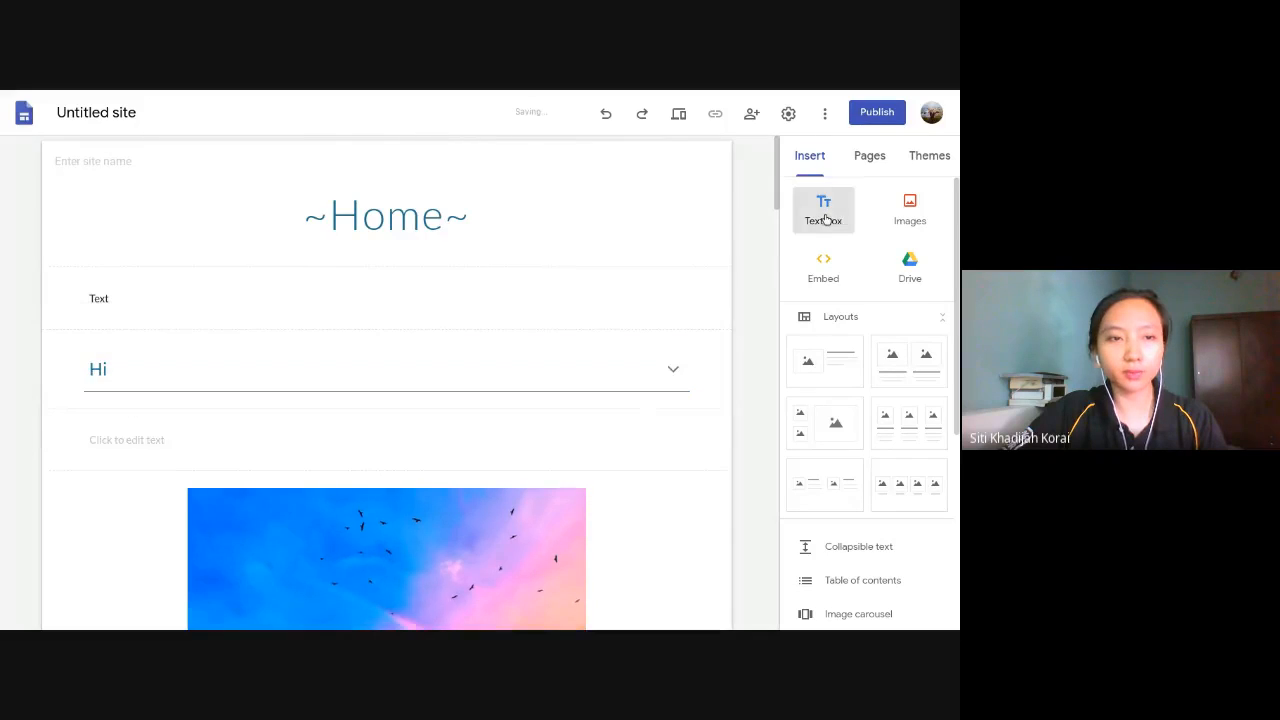
pyautogui.write('Image')
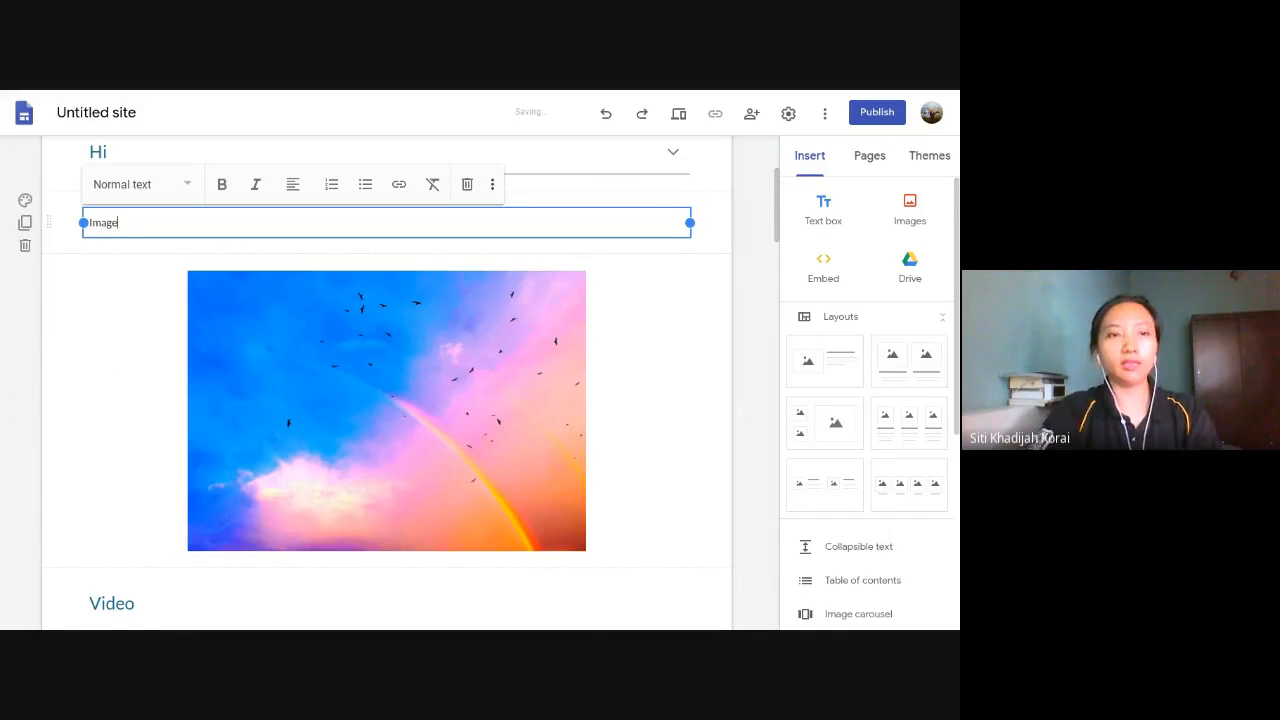
pyautogui.hotkey('ctrl', 'a')
pyautogui.click(143, 195)
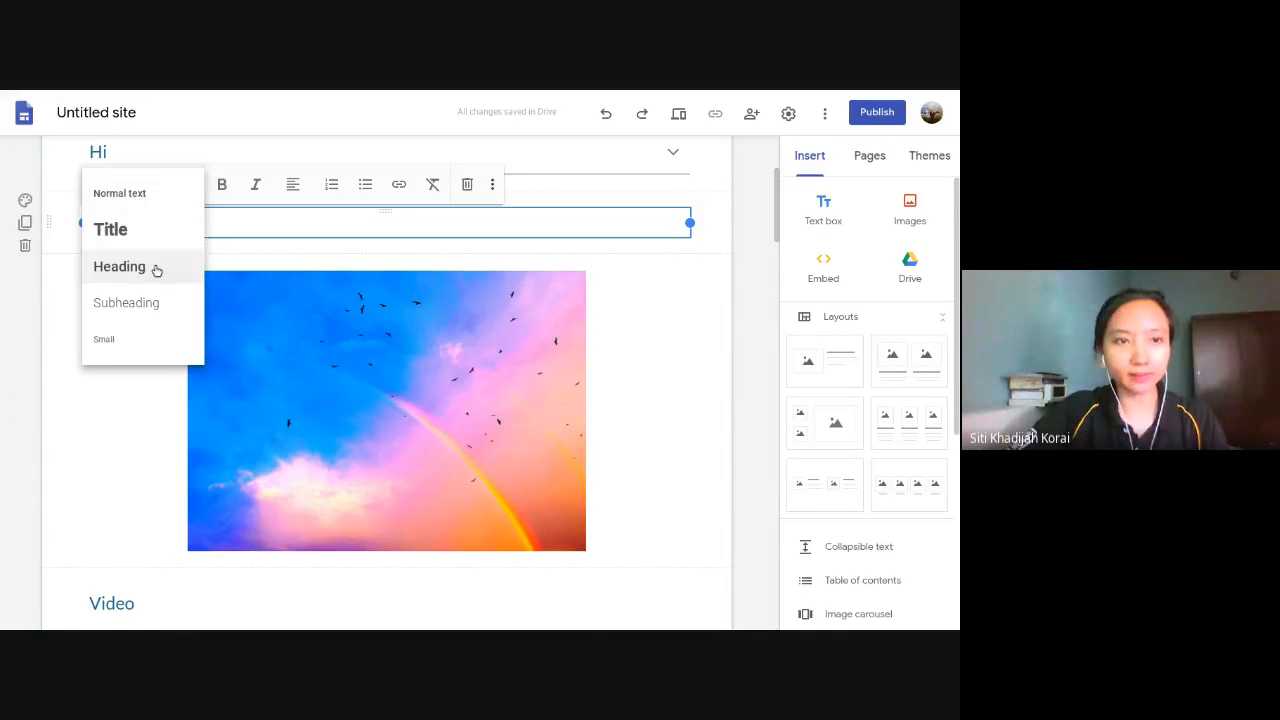
pyautogui.click(156, 270)
pyautogui.click(754, 383)
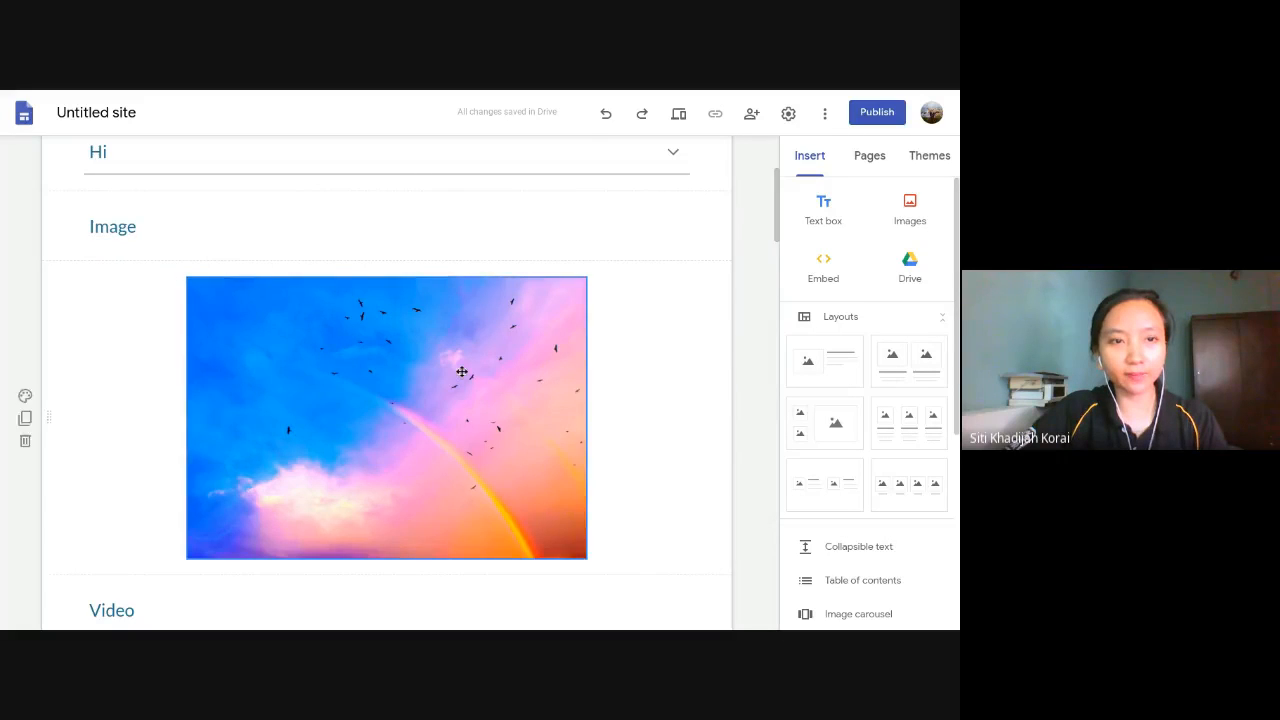
# - Insert a text box reading "Google Drive" between the YouTube video and the embedded Drive folder
pyautogui.scroll(-3, 457, 380)
pyautogui.scroll(-5, 457, 381)
pyautogui.scroll(3, 443, 386)
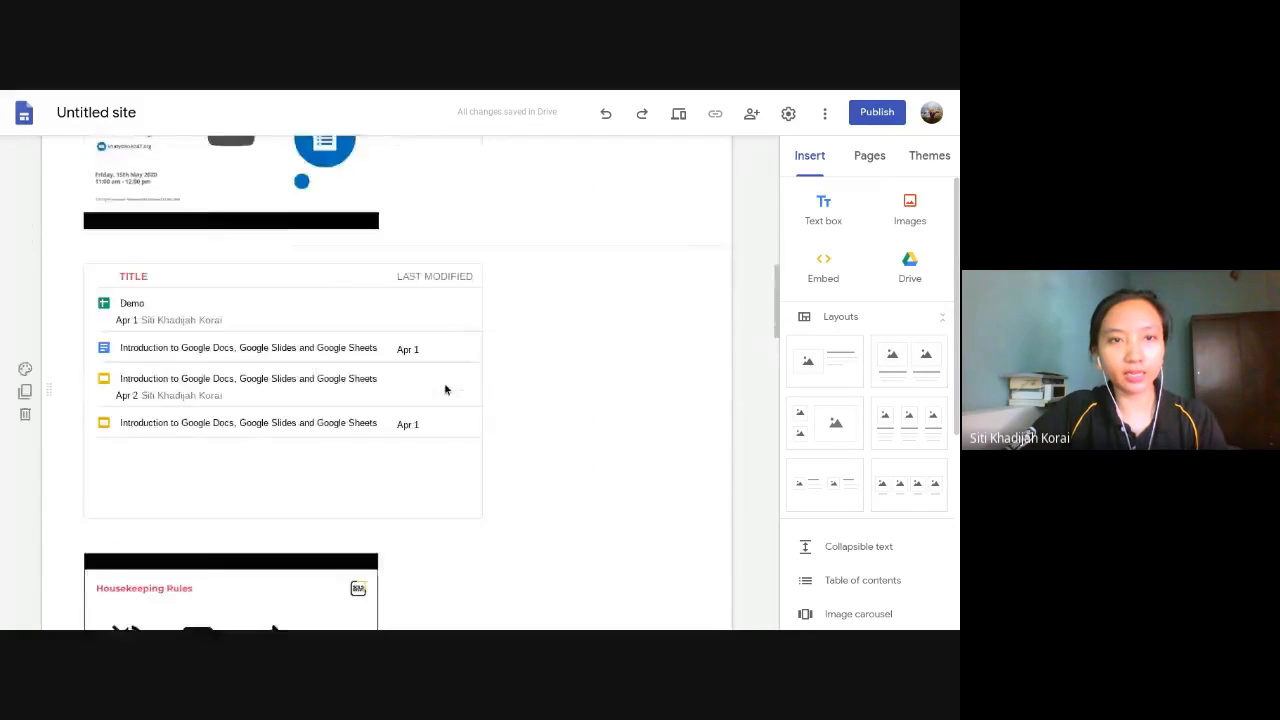
pyautogui.click(820, 210)
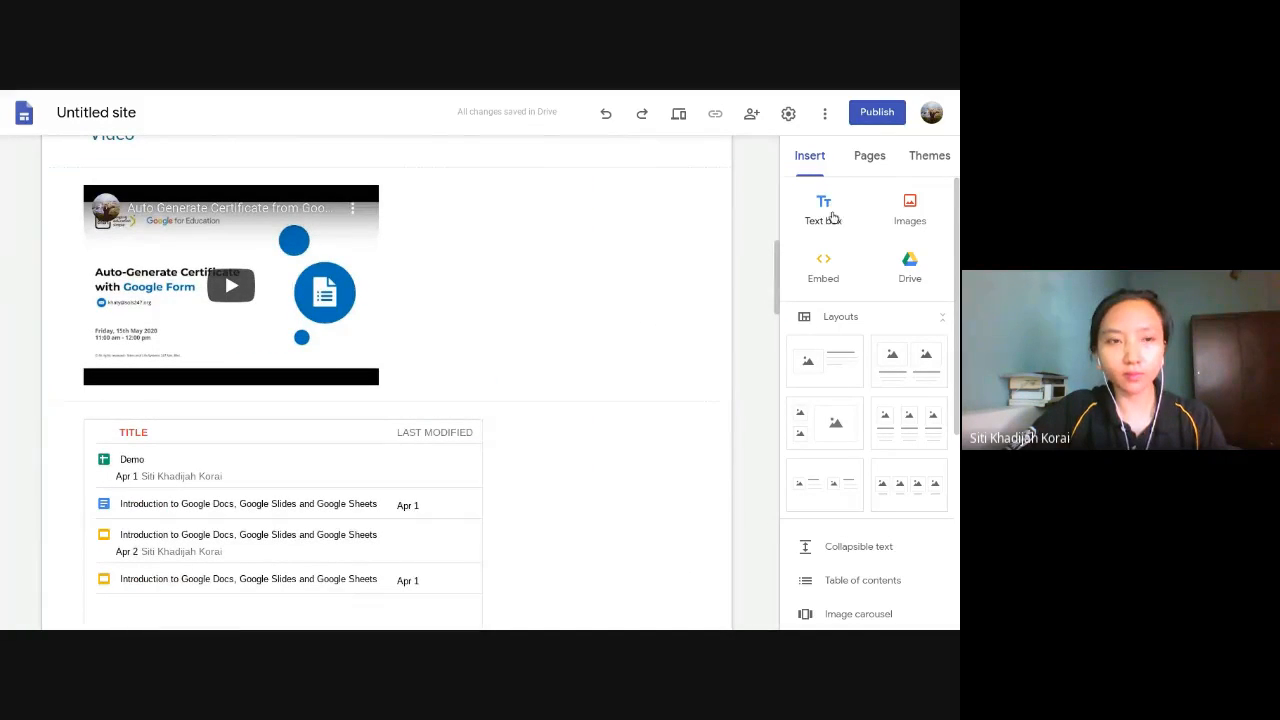
pyautogui.click(231, 434)
pyautogui.scroll(-2, 171, 429)
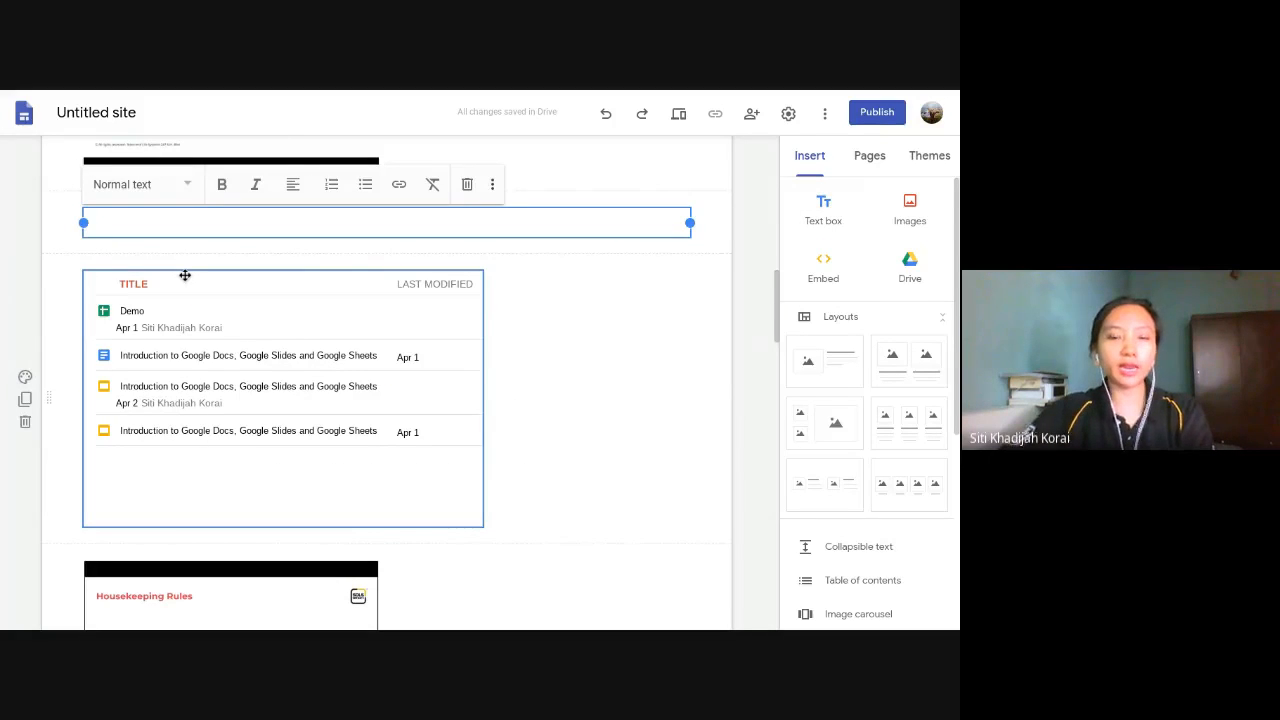
pyautogui.write('Google D')
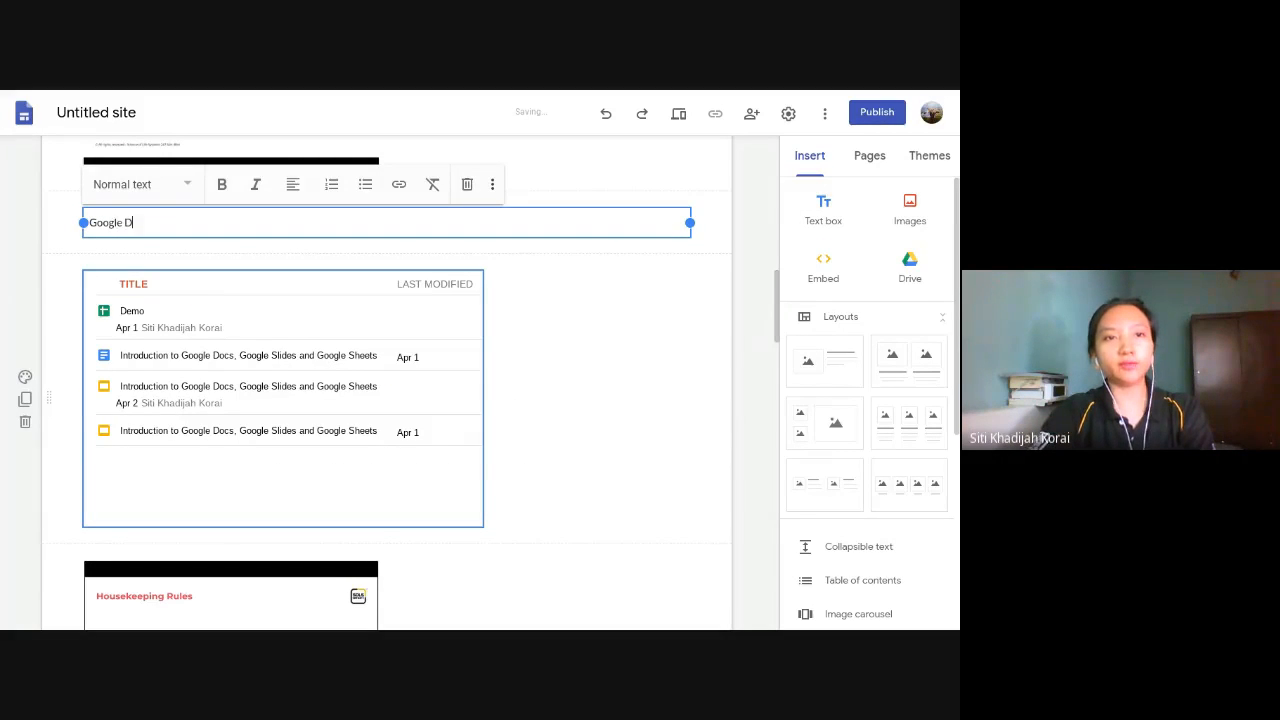
pyautogui.write('rive')
# - Format the "Google Drive" text above the embedded folder with the Heading style
pyautogui.moveTo(152, 222); pyautogui.dragTo(71, 223)
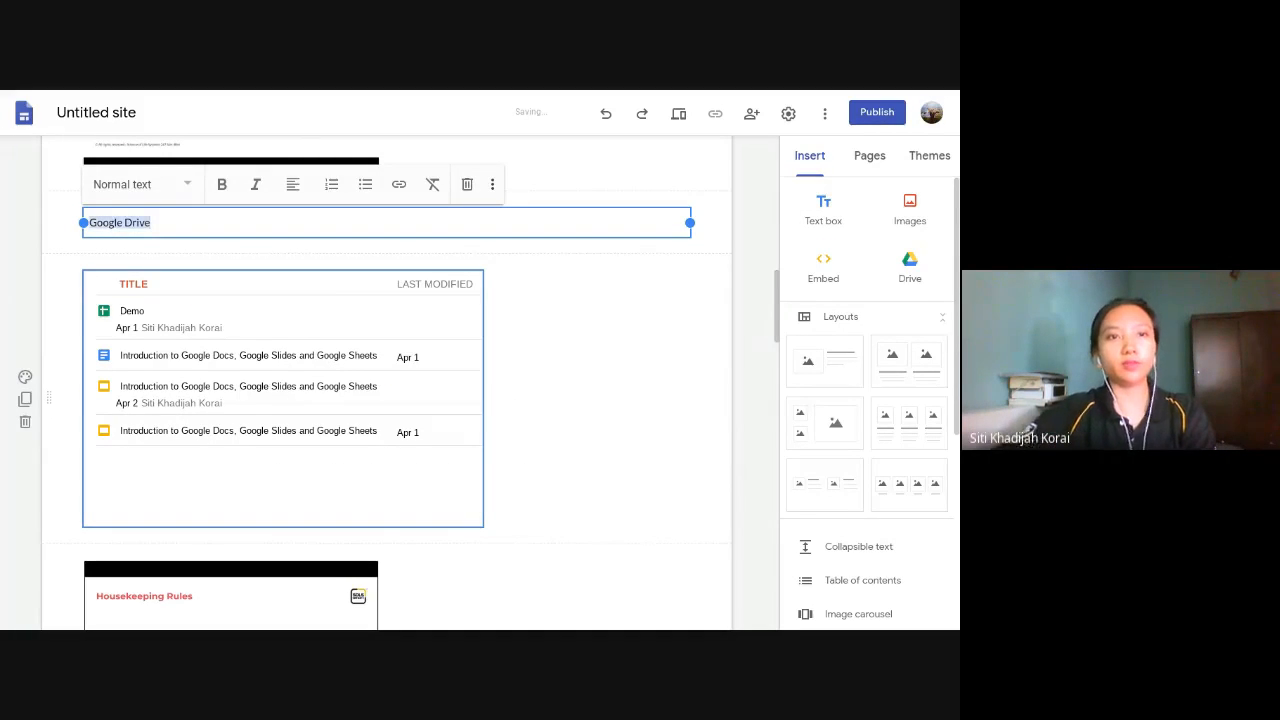
pyautogui.click(137, 184)
pyautogui.click(119, 266)
pyautogui.click(751, 309)
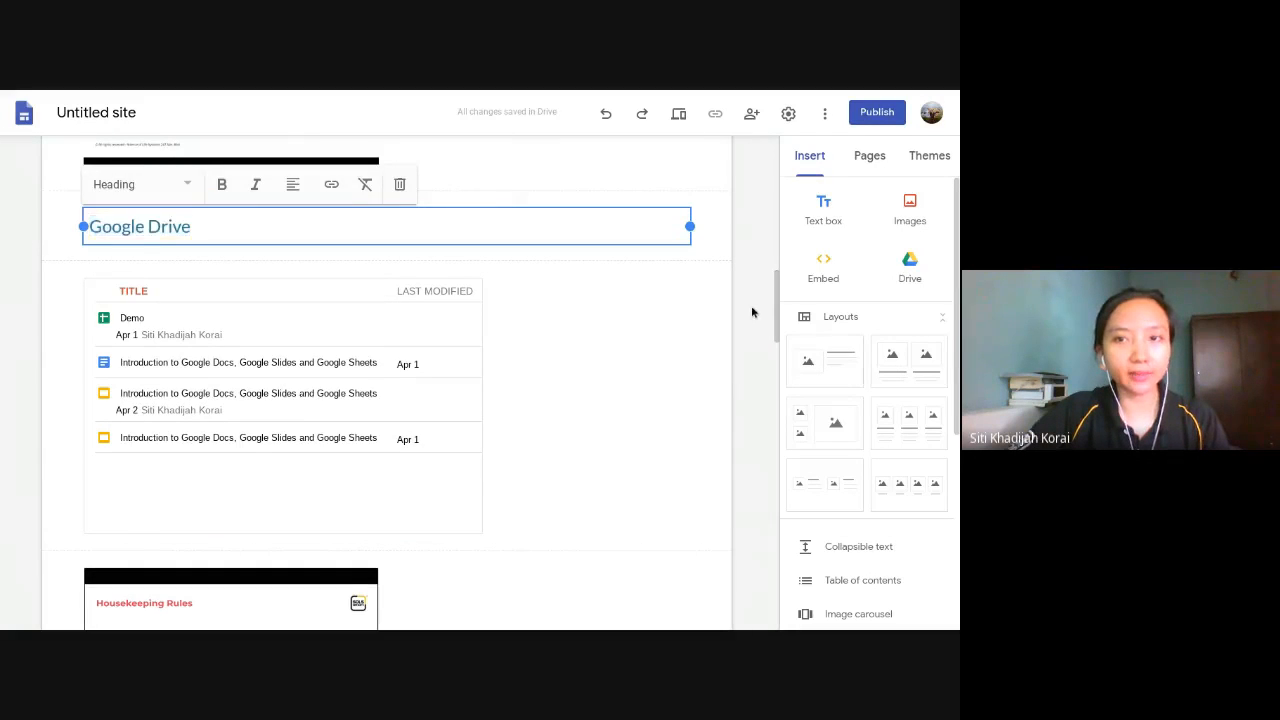
# - Insert a table of contents between the page title and the "Text" box
pyautogui.scroll(3, 670, 348)
pyautogui.scroll(6, 660, 347)
pyautogui.scroll(-1, 828, 520)
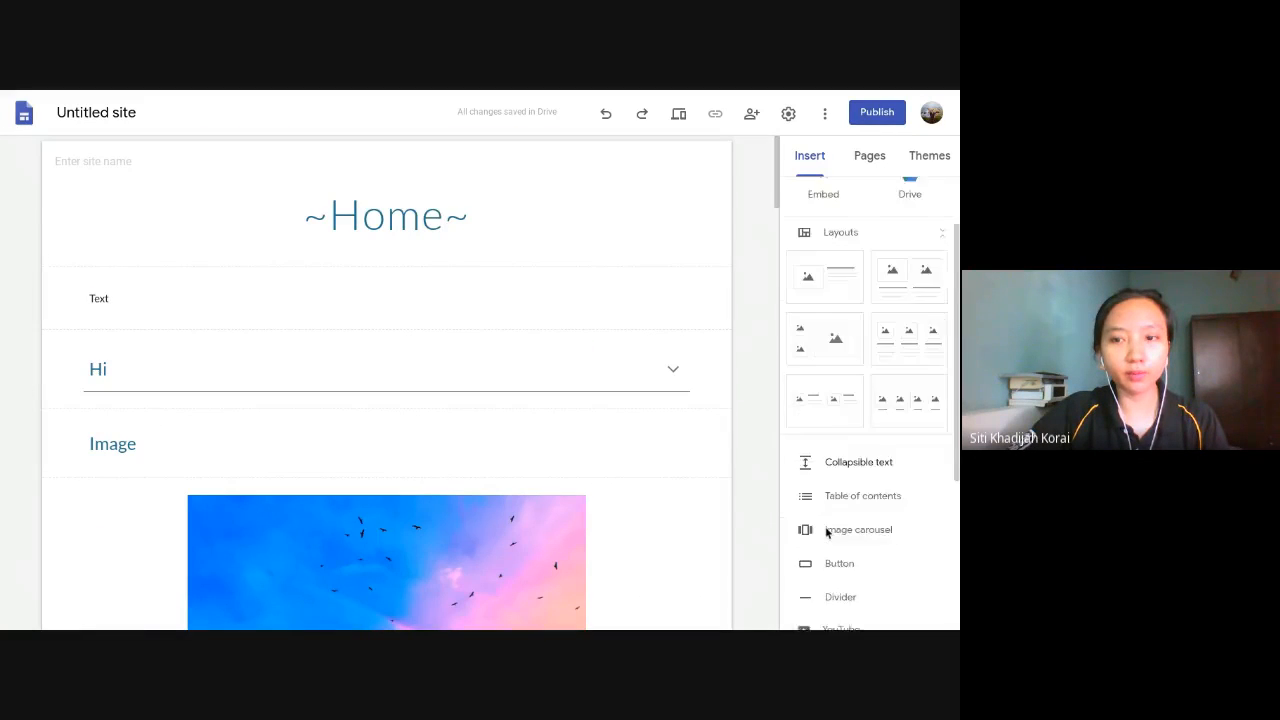
pyautogui.scroll(-1, 833, 491)
pyautogui.click(847, 427)
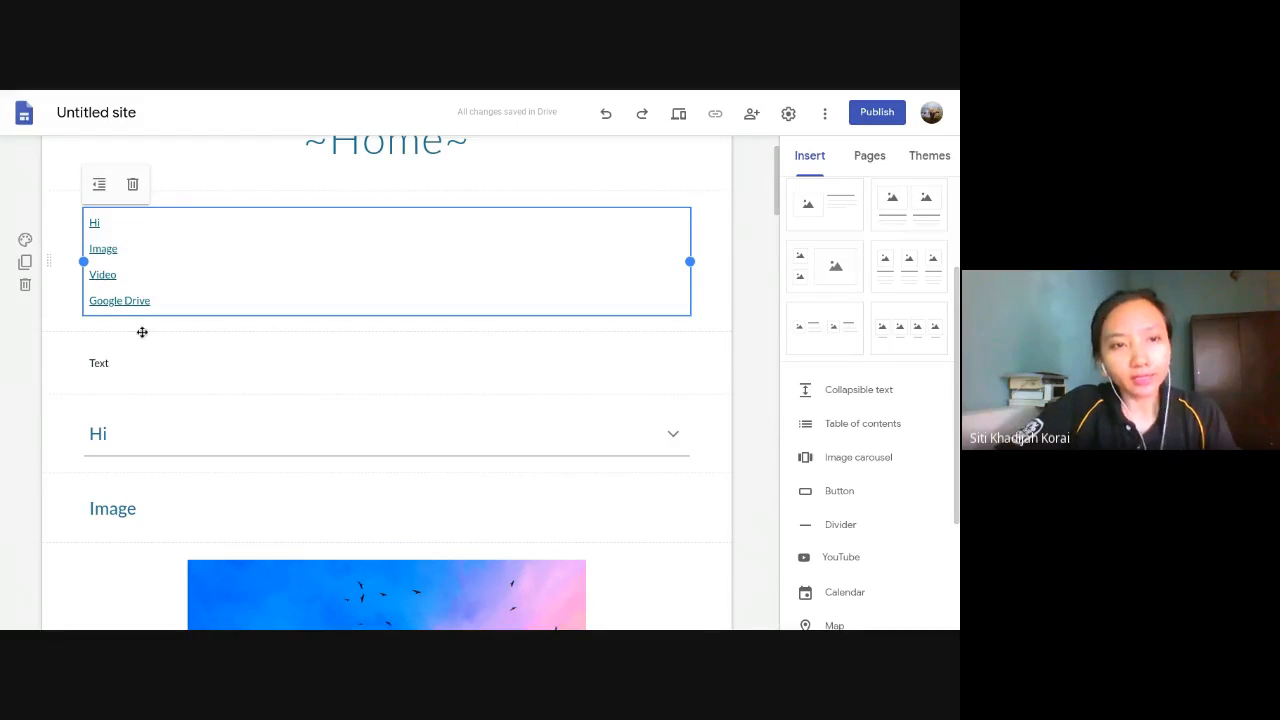
# - Select the "Hi" heading of the collapsible block to check its text style
pyautogui.moveTo(138, 278)
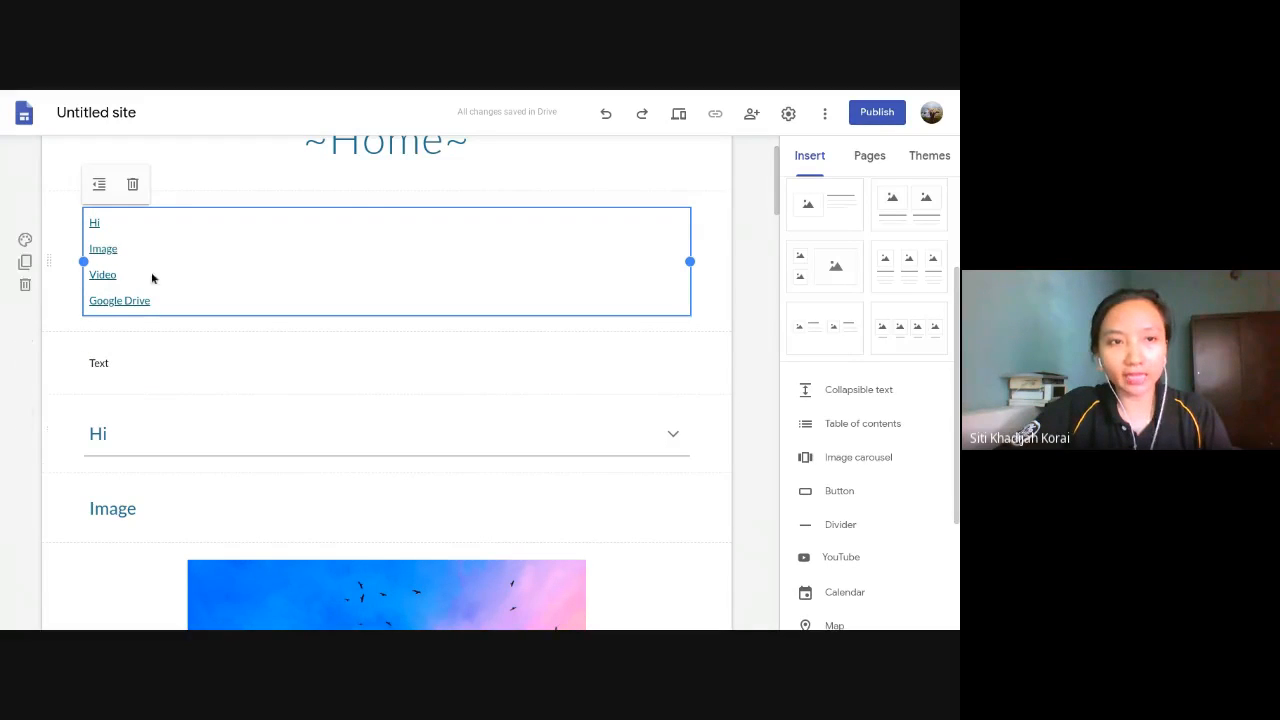
pyautogui.click(112, 426)
pyautogui.doubleClick(100, 432)
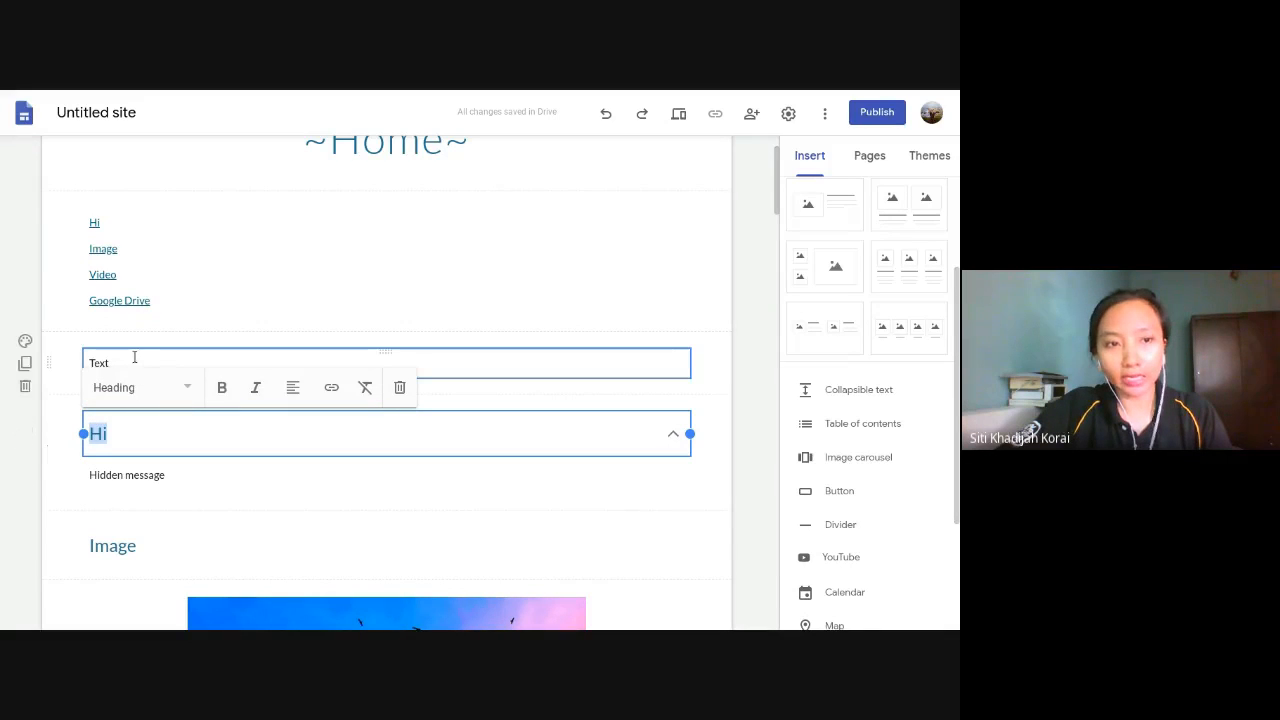
# - Format the "Hi" heading of the collapsible block with the Title style
pyautogui.click(134, 362)
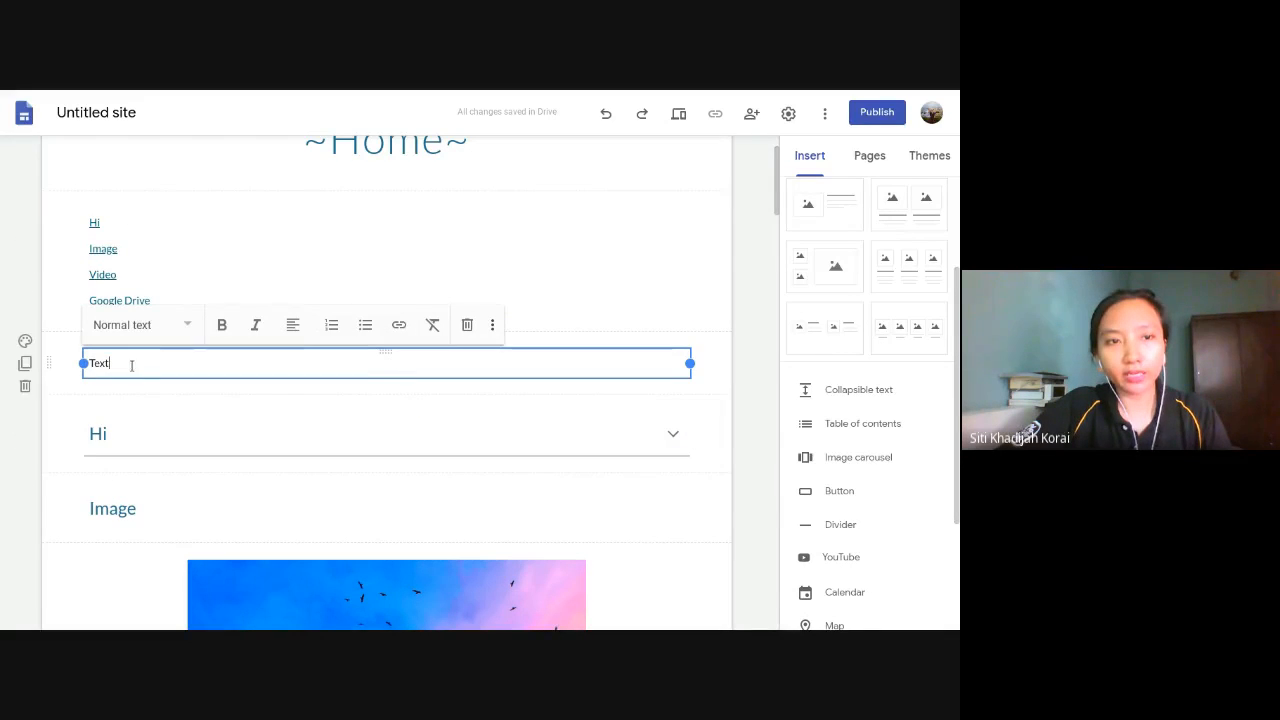
pyautogui.click(255, 255)
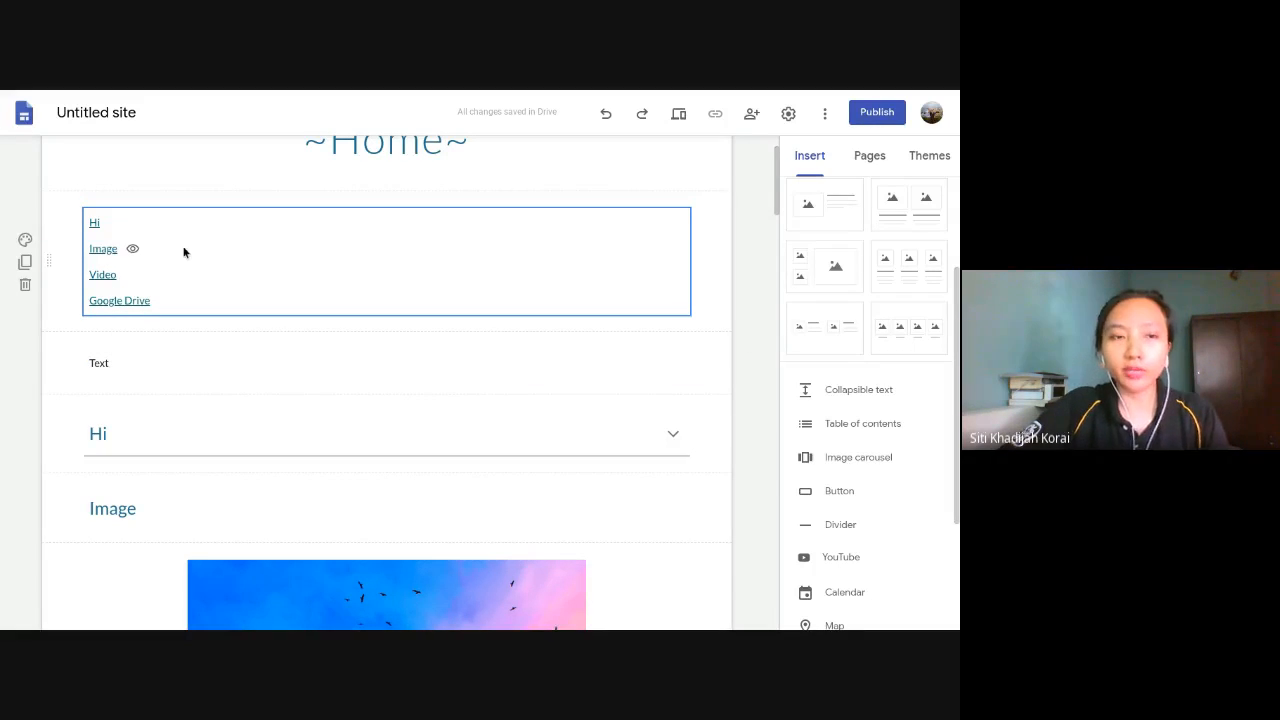
pyautogui.click(145, 430)
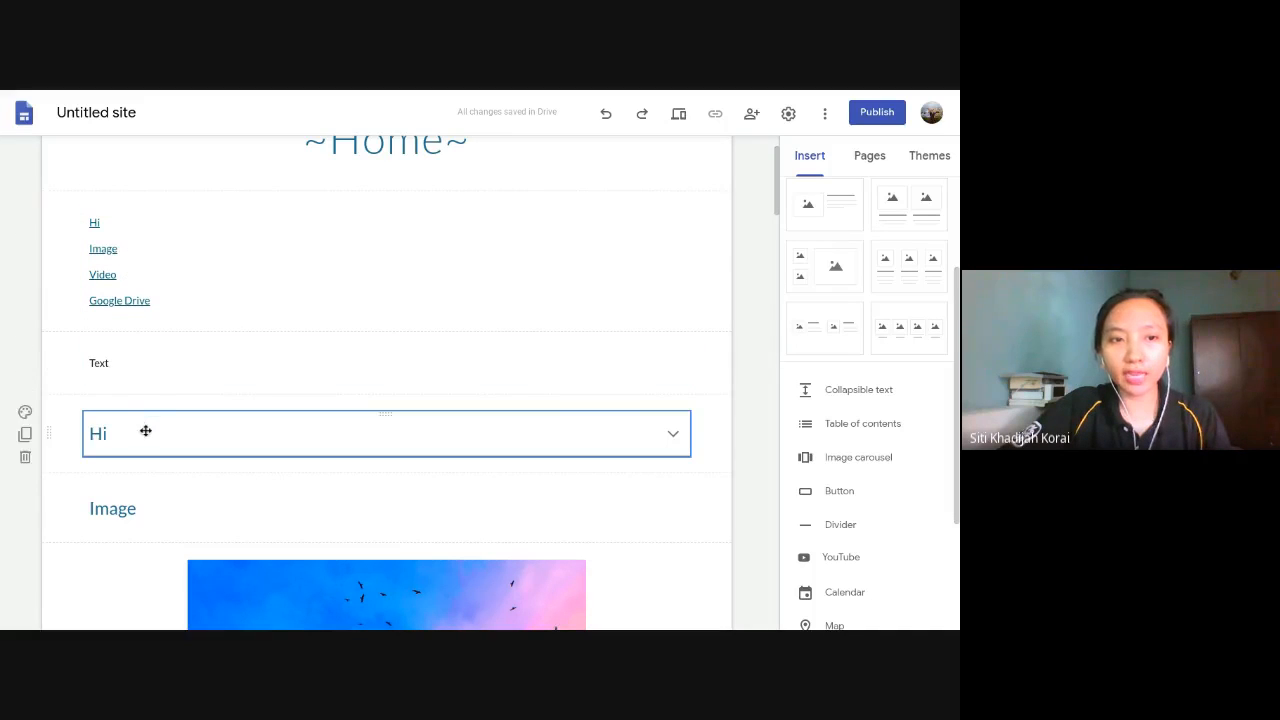
pyautogui.click(145, 433)
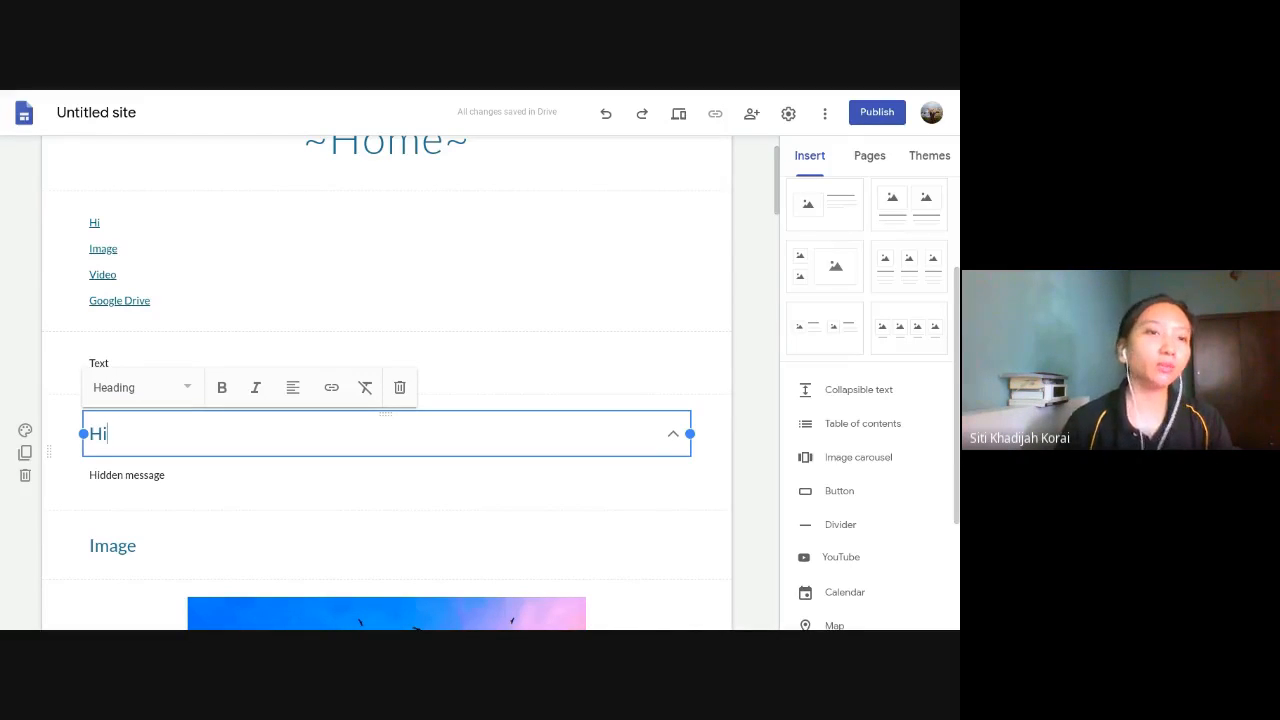
pyautogui.click(140, 387)
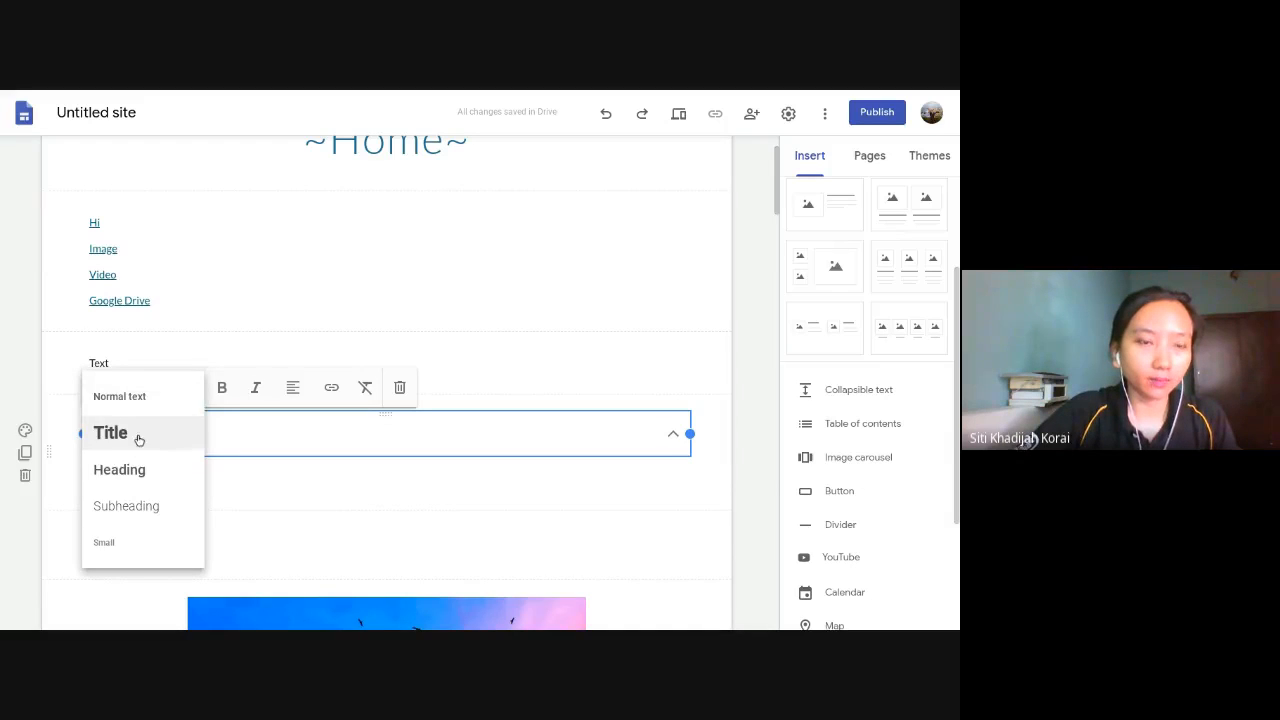
pyautogui.click(139, 433)
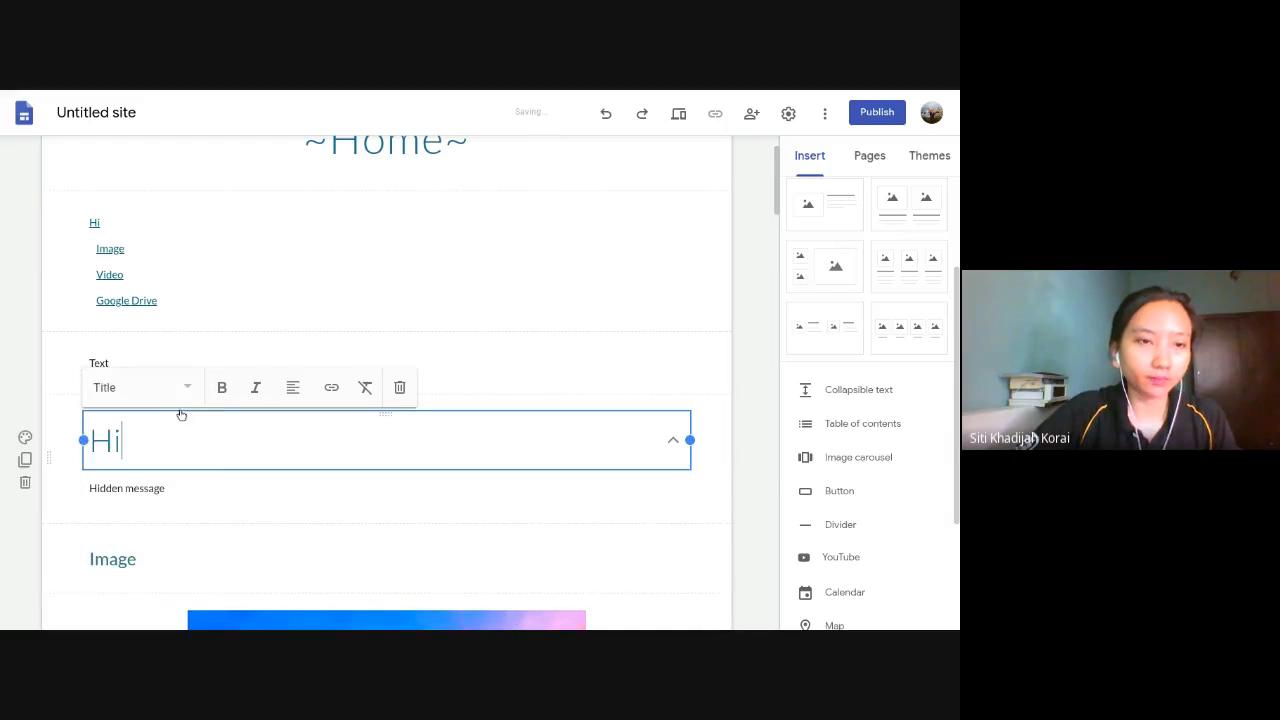
pyautogui.click(739, 342)
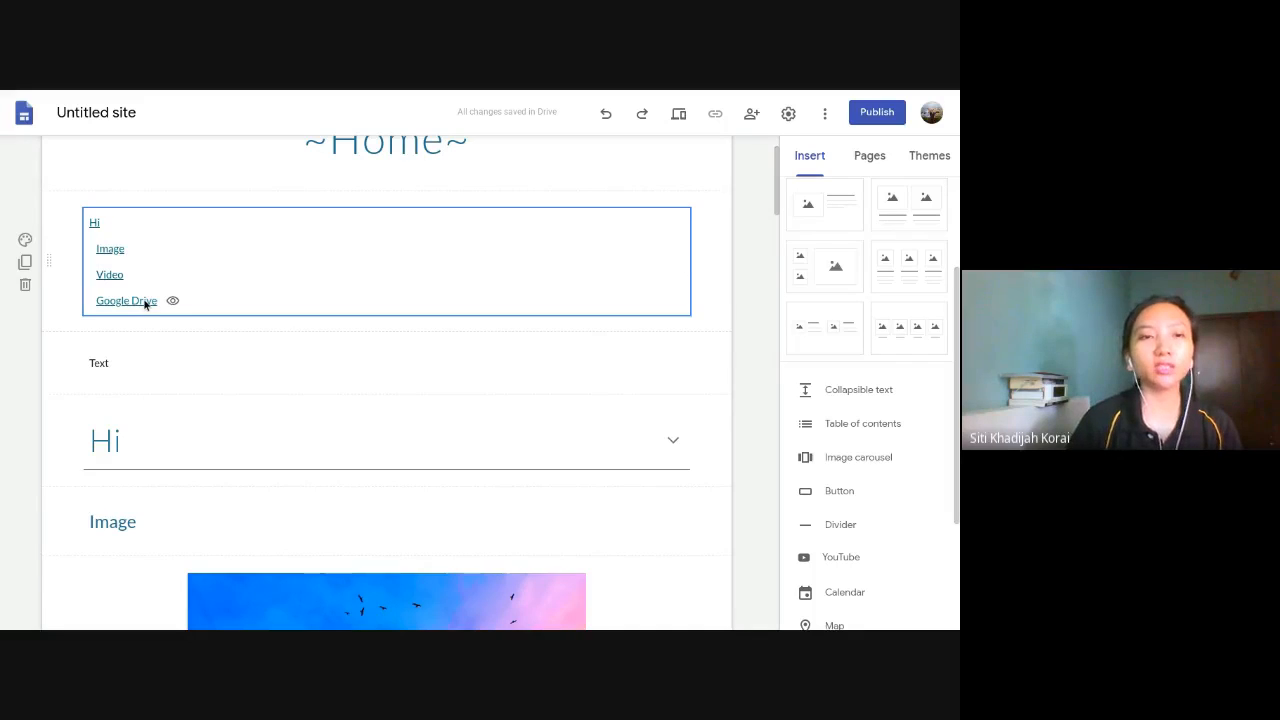
# - Look over the rest of the page and the Image Carousel and Button slides in the Google Slides presentation, and return to the site editor
pyautogui.scroll(-15, 306, 443)
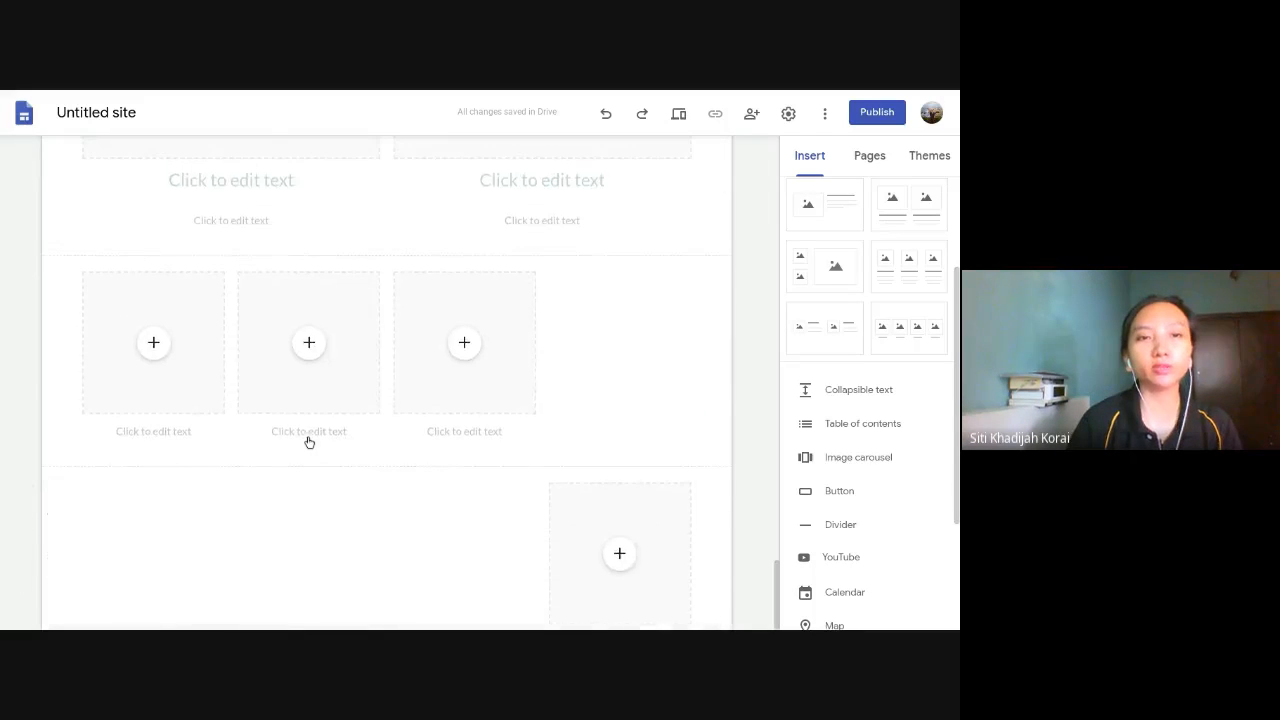
pyautogui.scroll(10, 328, 419)
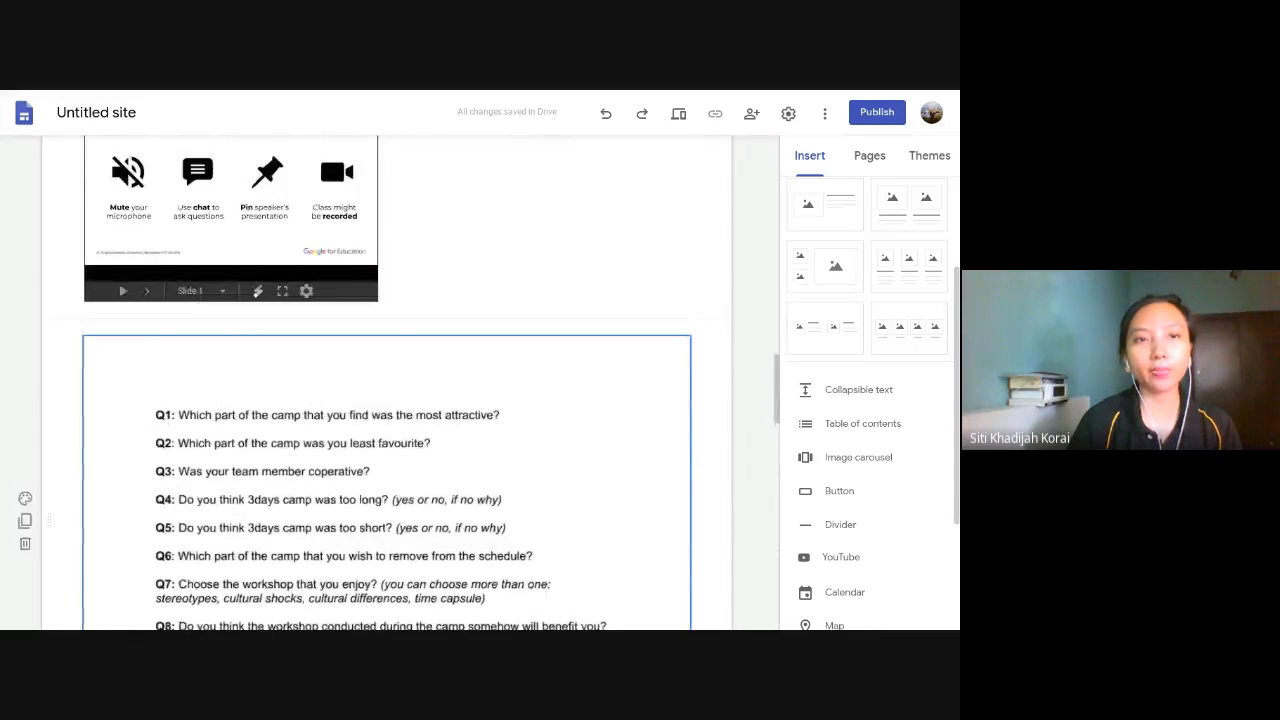
pyautogui.scroll(4, 328, 419)
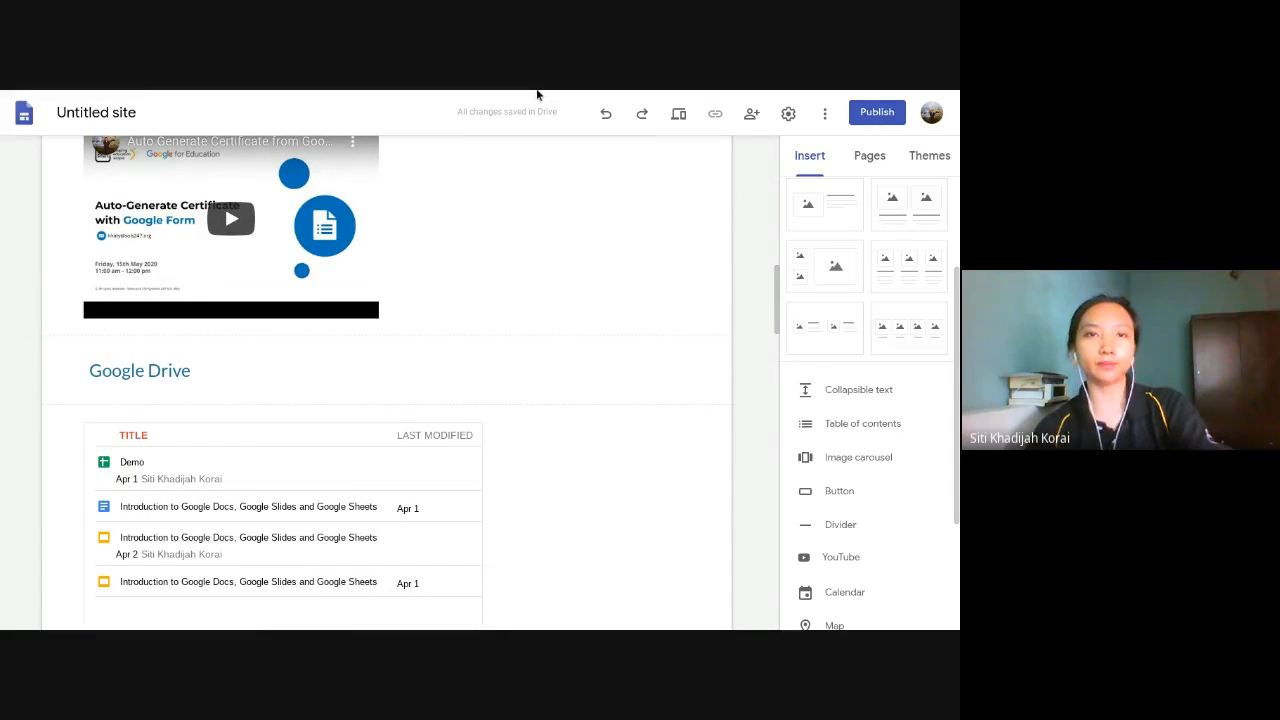
pyautogui.press('F11')
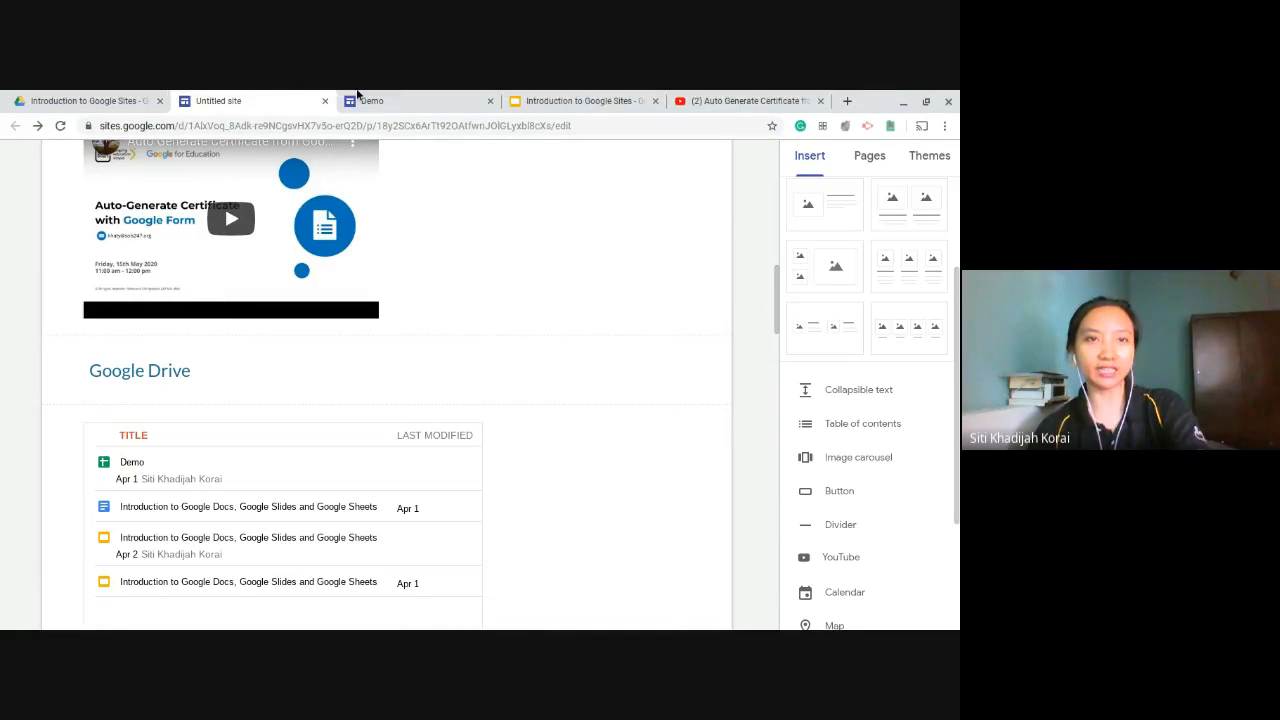
pyautogui.click(581, 93)
pyautogui.press('F11')
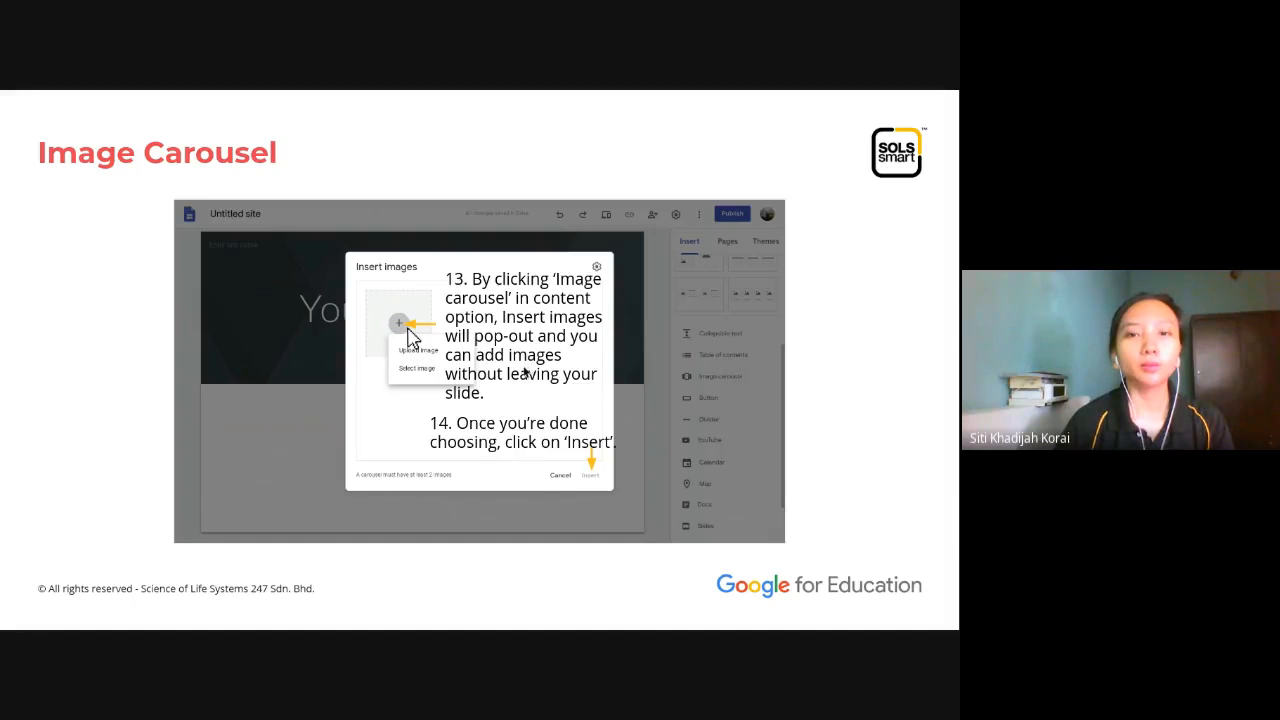
pyautogui.press('Right')
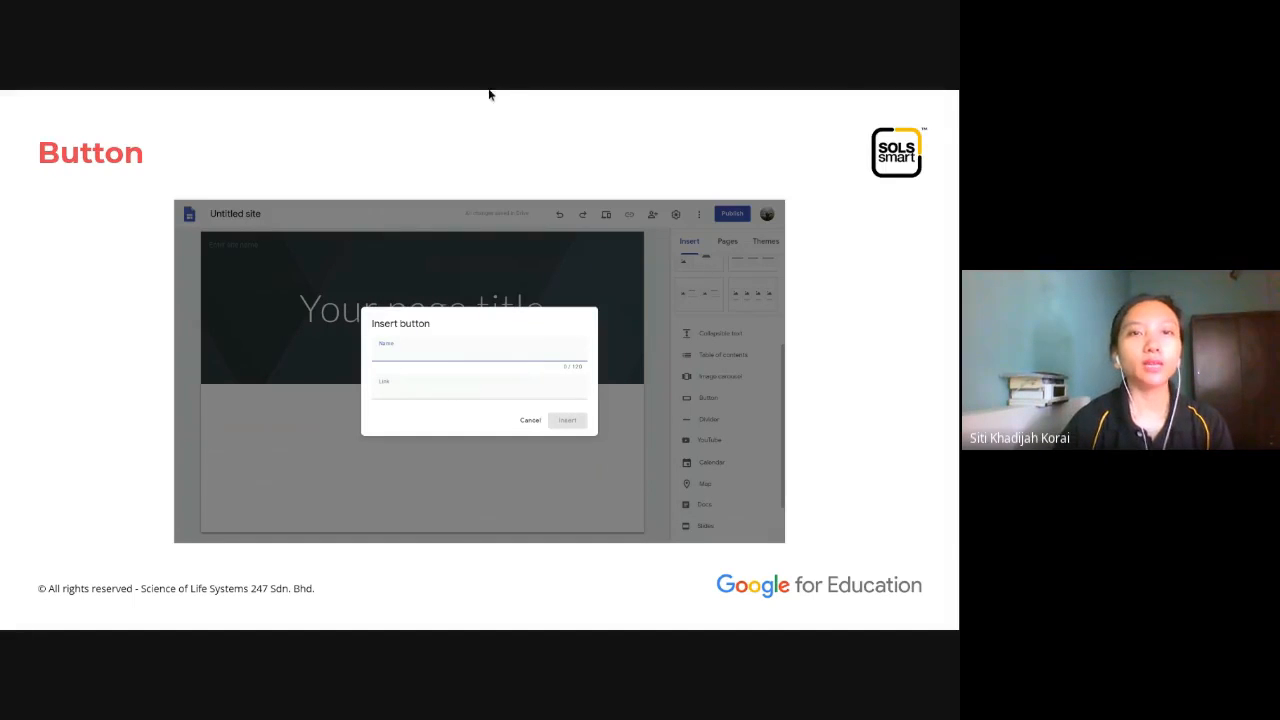
pyautogui.moveTo(488, 92)
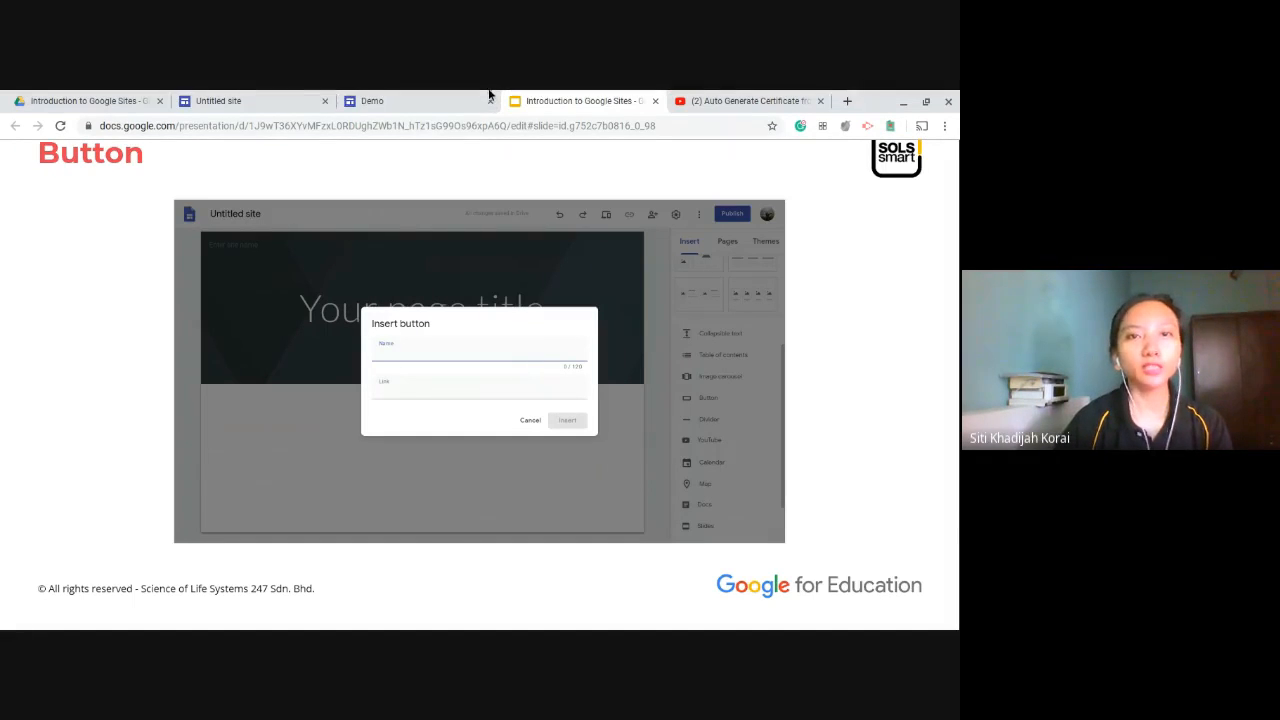
pyautogui.click(257, 100)
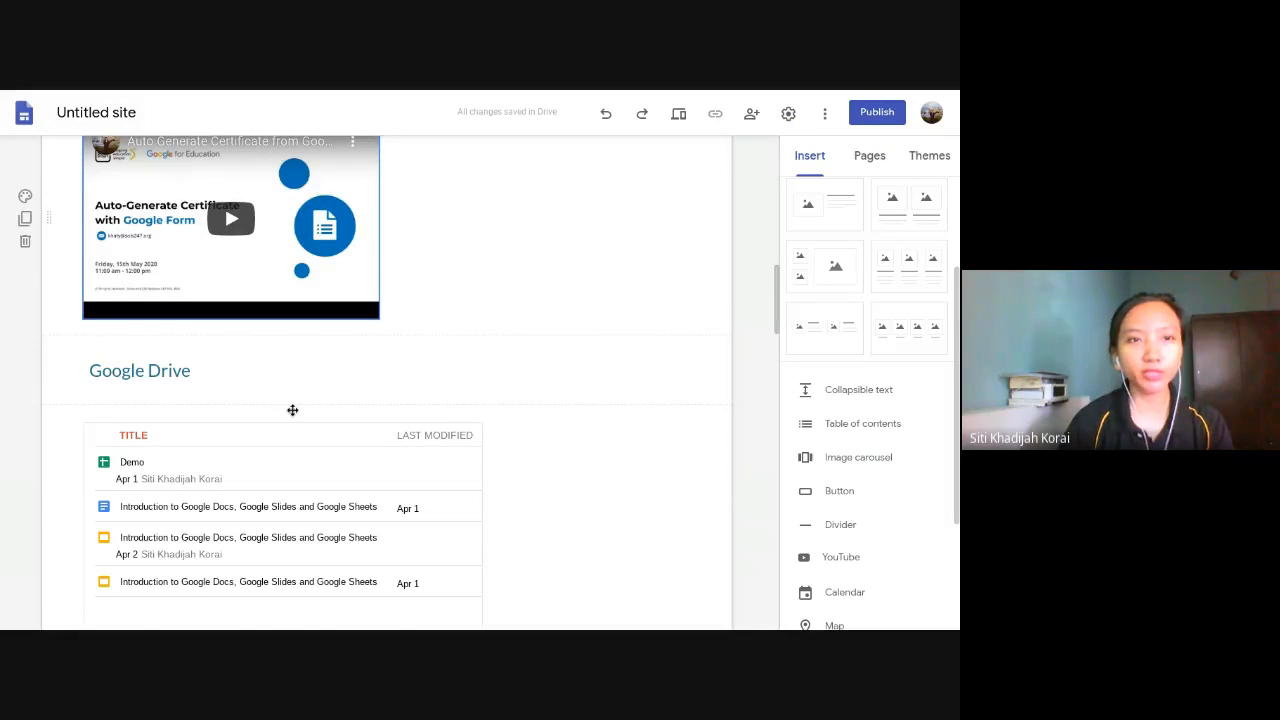
# - Start an image carousel from selected images and search Google Images for "rainbow"
pyautogui.scroll(5, 352, 331)
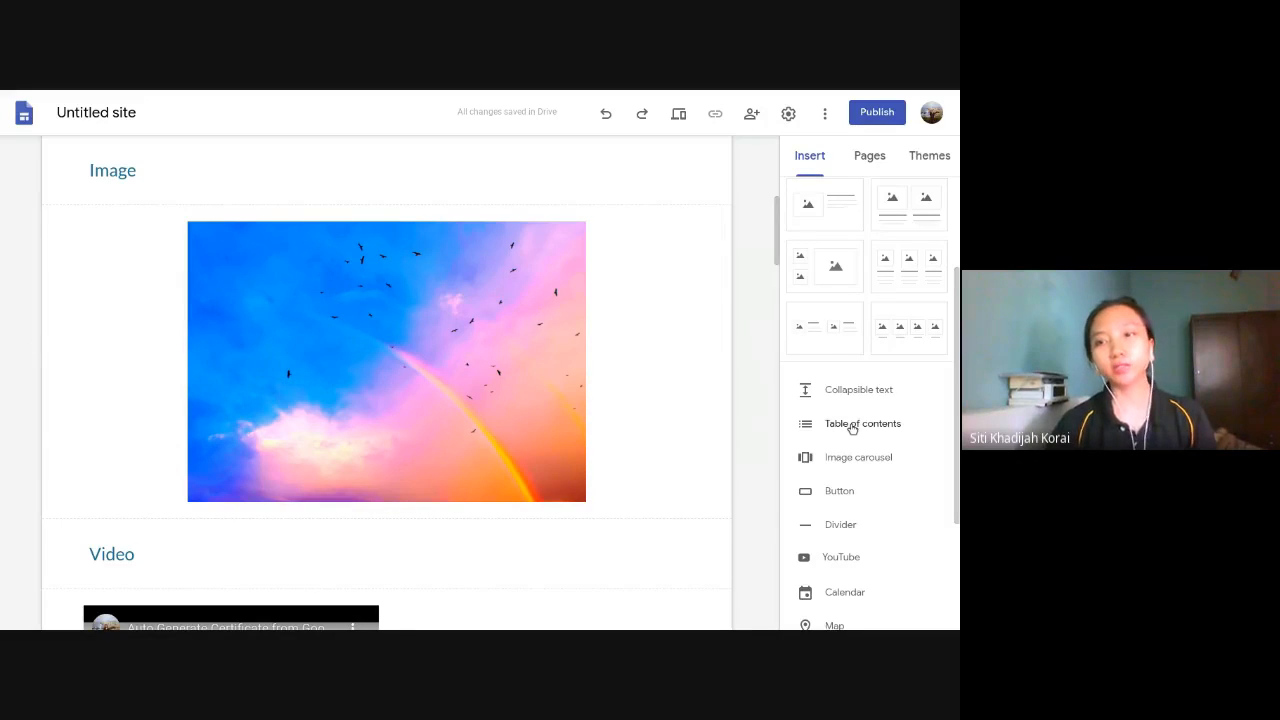
pyautogui.scroll(3, 851, 428)
pyautogui.scroll(-2, 440, 353)
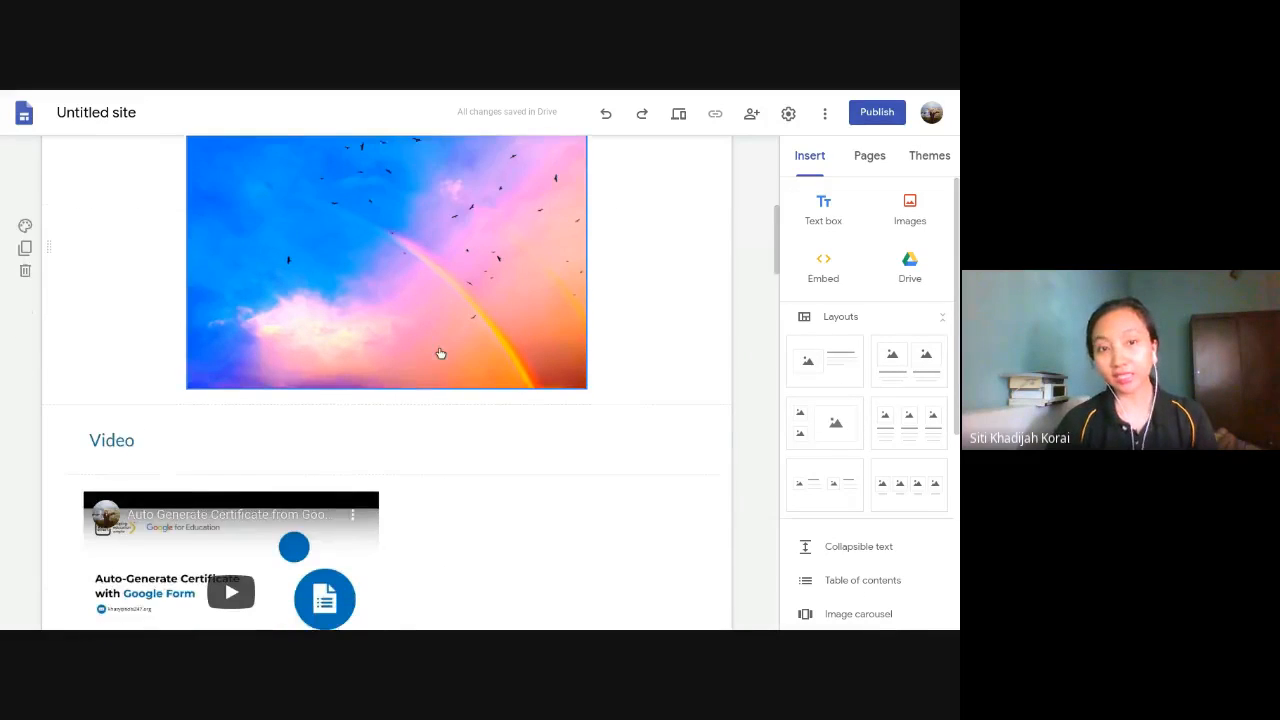
pyautogui.click(91, 348)
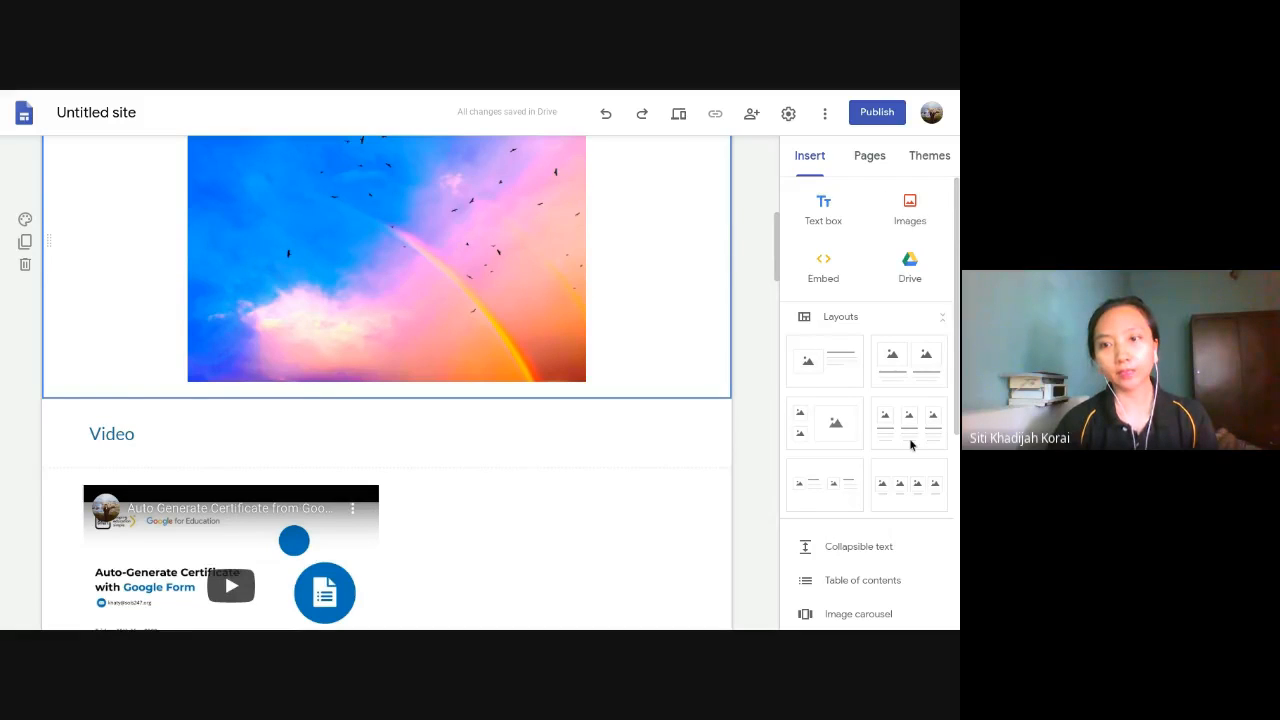
pyautogui.scroll(-2, 910, 445)
pyautogui.click(858, 419)
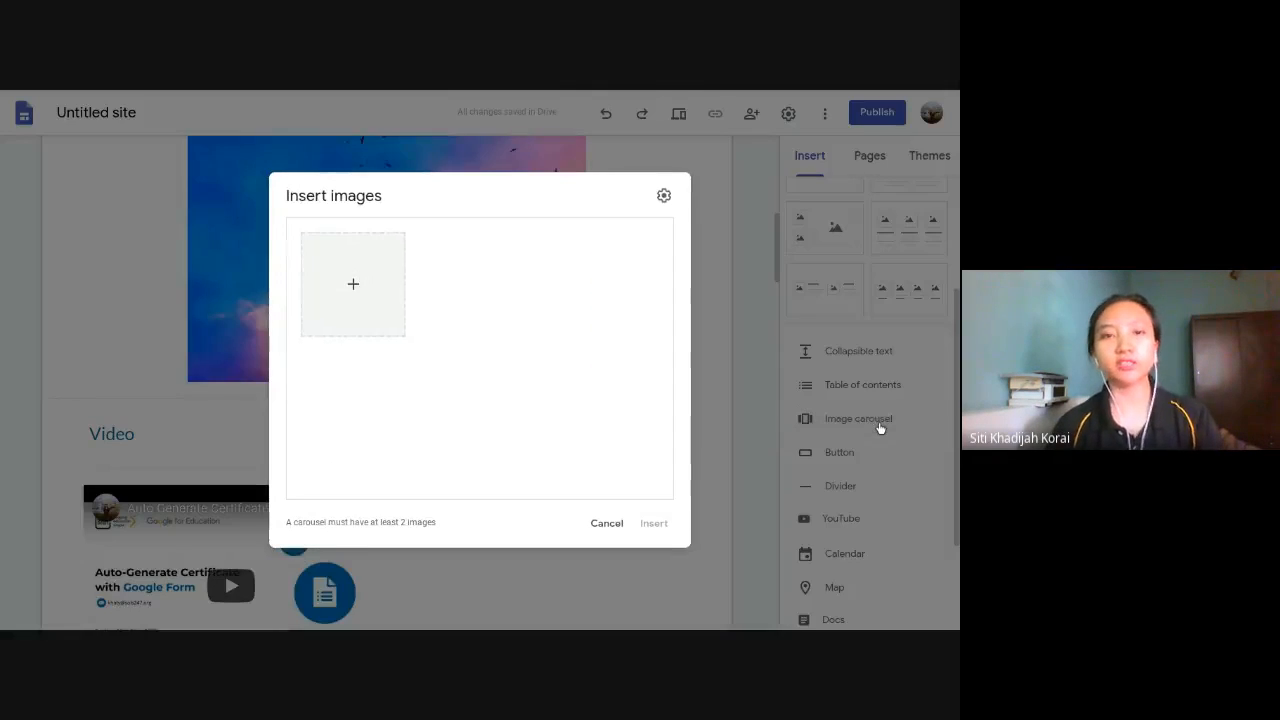
pyautogui.click(352, 284)
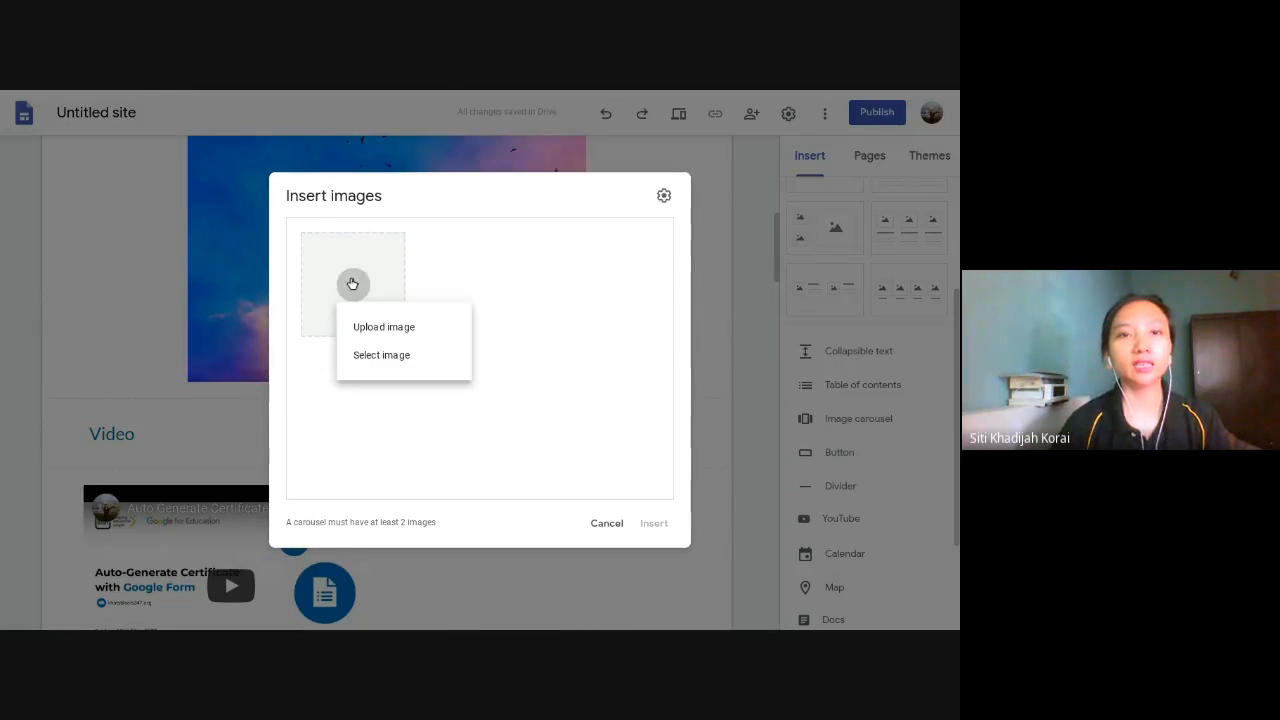
pyautogui.click(421, 354)
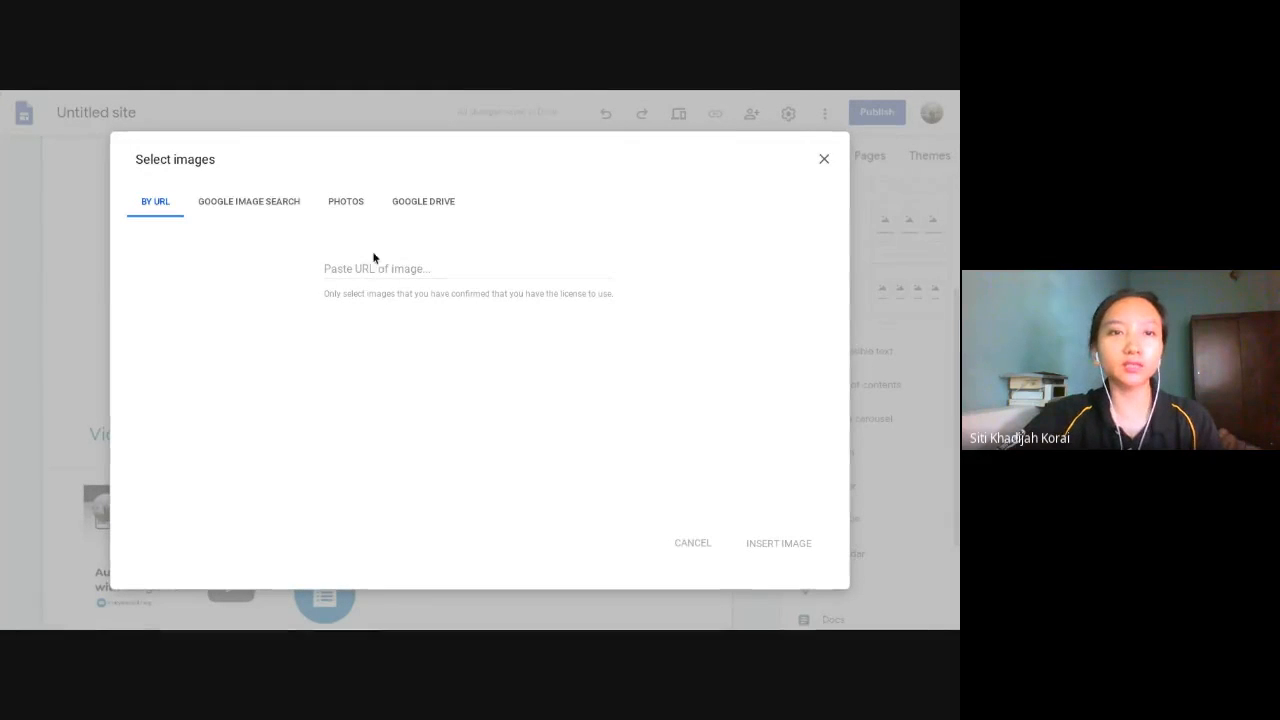
pyautogui.click(270, 206)
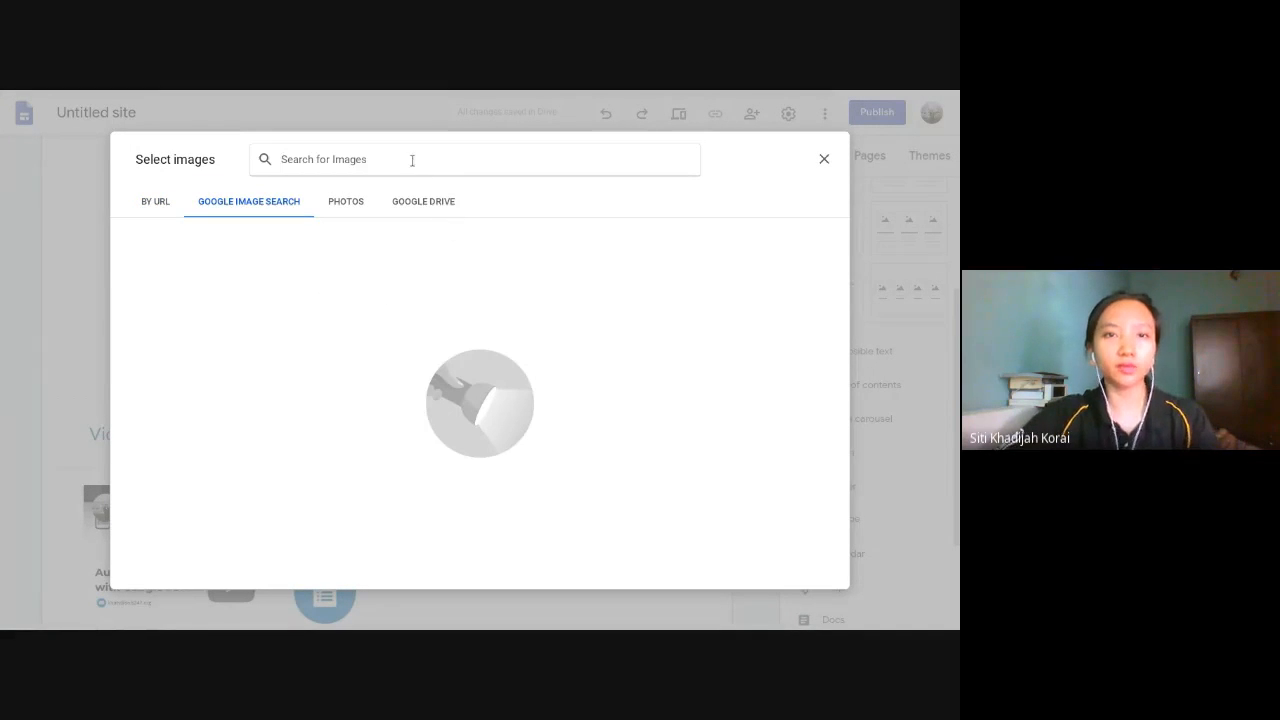
pyautogui.write('rainbow')
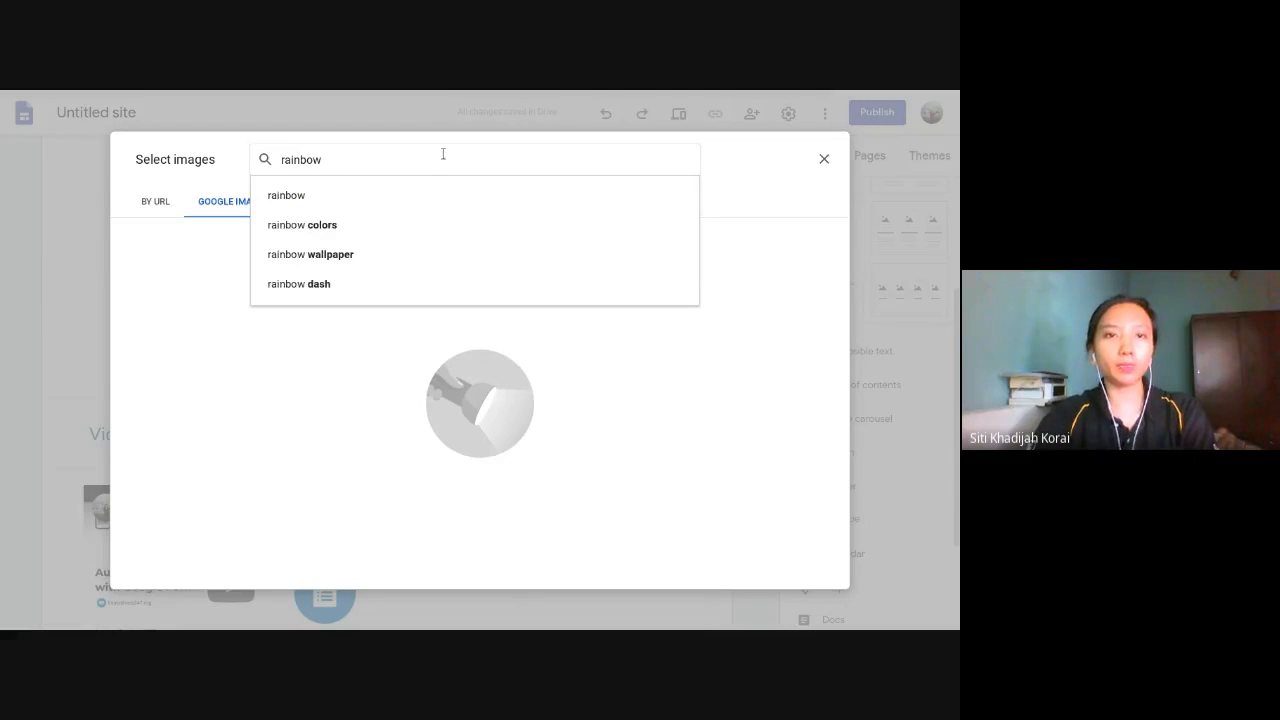
pyautogui.press('Return')
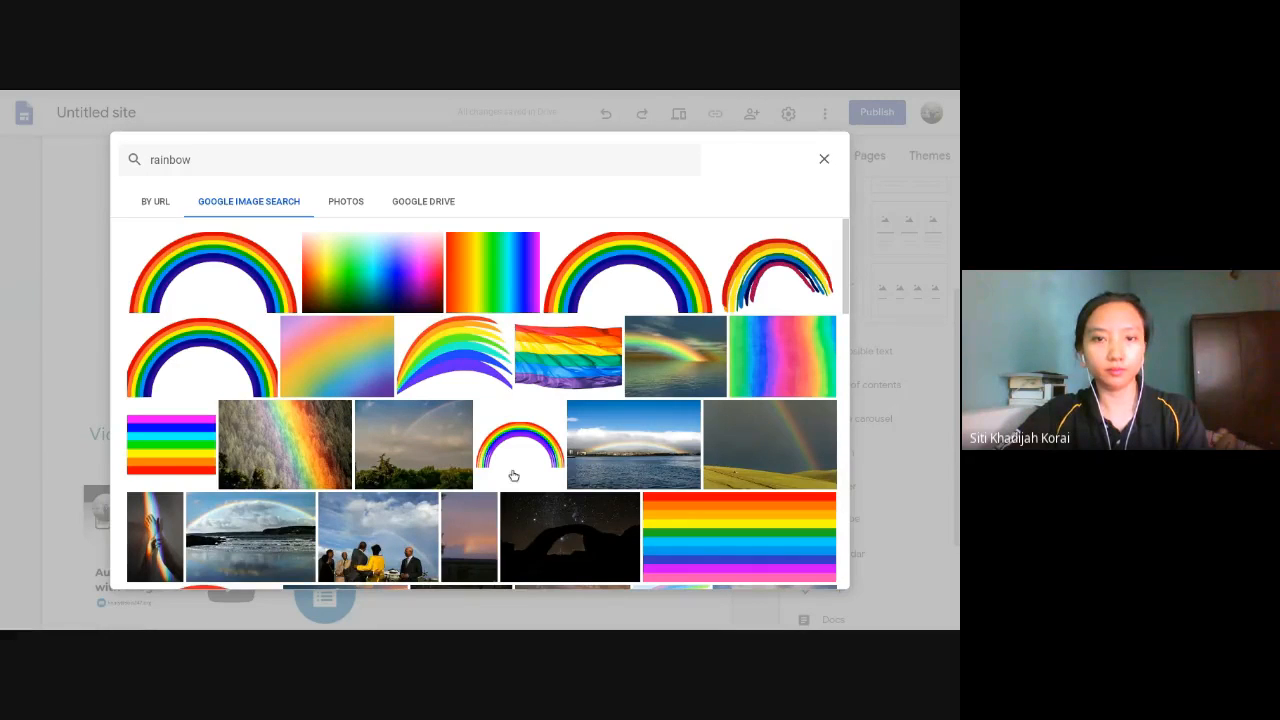
# - Select the bright rainbow by the trees, coastal rainbow, night-sky arch, boardwalk rainbow and pink-sky photos and add them to the carousel's images
pyautogui.click(310, 457)
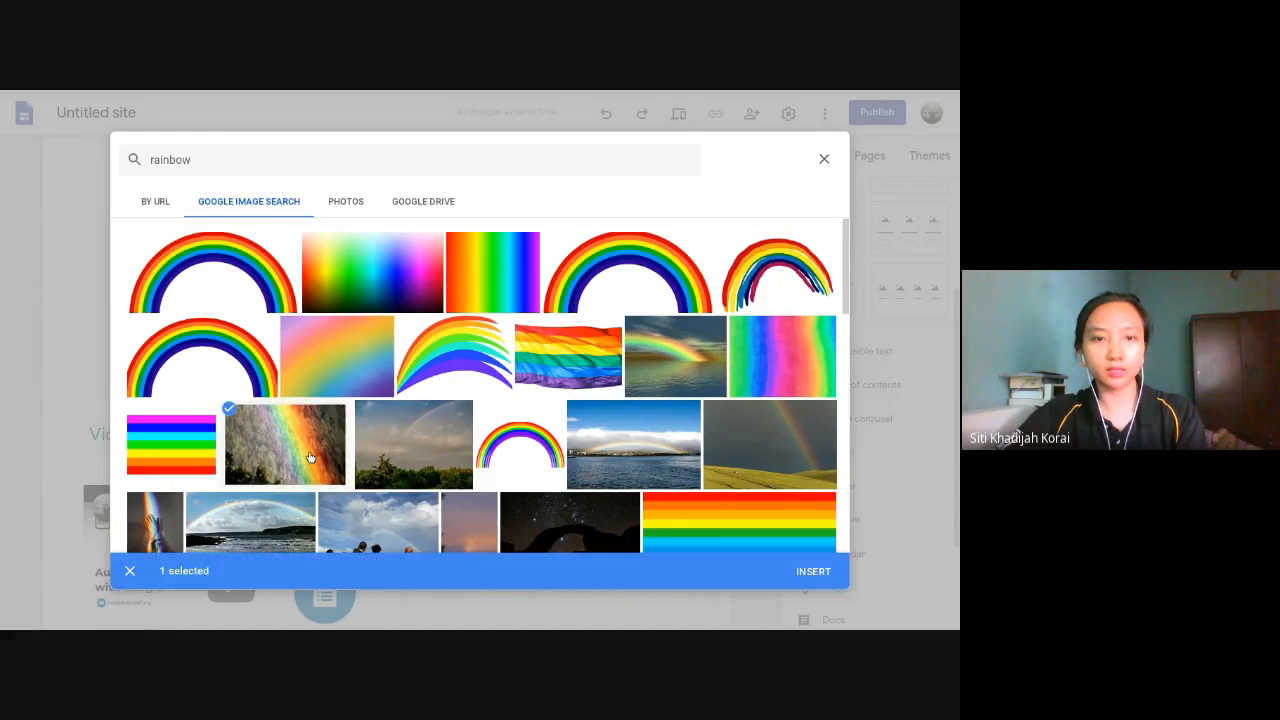
pyautogui.click(290, 522)
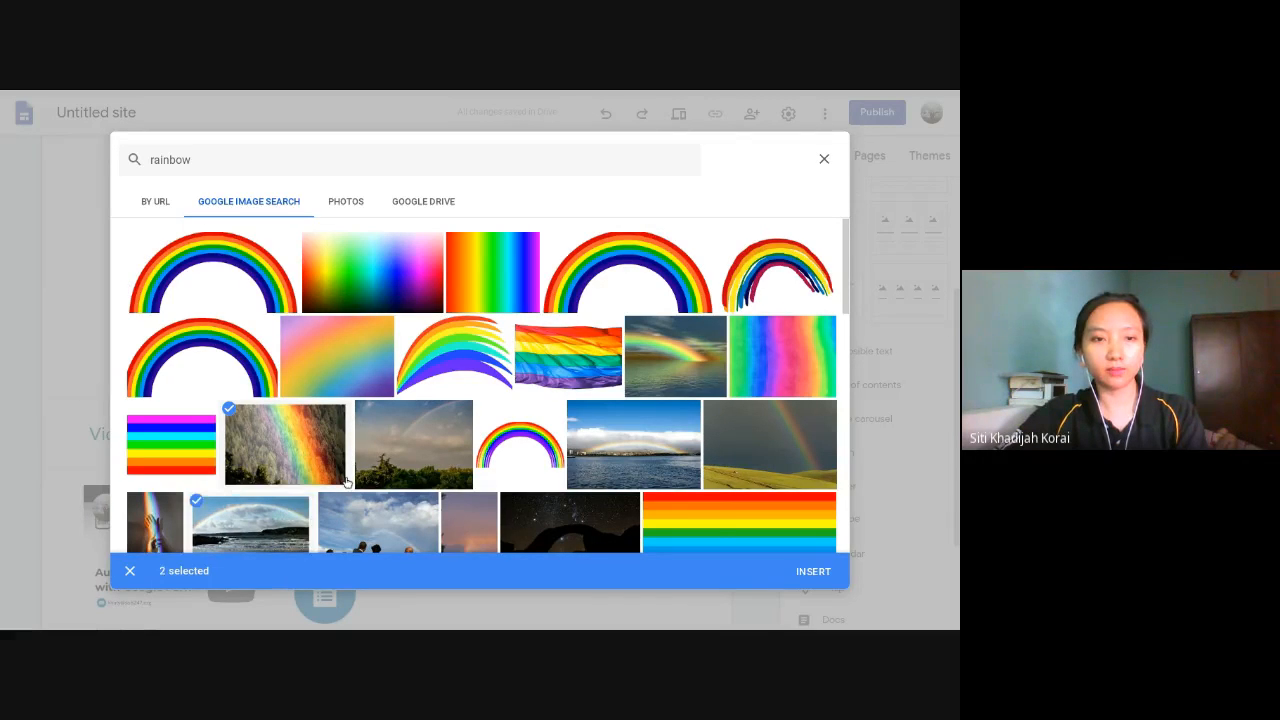
pyautogui.scroll(-2, 378, 500)
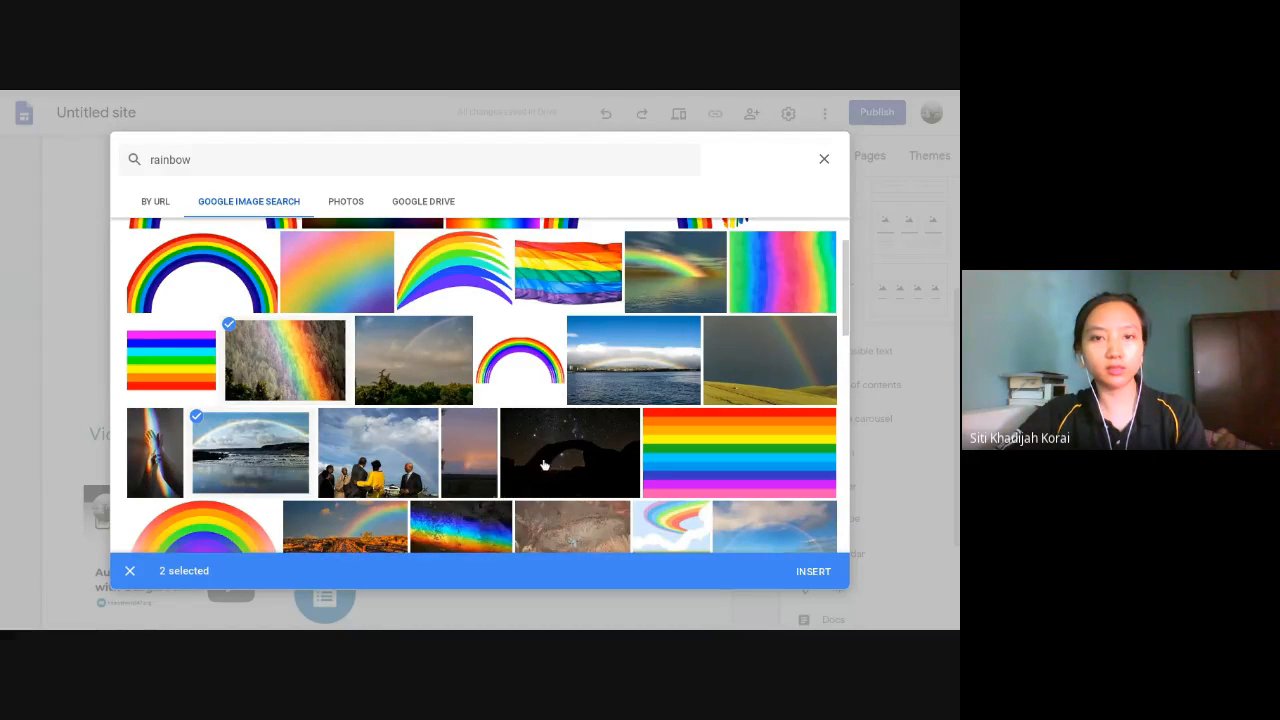
pyautogui.click(520, 430)
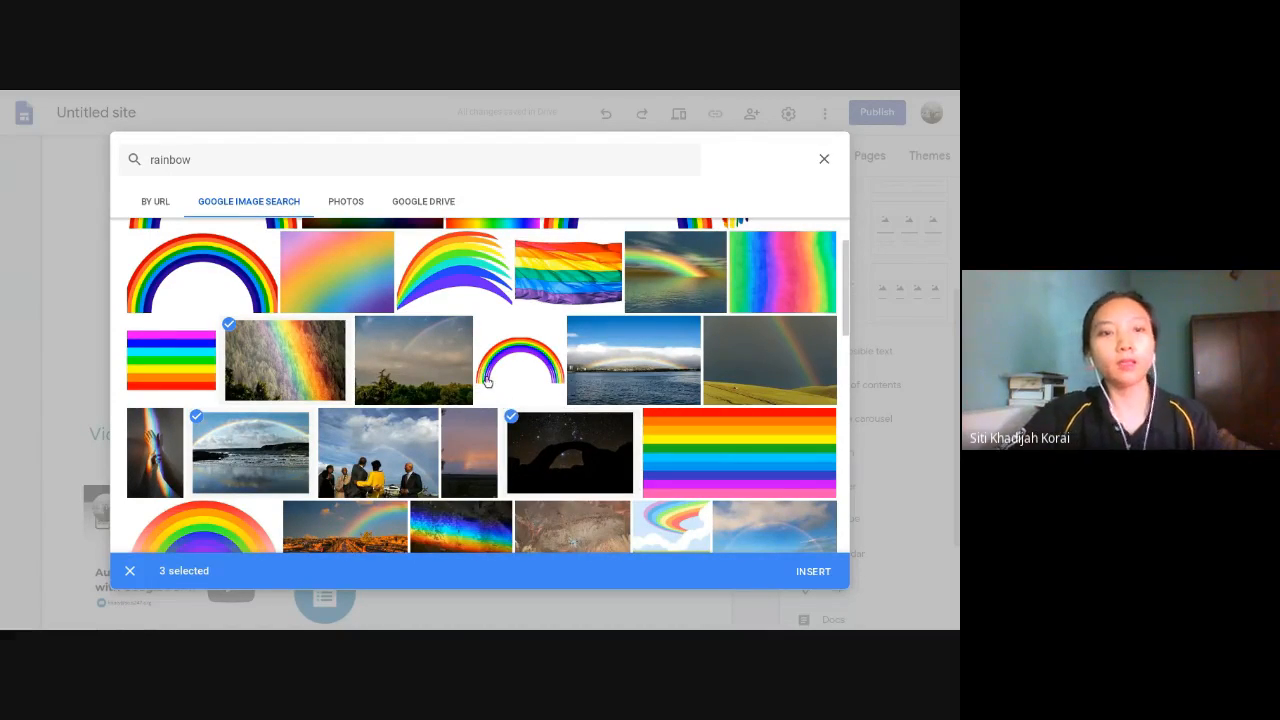
pyautogui.scroll(1, 797, 381)
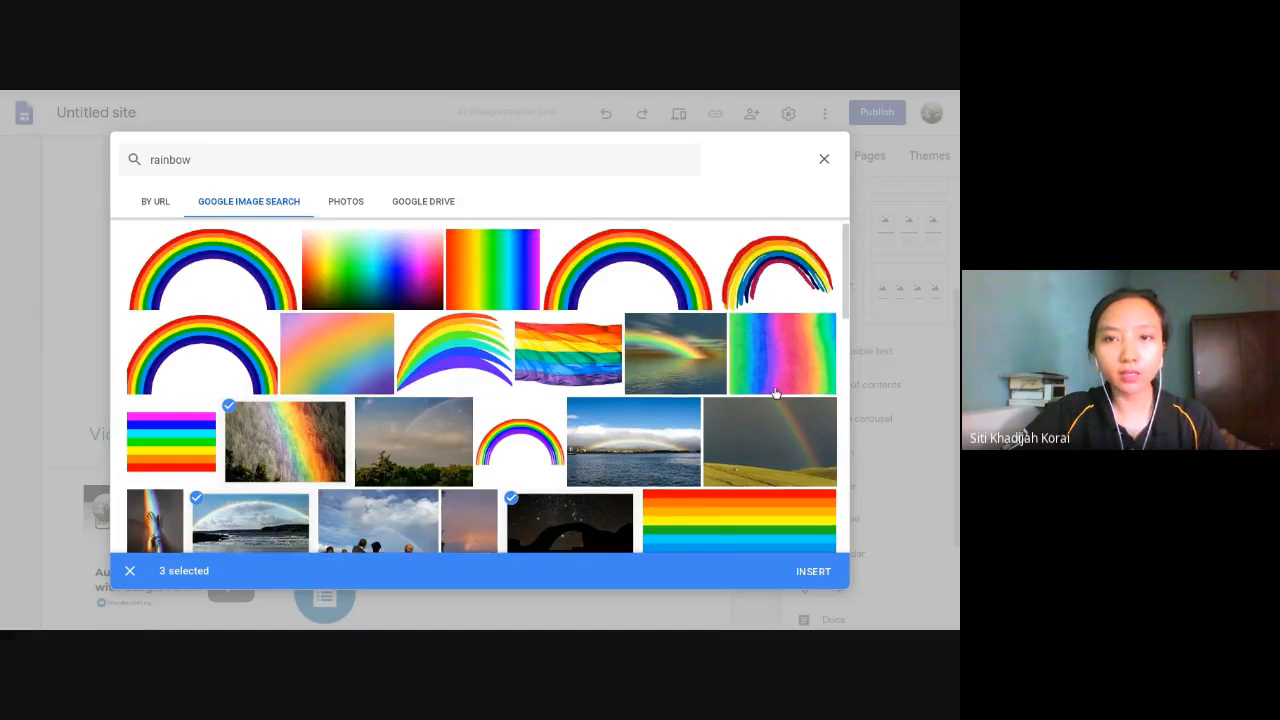
pyautogui.scroll(-3, 680, 370)
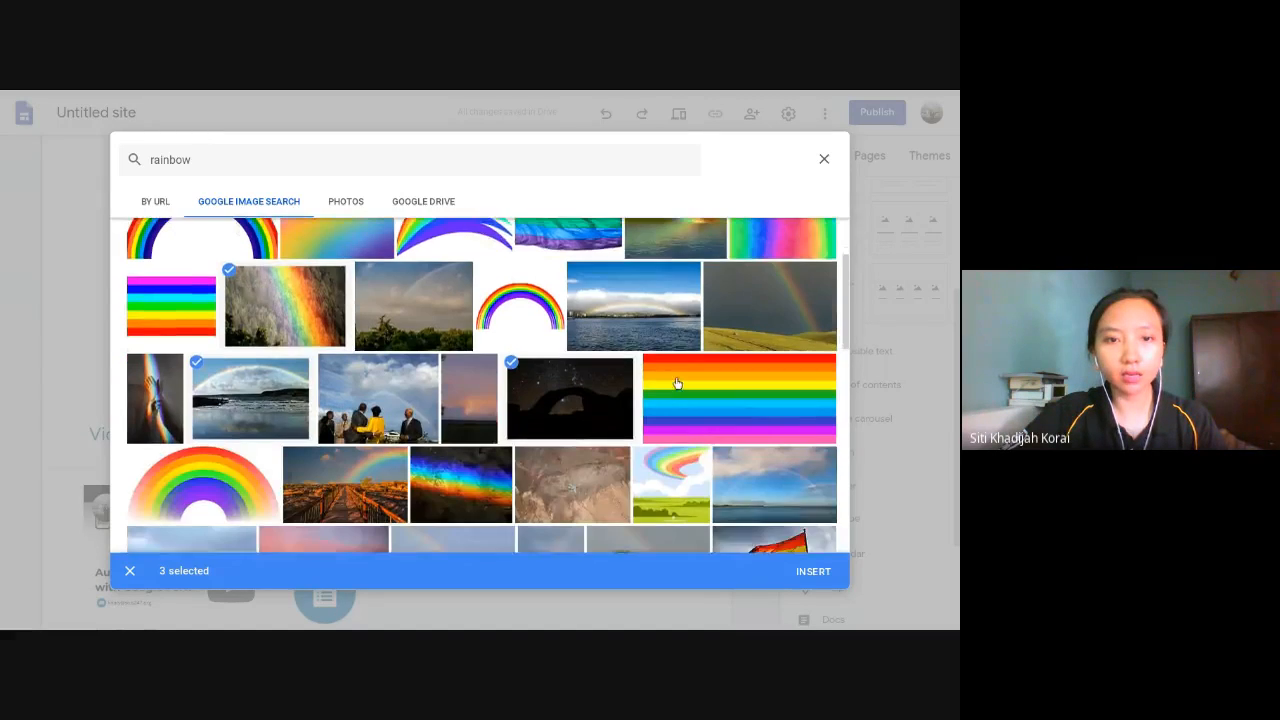
pyautogui.click(366, 420)
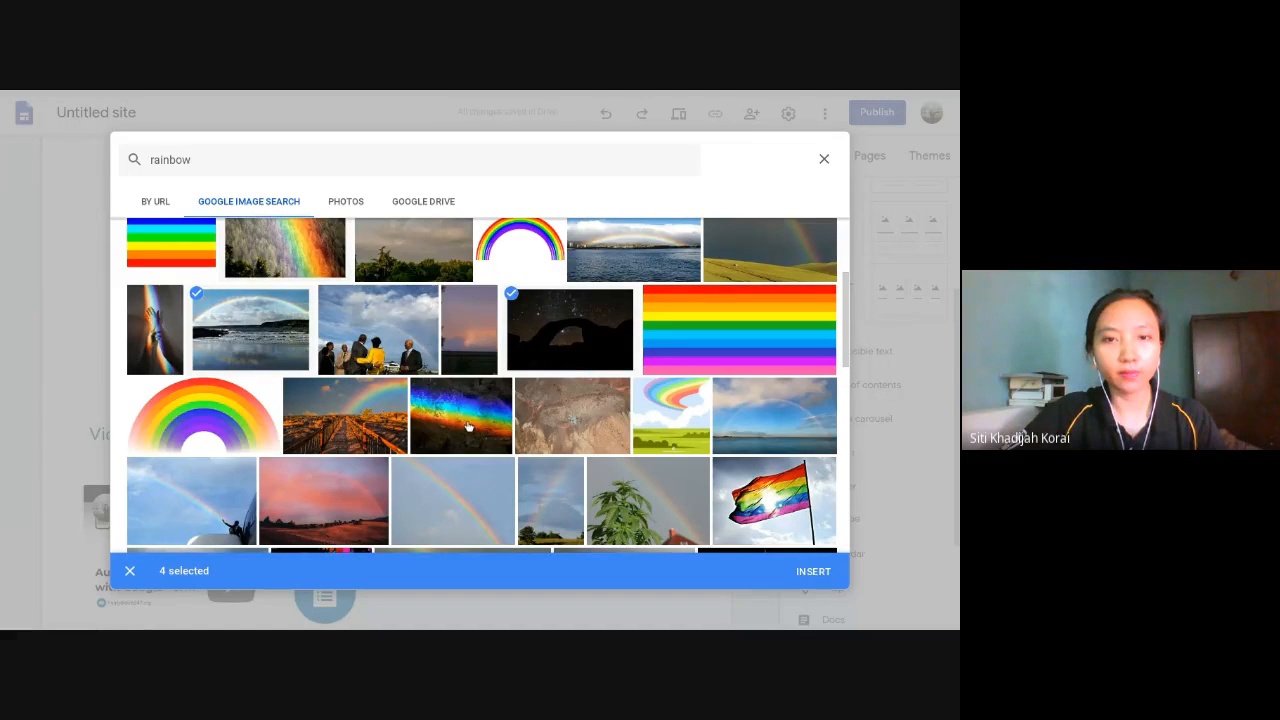
pyautogui.click(377, 437)
pyautogui.scroll(-1, 377, 437)
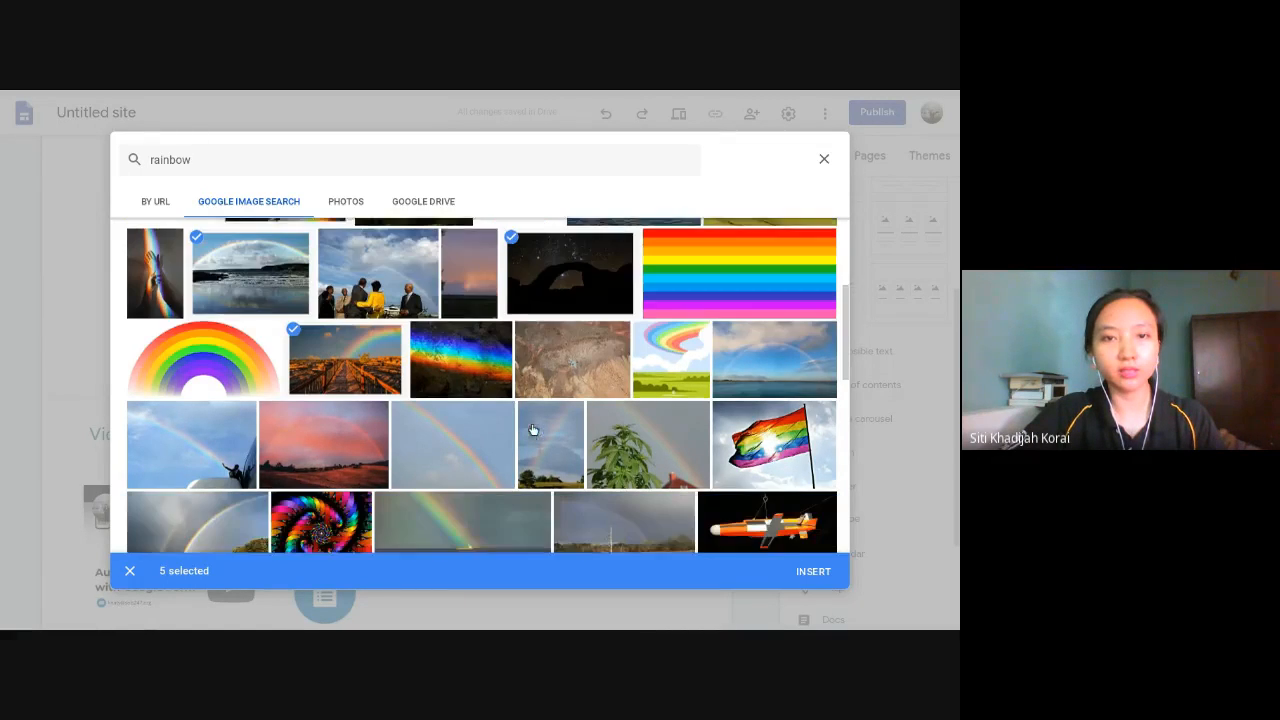
pyautogui.click(358, 444)
pyautogui.scroll(-1, 480, 453)
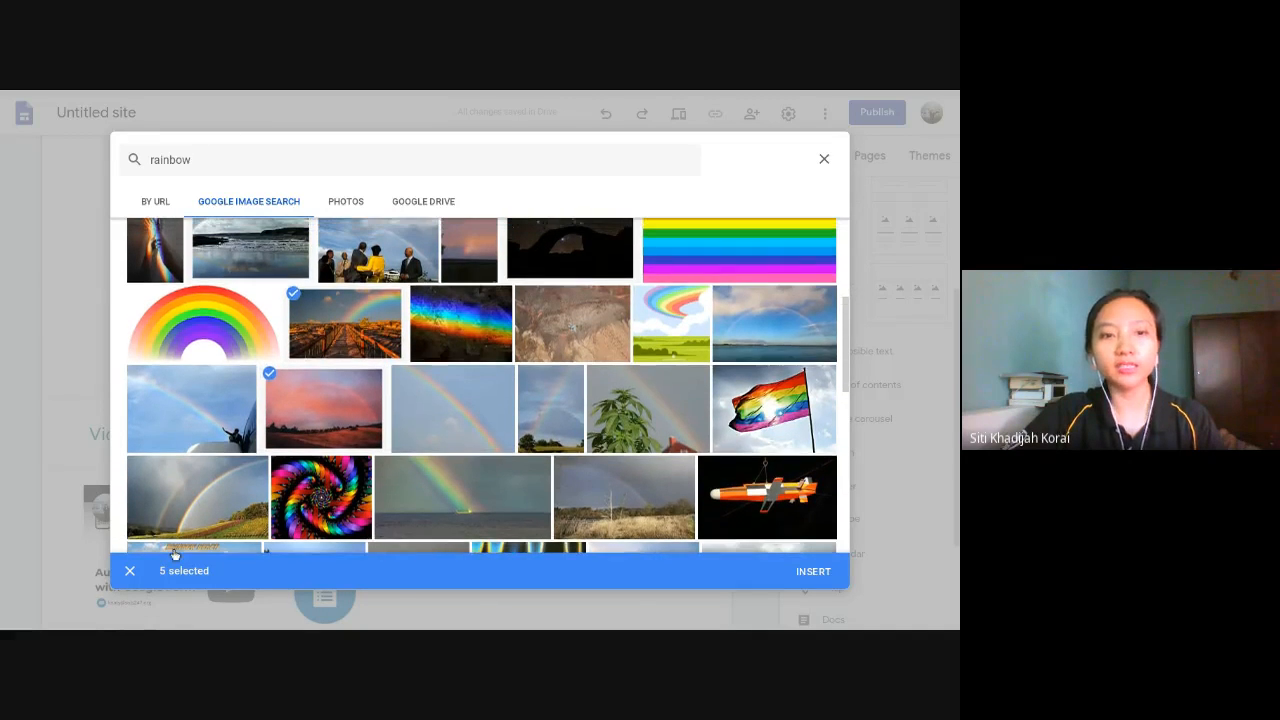
pyautogui.scroll(2, 478, 508)
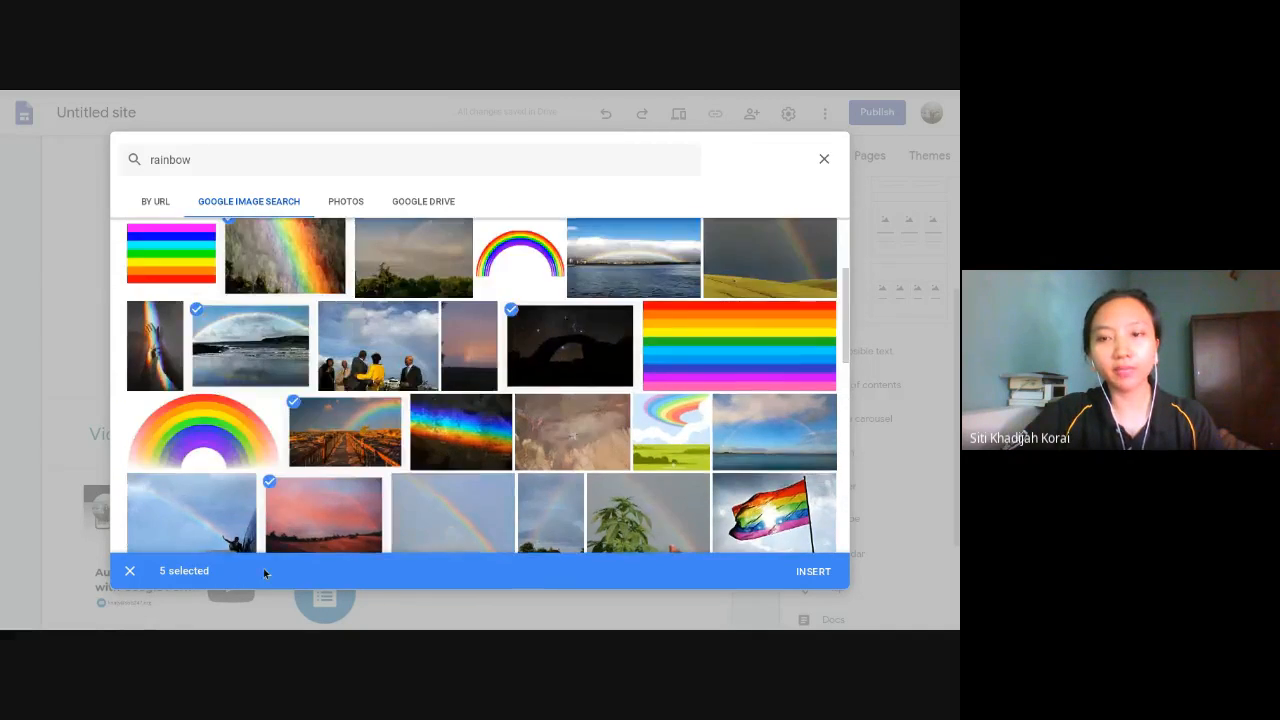
pyautogui.click(813, 573)
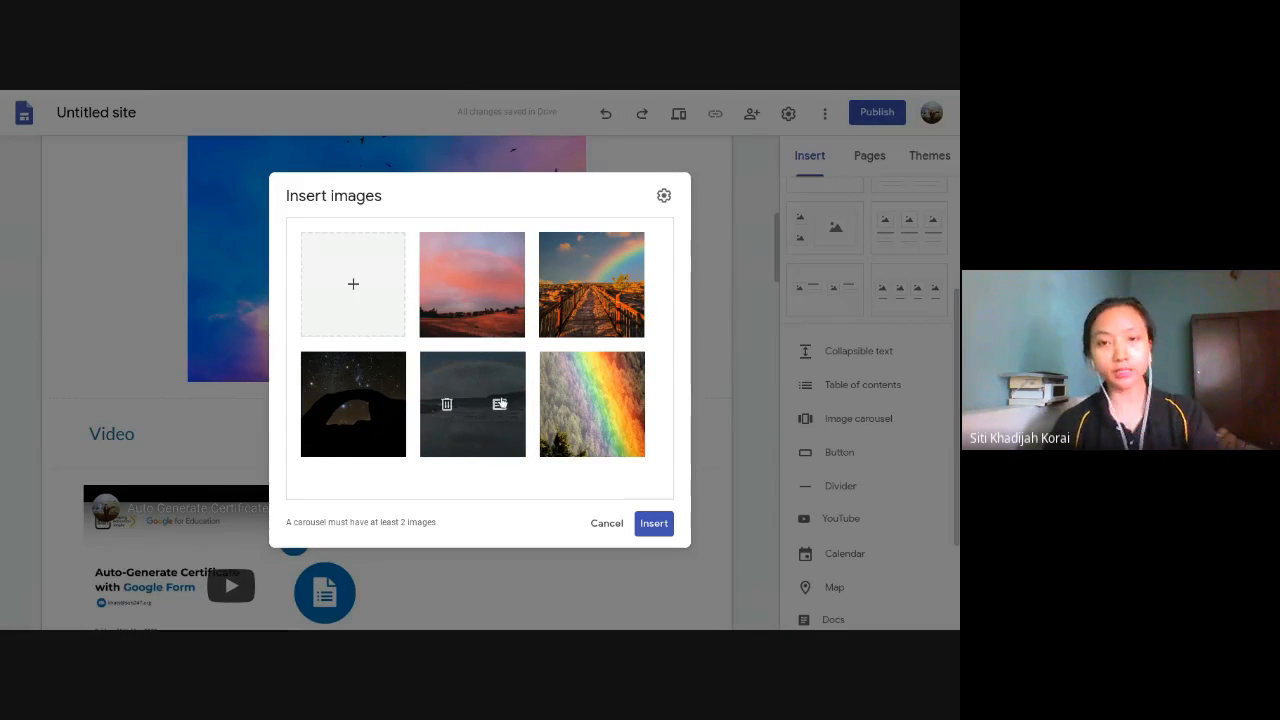
# - Add the caption "Red" to the pink-sky rainbow photo in the carousel's images
pyautogui.moveTo(500, 404); pyautogui.dragTo(494, 286)
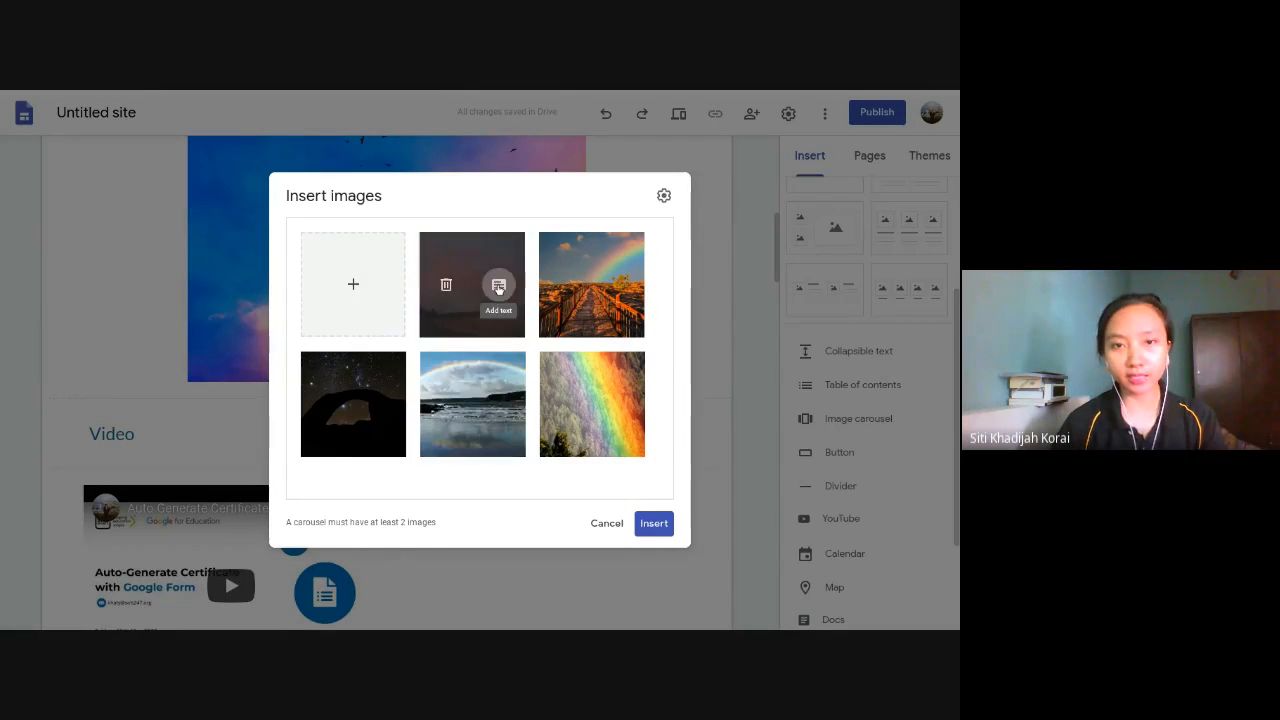
pyautogui.click(499, 286)
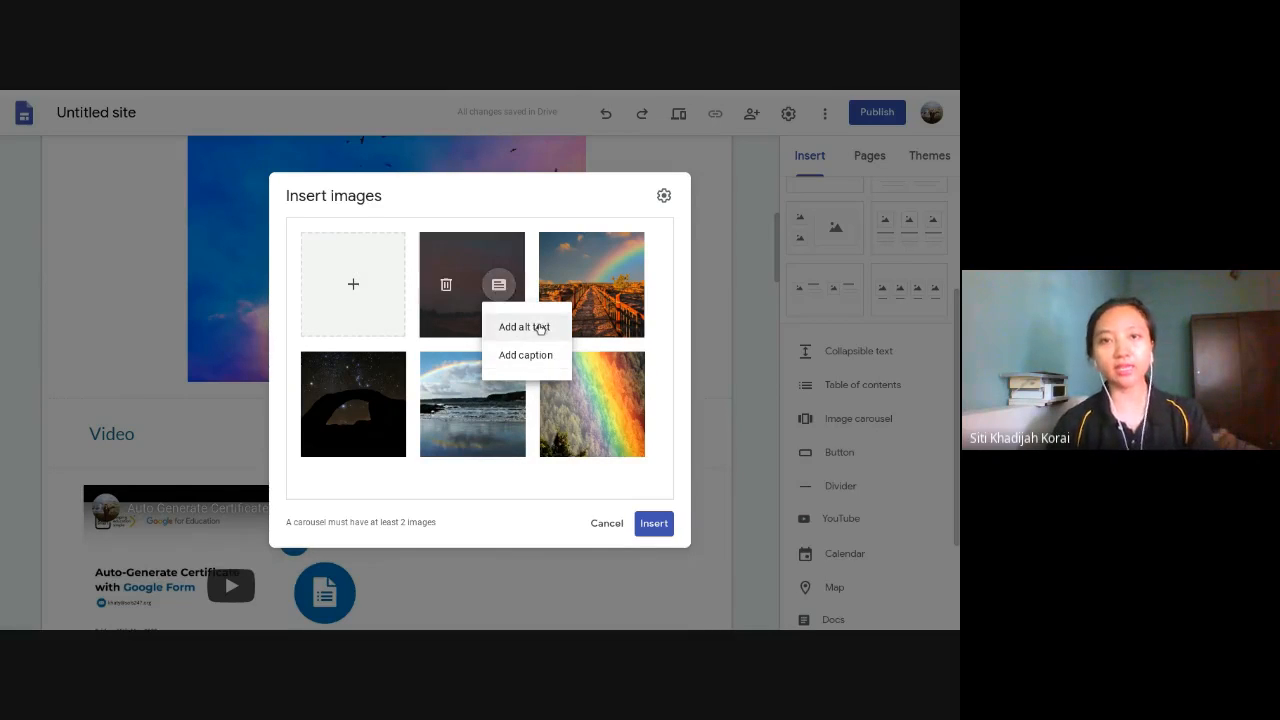
pyautogui.click(545, 360)
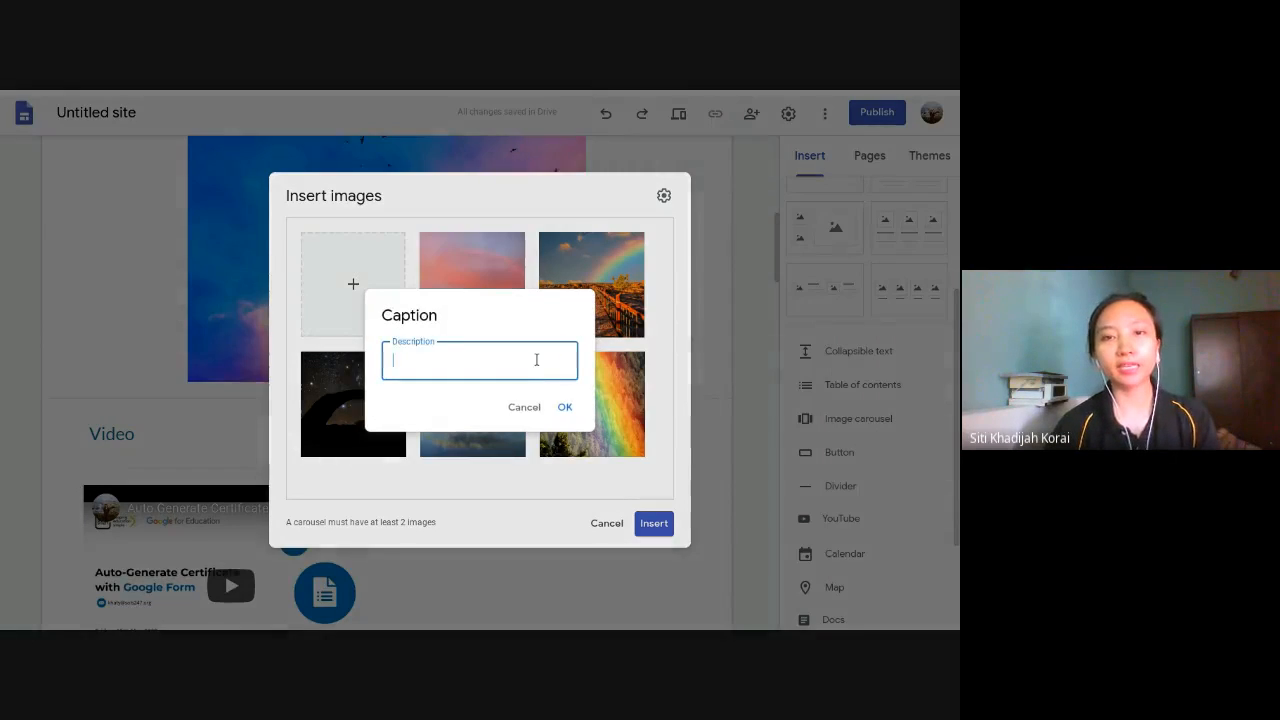
pyautogui.write('Red')
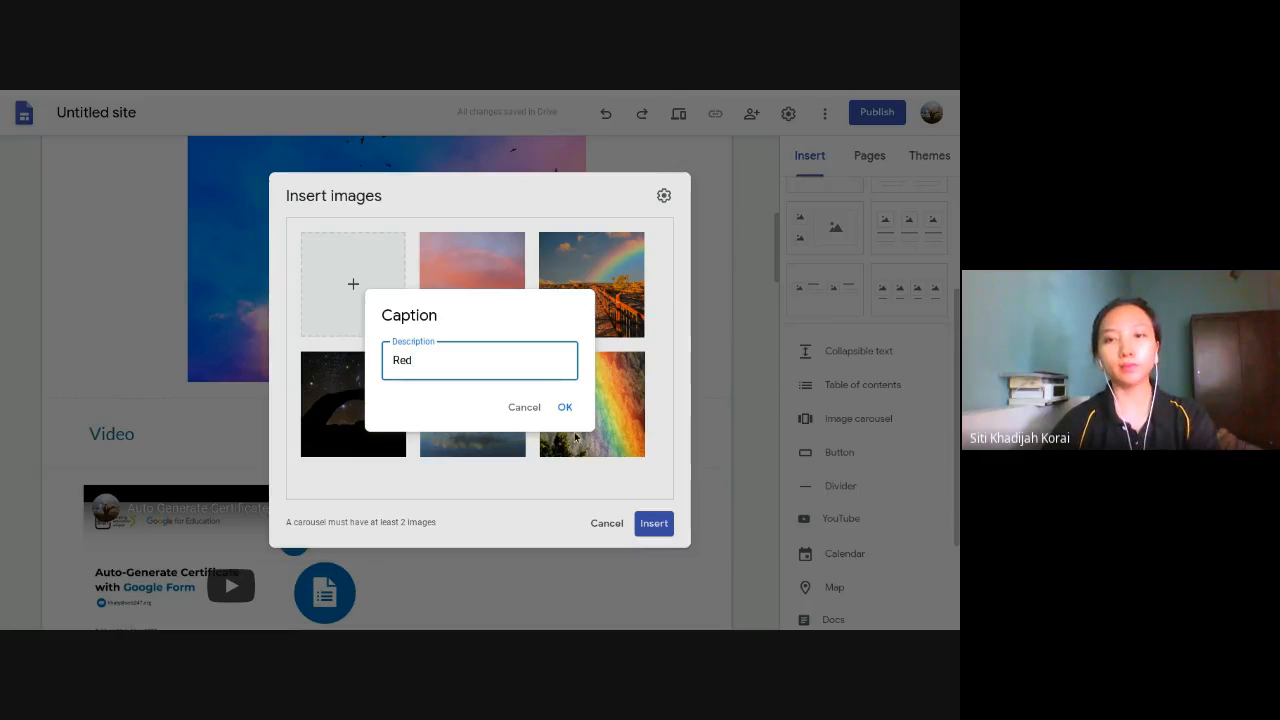
pyautogui.click(565, 410)
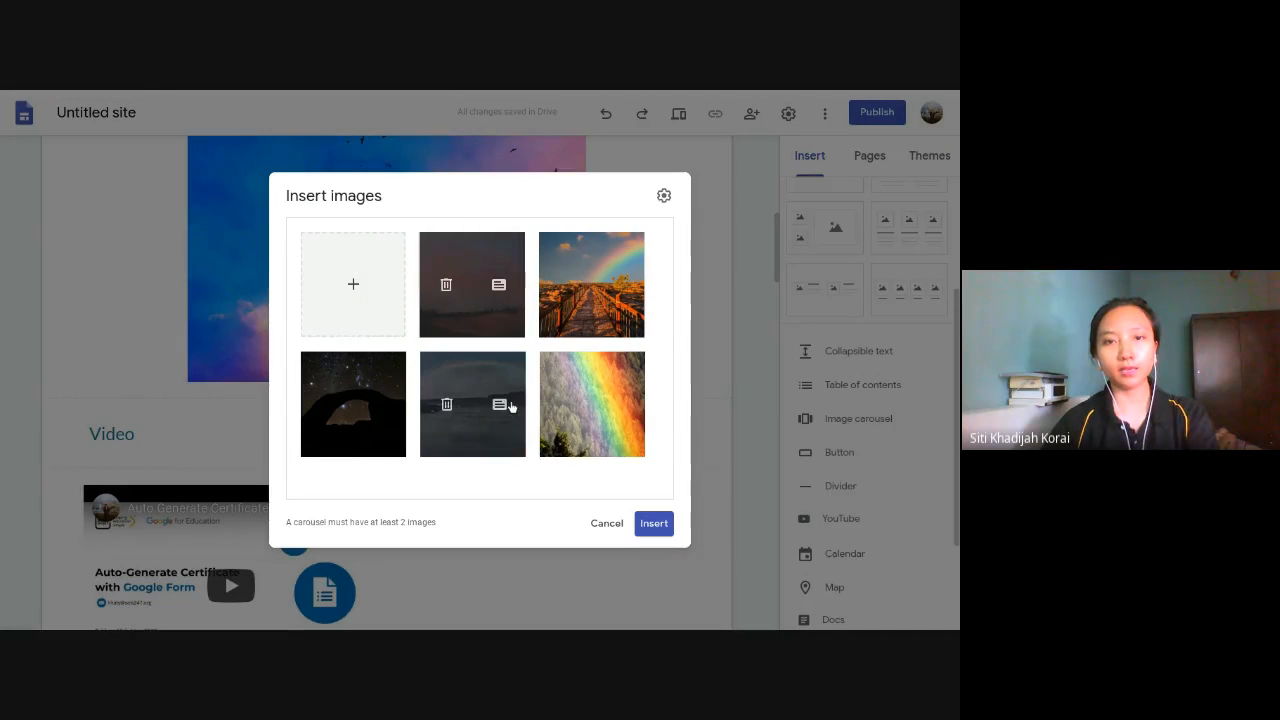
# - Add a caption to the coastal rainbow photo in the carousel's images
pyautogui.click(505, 405)
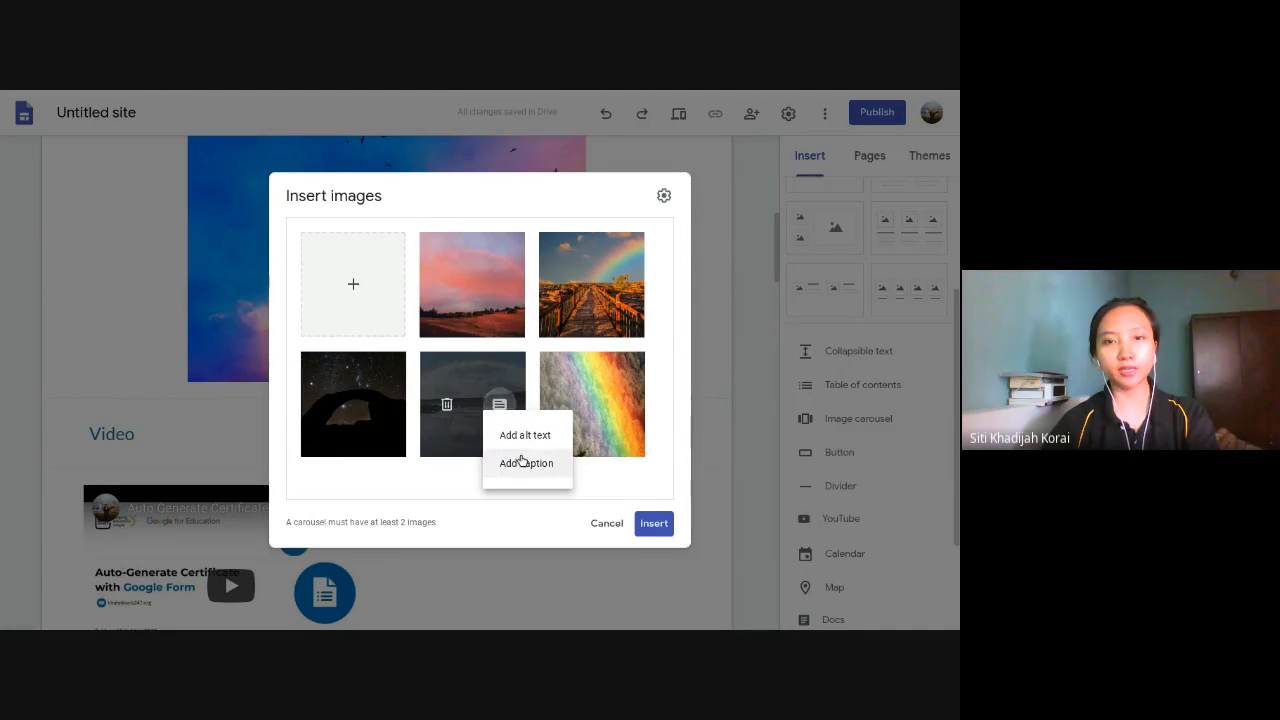
pyautogui.click(521, 462)
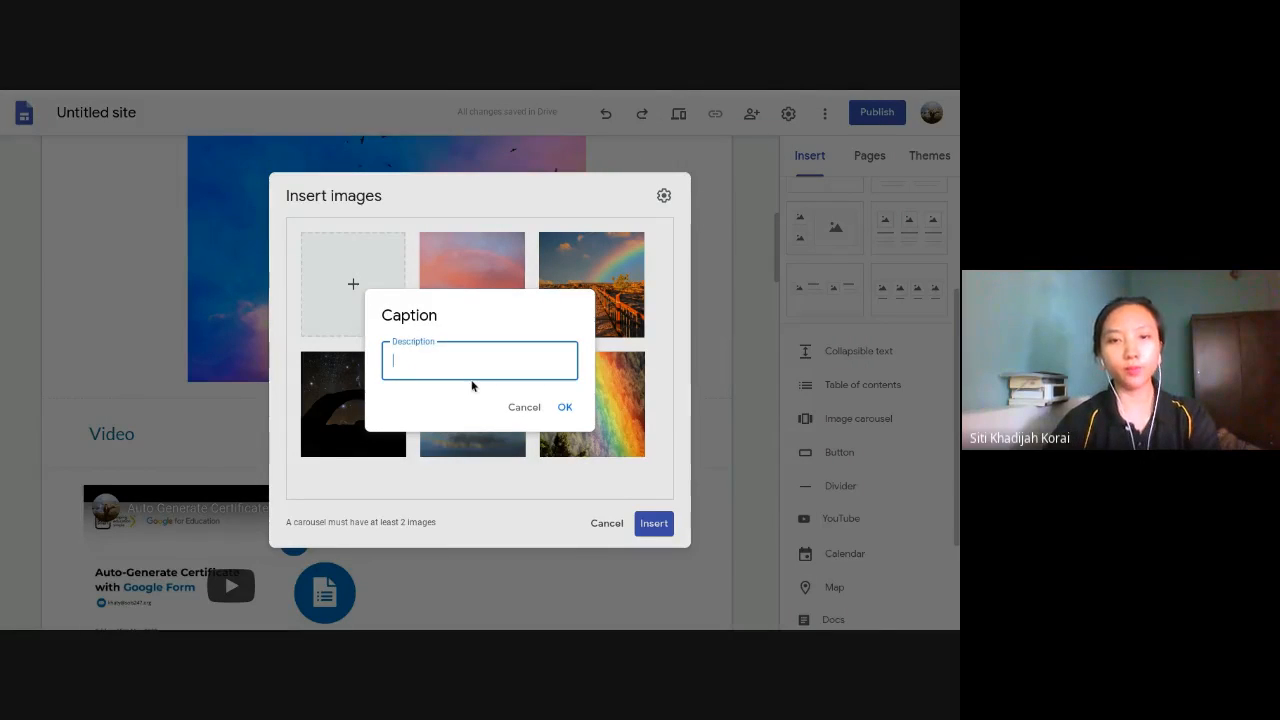
pyautogui.click(570, 410)
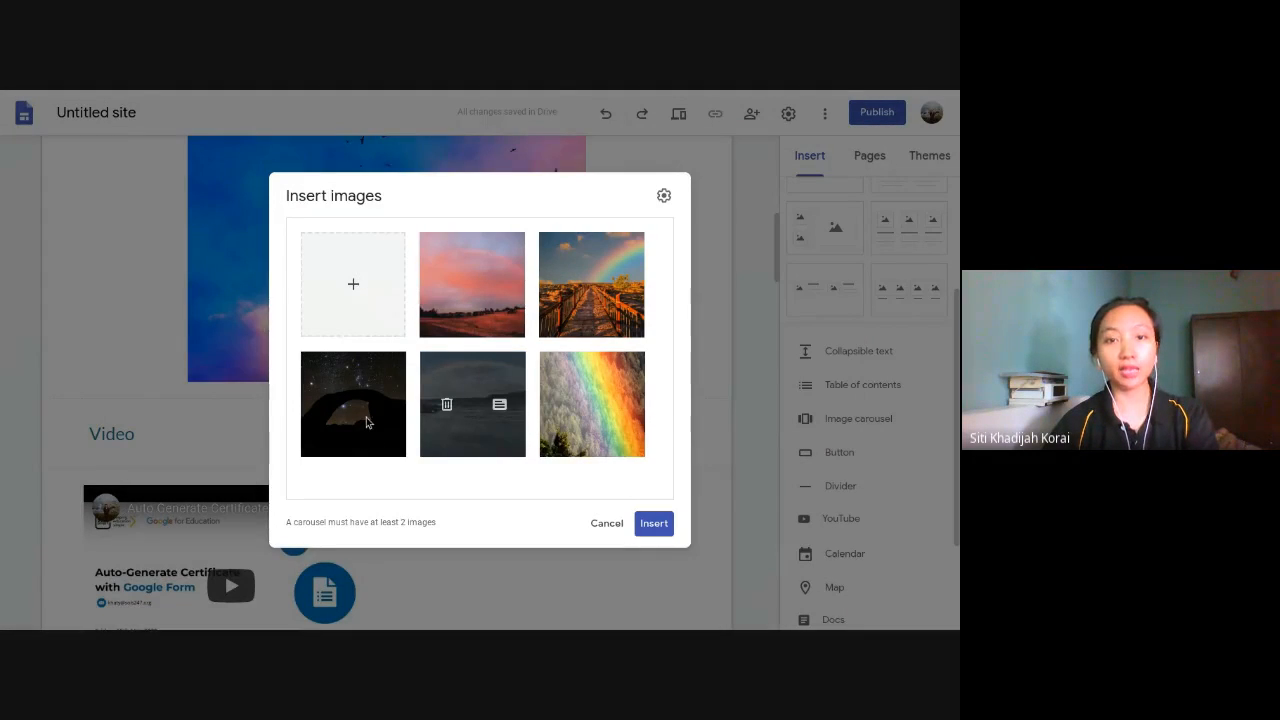
# - Add the caption "Black" to the night-sky arch photo and insert the carousel into the page
pyautogui.click(380, 404)
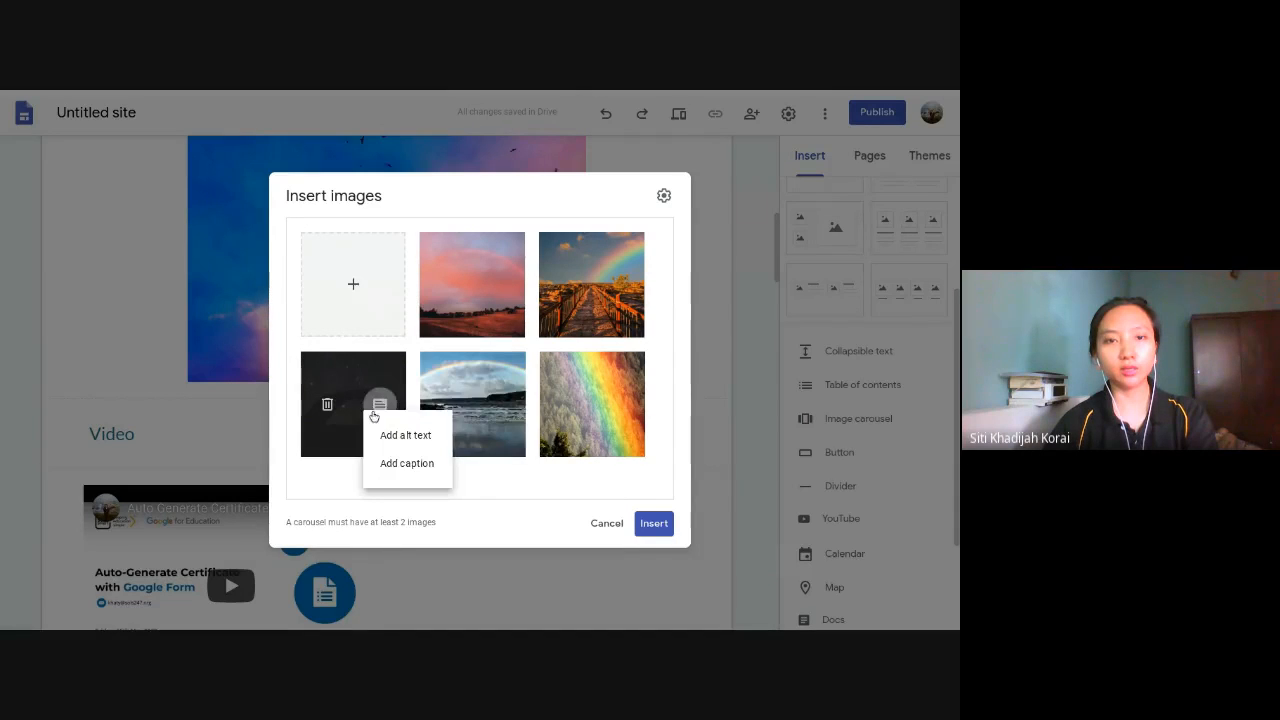
pyautogui.click(397, 463)
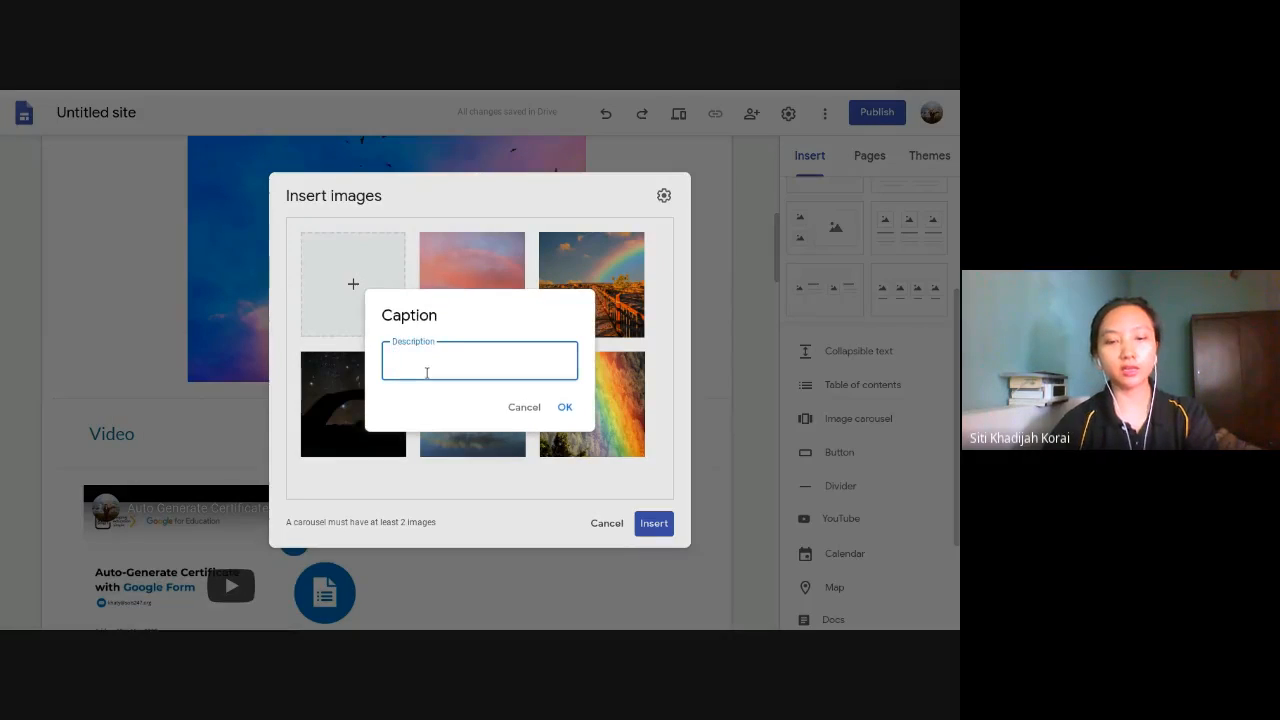
pyautogui.write('Black')
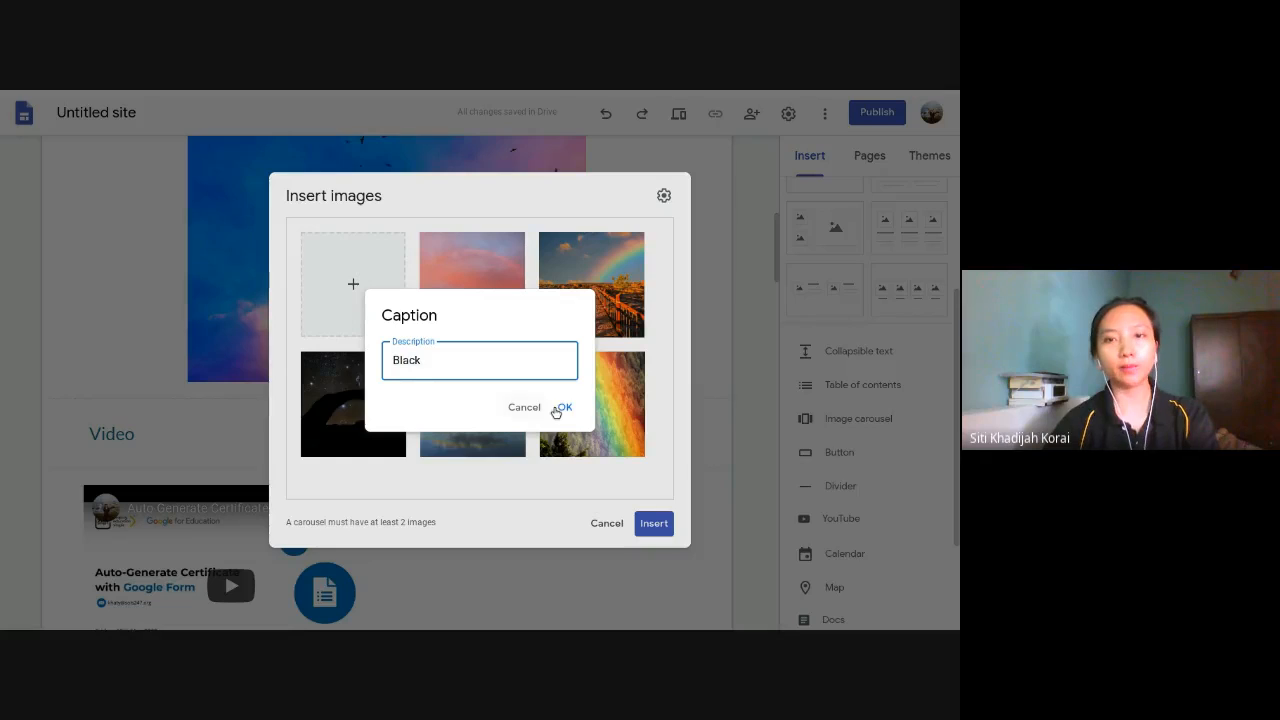
pyautogui.click(563, 407)
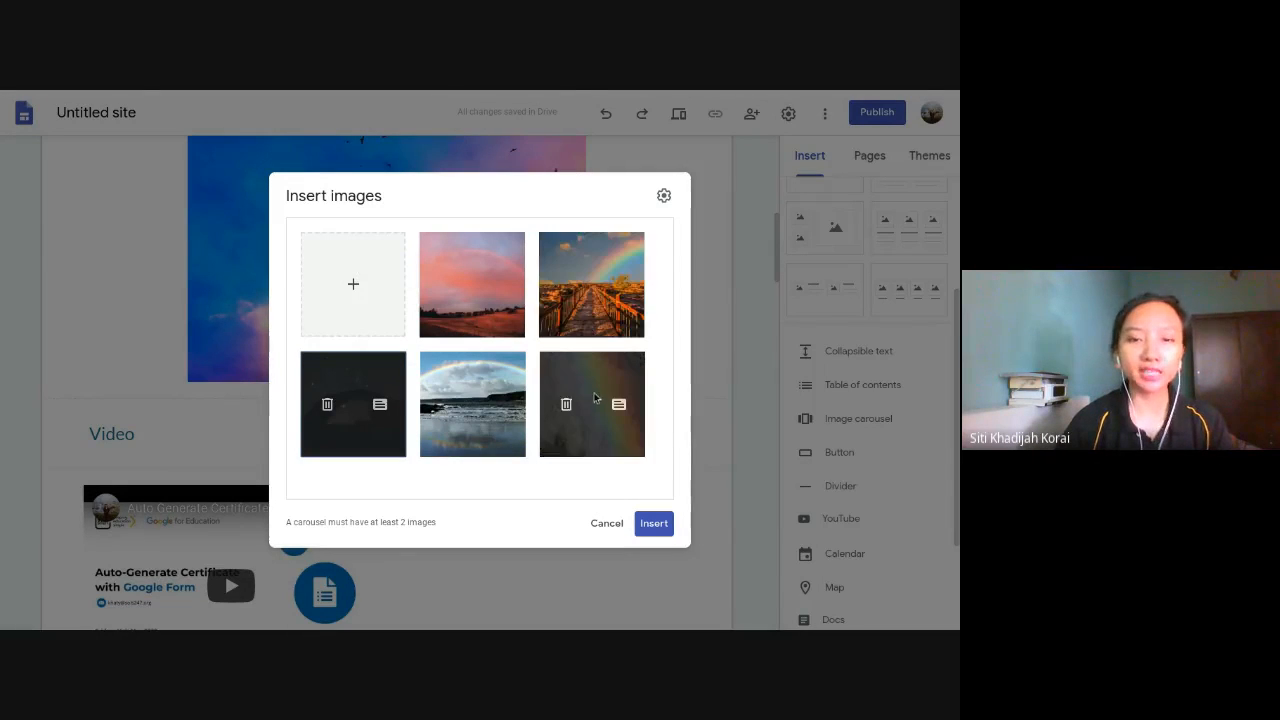
pyautogui.click(652, 523)
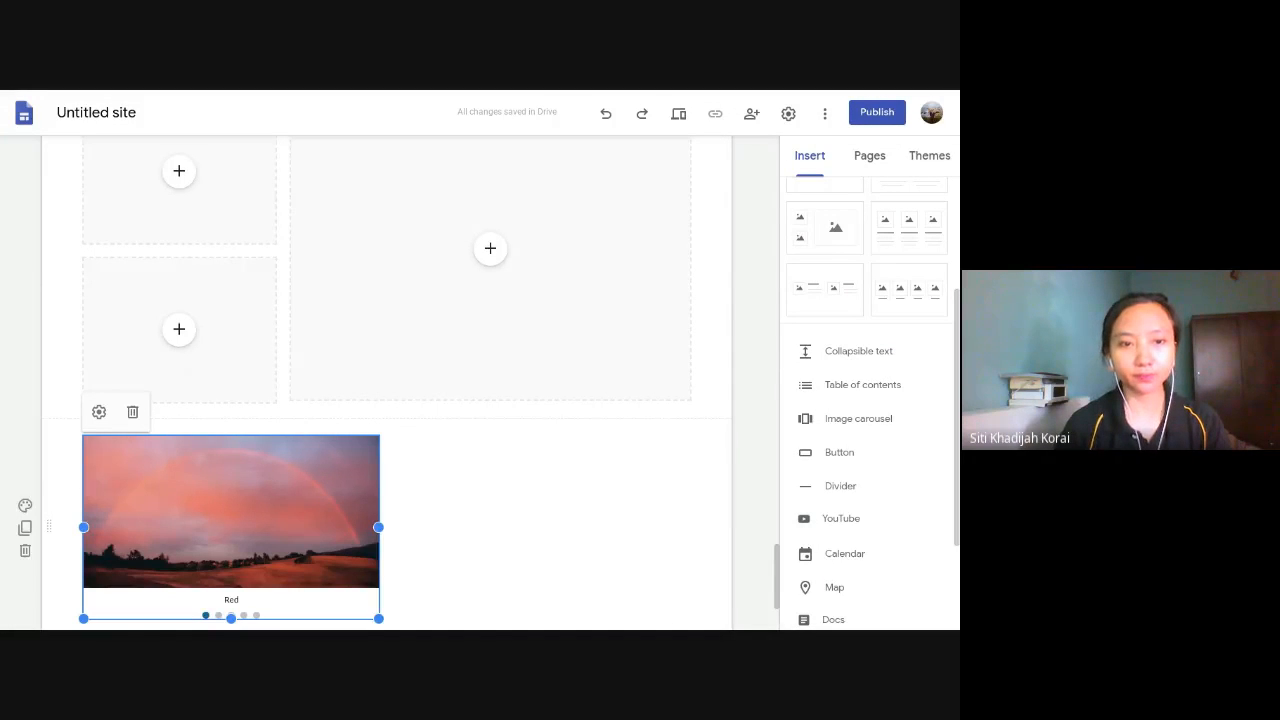
# - Move the image carousel section between the rainbow image and the Video heading, and centre the carousel horizontally in it
pyautogui.scroll(-3, 304, 417)
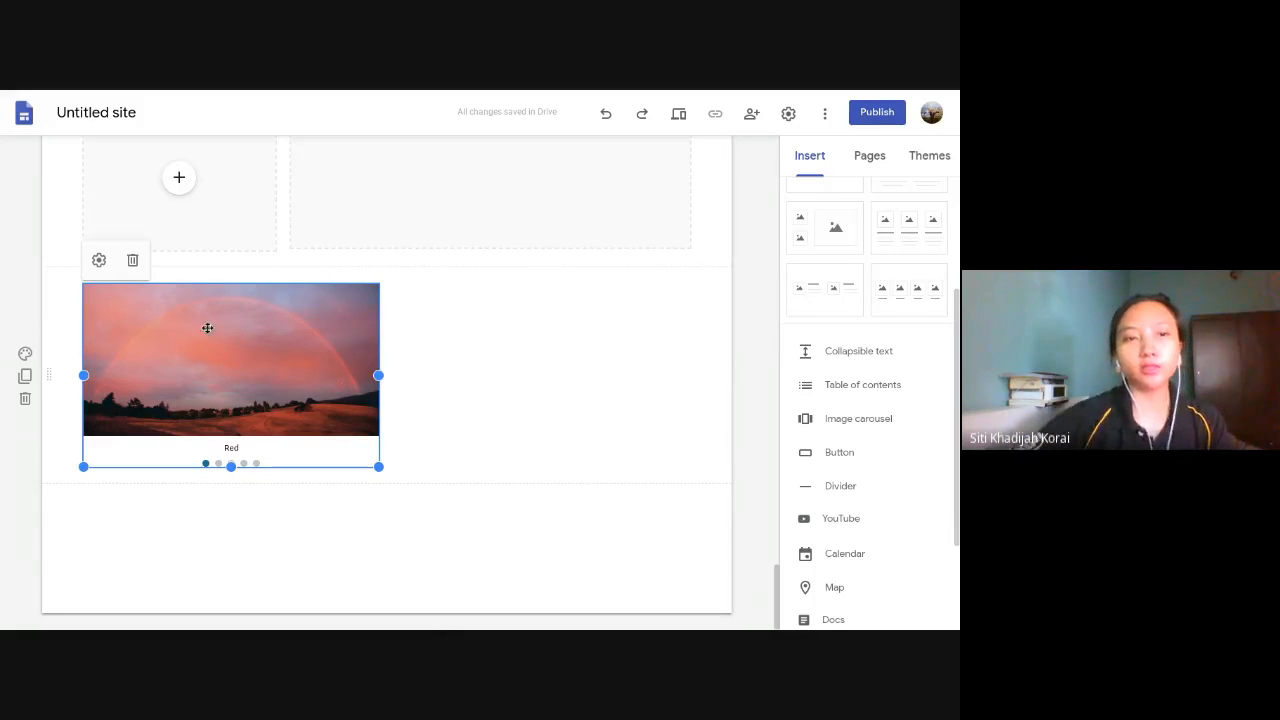
pyautogui.scroll(1, 113, 370)
pyautogui.moveTo(52, 405); pyautogui.dragTo(94, 357)
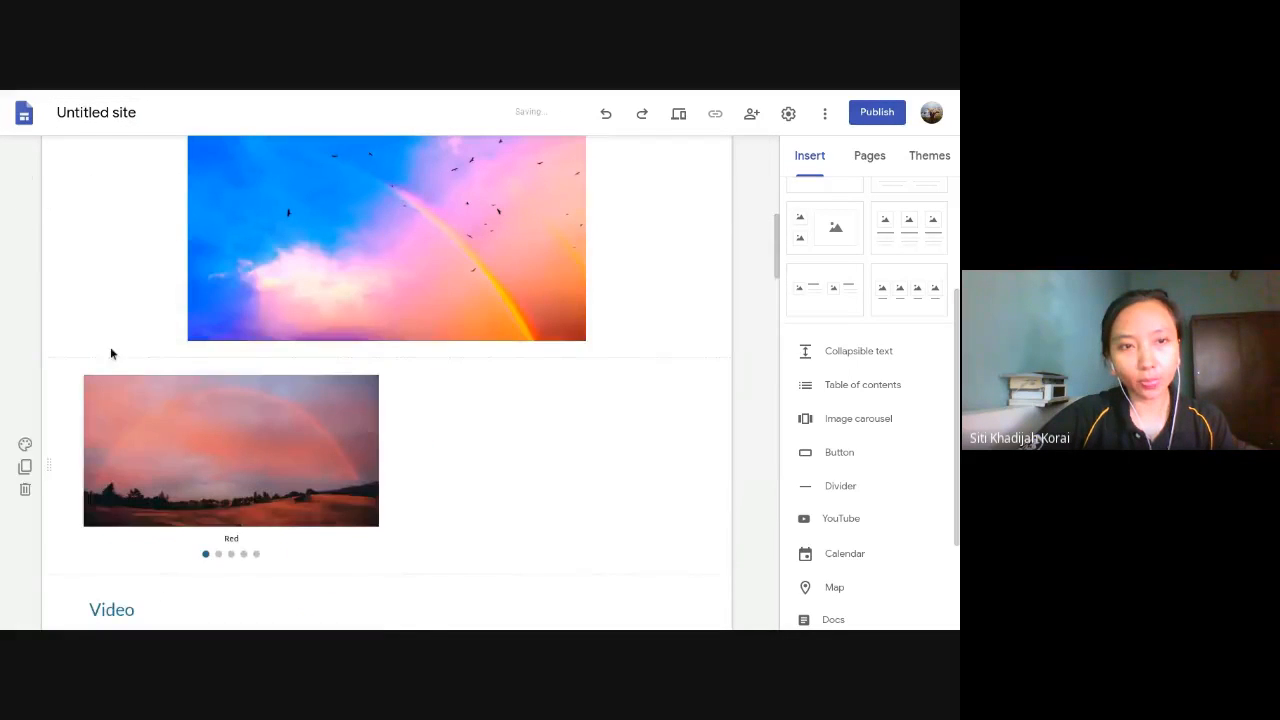
pyautogui.moveTo(340, 435); pyautogui.dragTo(429, 429)
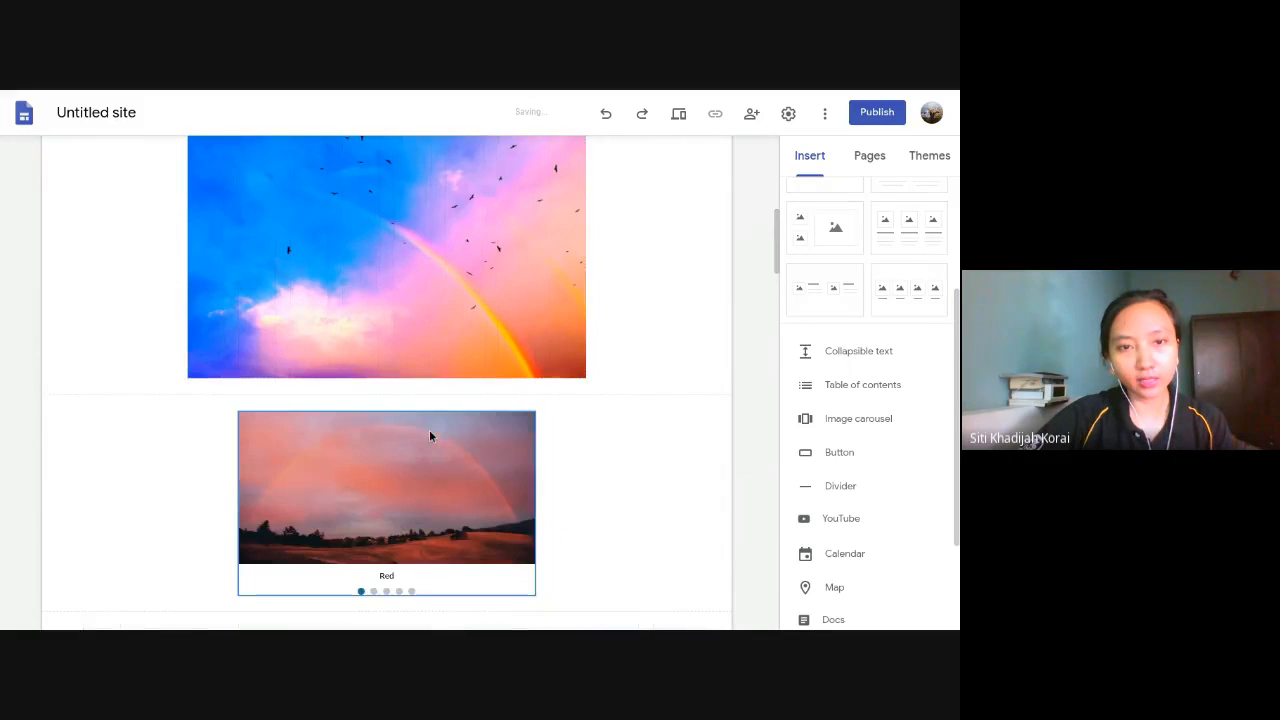
# - Preview the site and examine the captioned image carousel below the rainbow image
pyautogui.click(679, 113)
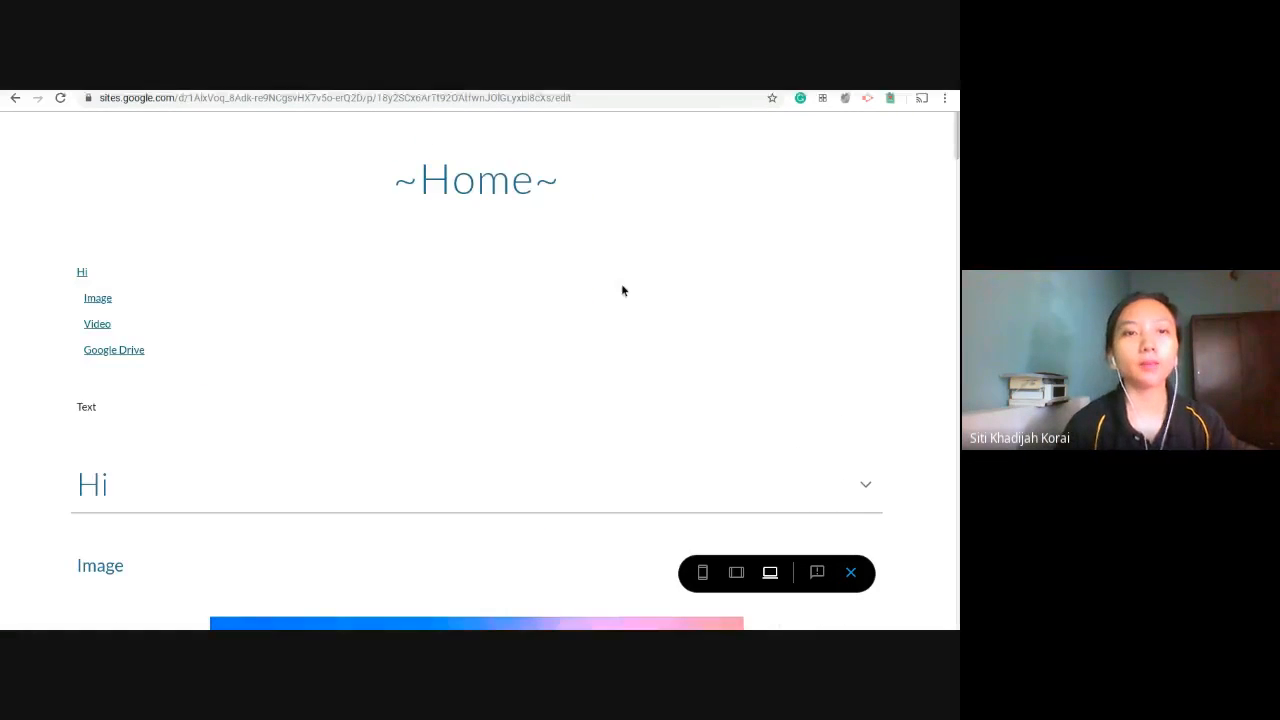
pyautogui.scroll(-5, 567, 390)
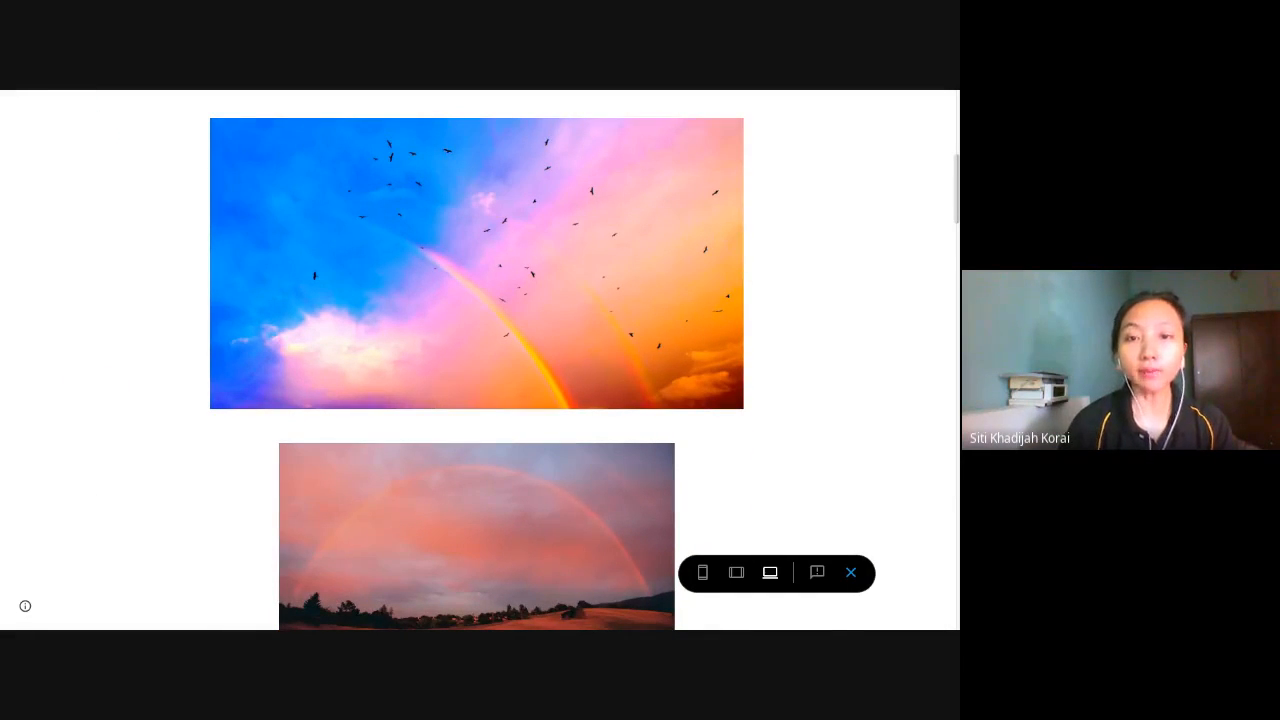
pyautogui.scroll(-3, 480, 360)
pyautogui.scroll(1, 480, 360)
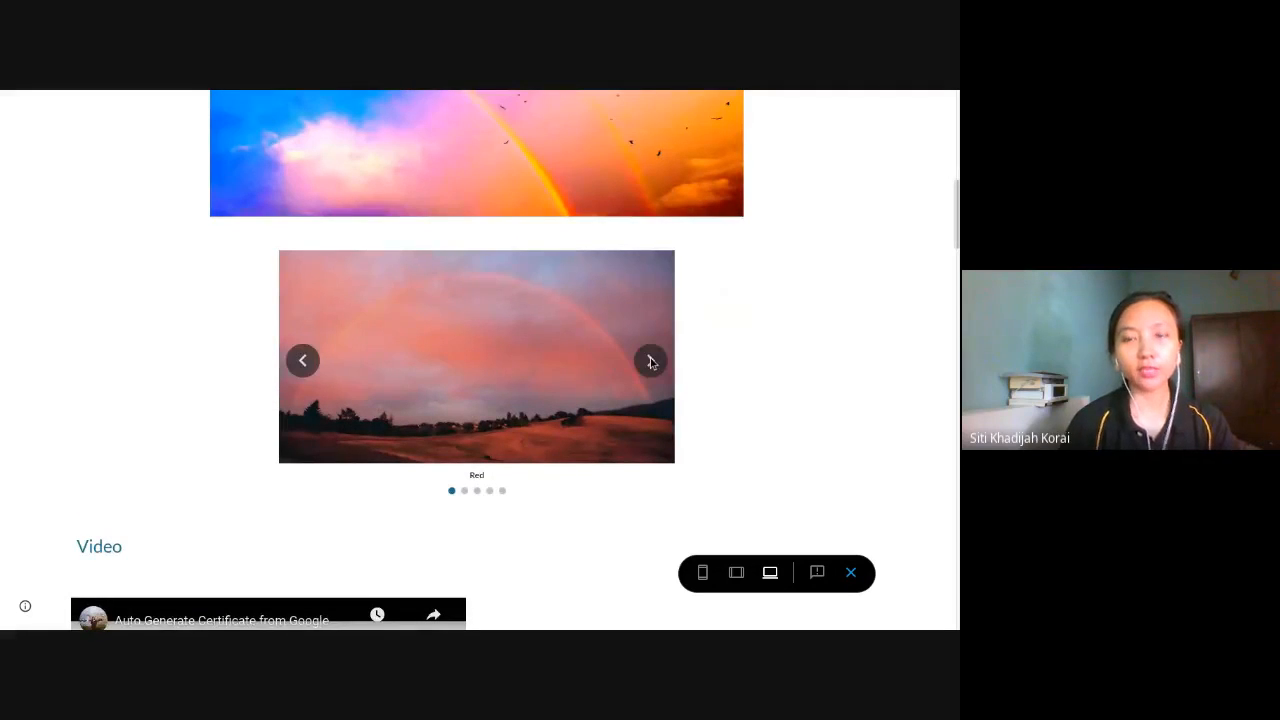
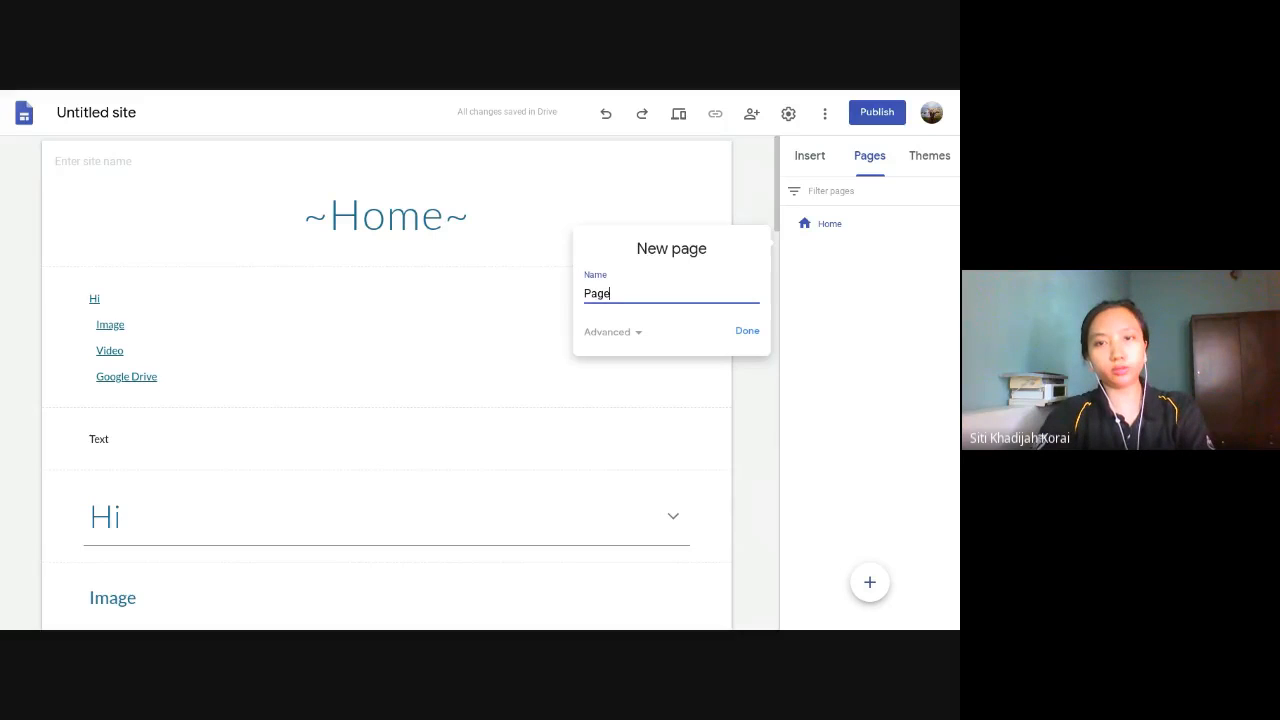
# - Create a new page named "Page 2" and switch between Home and Page 2 using the site navigation
pyautogui.write('2')
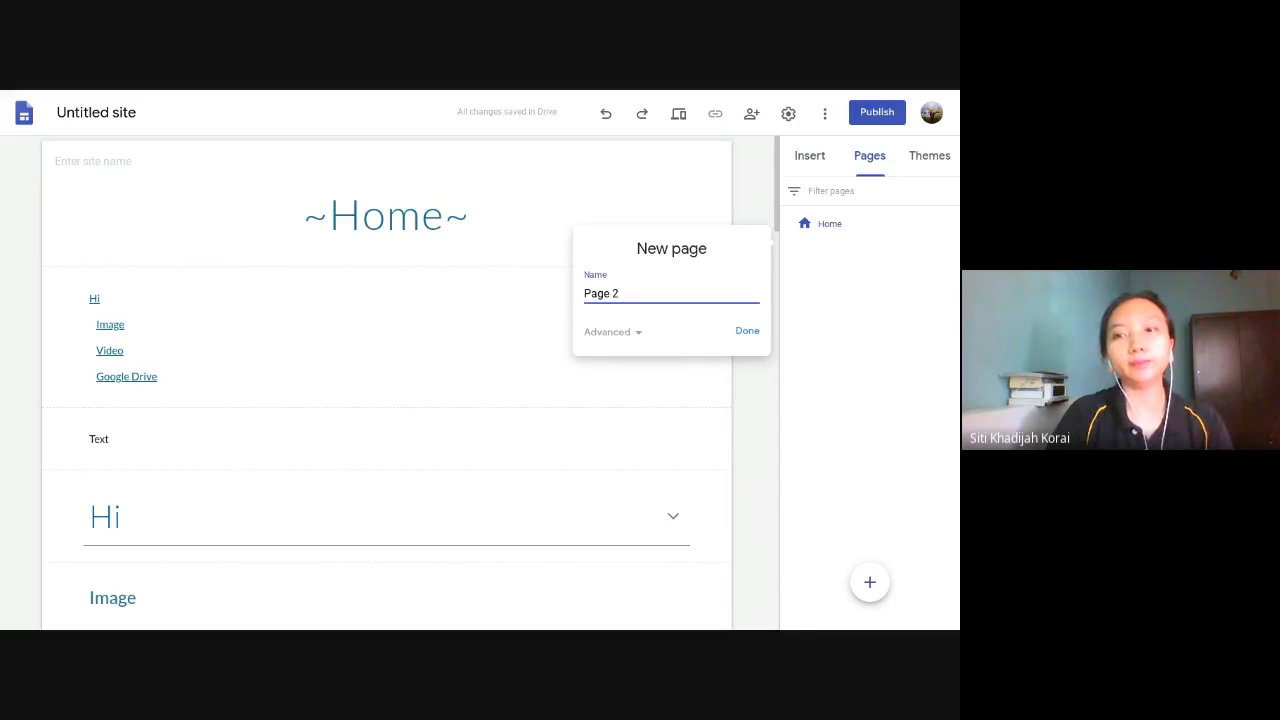
pyautogui.press('Return')
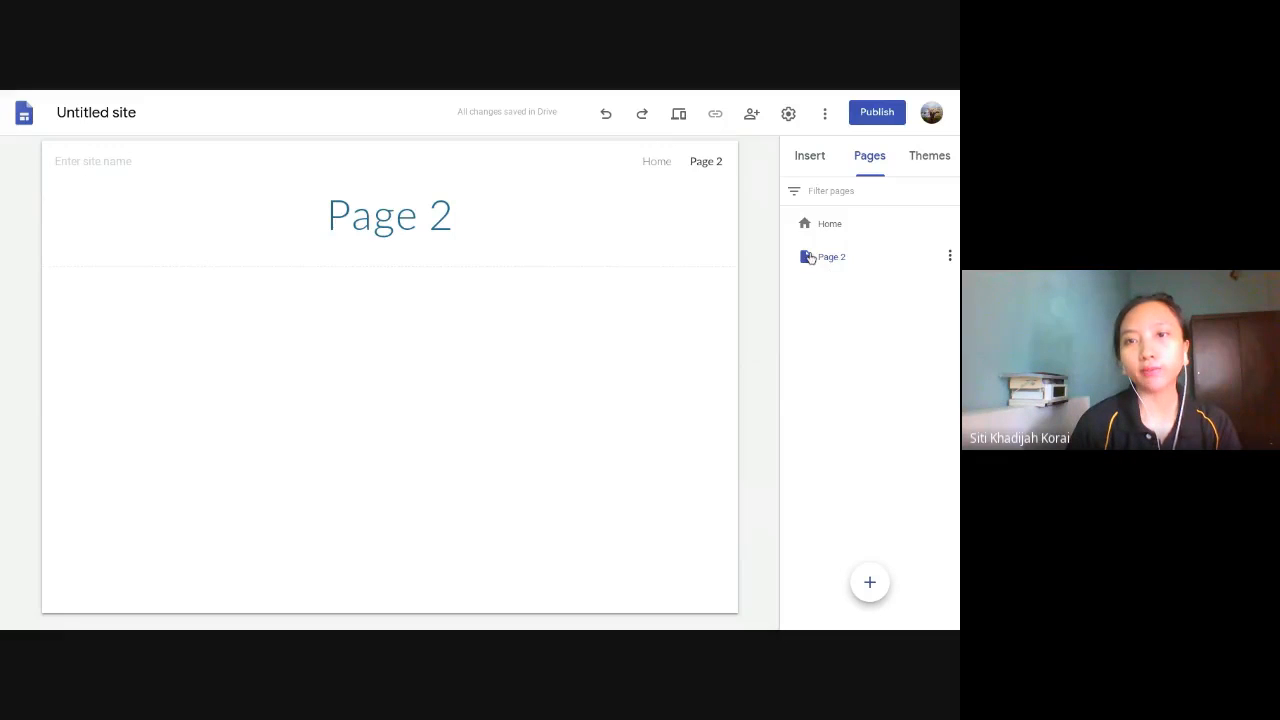
pyautogui.click(652, 162)
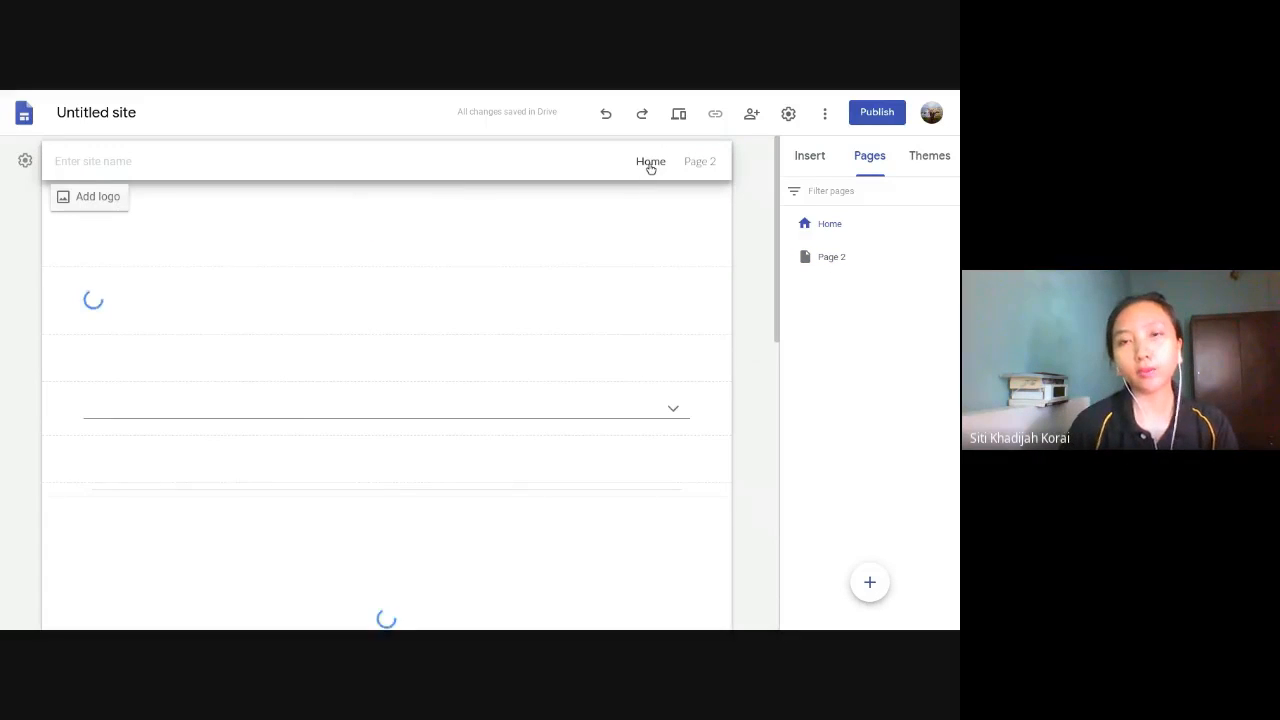
pyautogui.click(701, 163)
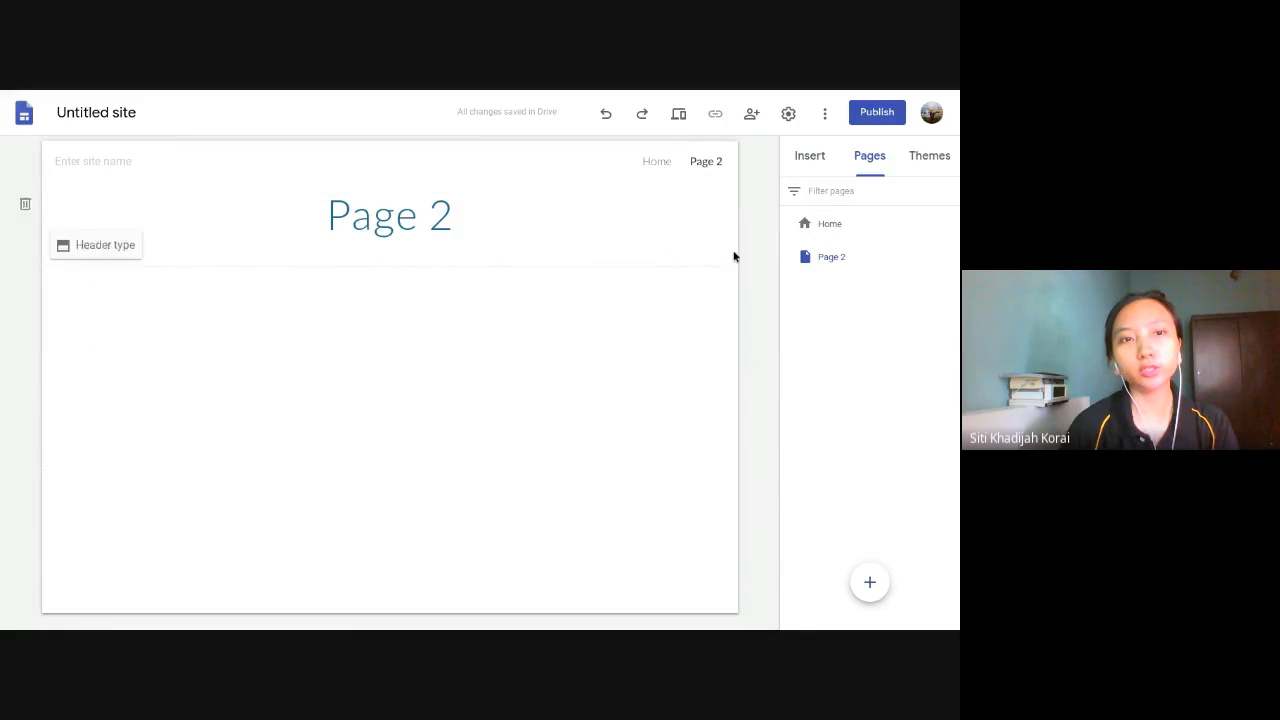
# - Add another top-level page to the site, named "Page 3"
pyautogui.click(868, 580)
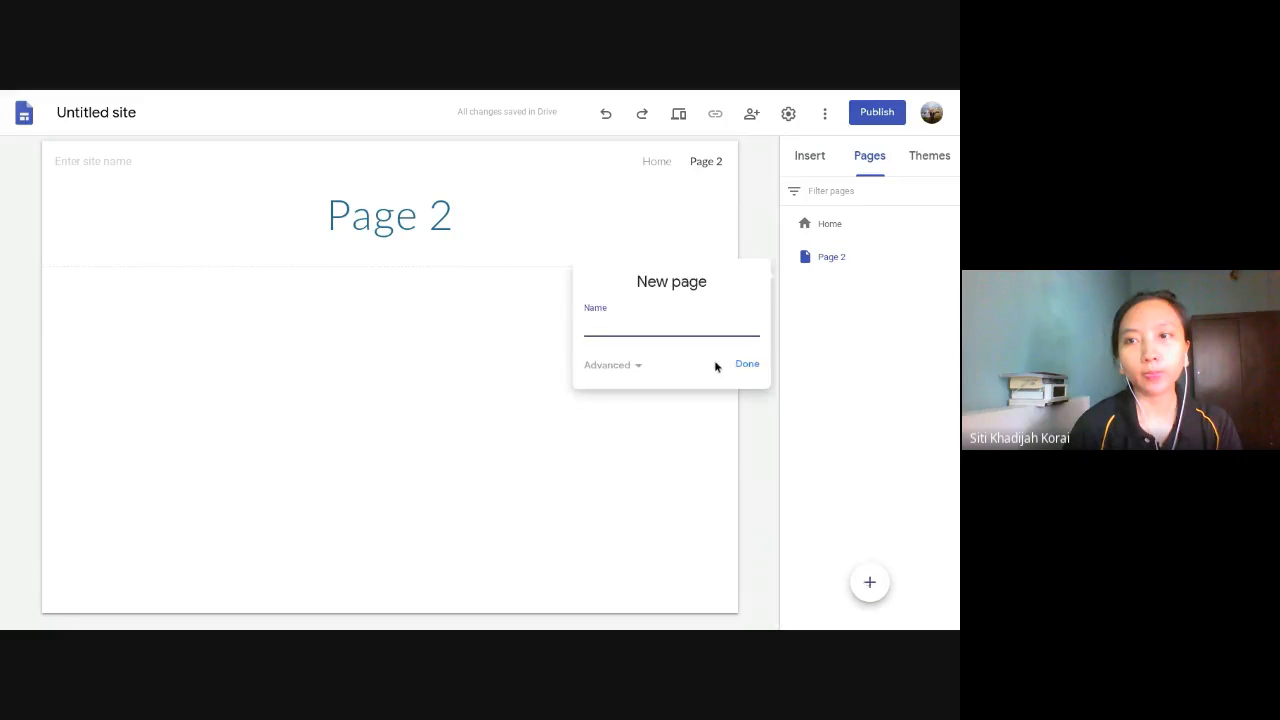
pyautogui.write('Page')
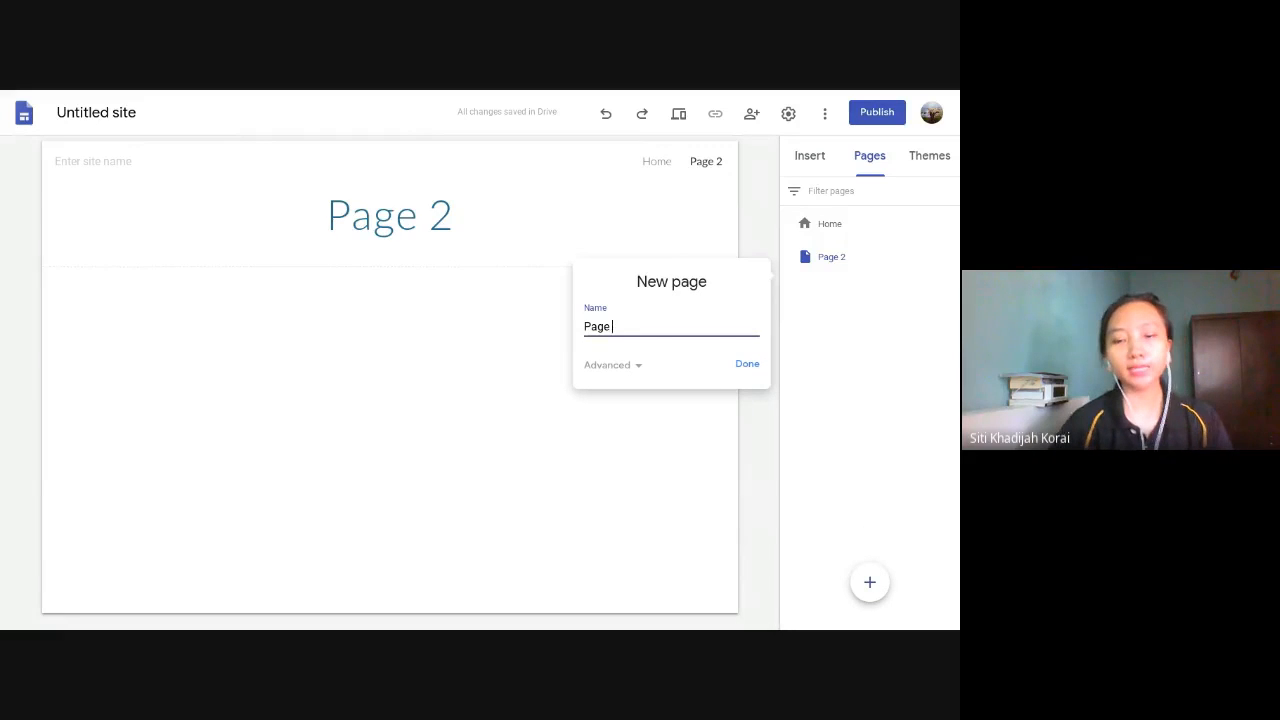
pyautogui.write(' 3')
pyautogui.press('Return')
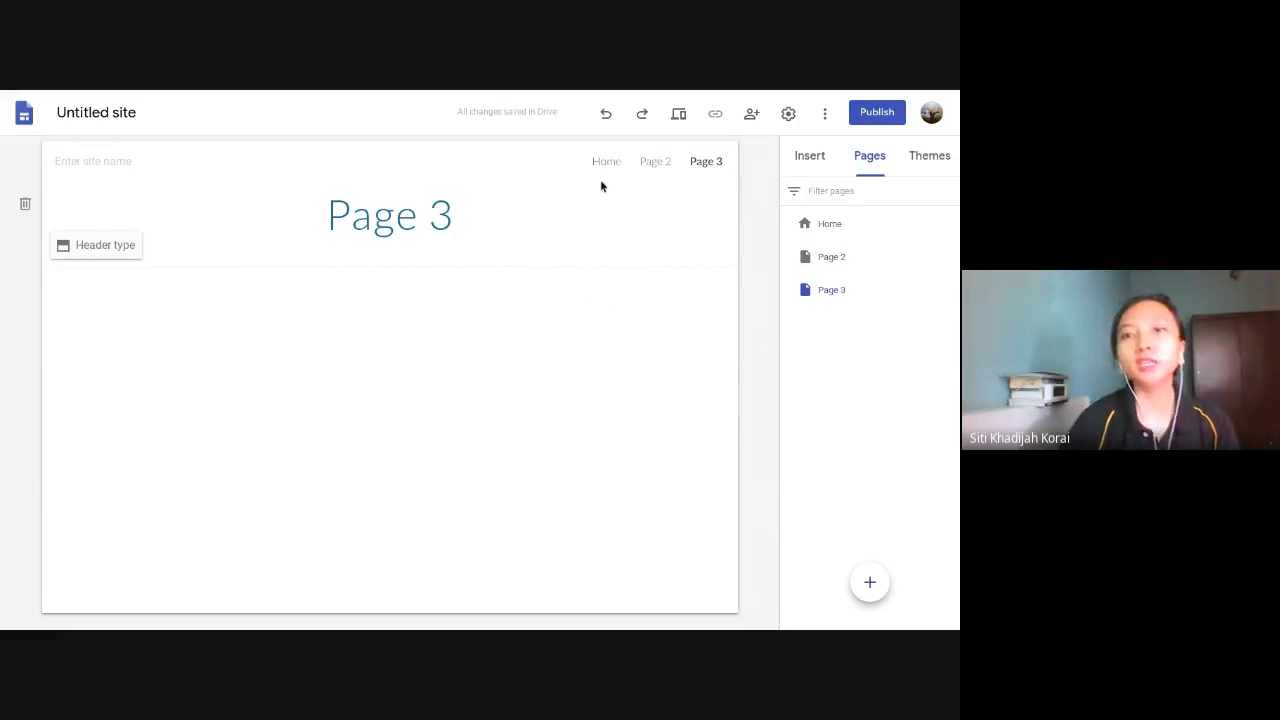
# - Add a subpage named "subpage" under Page 2
pyautogui.click(836, 258)
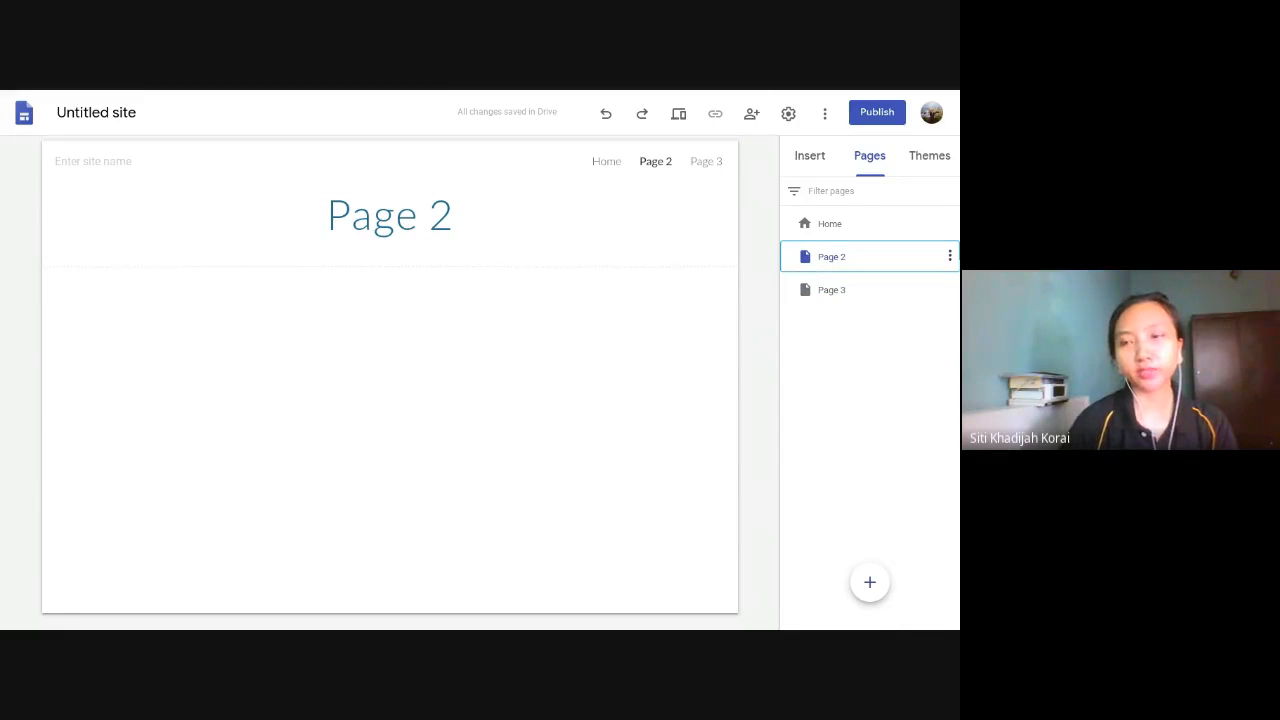
pyautogui.click(950, 258)
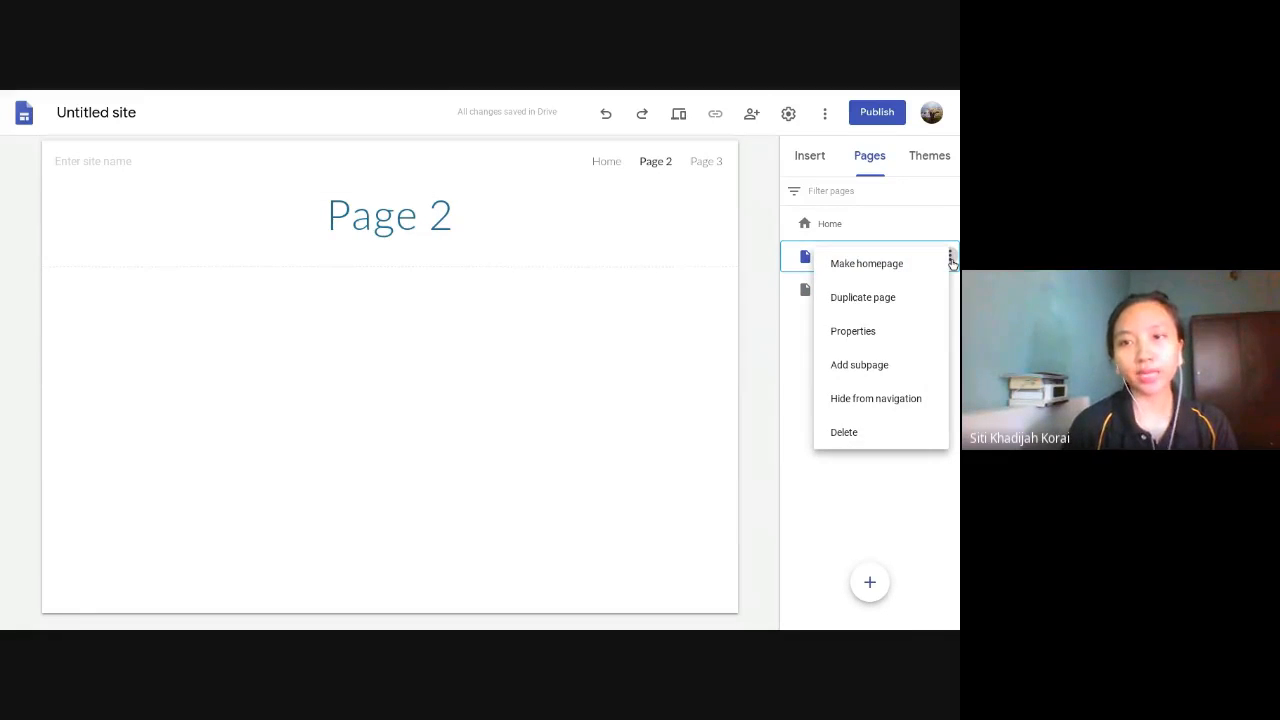
pyautogui.click(758, 278)
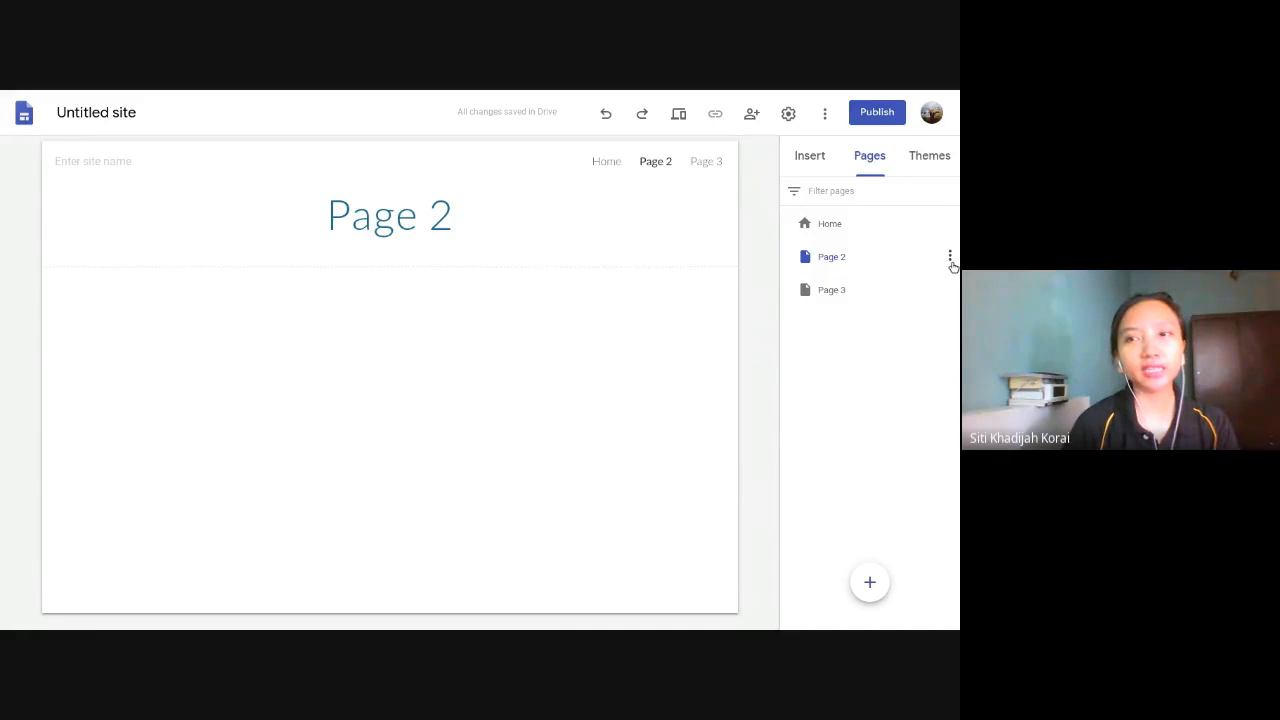
pyautogui.click(950, 258)
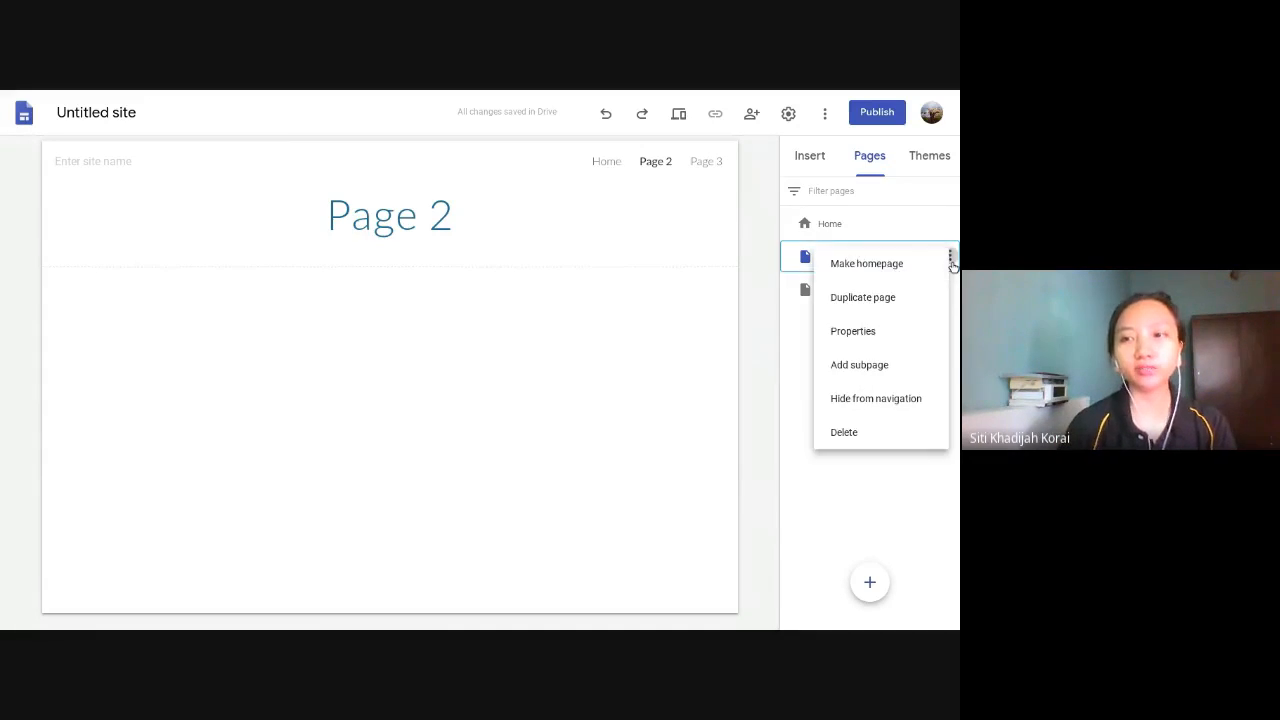
pyautogui.click(877, 365)
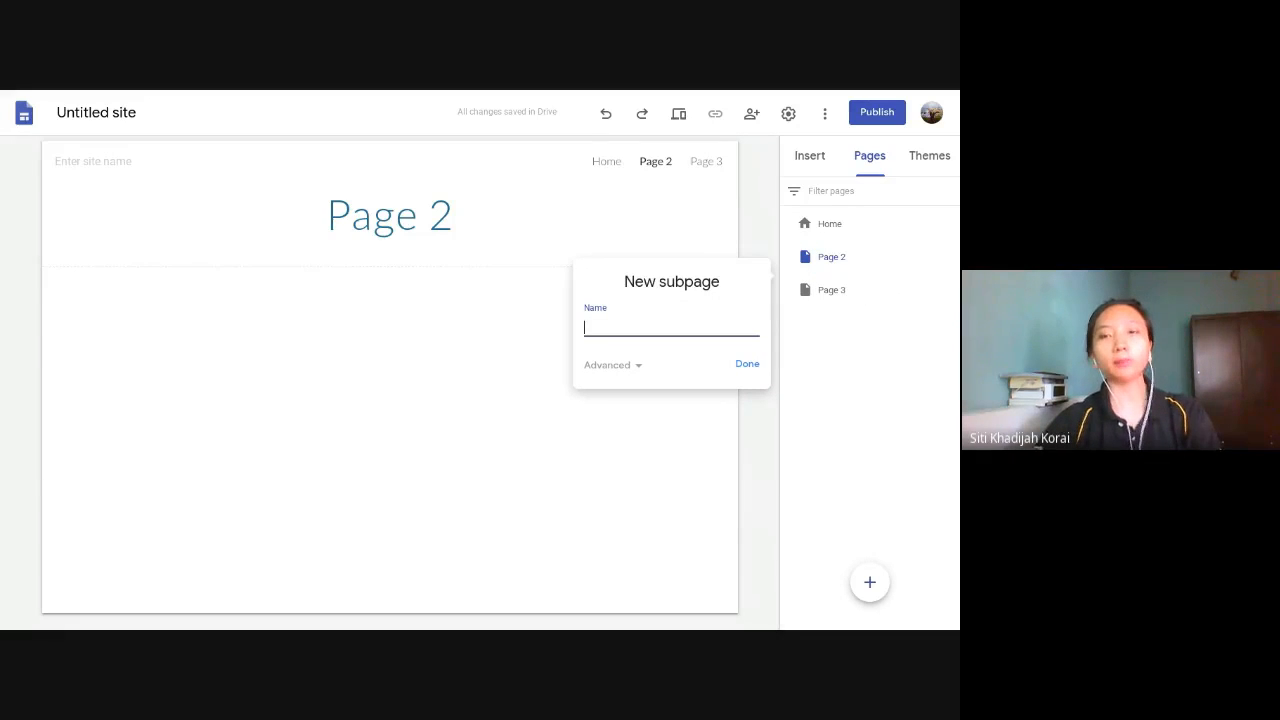
pyautogui.write('supbpage')
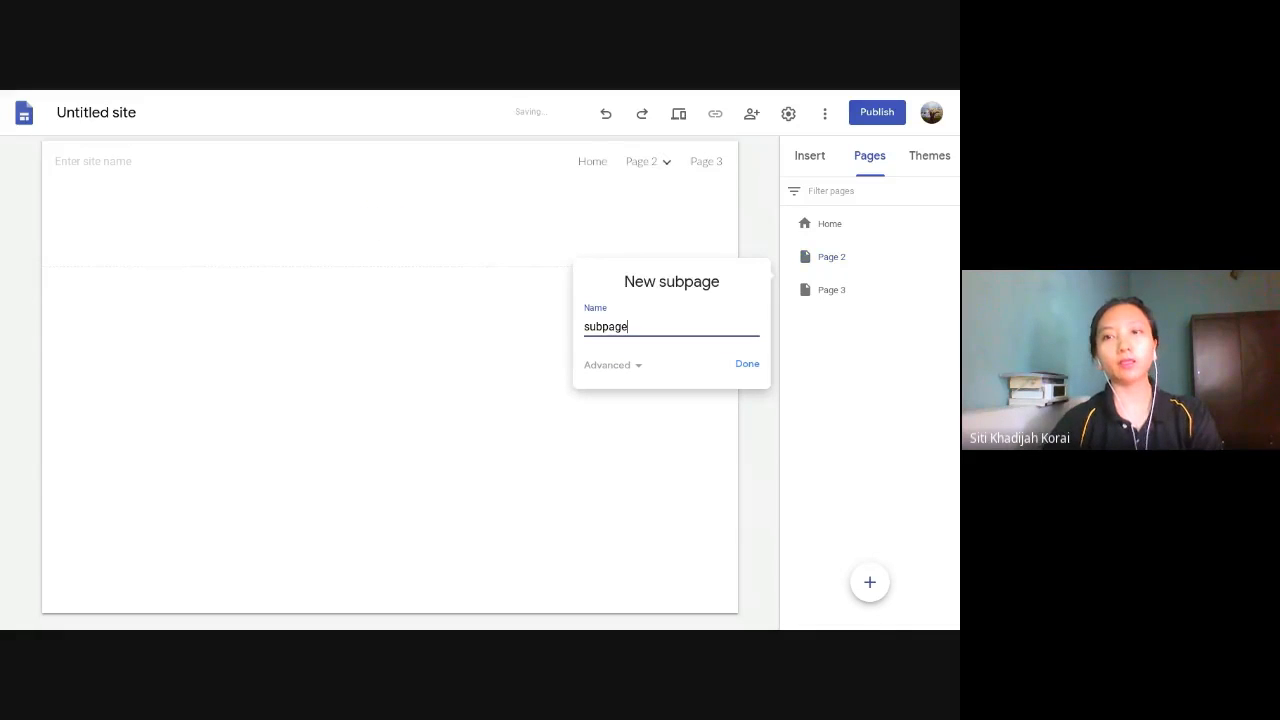
pyautogui.press('Return')
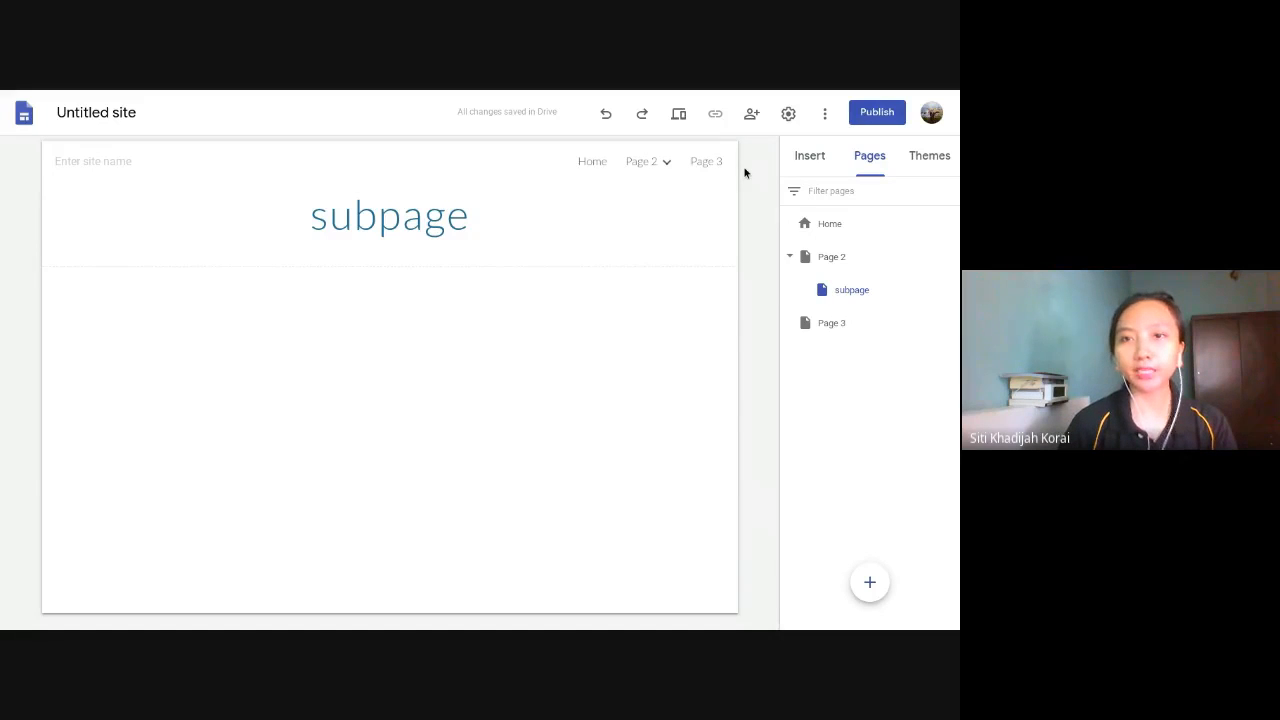
# - Add a second subpage under Page 2, named "subpage 2"
pyautogui.moveTo(672, 164)
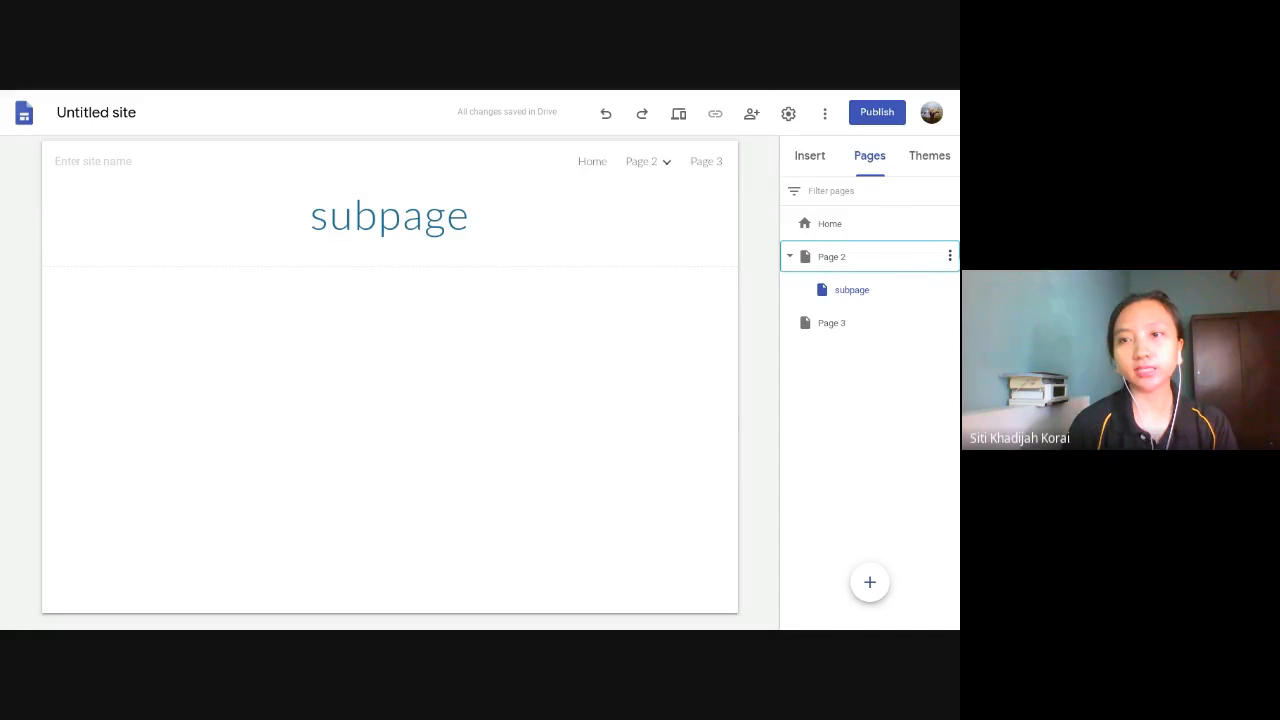
pyautogui.click(950, 256)
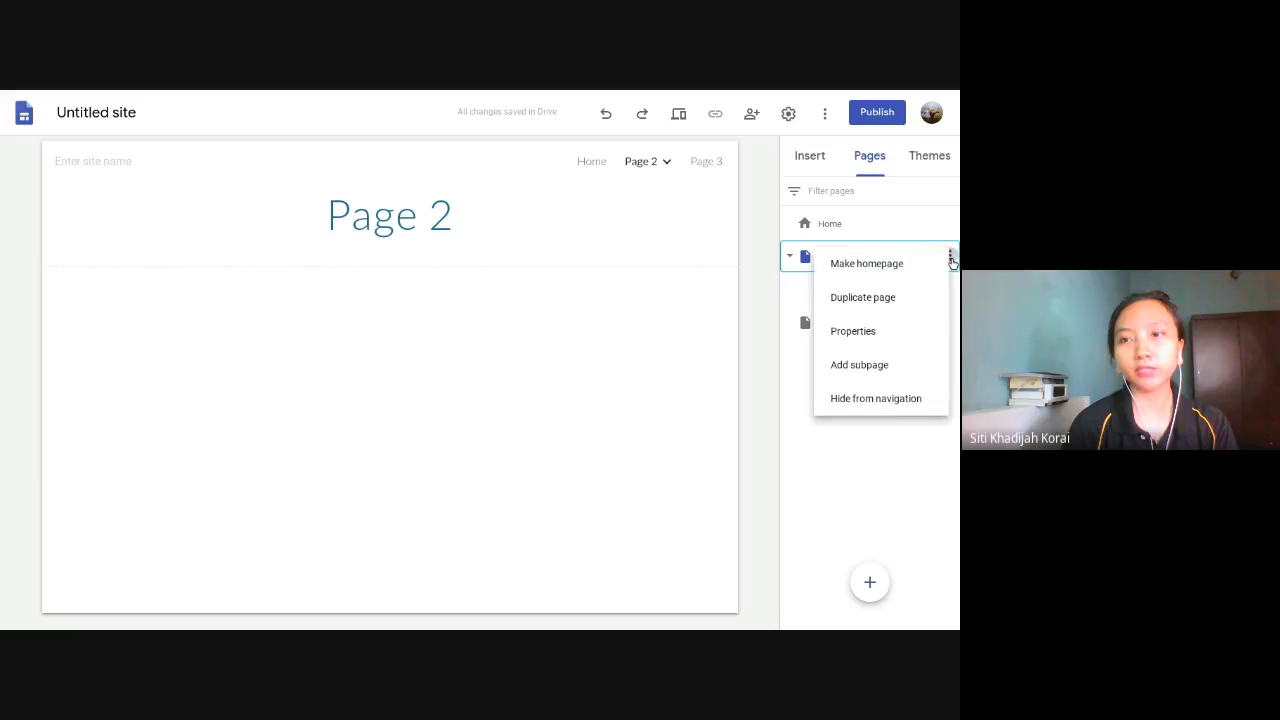
pyautogui.click(860, 364)
pyautogui.write('su')
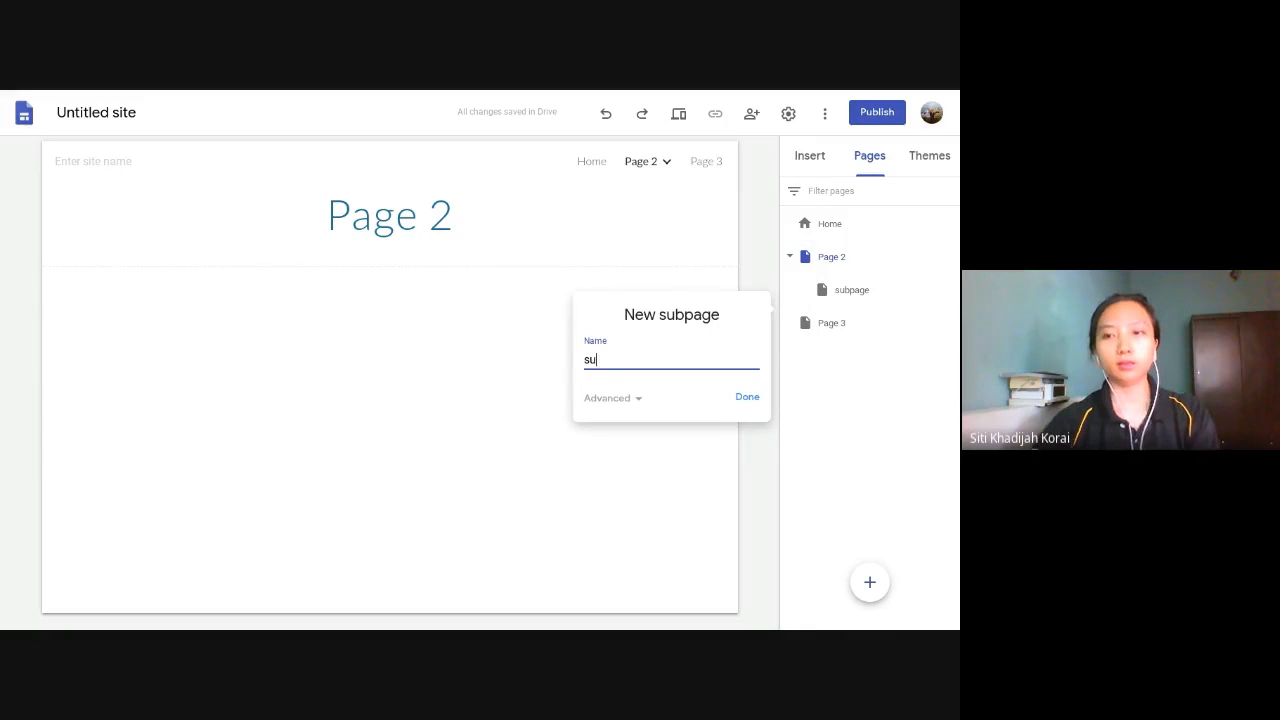
pyautogui.write('bpage')
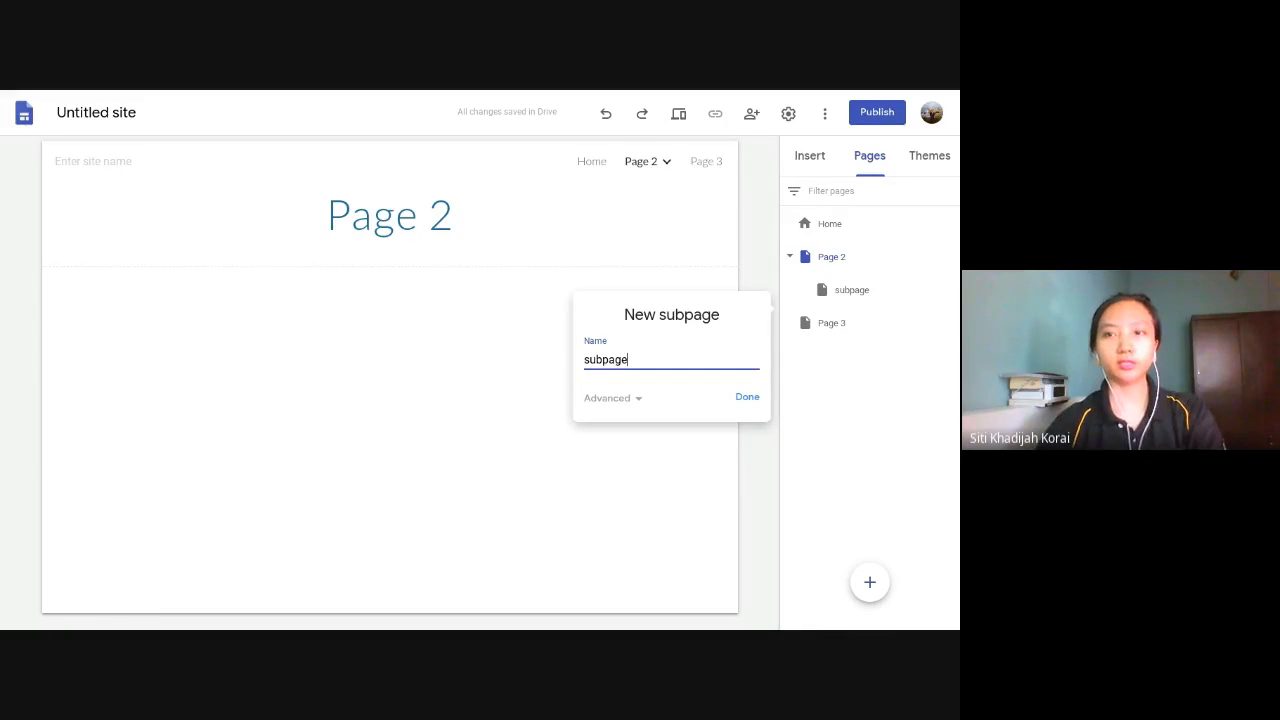
pyautogui.write(' 1')
pyautogui.press('Return')
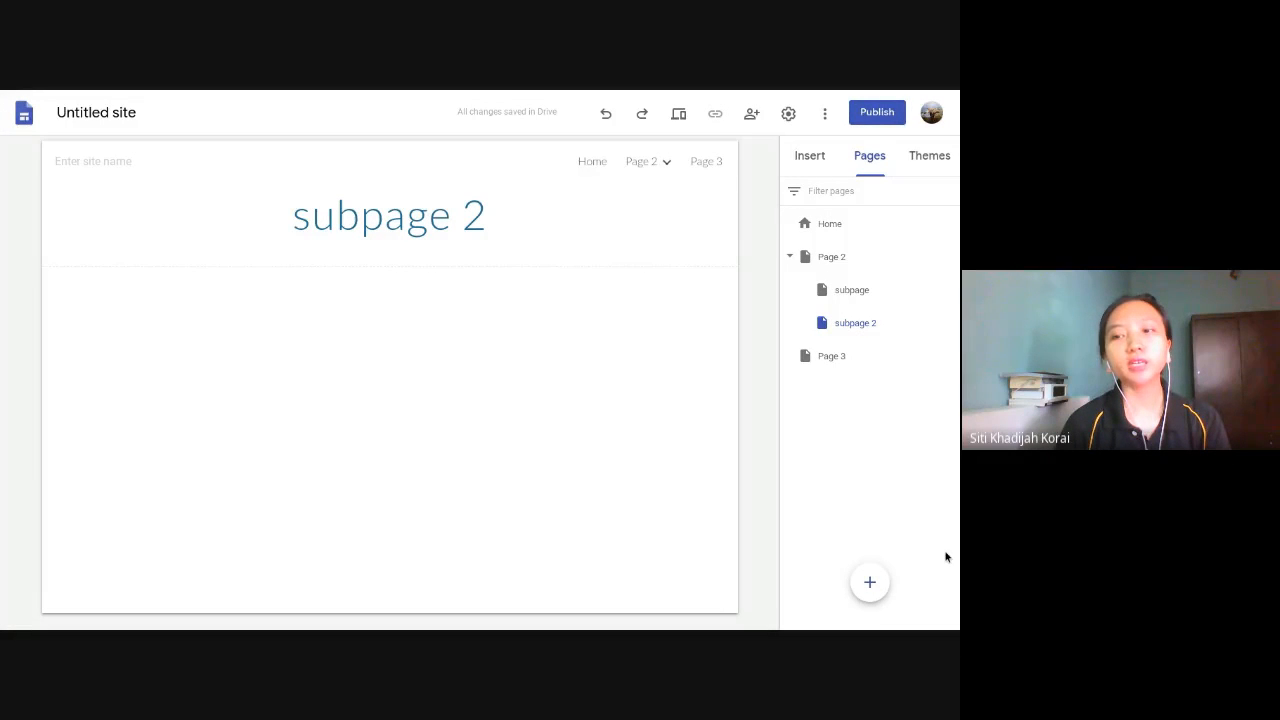
pyautogui.moveTo(869, 582)
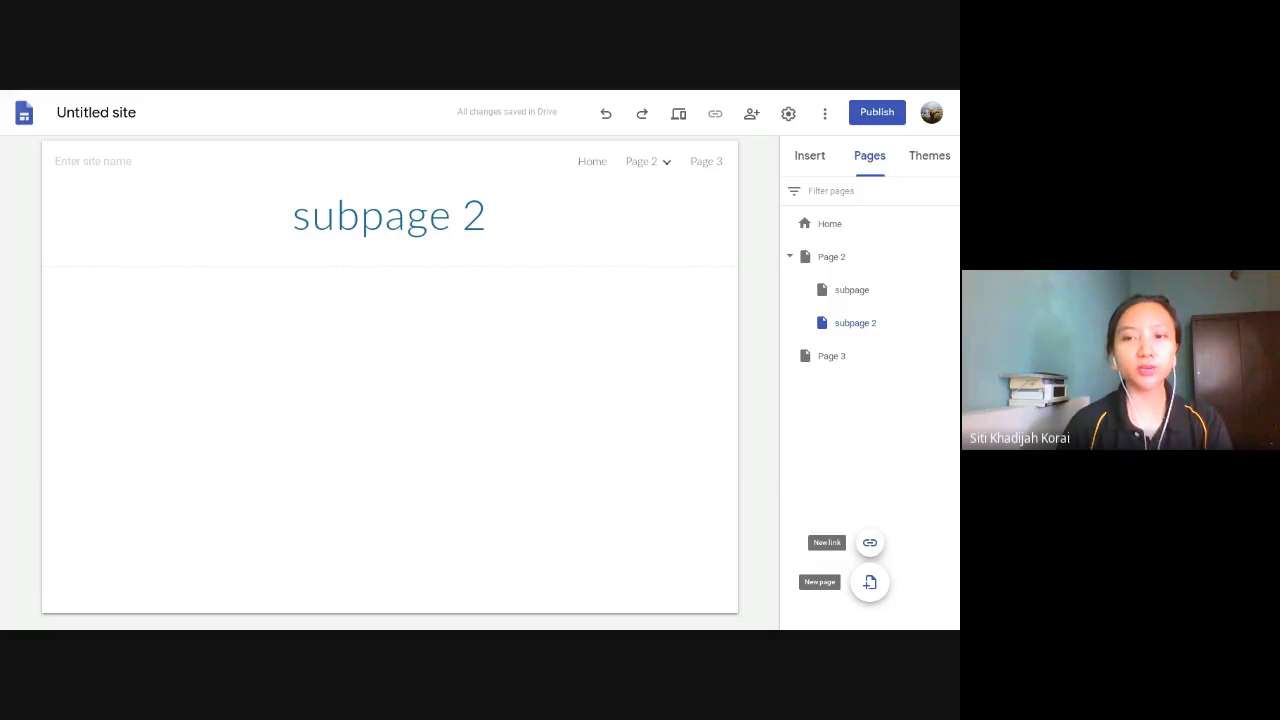
pyautogui.click(870, 543)
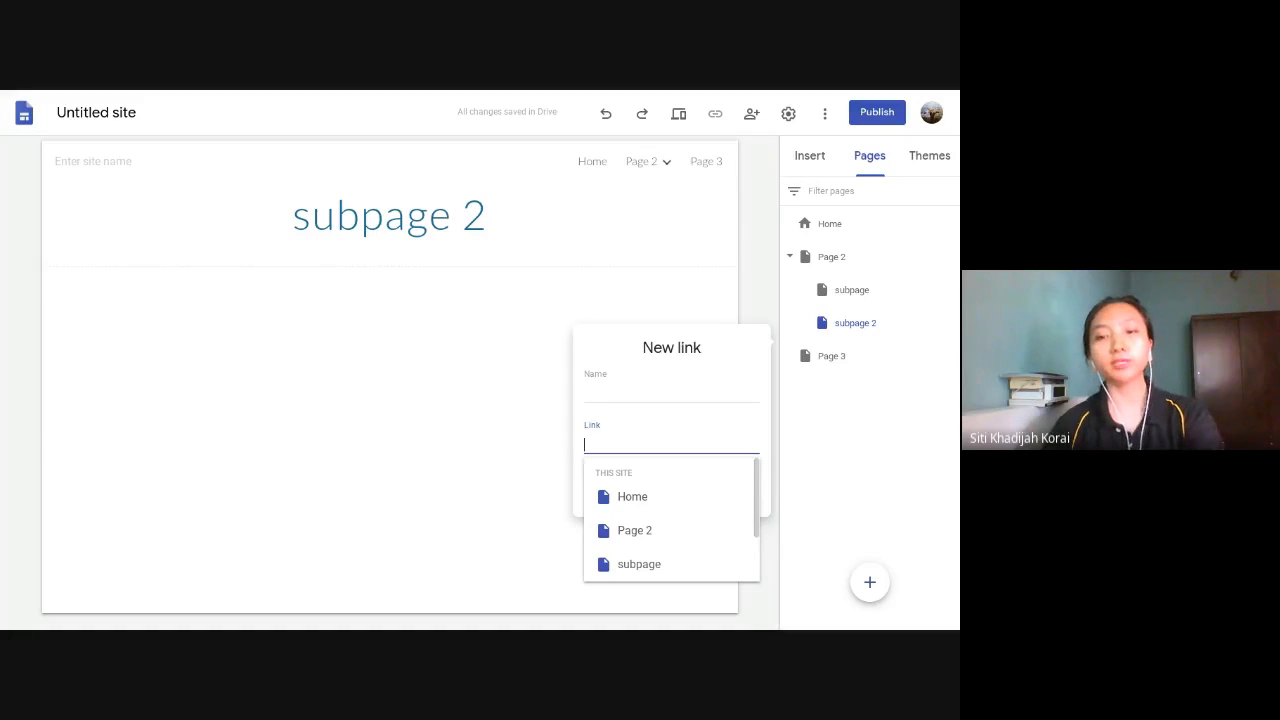
pyautogui.press('Escape')
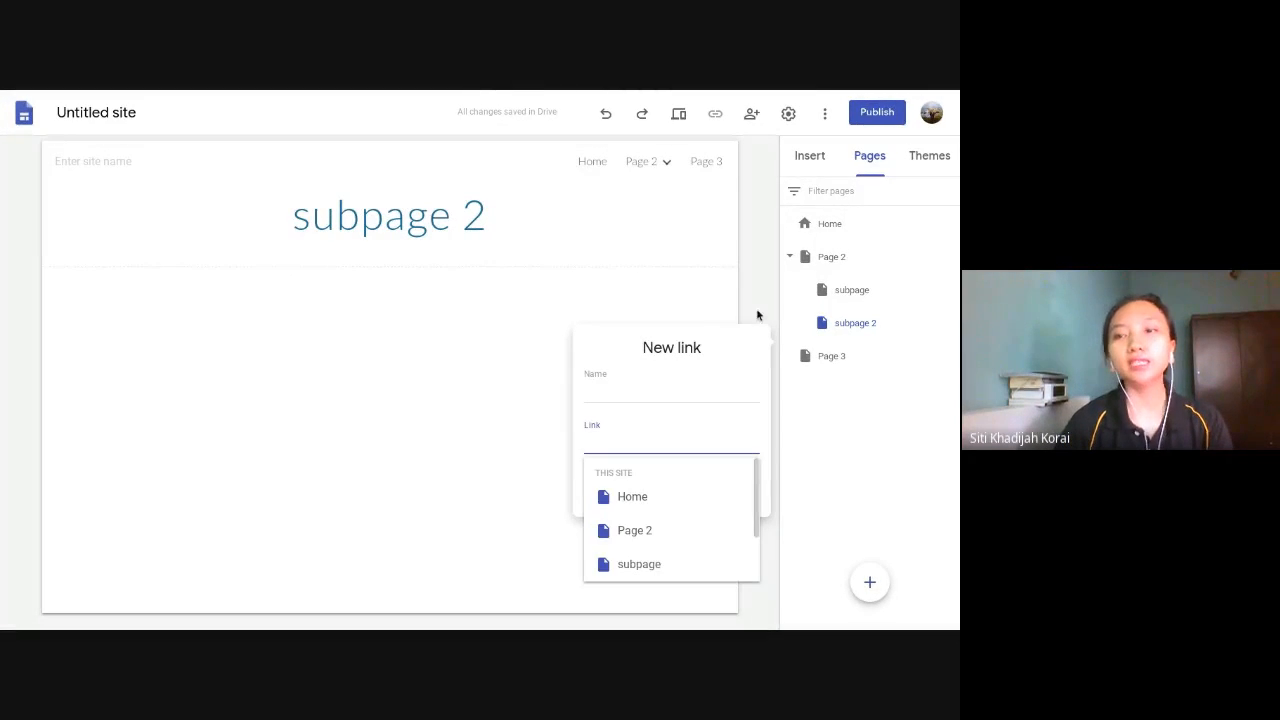
pyautogui.click(753, 284)
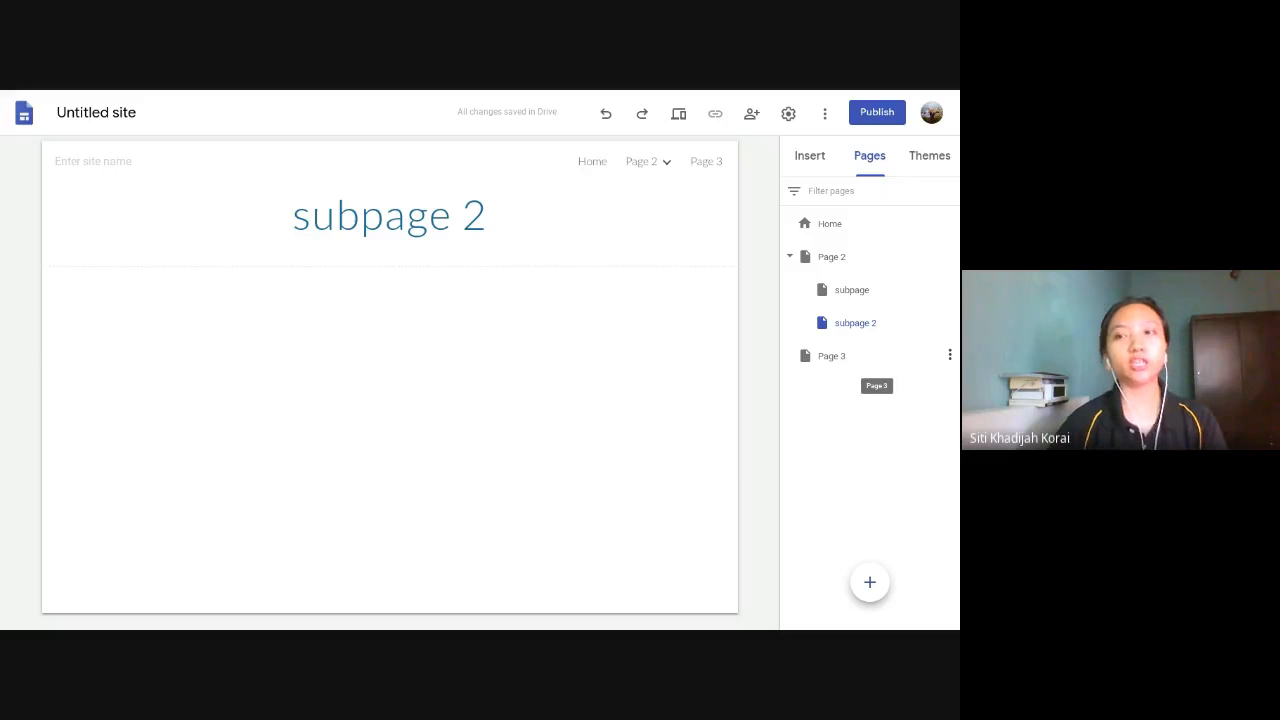
# - Add a navigation link that points to the site's page "subpage 2" and opens in a new tab
pyautogui.moveTo(869, 590)
pyautogui.click(870, 545)
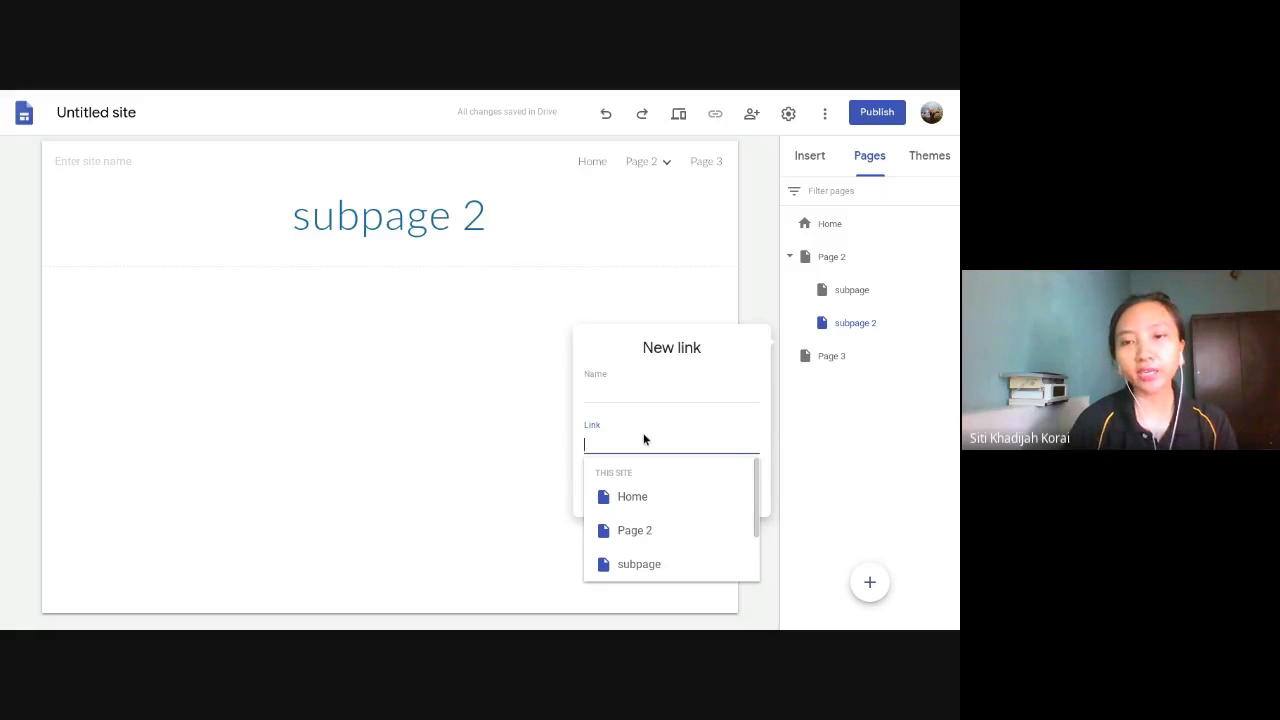
pyautogui.scroll(-2, 657, 535)
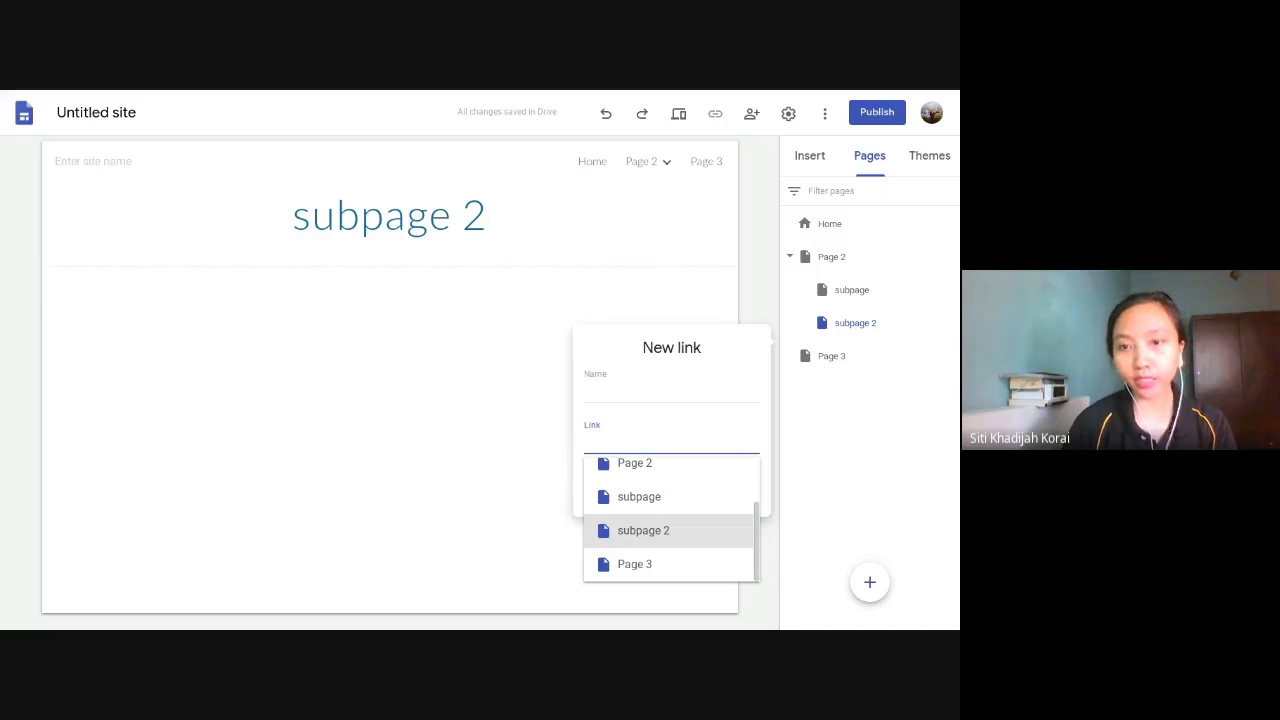
pyautogui.click(660, 537)
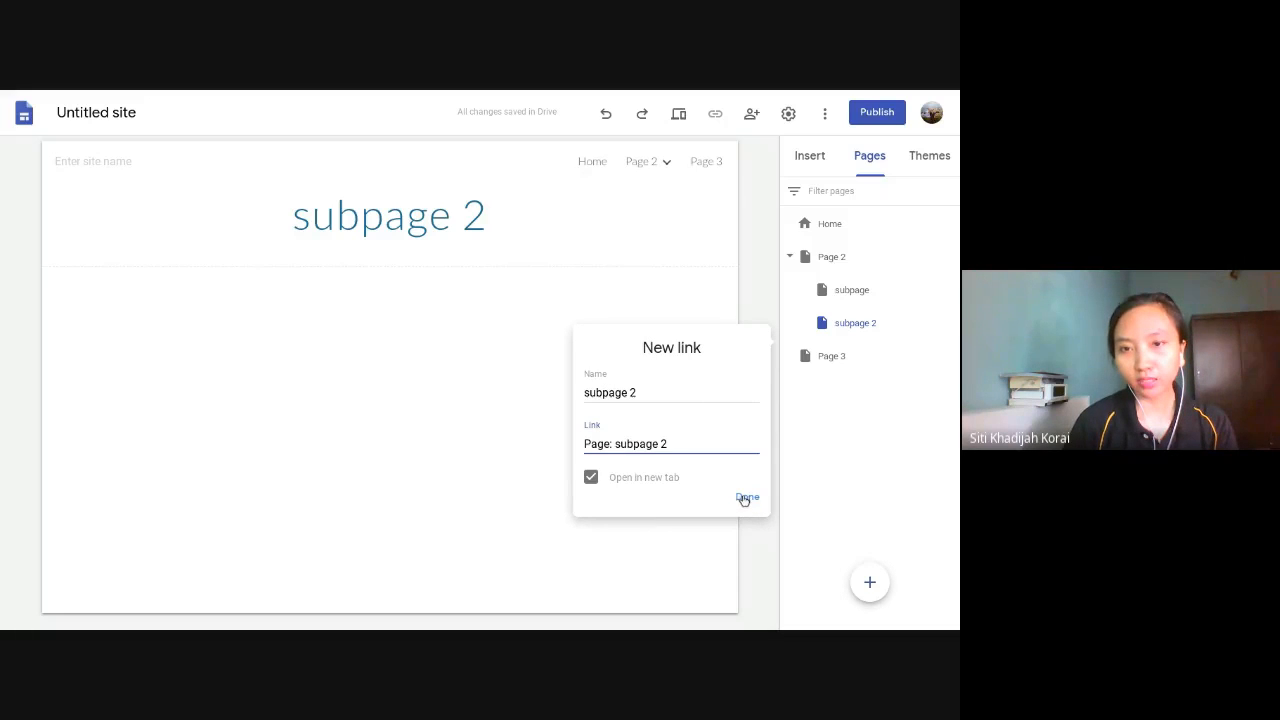
pyautogui.click(745, 497)
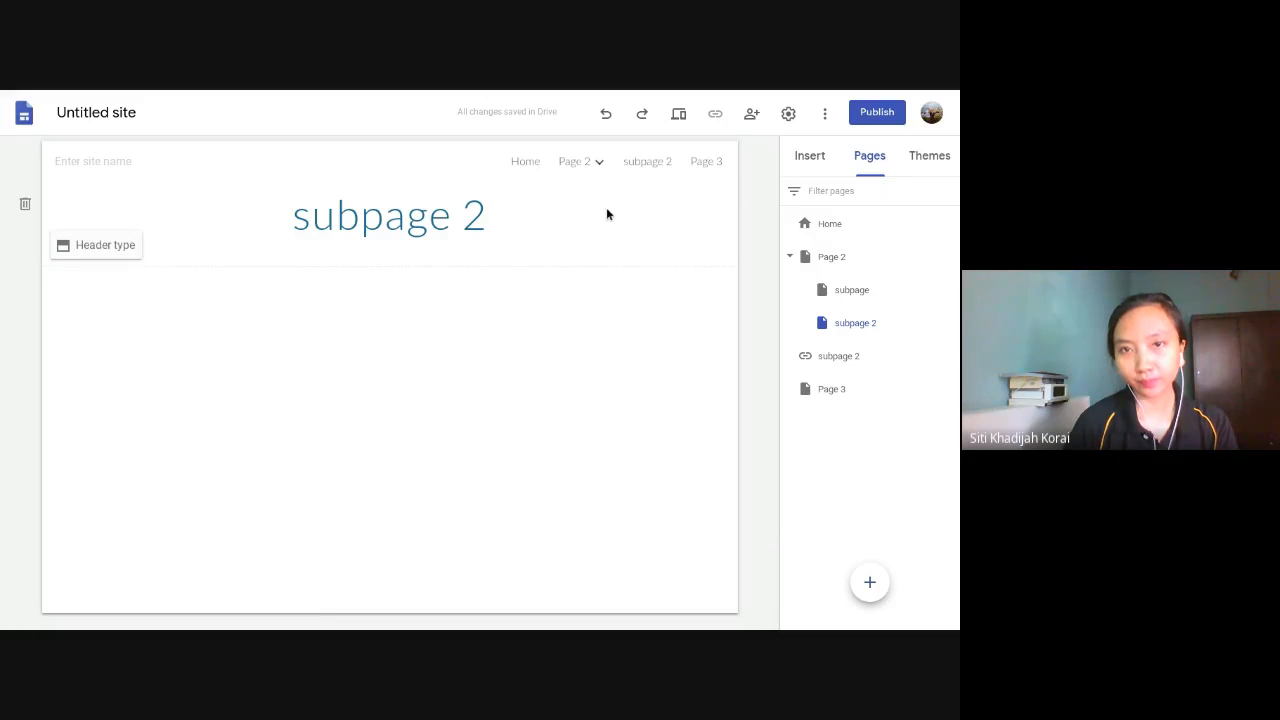
# - Compare the subpage 2 navigation link with the subpages nested under Page 2
pyautogui.moveTo(610, 166)
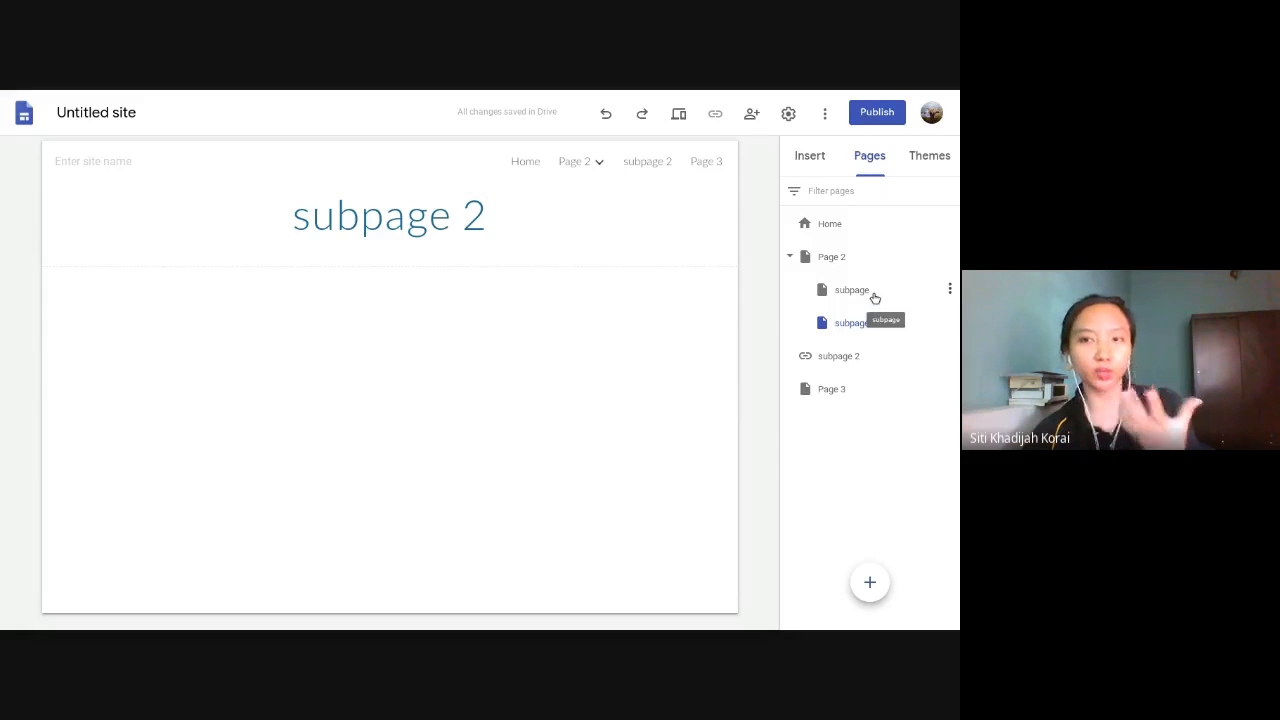
pyautogui.click(853, 363)
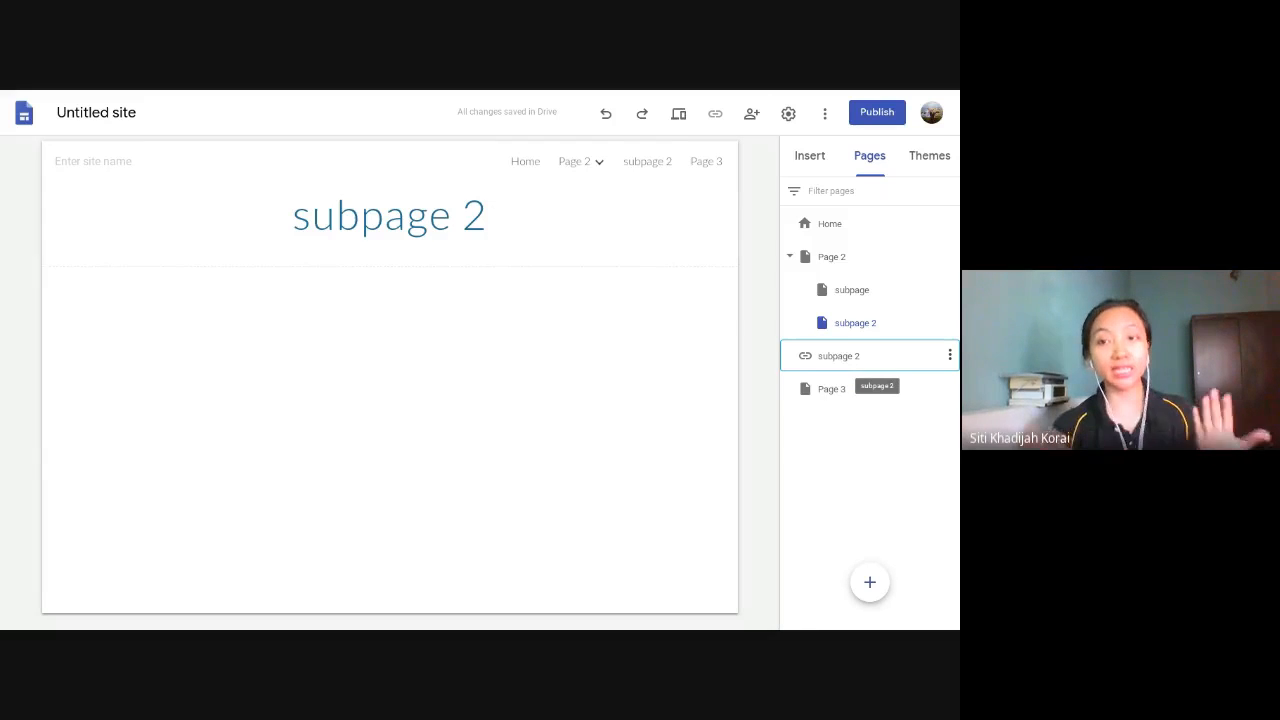
pyautogui.click(888, 330)
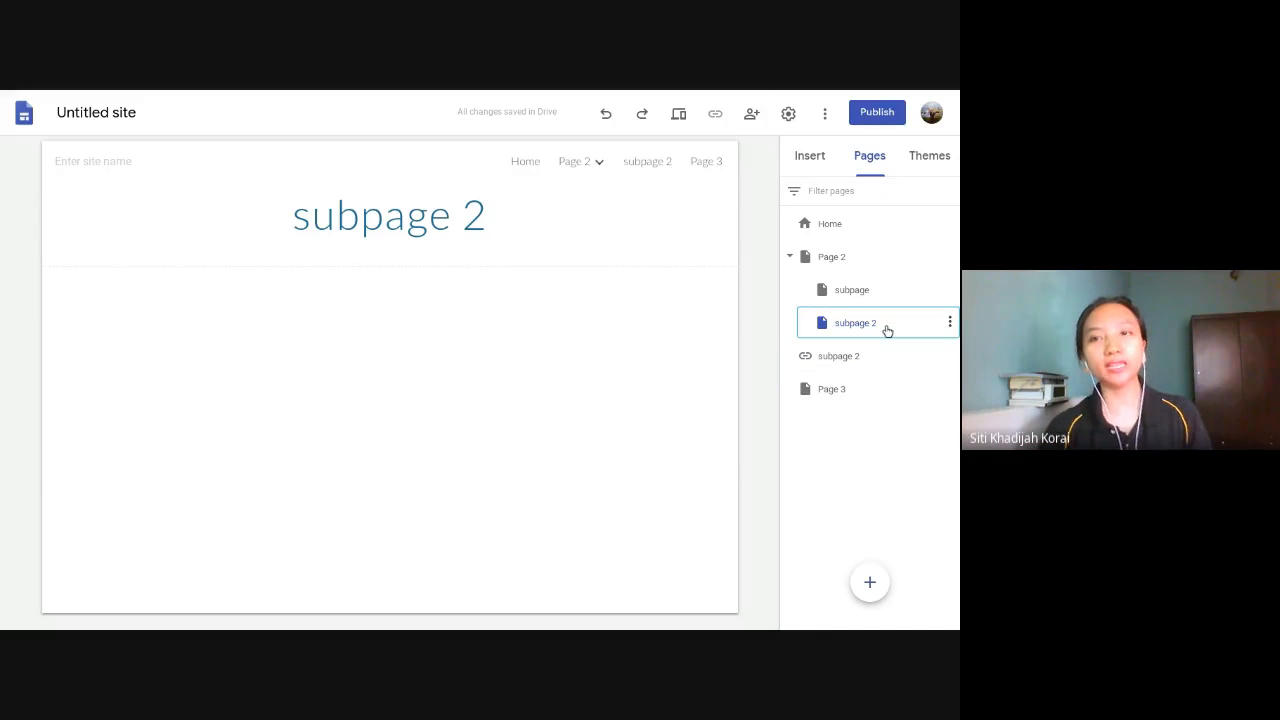
pyautogui.click(874, 297)
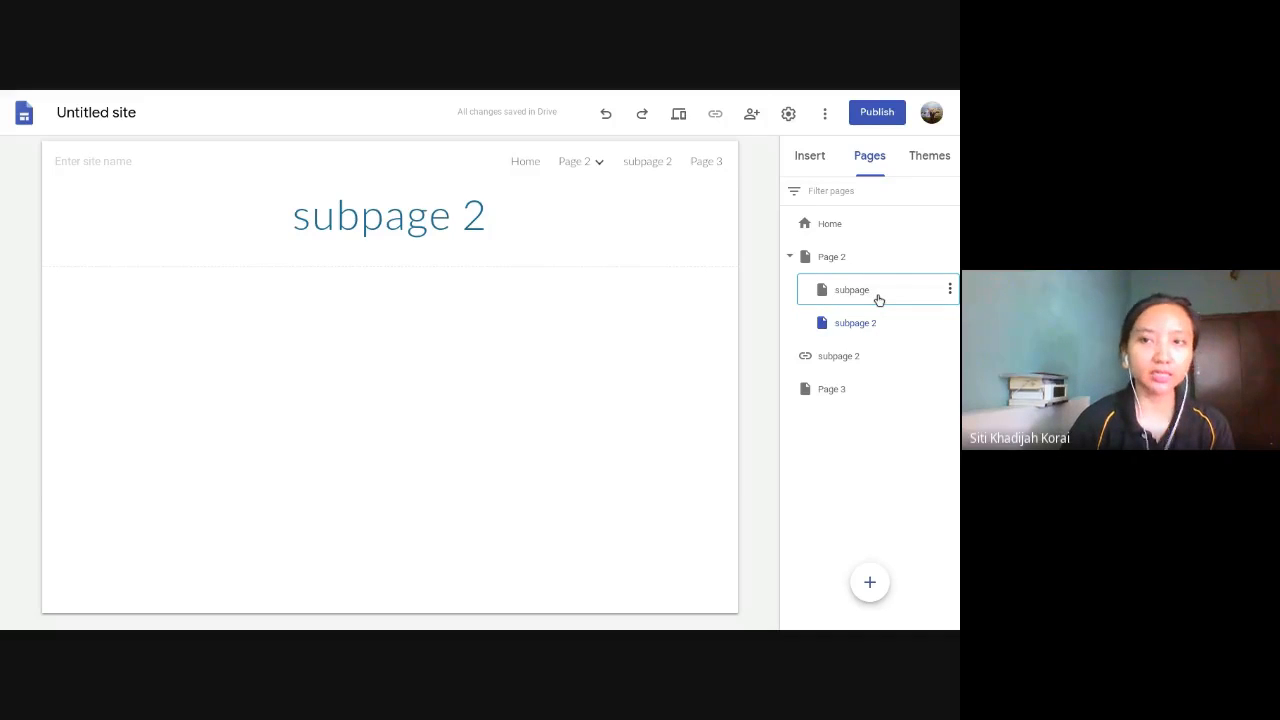
pyautogui.click(853, 259)
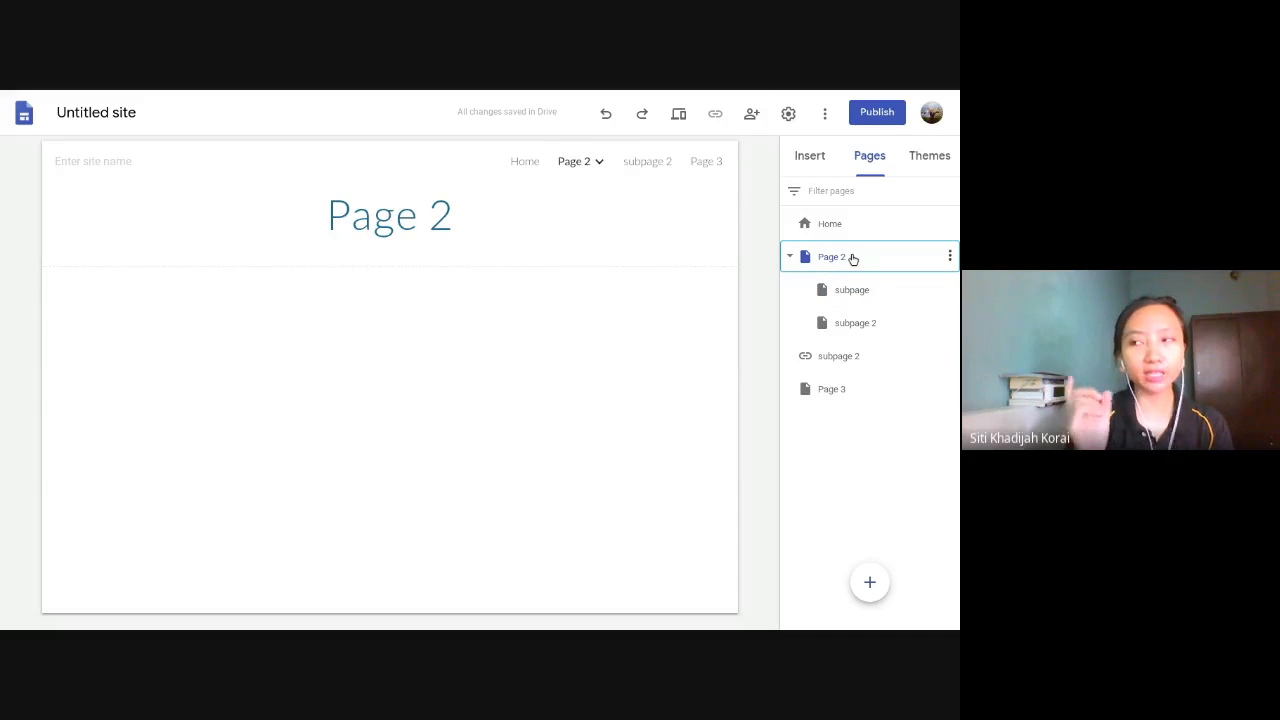
pyautogui.click(858, 356)
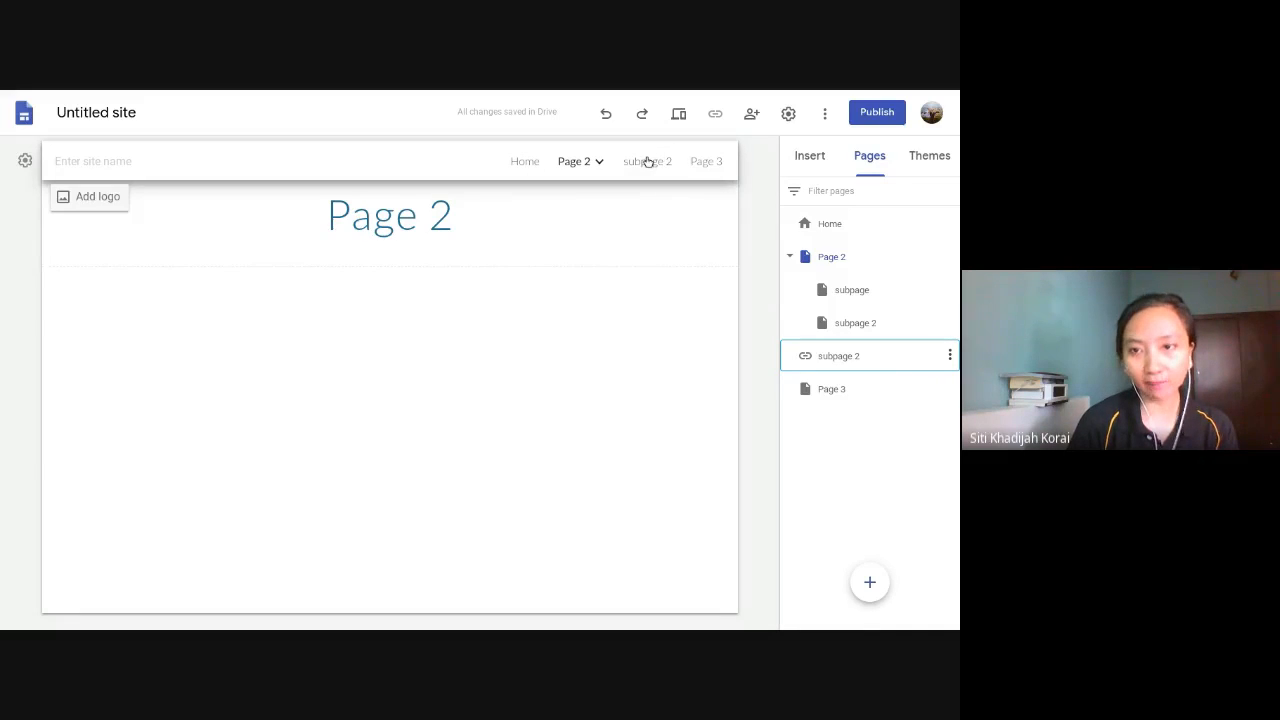
# - Add a new top-level page below the subpage 2 link, leaving its name blank
pyautogui.click(869, 582)
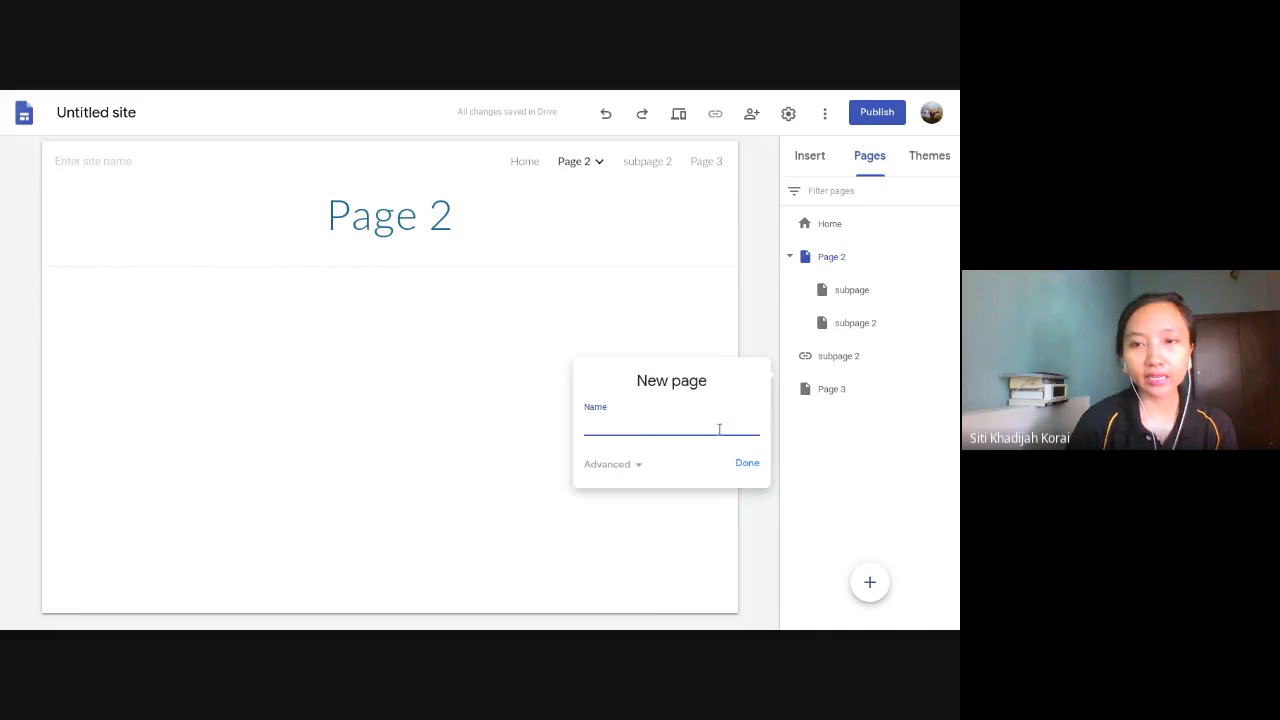
pyautogui.click(748, 463)
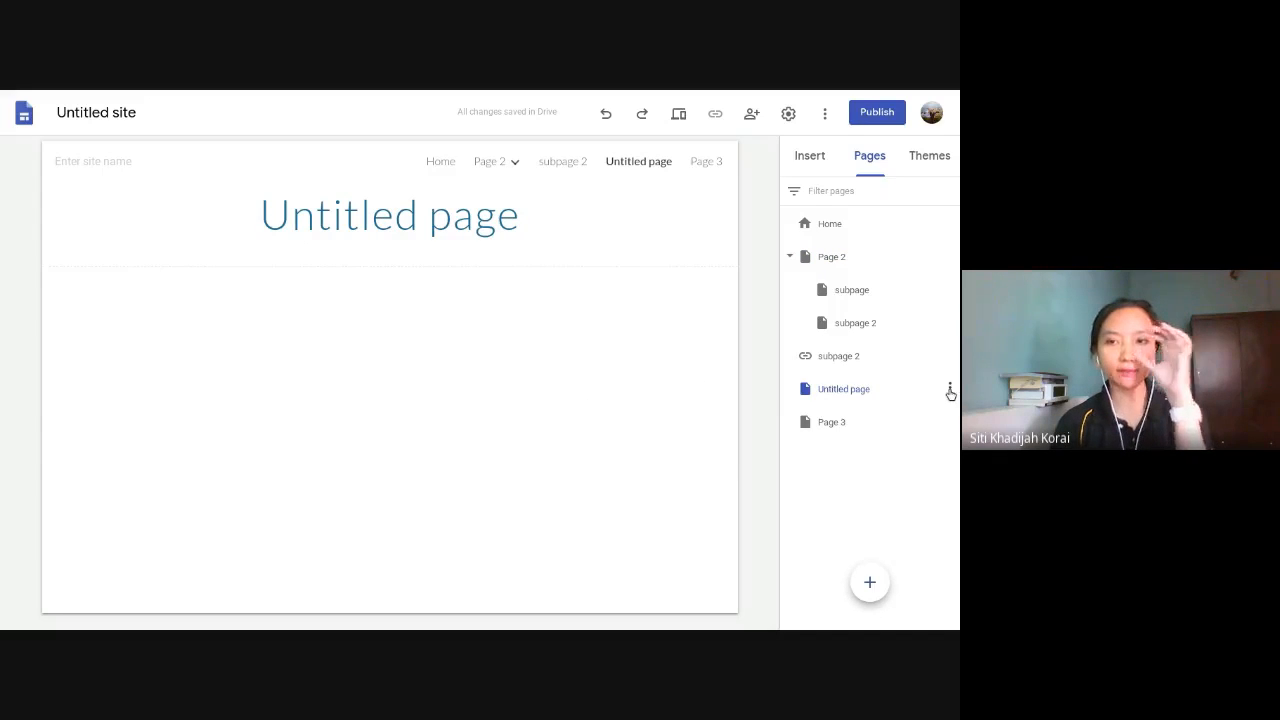
# - Delete the blank untitled page from the site
pyautogui.click(949, 390)
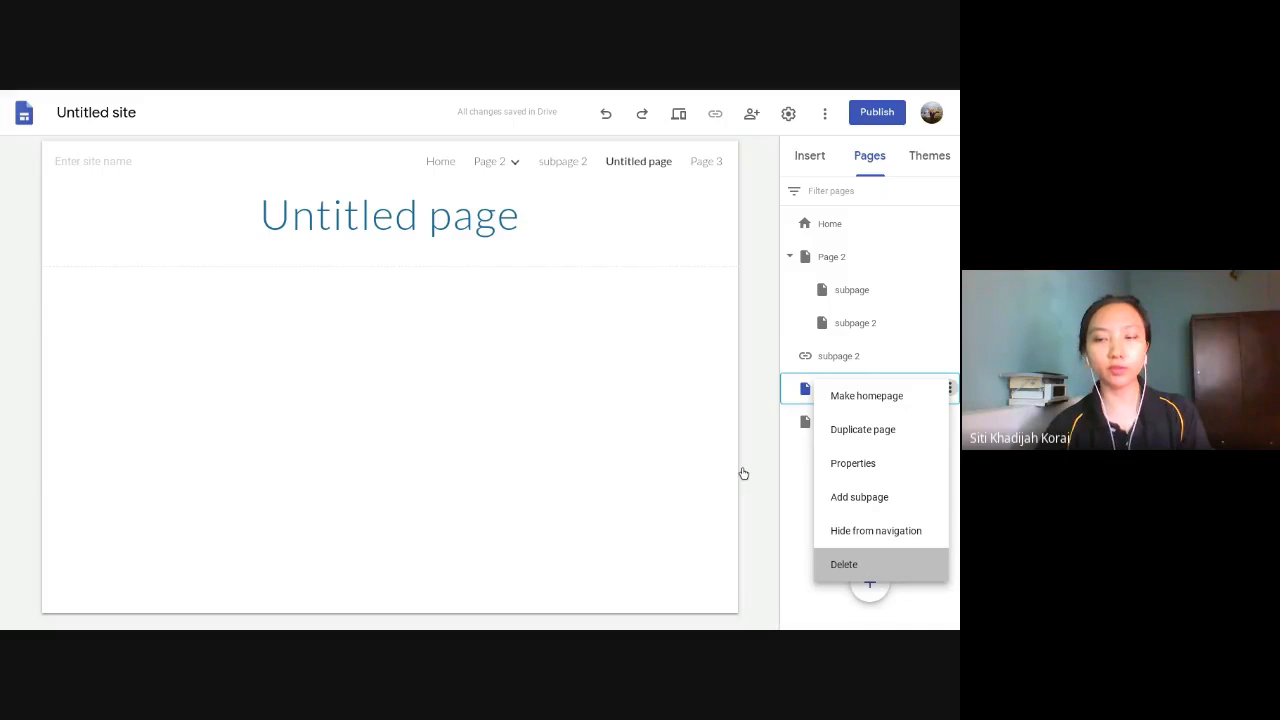
pyautogui.click(844, 565)
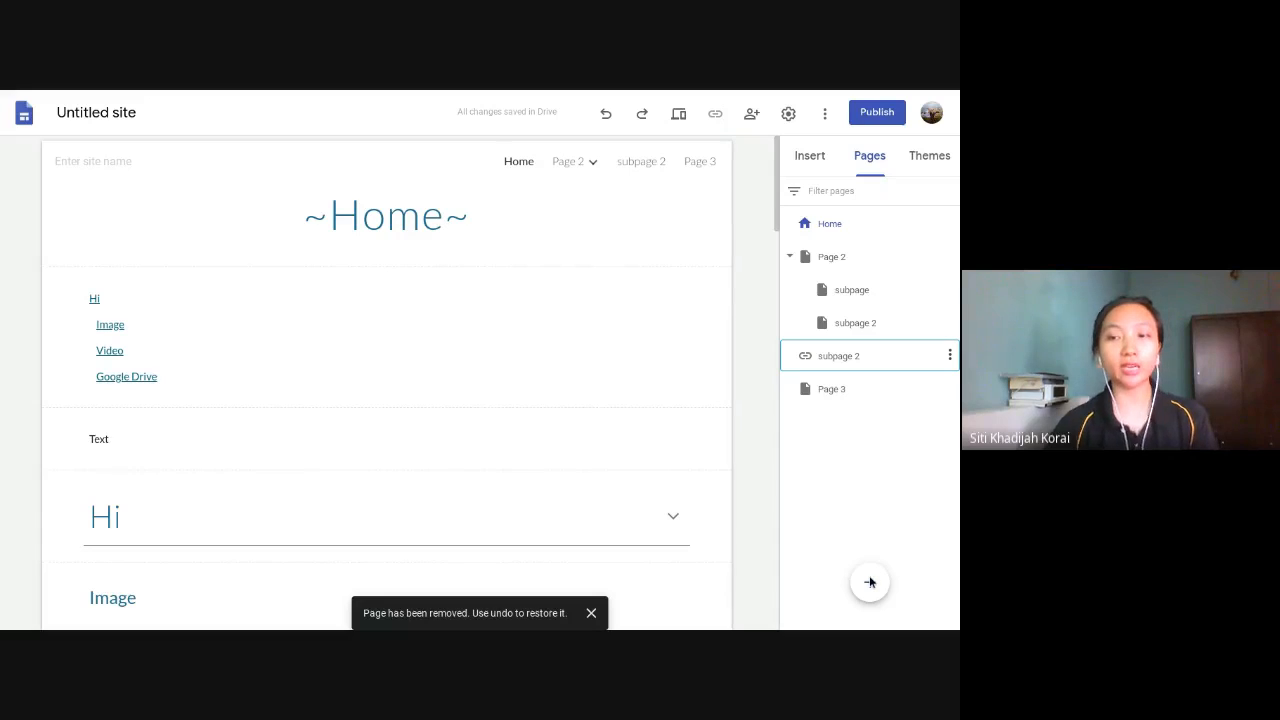
# - Add a navigation link named "Education" that points to sols247.org/education and opens in a new tab
pyautogui.moveTo(870, 583)
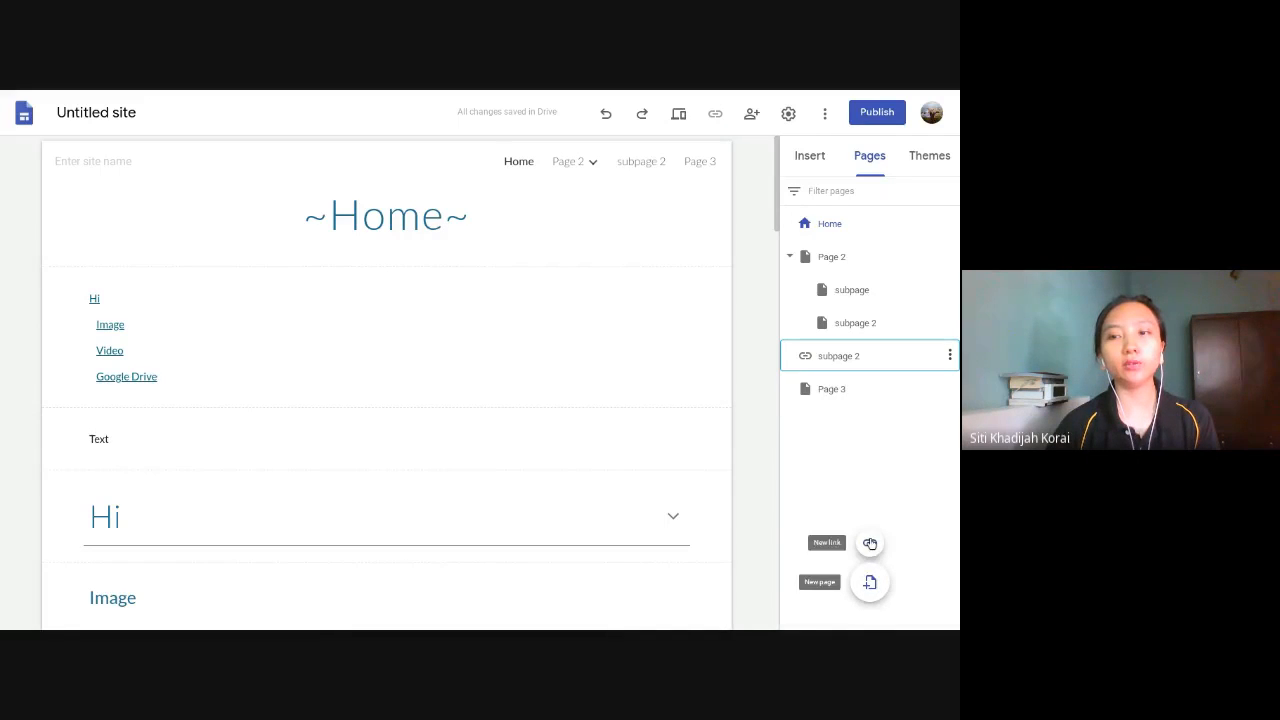
pyautogui.click(870, 542)
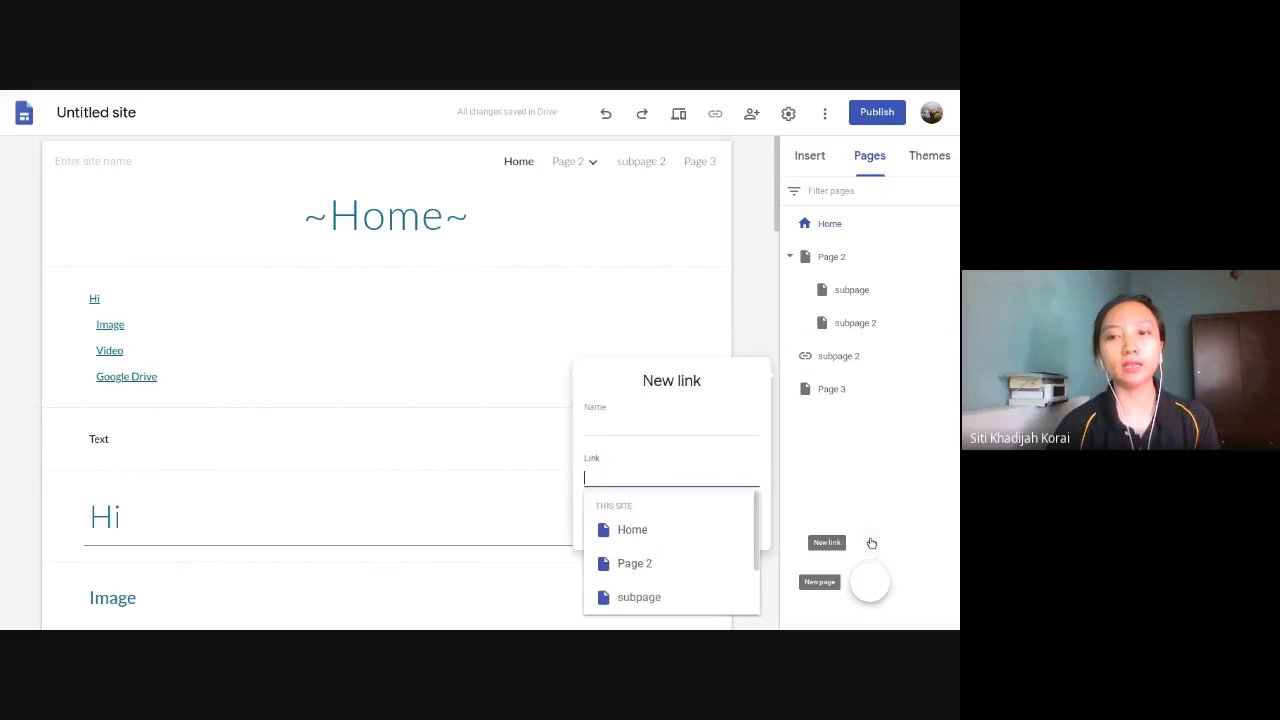
pyautogui.click(638, 428)
pyautogui.write('tion')
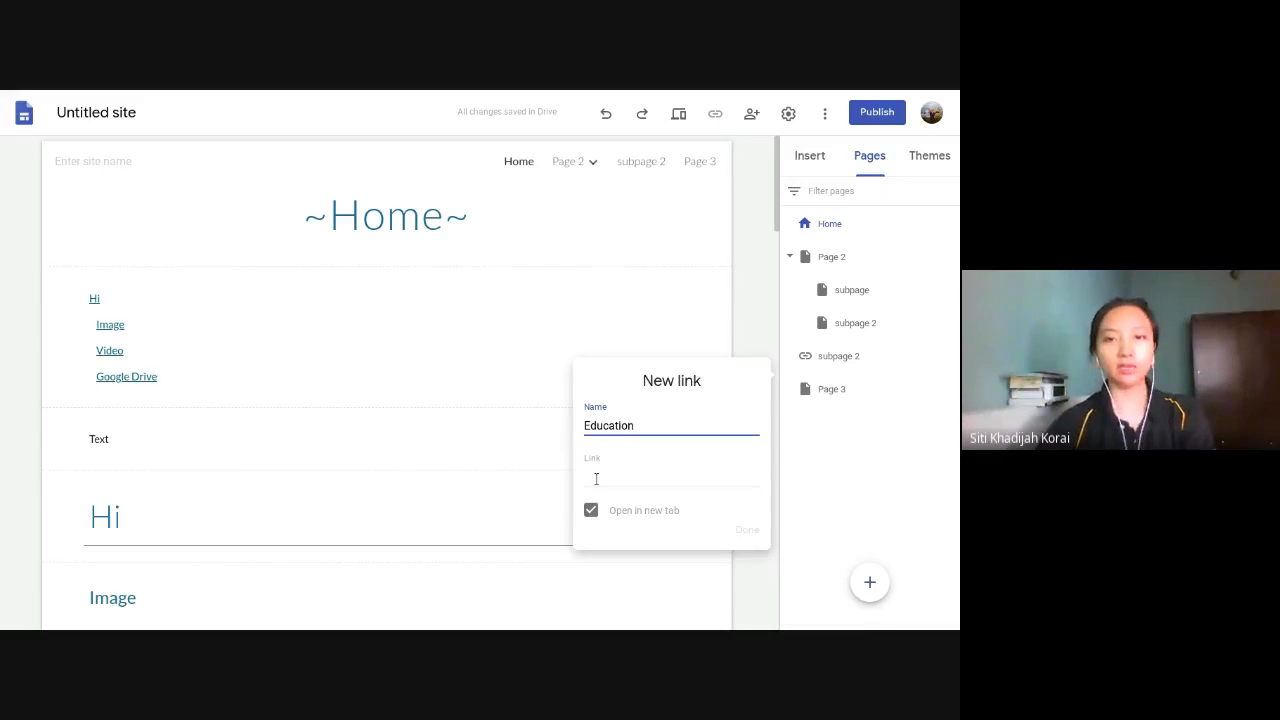
pyautogui.click(596, 479)
pyautogui.write('sols24')
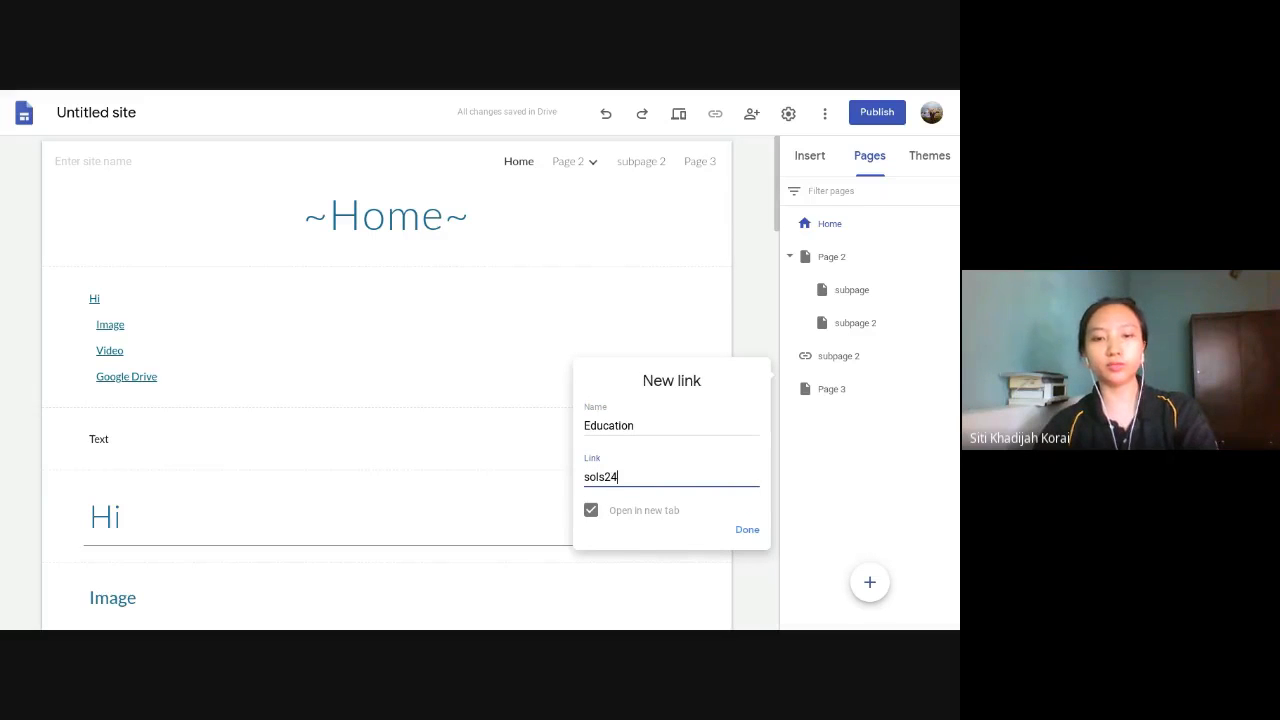
pyautogui.write('7.org/ed')
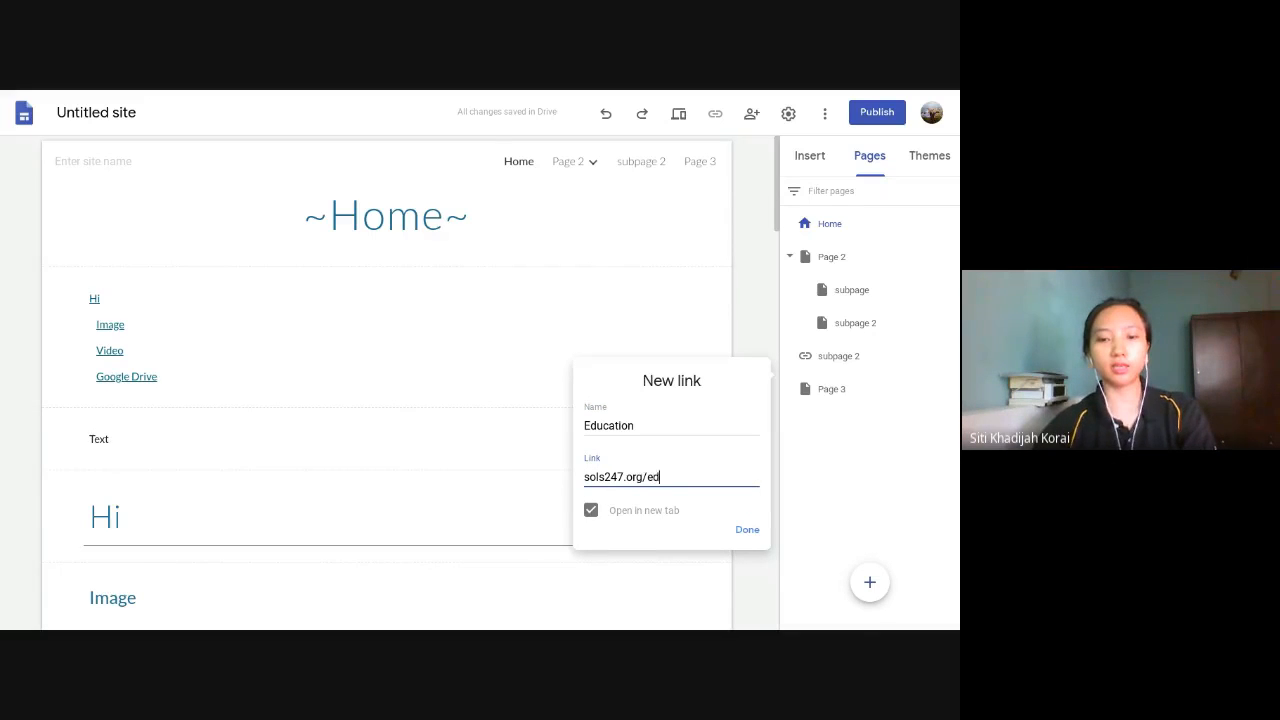
pyautogui.write('ucation')
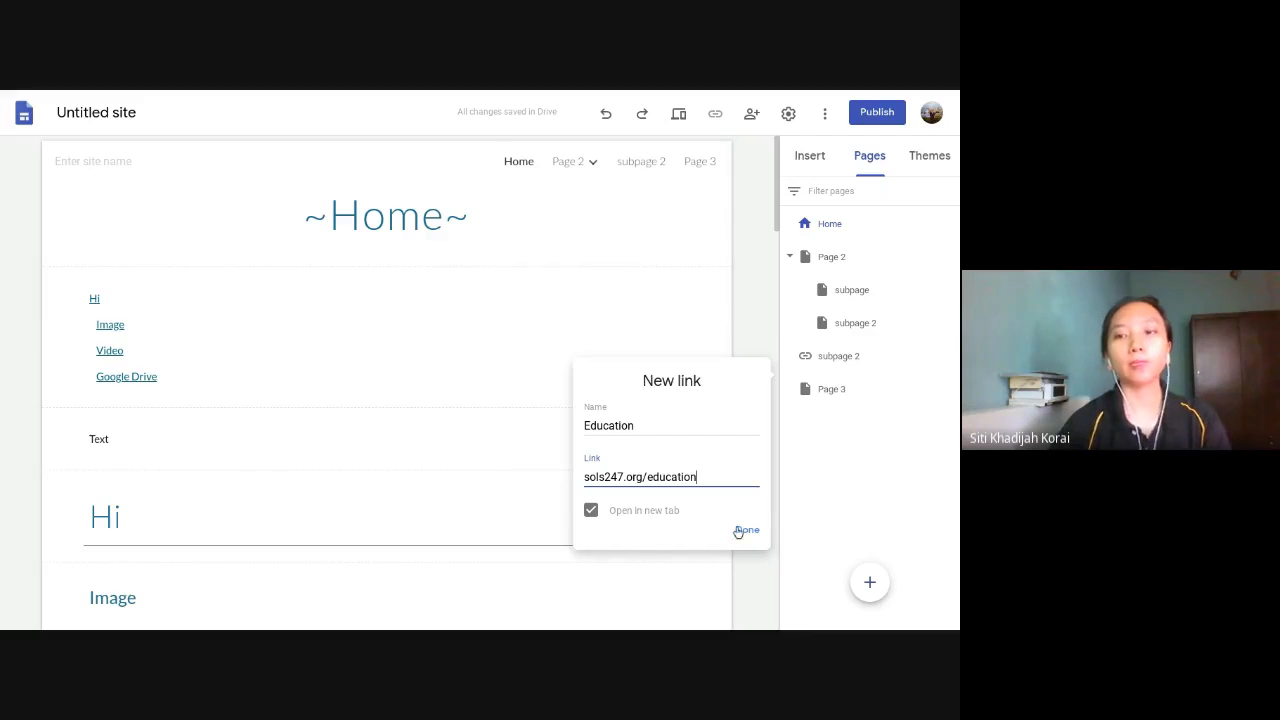
pyautogui.click(743, 531)
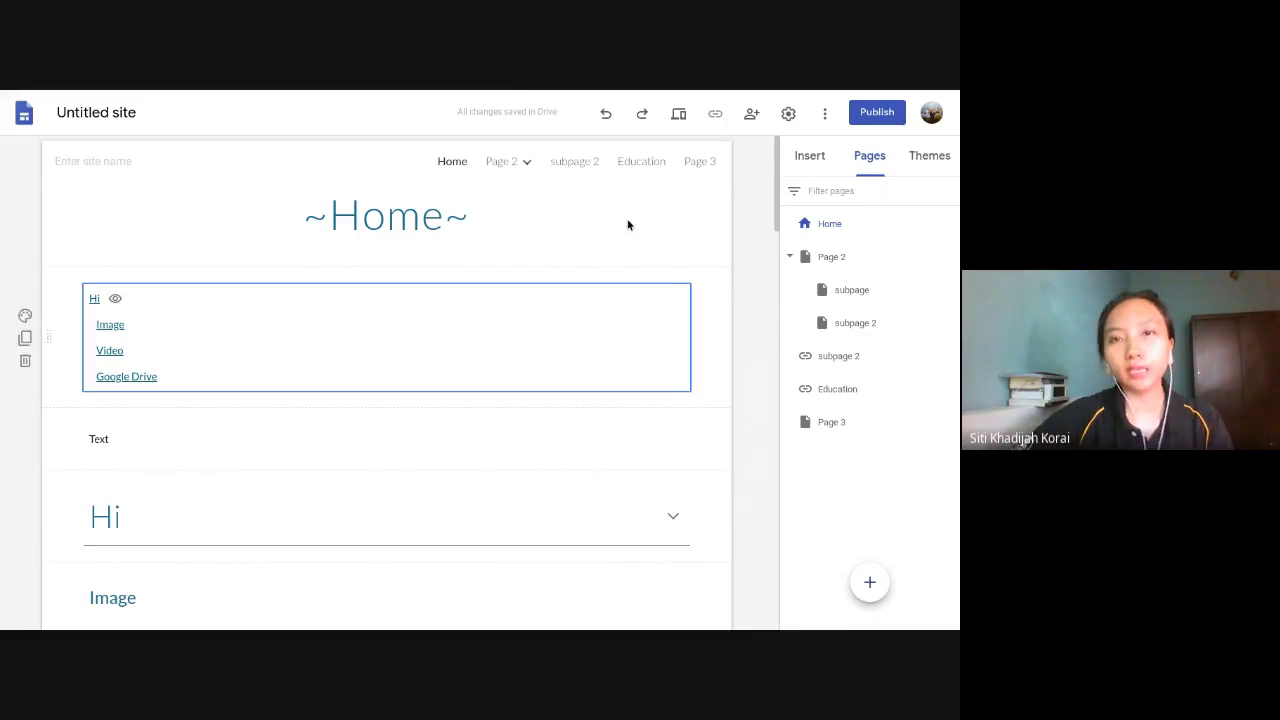
# - Test the Education link in the site navigation and close the page it opens
pyautogui.click(659, 164)
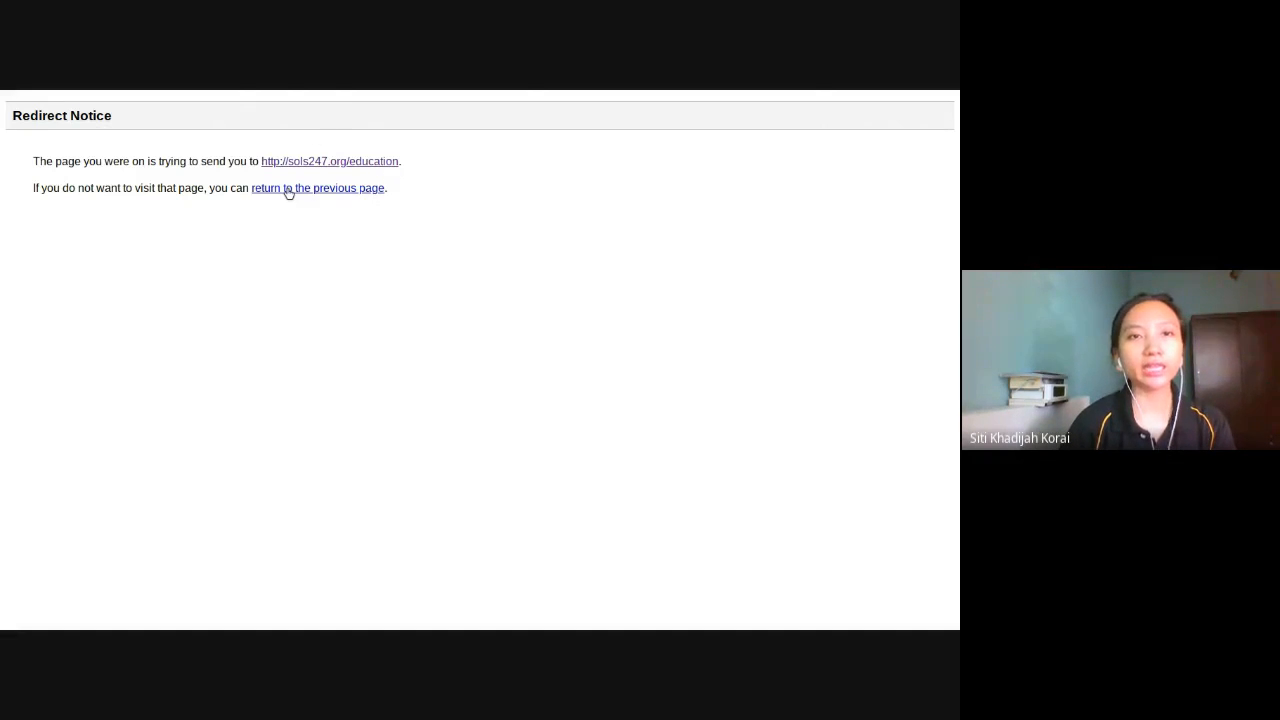
pyautogui.moveTo(345, 94)
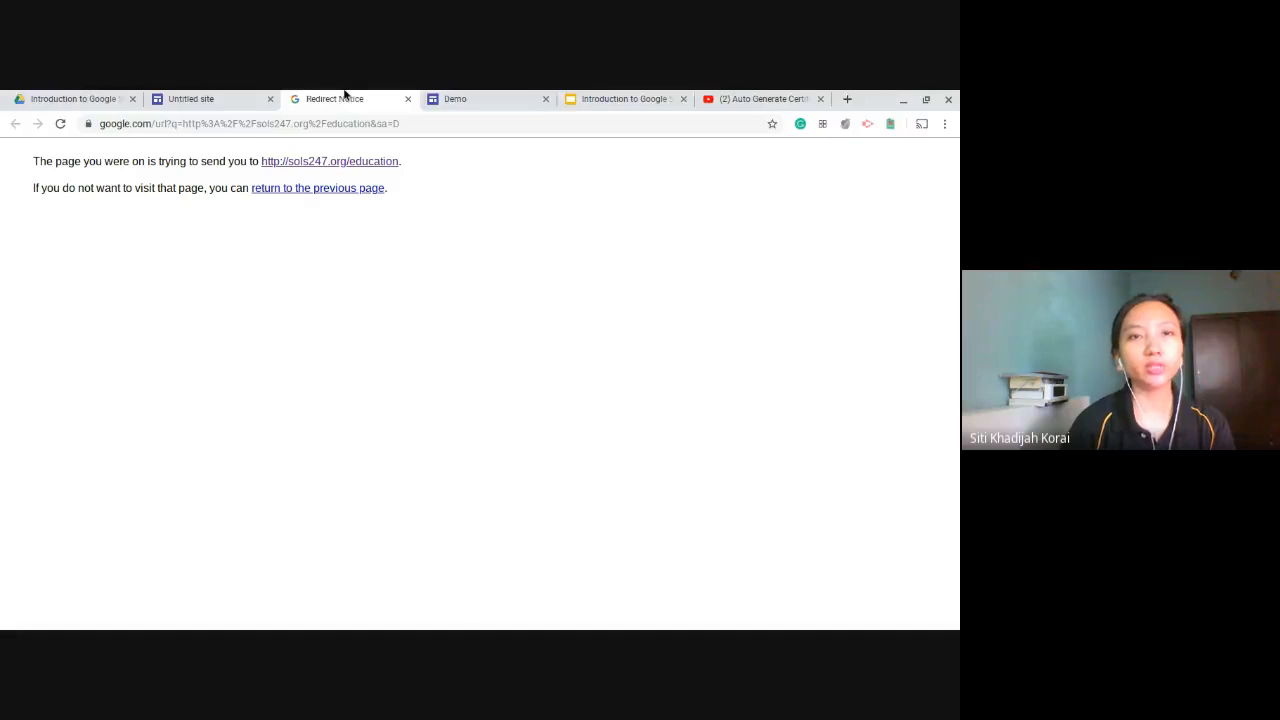
pyautogui.click(407, 101)
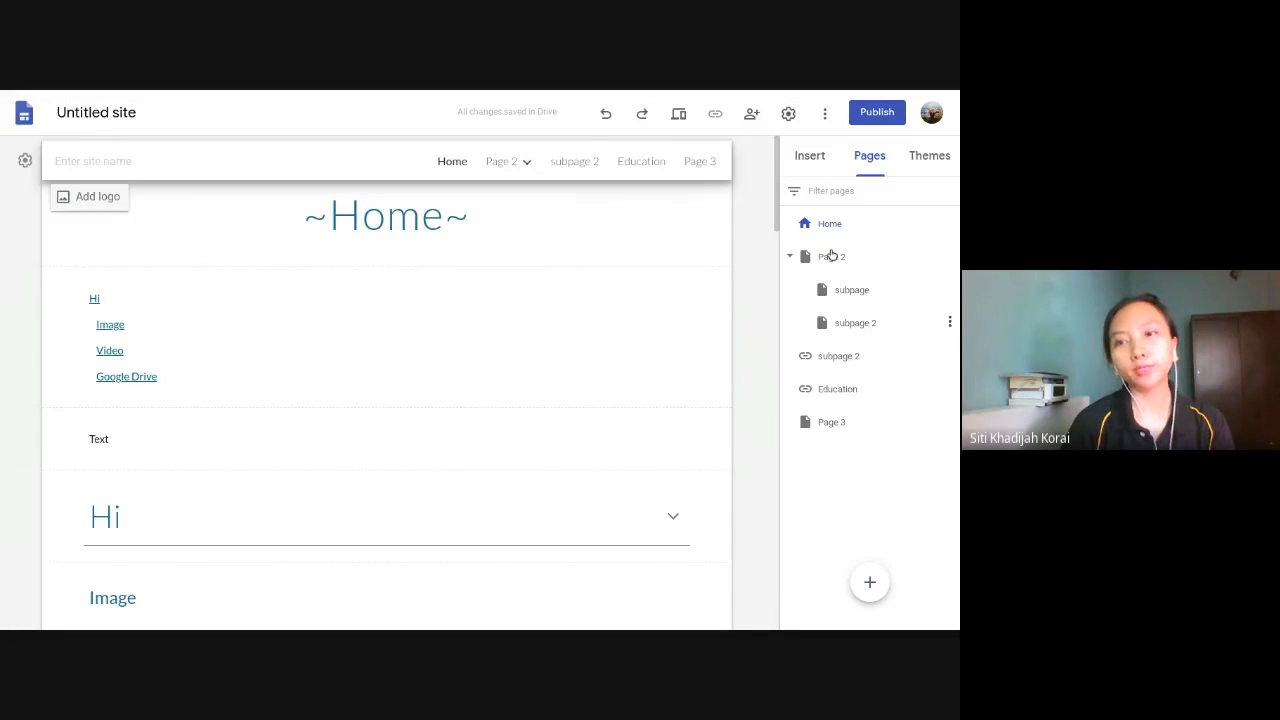
pyautogui.click(528, 166)
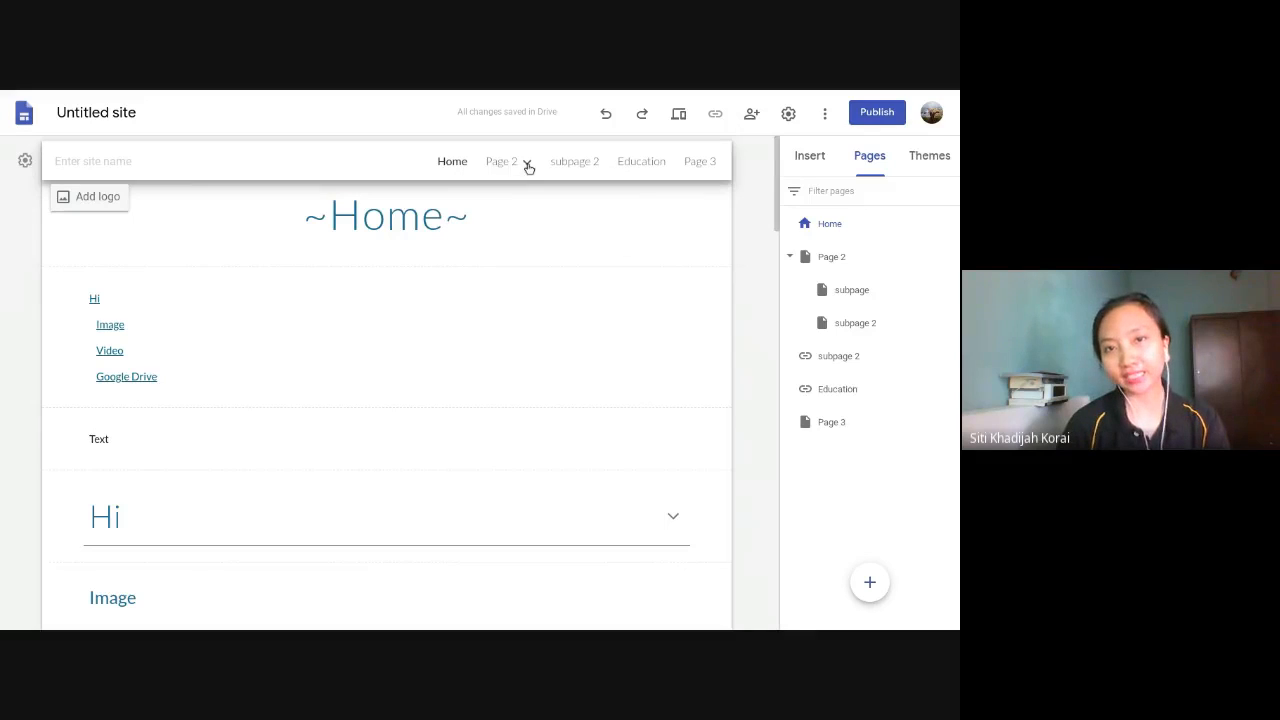
pyautogui.click(528, 166)
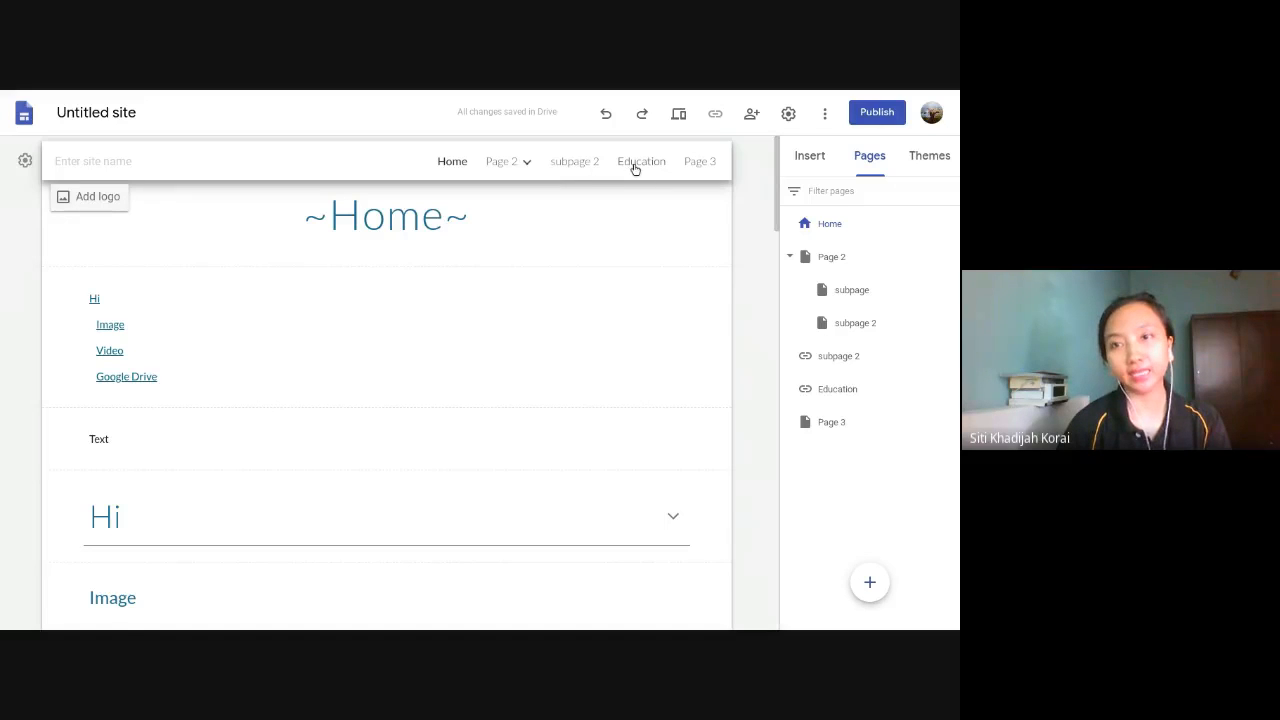
pyautogui.moveTo(414, 94)
pyautogui.click(555, 100)
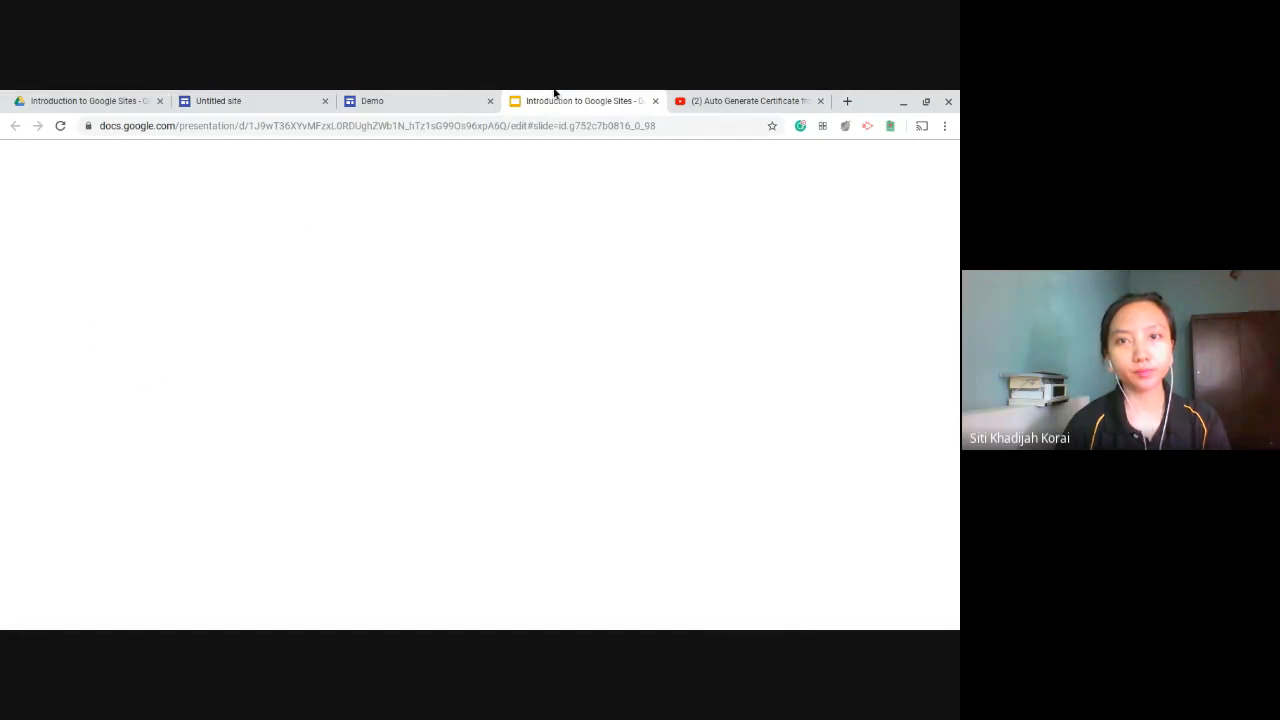
pyautogui.click(218, 100)
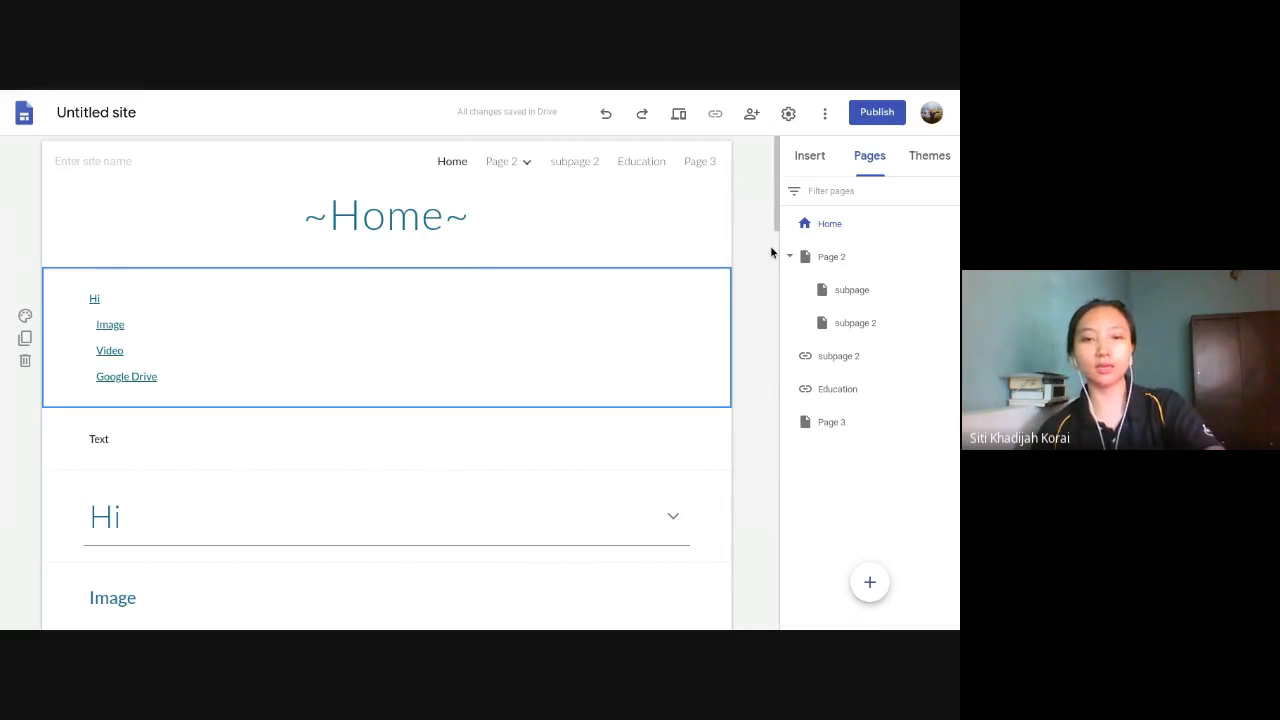
# - Review the content elements that can be inserted and the site's list of pages and links
pyautogui.click(816, 155)
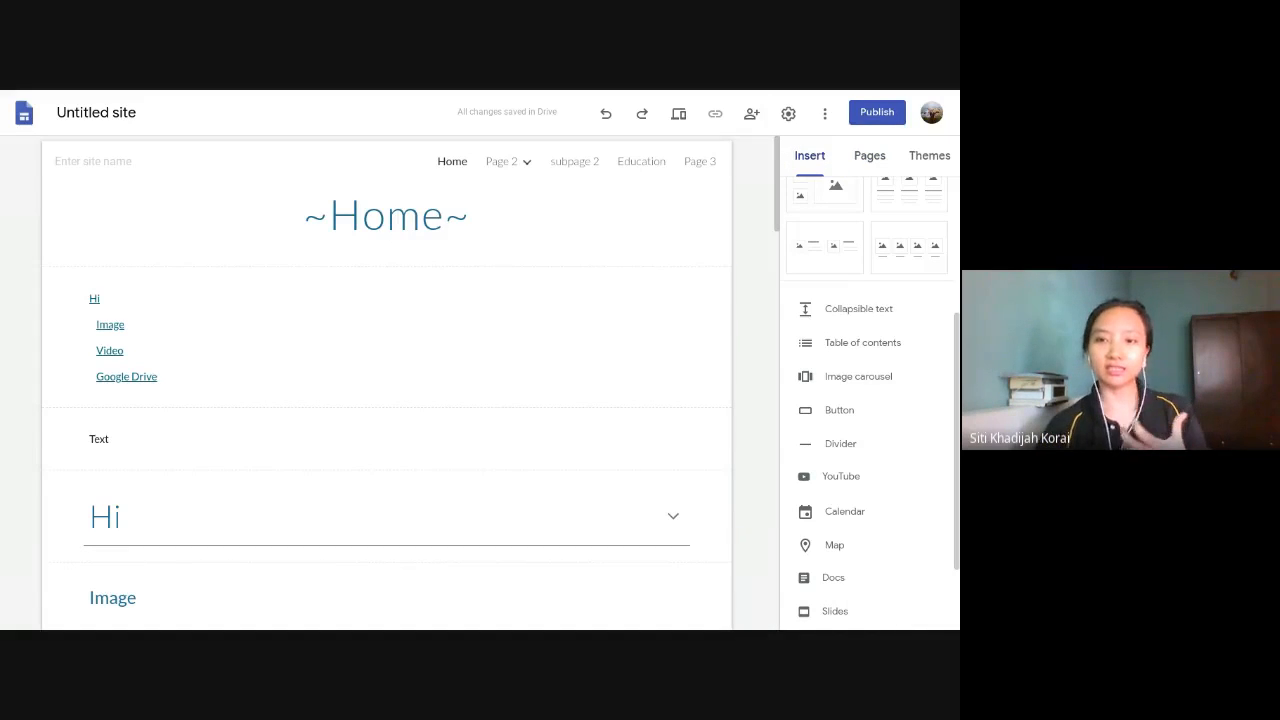
pyautogui.scroll(1, 867, 361)
pyautogui.scroll(-3, 867, 361)
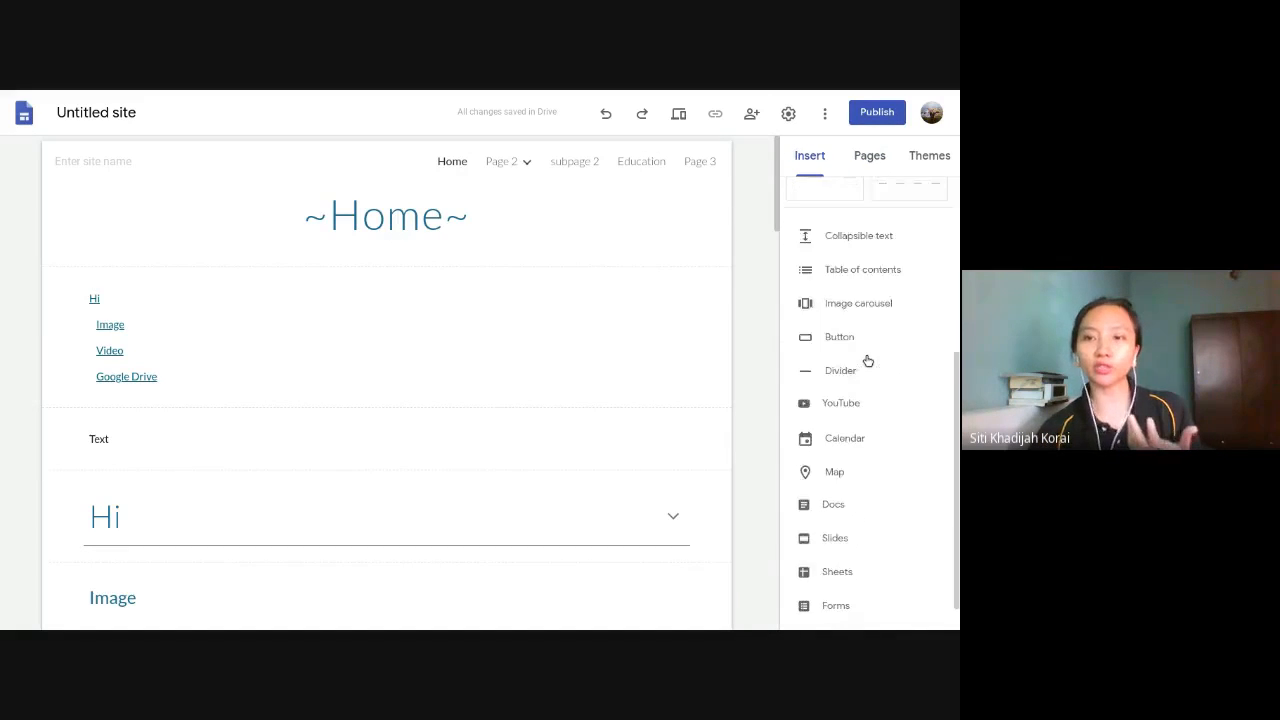
pyautogui.click(870, 158)
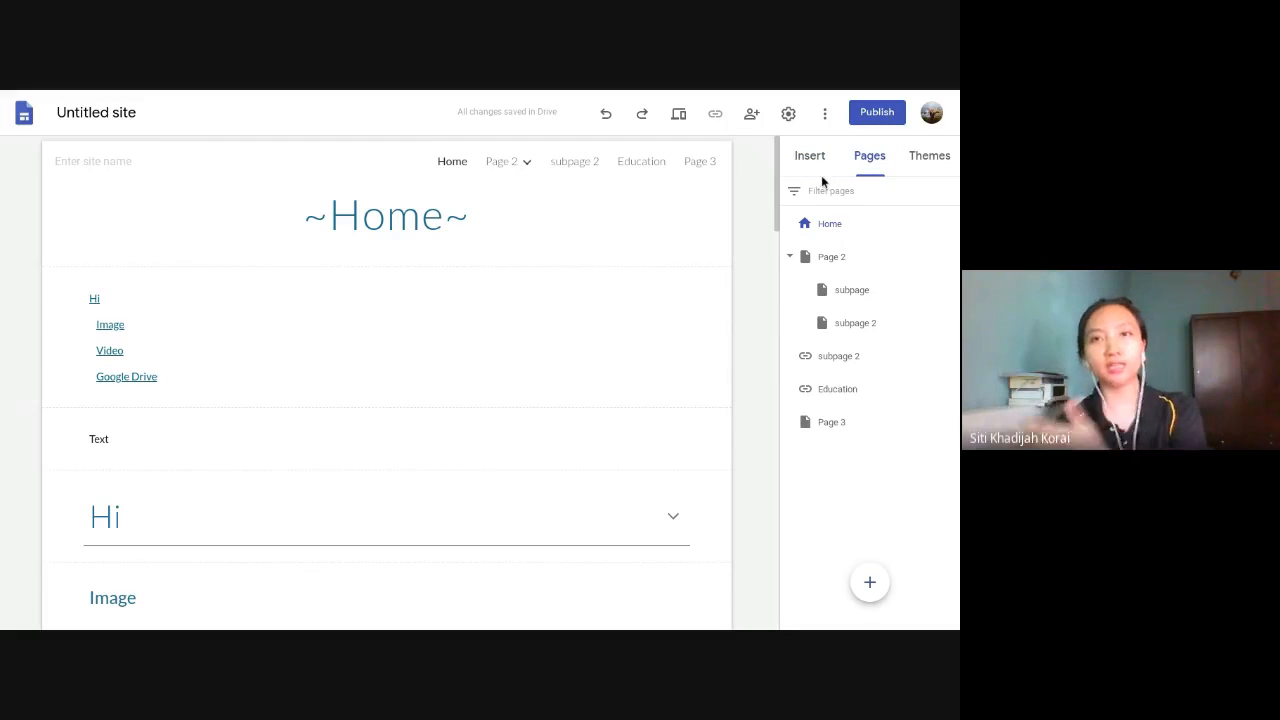
pyautogui.moveTo(668, 197)
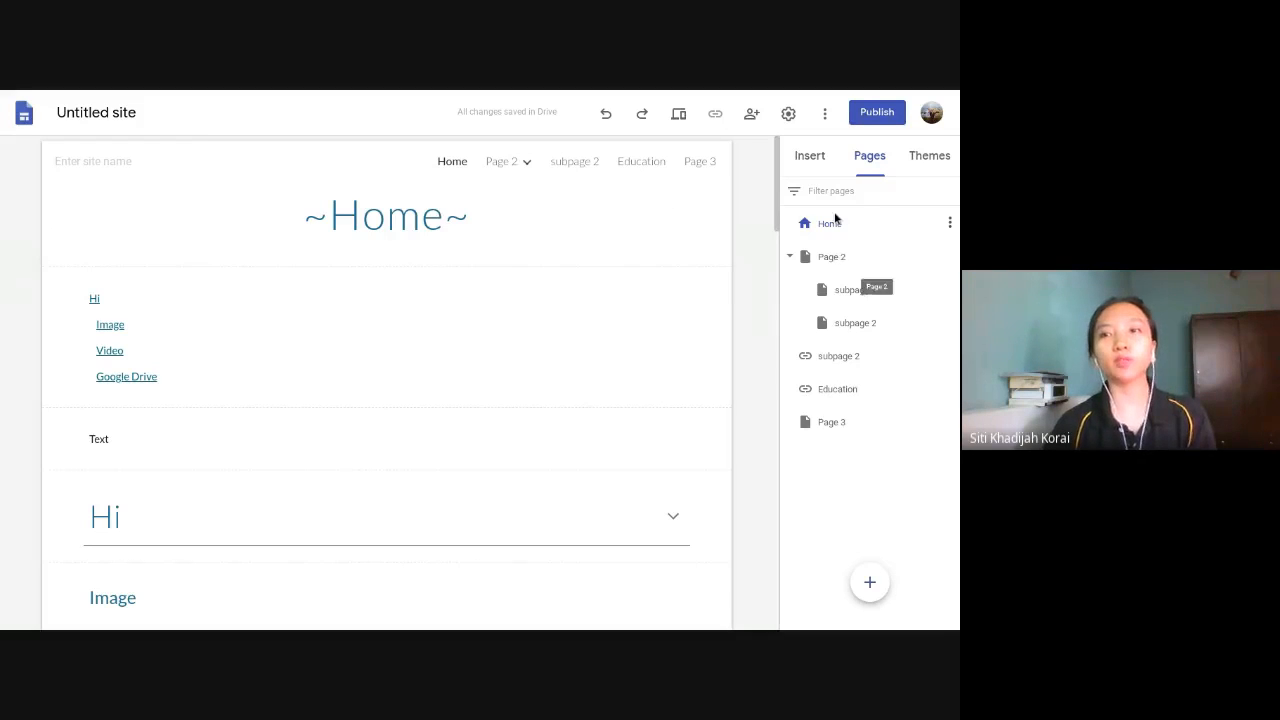
pyautogui.click(826, 160)
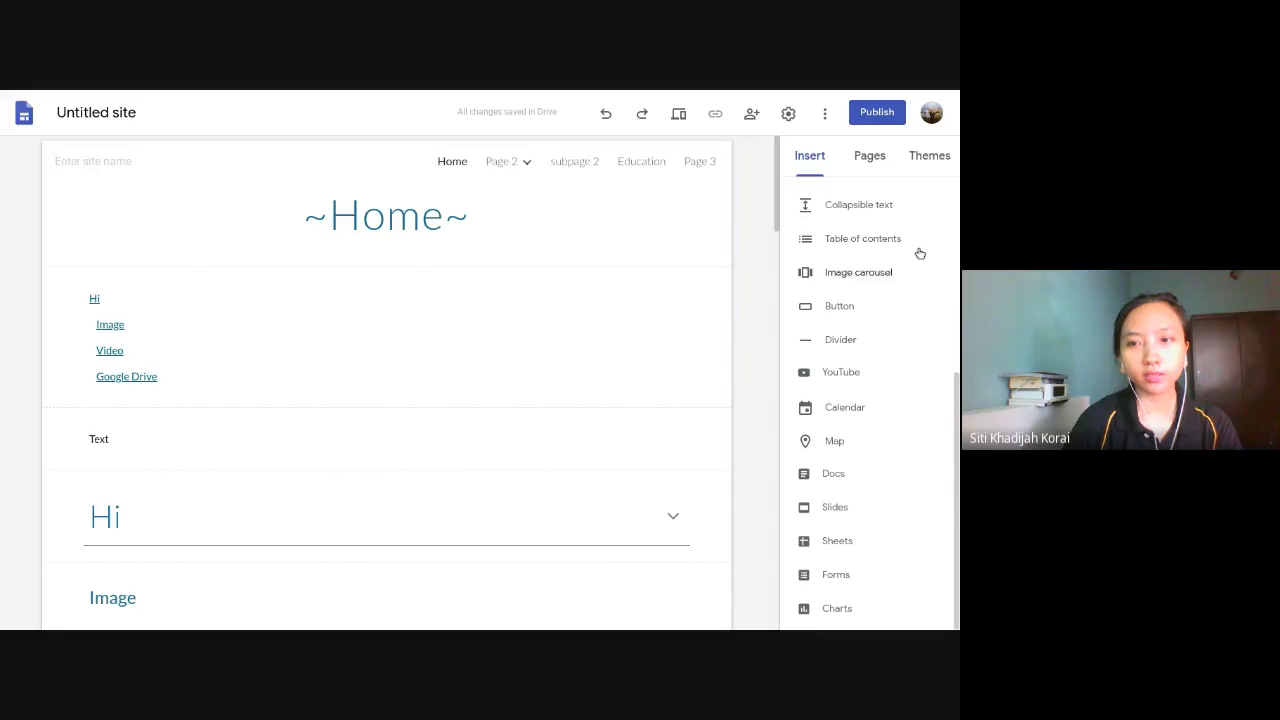
pyautogui.scroll(4, 851, 360)
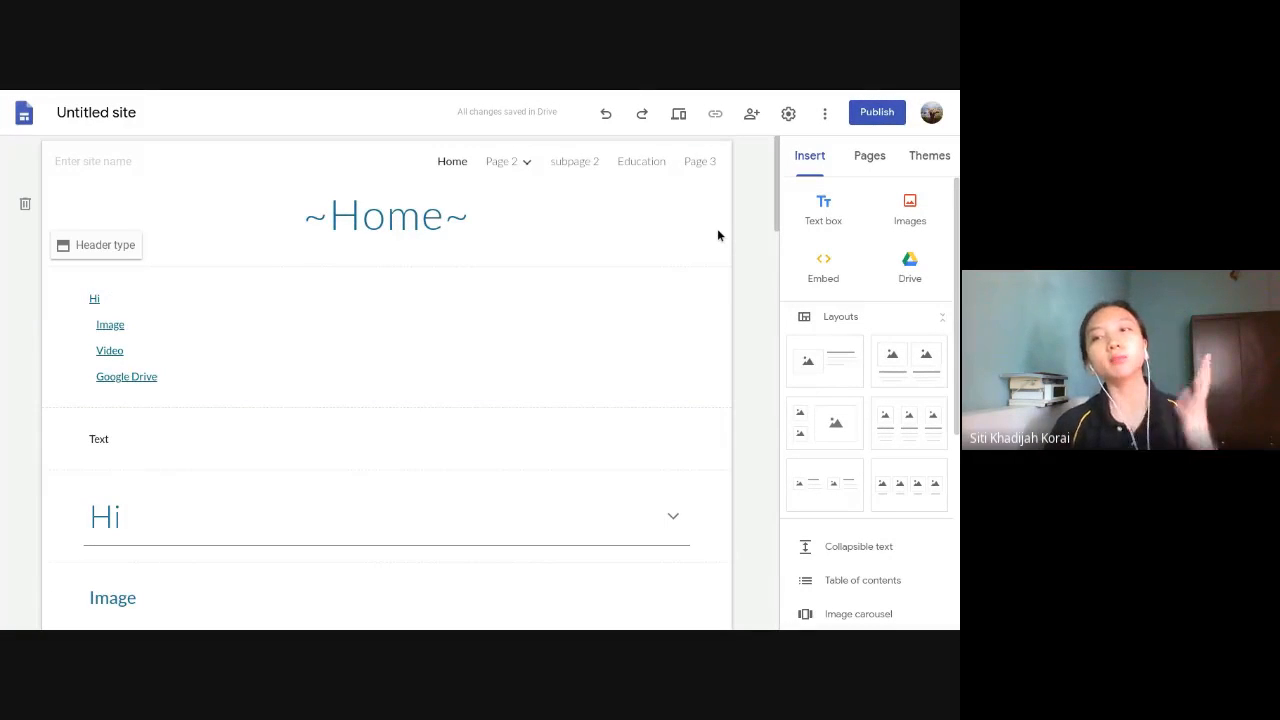
# - Switch to the Demo site, review its draft changes against the published version, and publish them
pyautogui.press('F11')
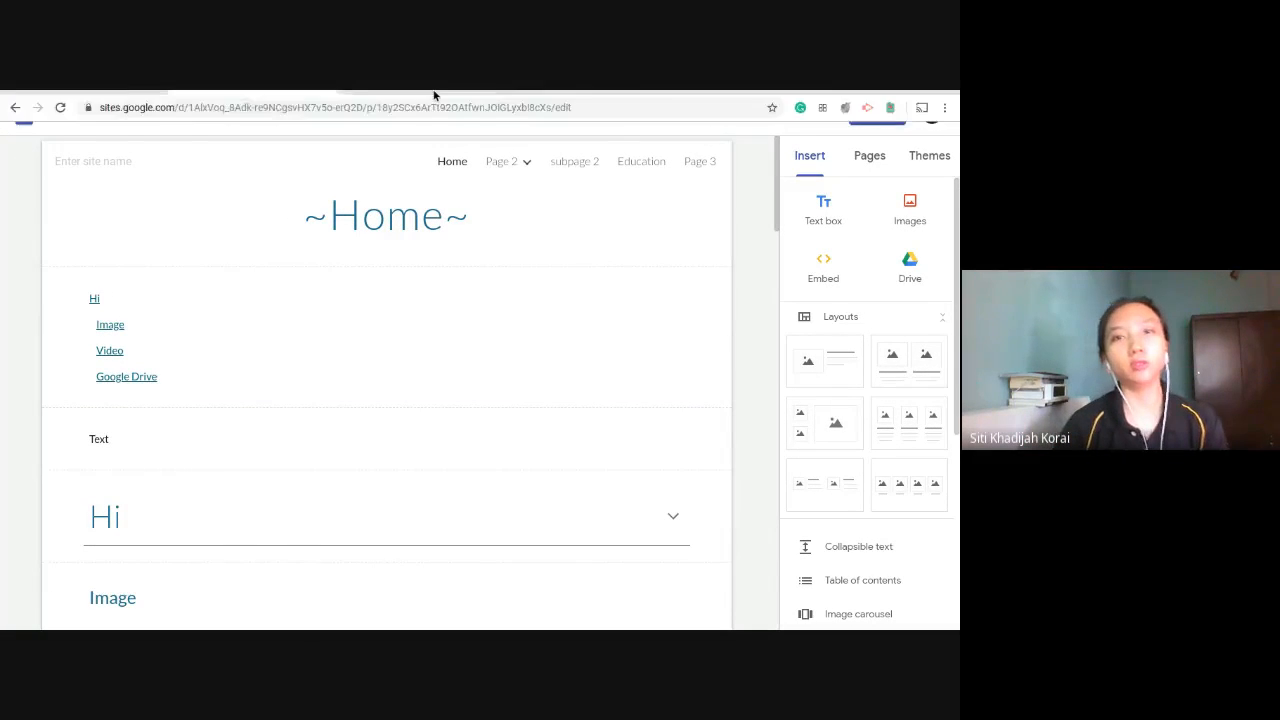
pyautogui.click(434, 101)
pyautogui.press('F11')
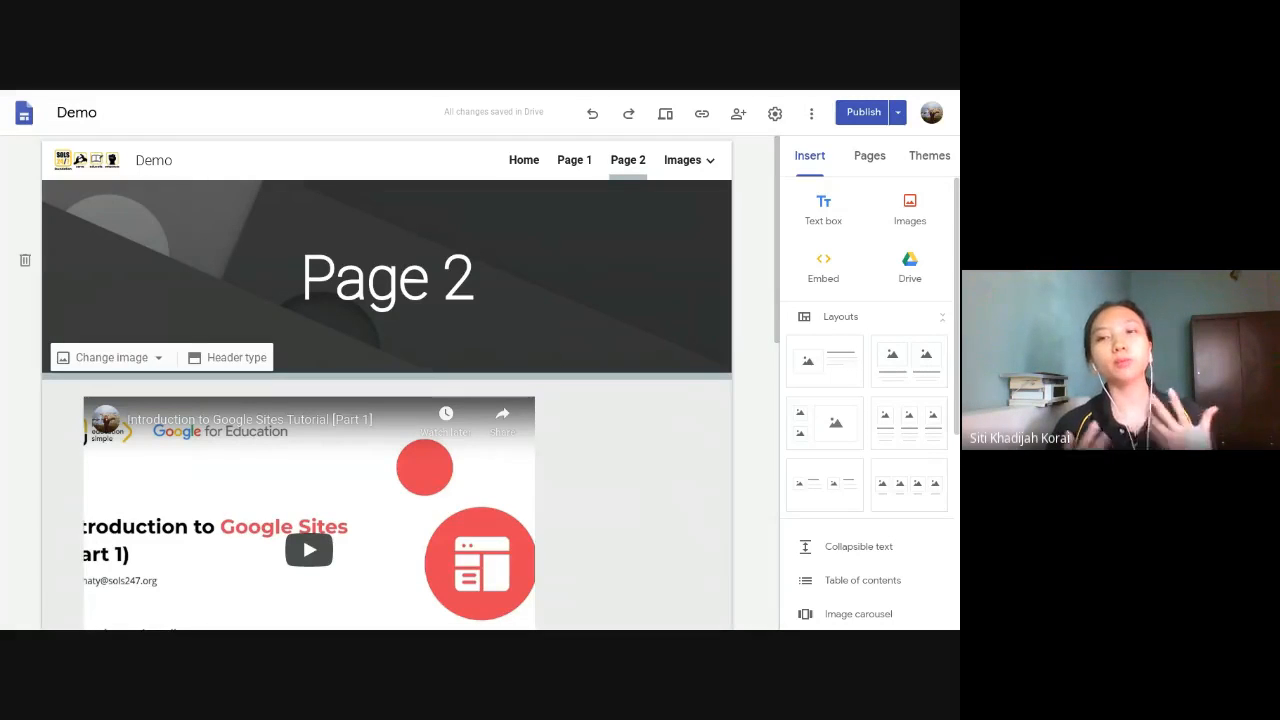
pyautogui.click(864, 113)
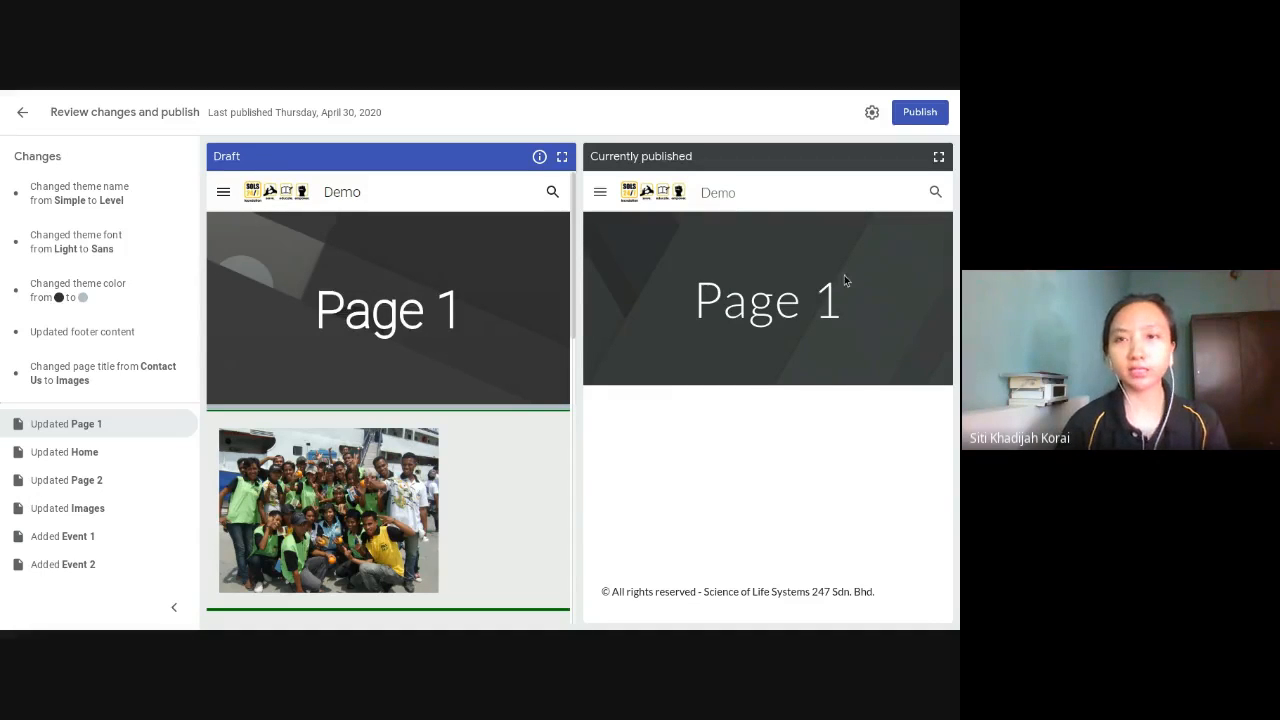
pyautogui.click(910, 116)
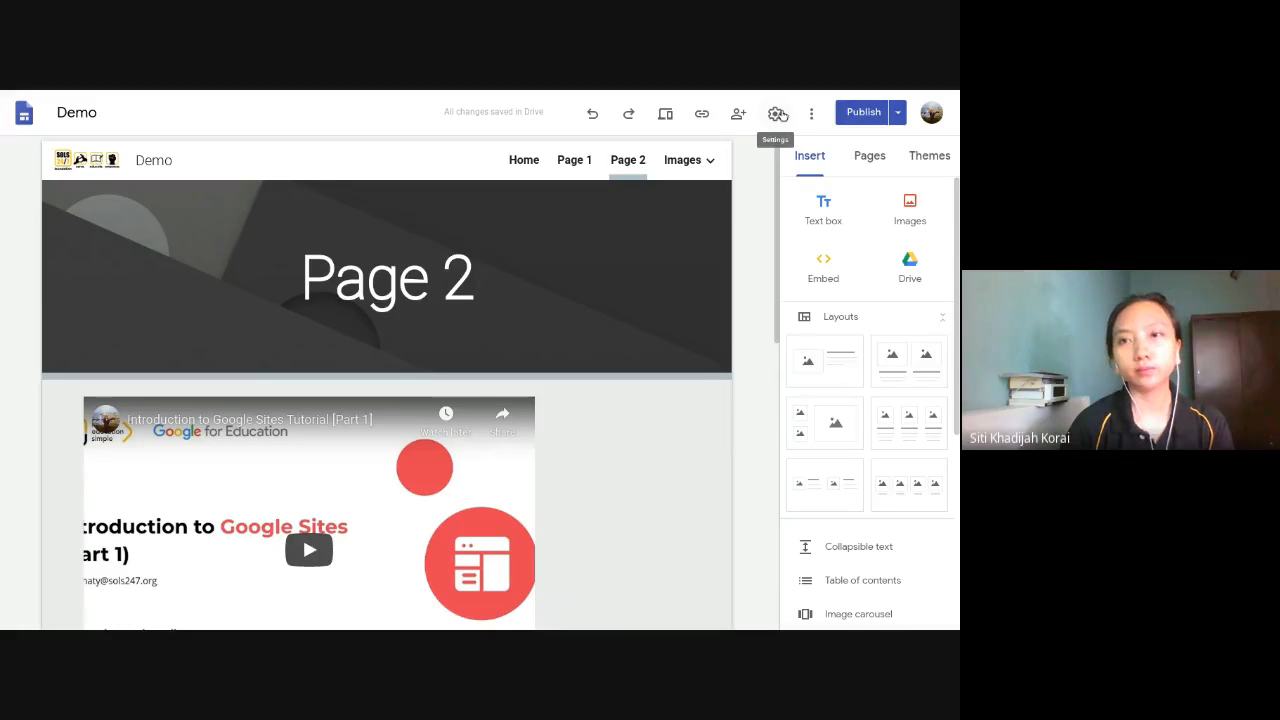
# - Review the Demo site's sharing access and the permission levels available for invited people, and close the sharing dialog
pyautogui.click(741, 115)
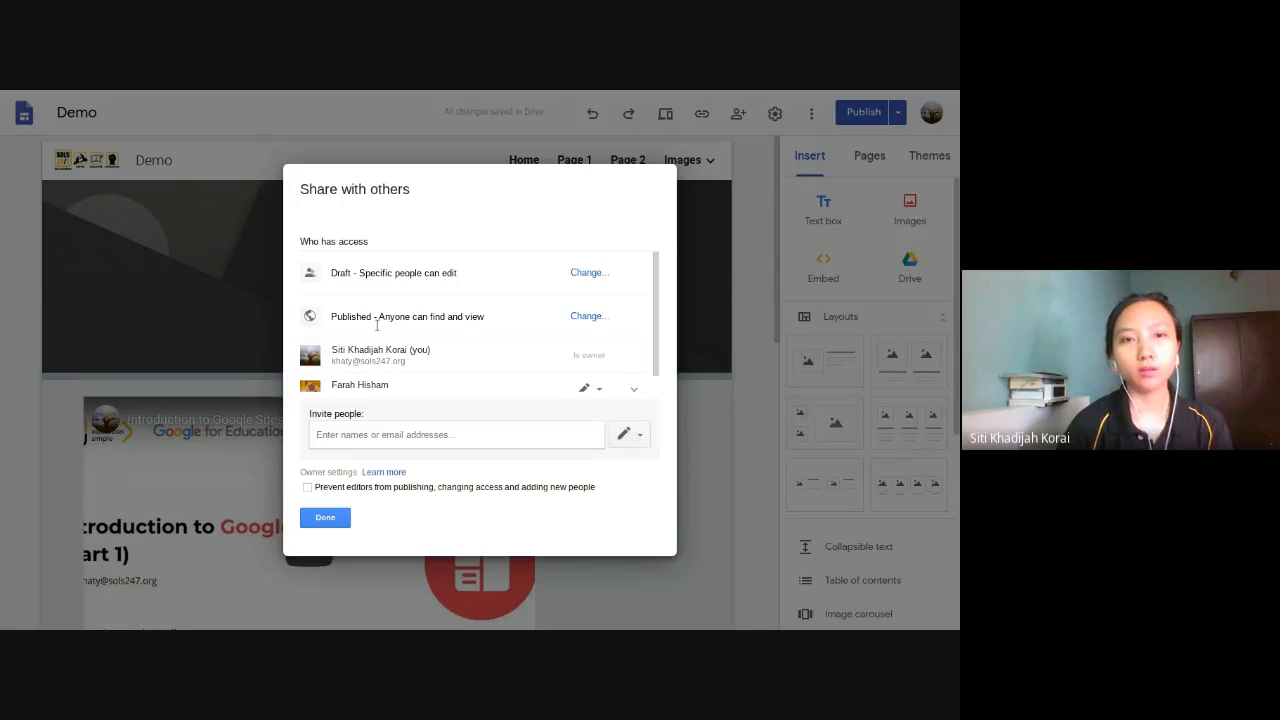
pyautogui.scroll(-1, 564, 330)
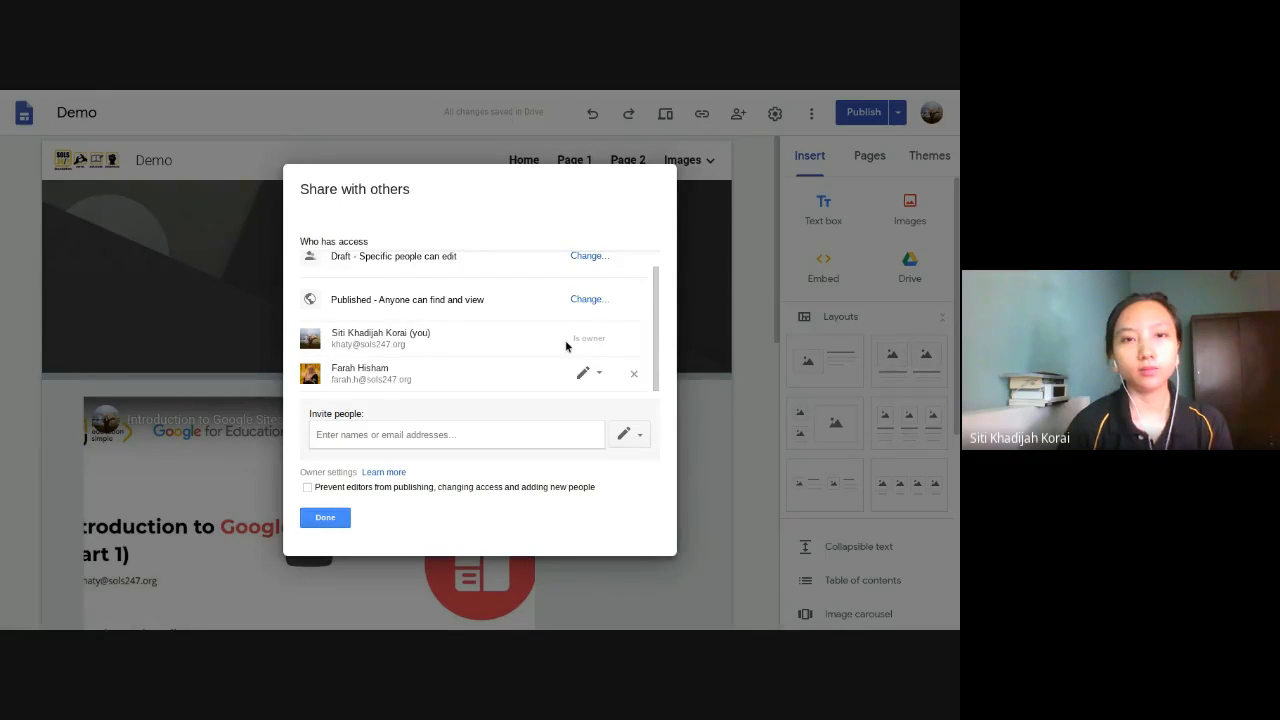
pyautogui.scroll(1, 565, 340)
pyautogui.scroll(-1, 565, 340)
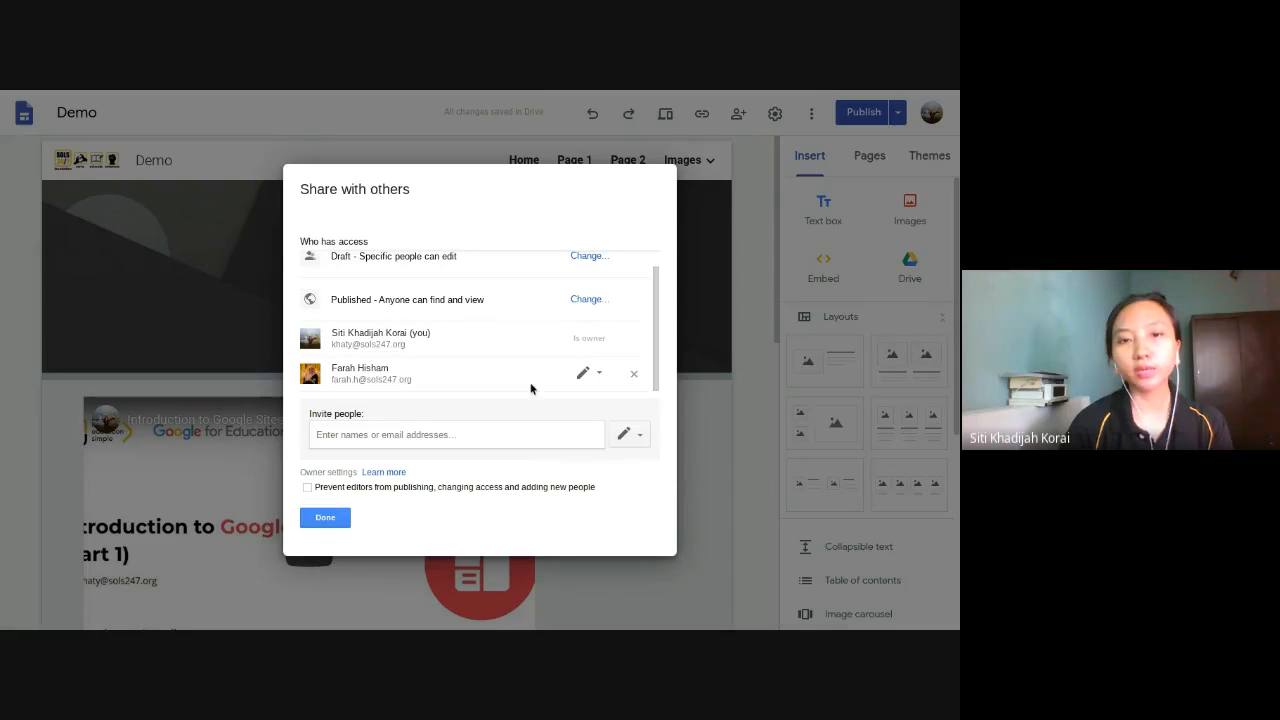
pyautogui.scroll(1, 530, 388)
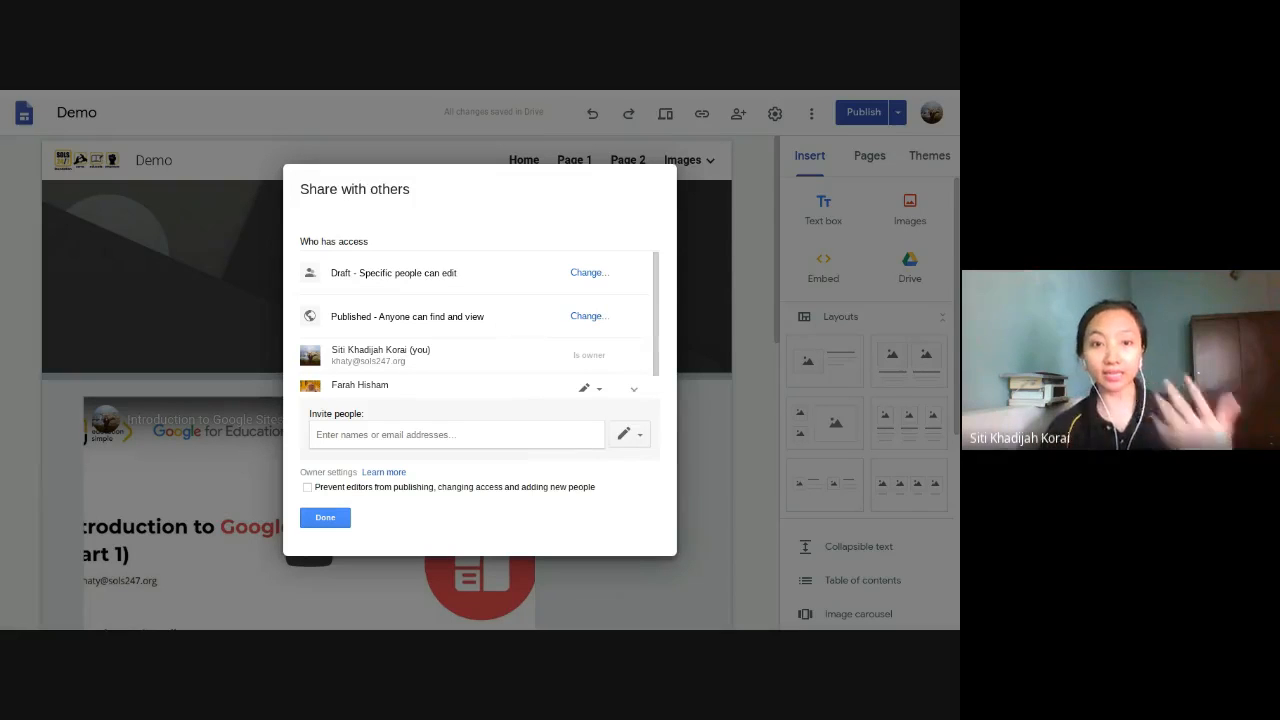
pyautogui.click(630, 434)
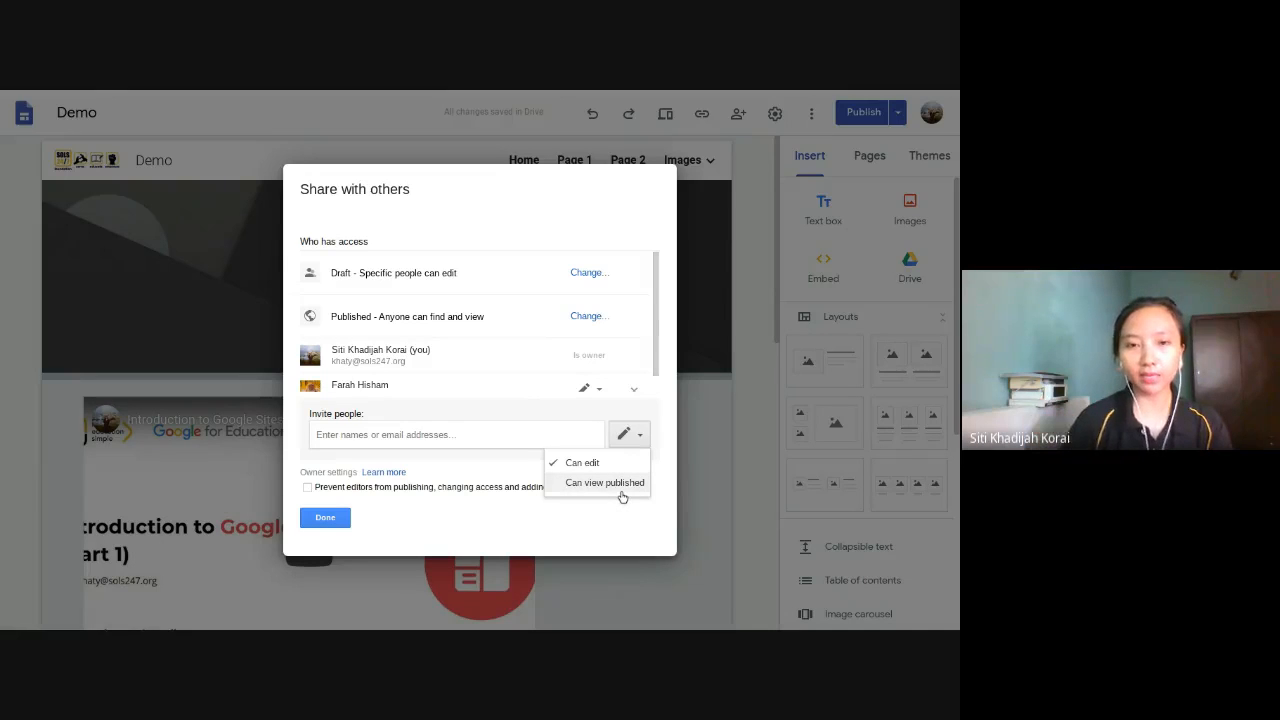
pyautogui.click(530, 514)
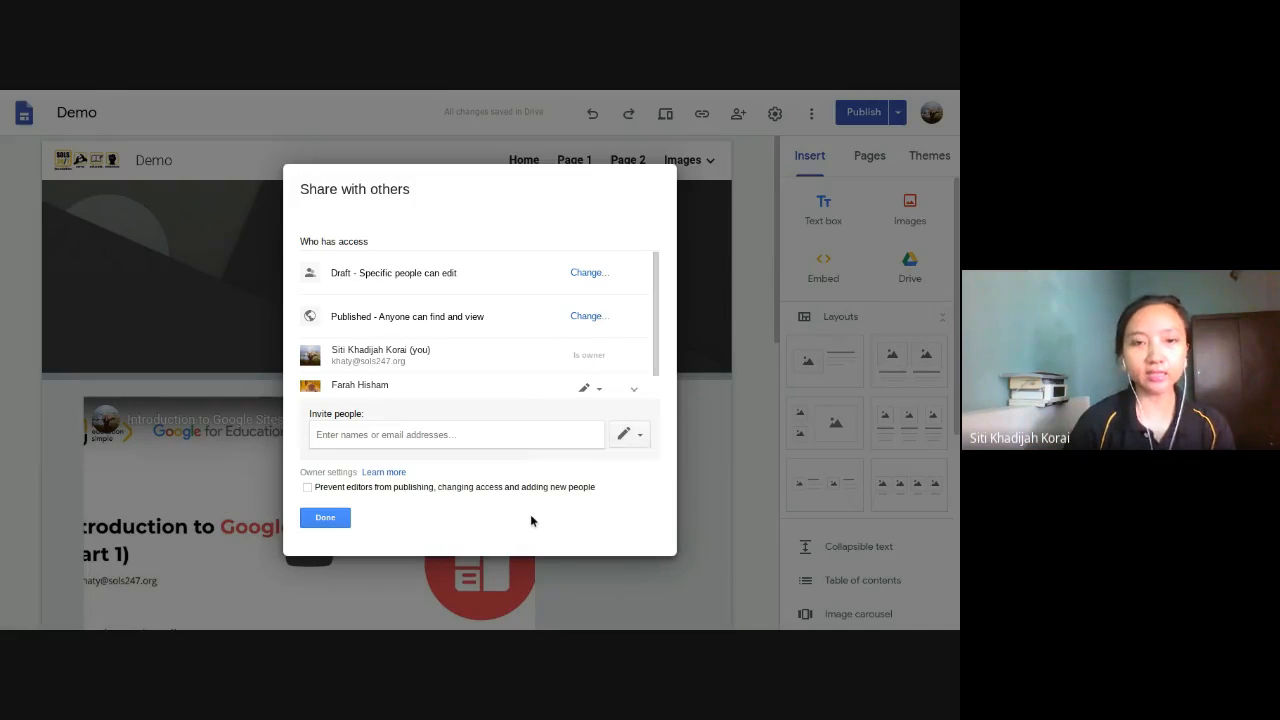
pyautogui.click(324, 516)
# - Open the Demo site's publish settings to view its web address, search and review options
pyautogui.click(811, 115)
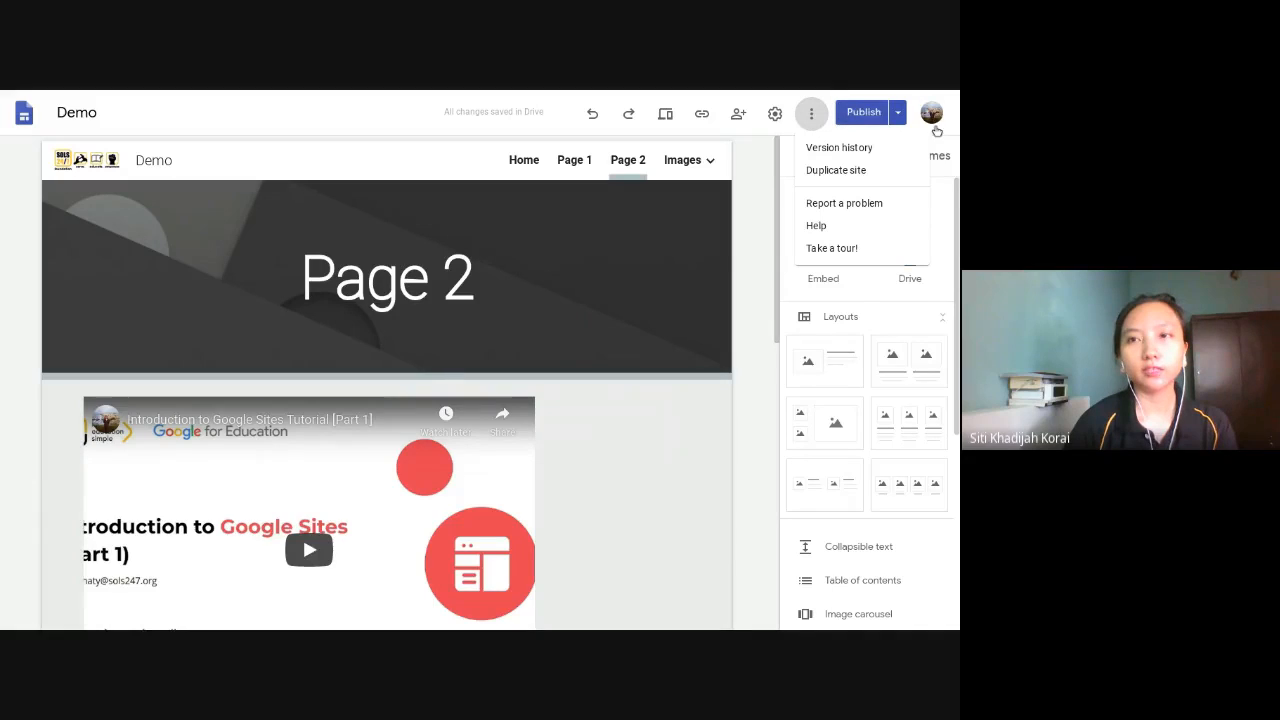
pyautogui.click(901, 115)
pyautogui.click(901, 115)
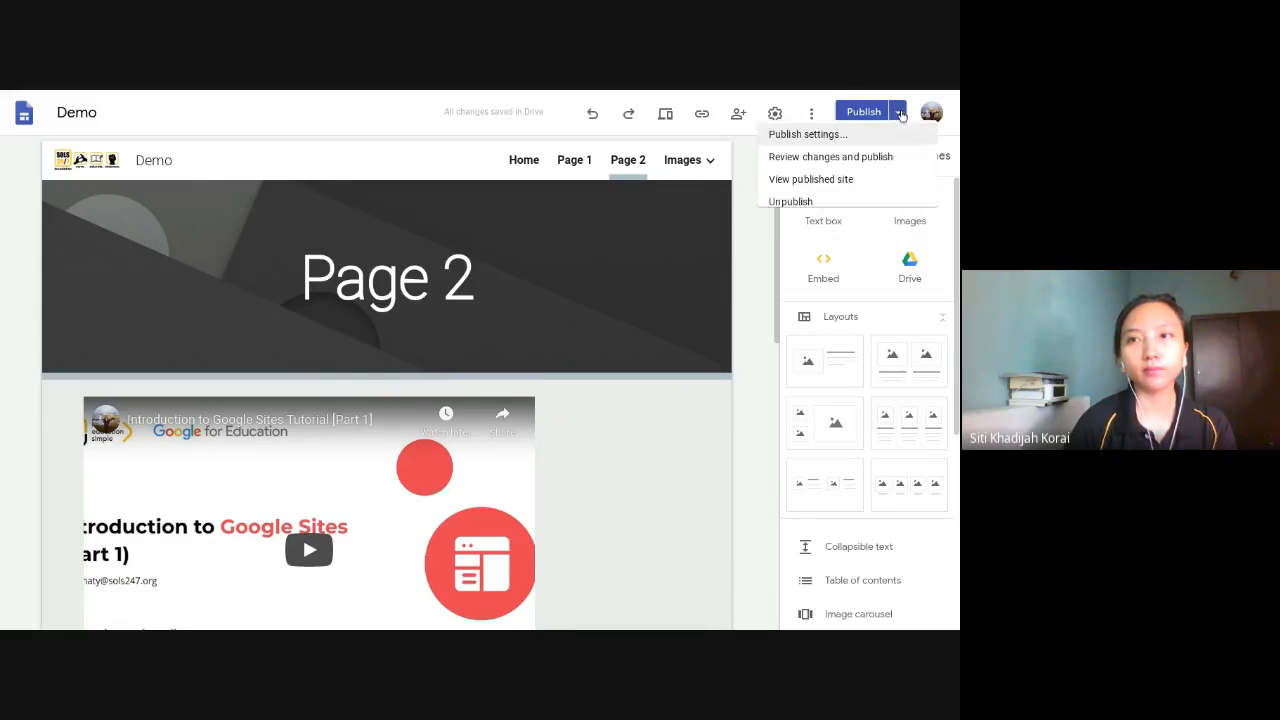
pyautogui.click(836, 144)
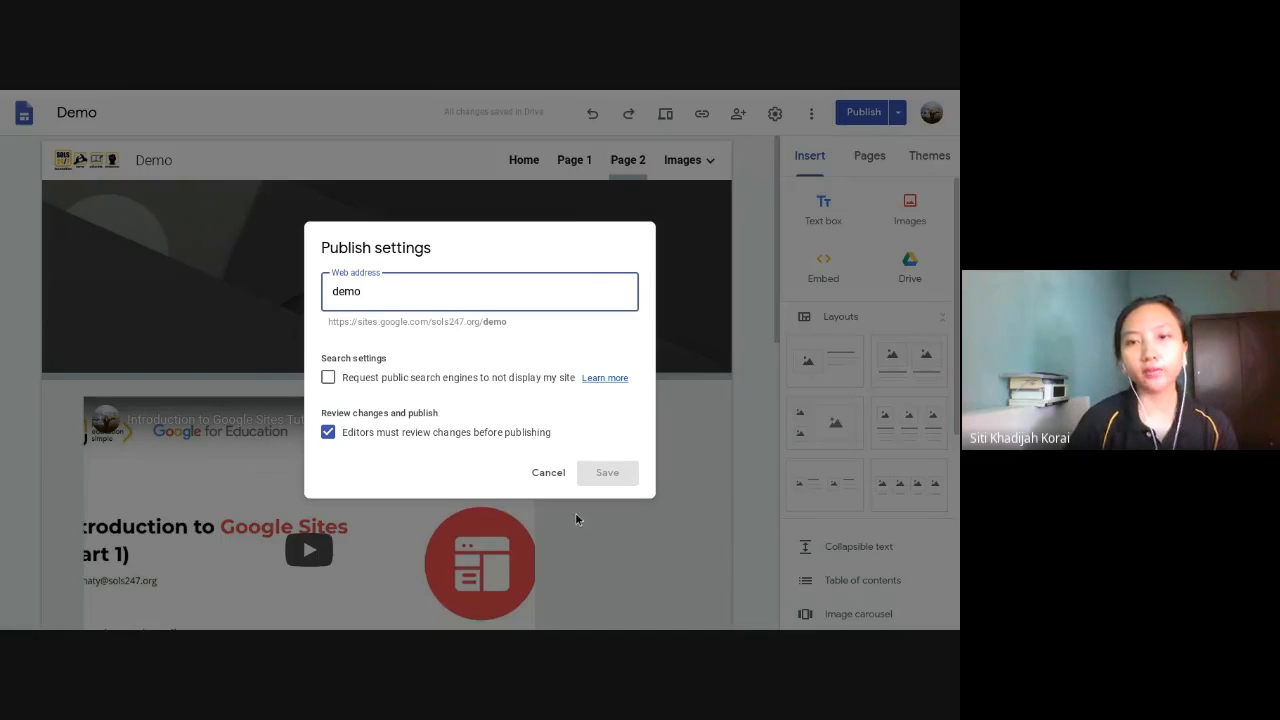
# - Close and reopen the Demo site's publish settings, and highlight the full web address shown beneath the address field
pyautogui.click(539, 479)
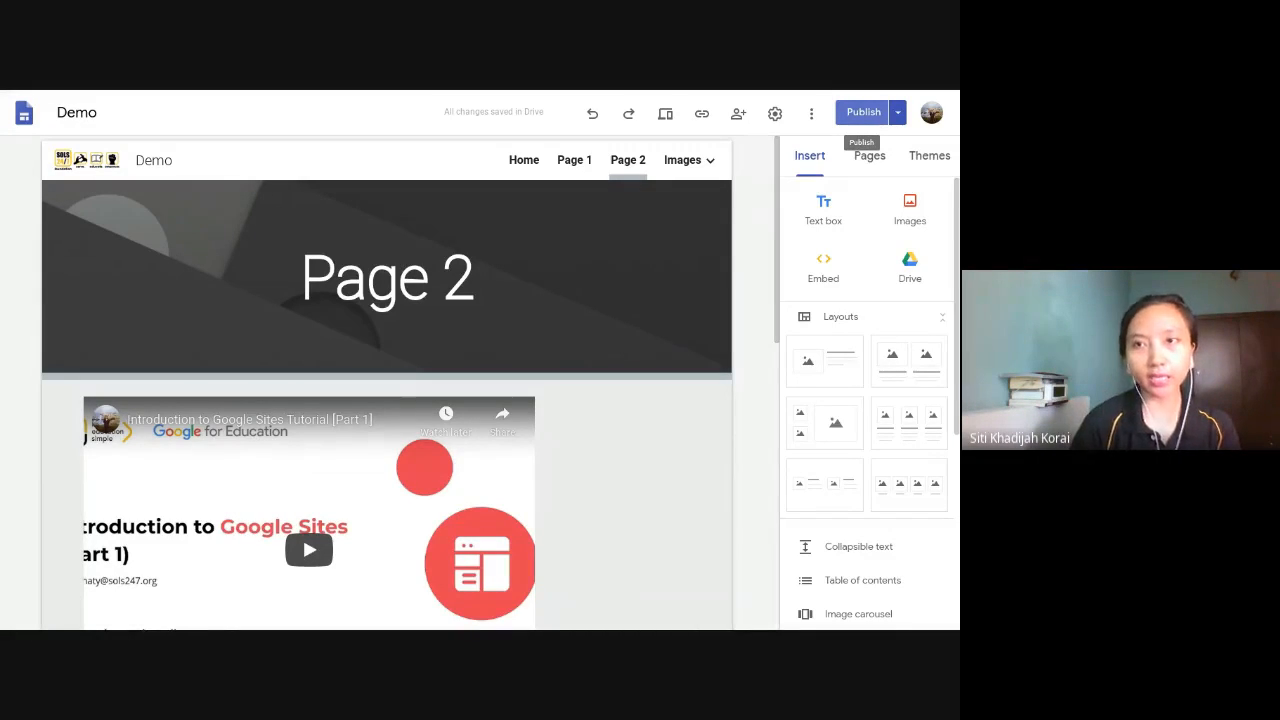
pyautogui.click(898, 113)
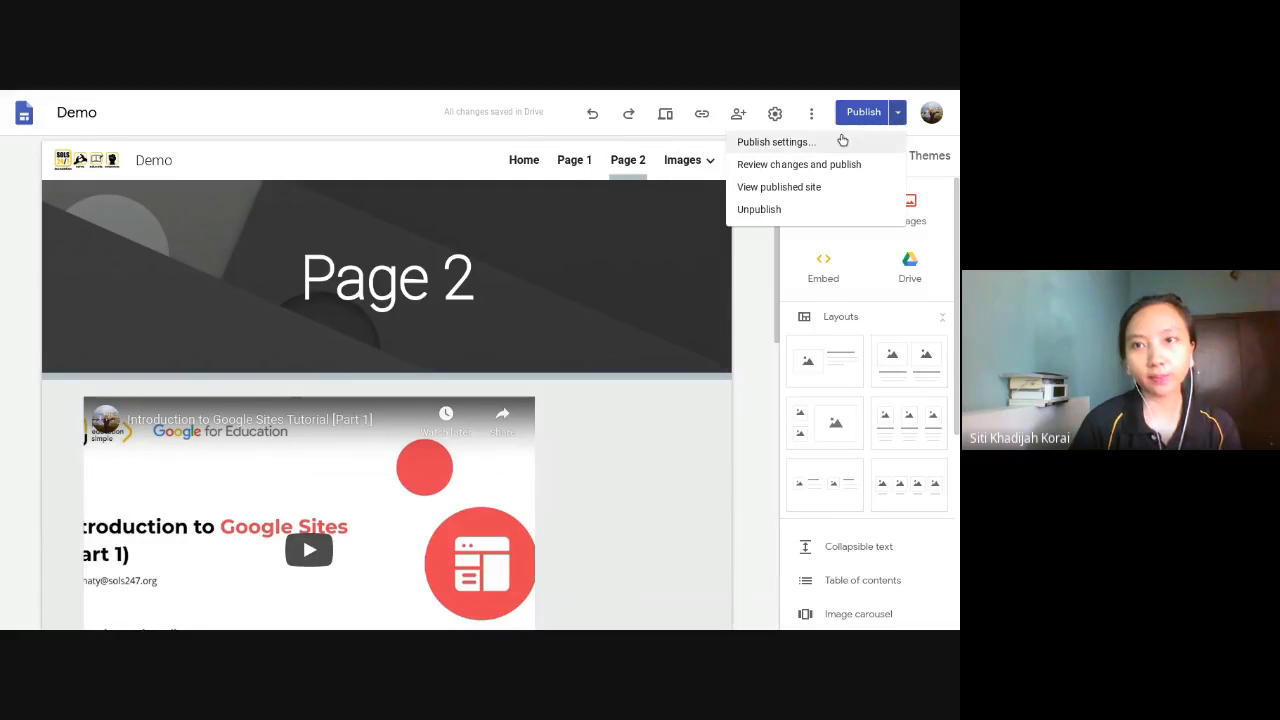
pyautogui.click(832, 142)
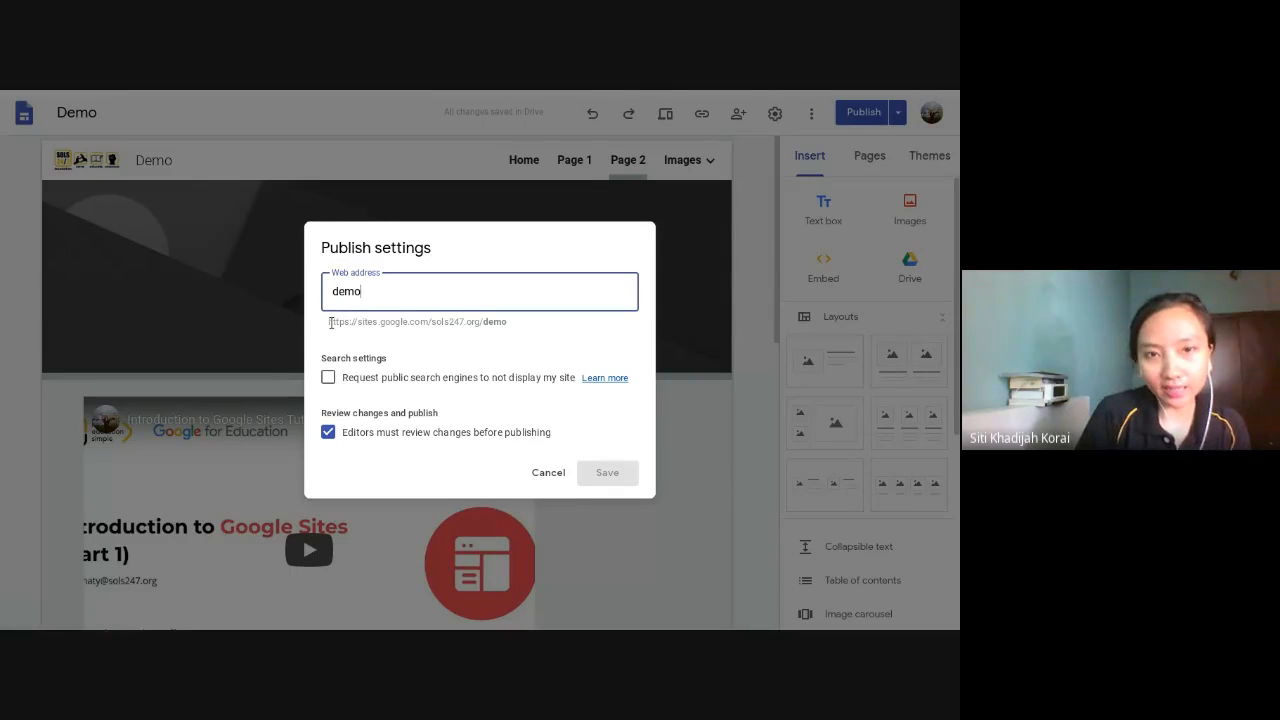
pyautogui.moveTo(330, 322); pyautogui.dragTo(508, 322)
pyautogui.click(328, 318)
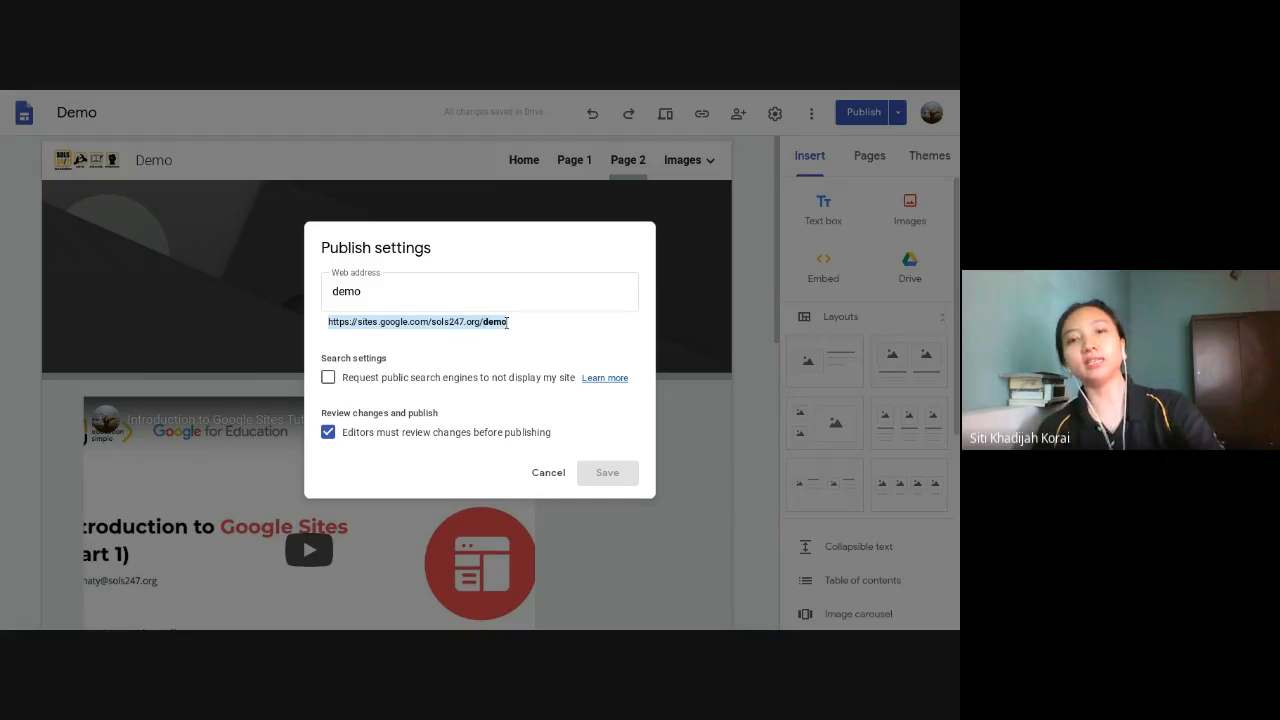
# - Change the Demo site's web address to dem in the publish settings without saving it
pyautogui.hotkey('alt', 'Tab')
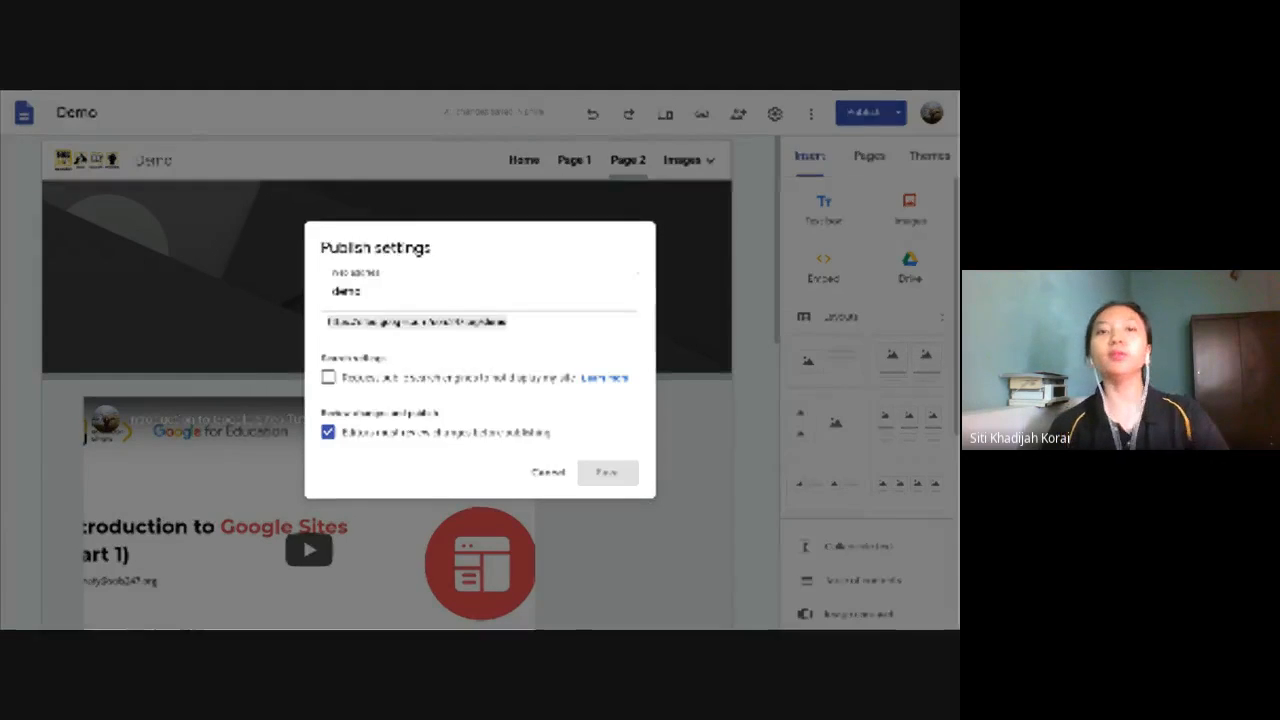
pyautogui.click(376, 289)
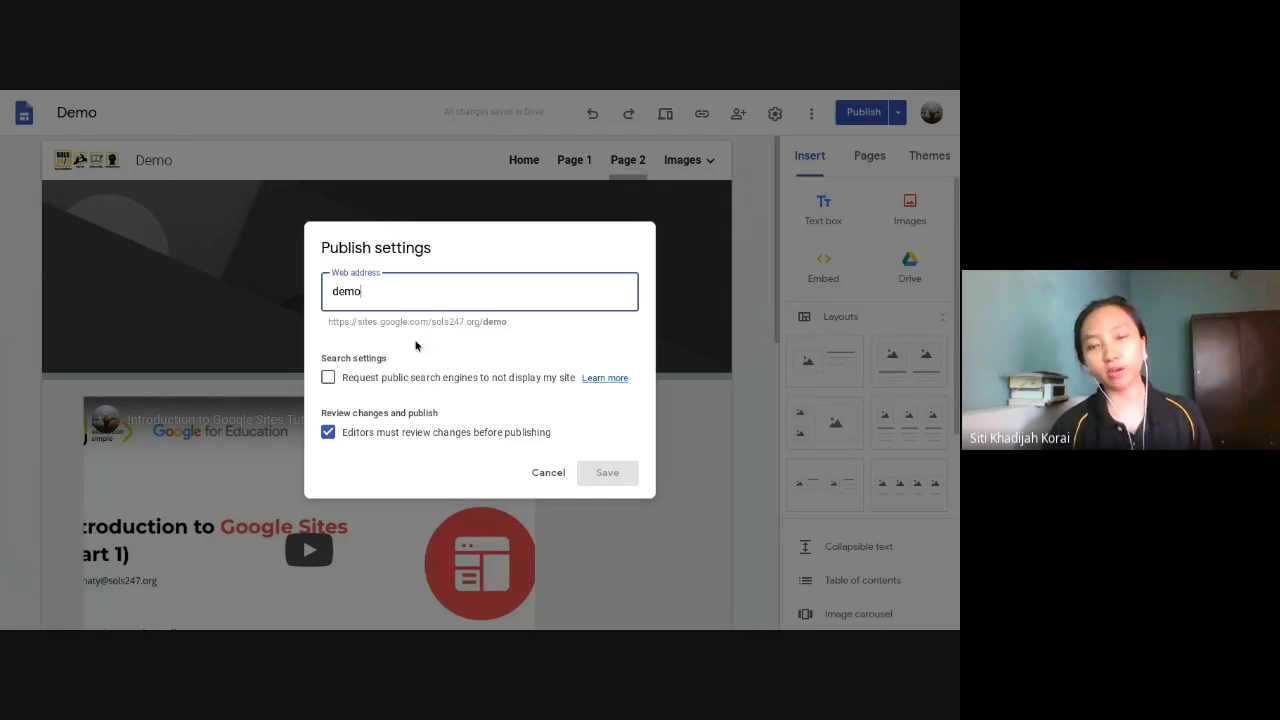
pyautogui.press('BackSpace')
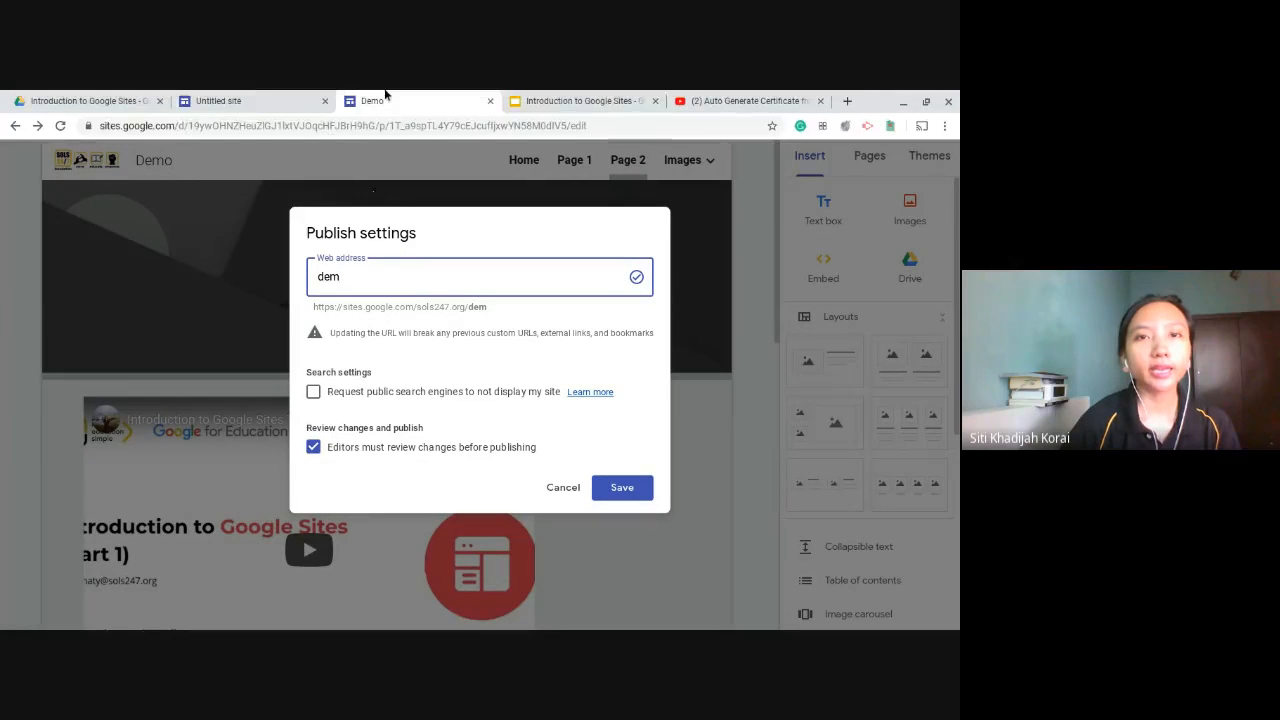
# - Switch to the Introduction to Google Sites slide presentation and show the sols247.org/education slide
pyautogui.click(580, 101)
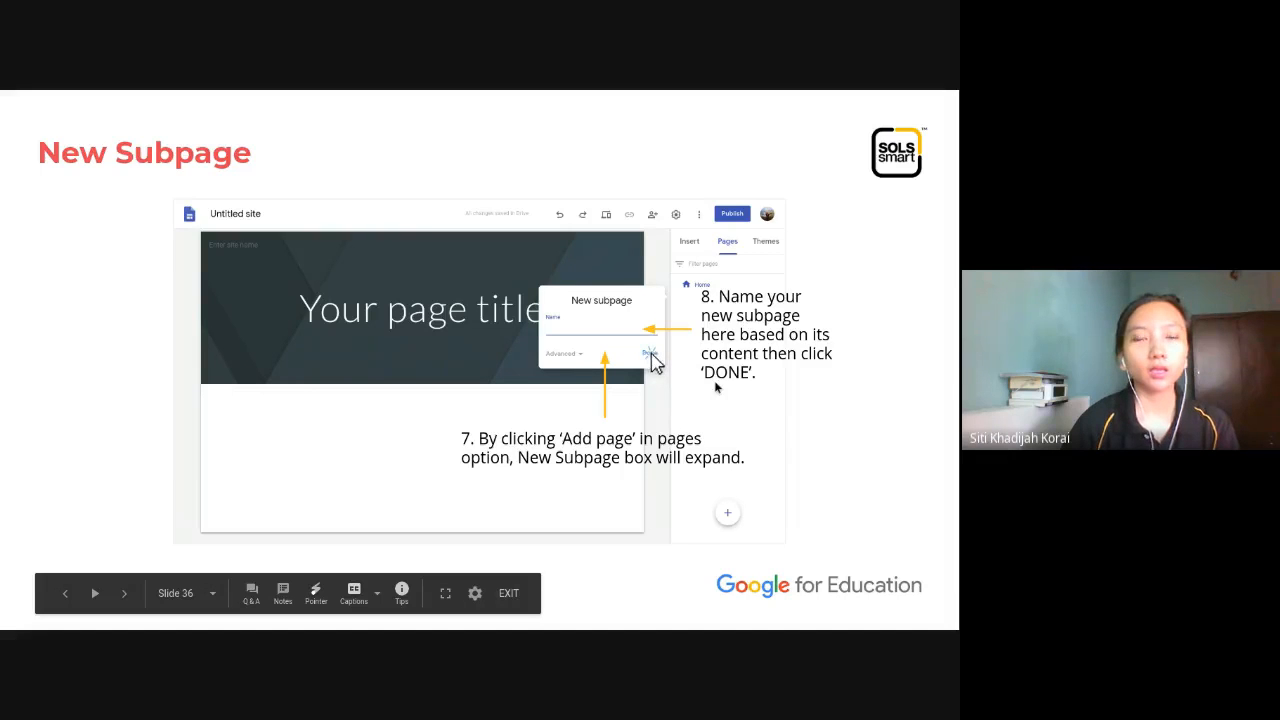
pyautogui.click(717, 388)
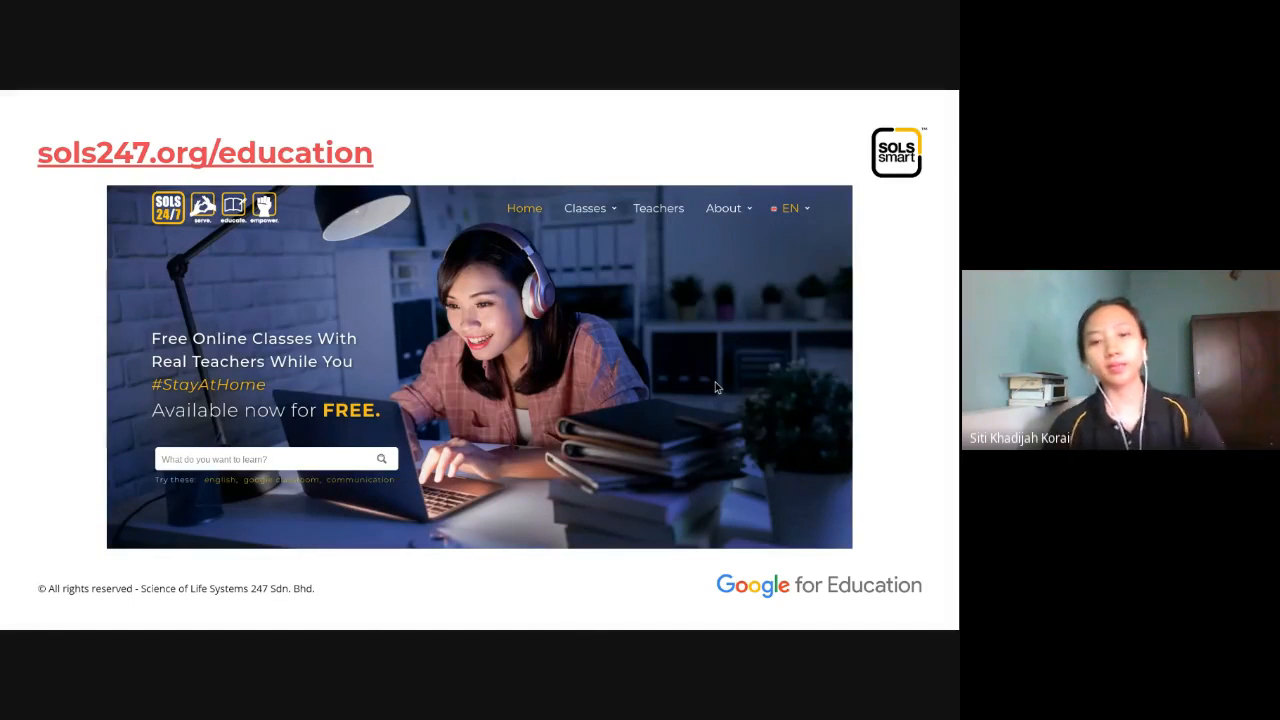